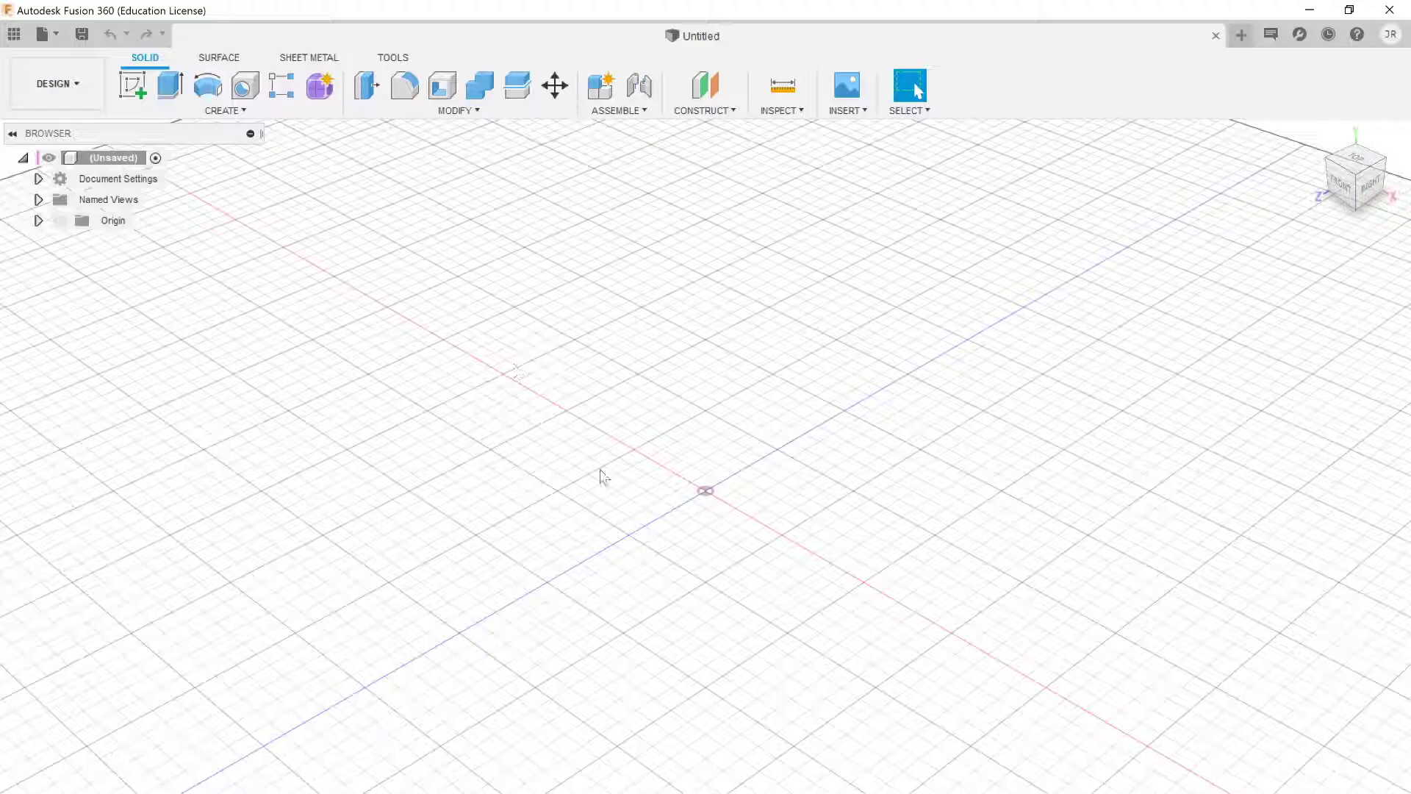
Step: Sketch a 100 mm diameter circle centred on the origin on the horizontal plane and finish the sketch
{"action": "middle_click_drag", "start_coordinate": [731, 495], "coordinate": [744, 451], "text": "shift"}
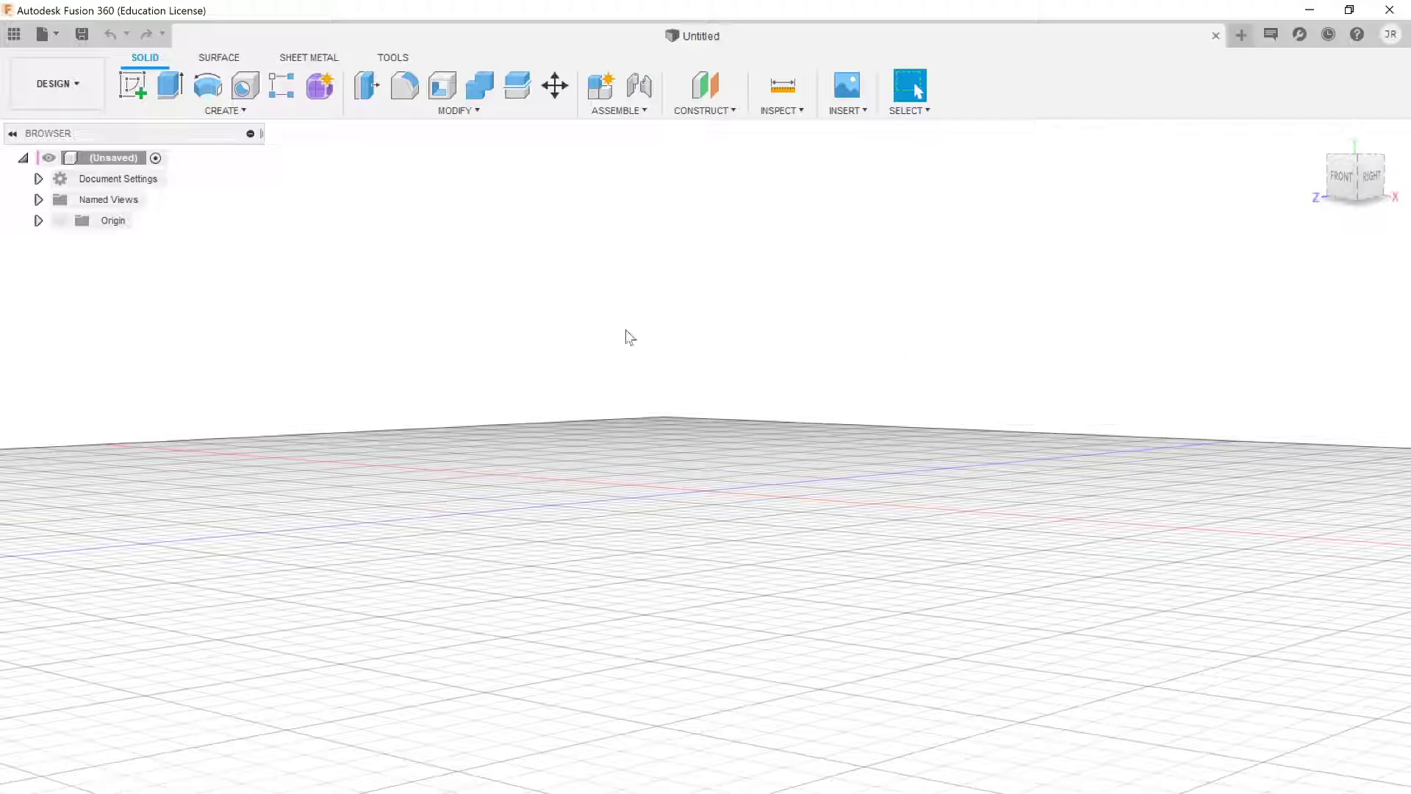
{"action": "middle_click_drag", "start_coordinate": [832, 329], "coordinate": [820, 363], "text": "shift"}
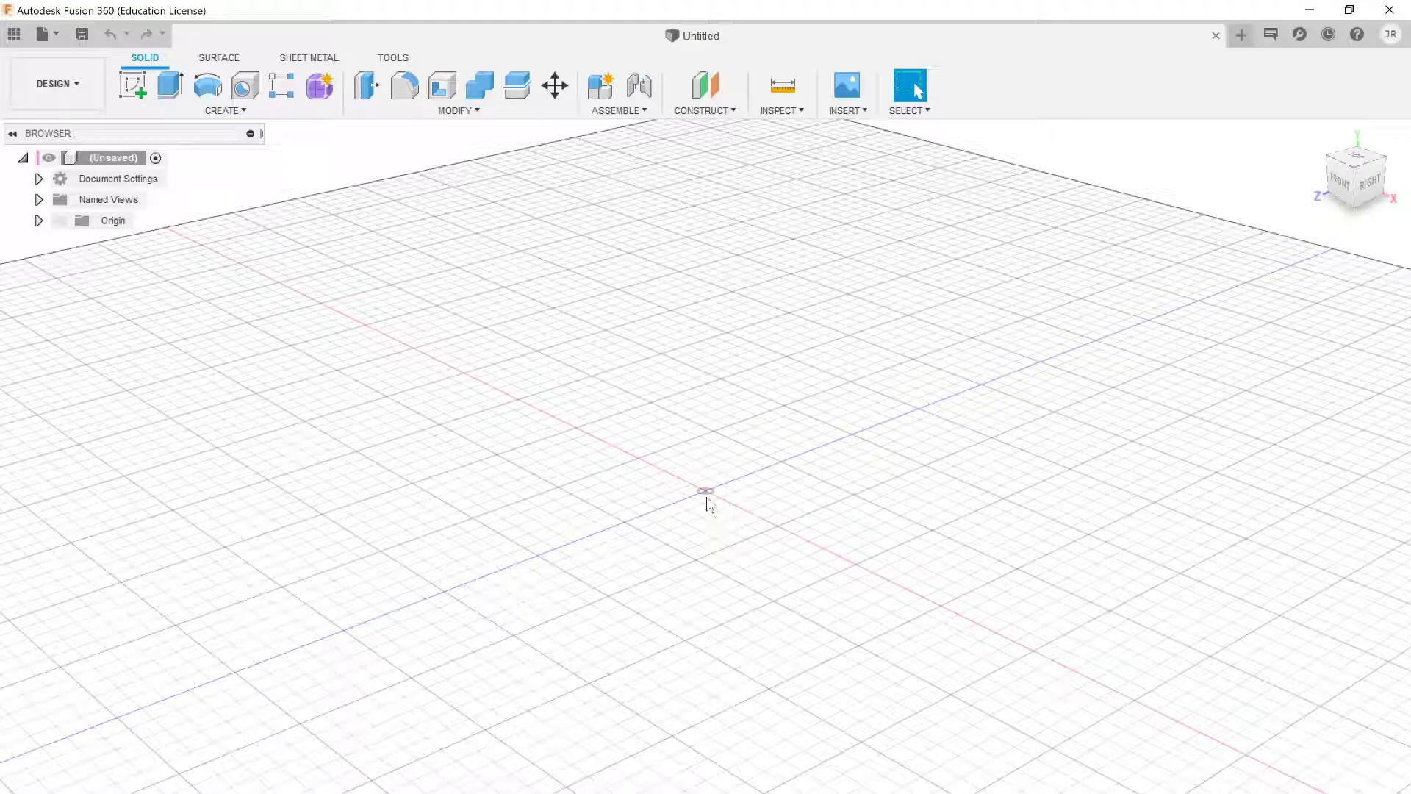
{"action": "left_click", "coordinate": [130, 81]}
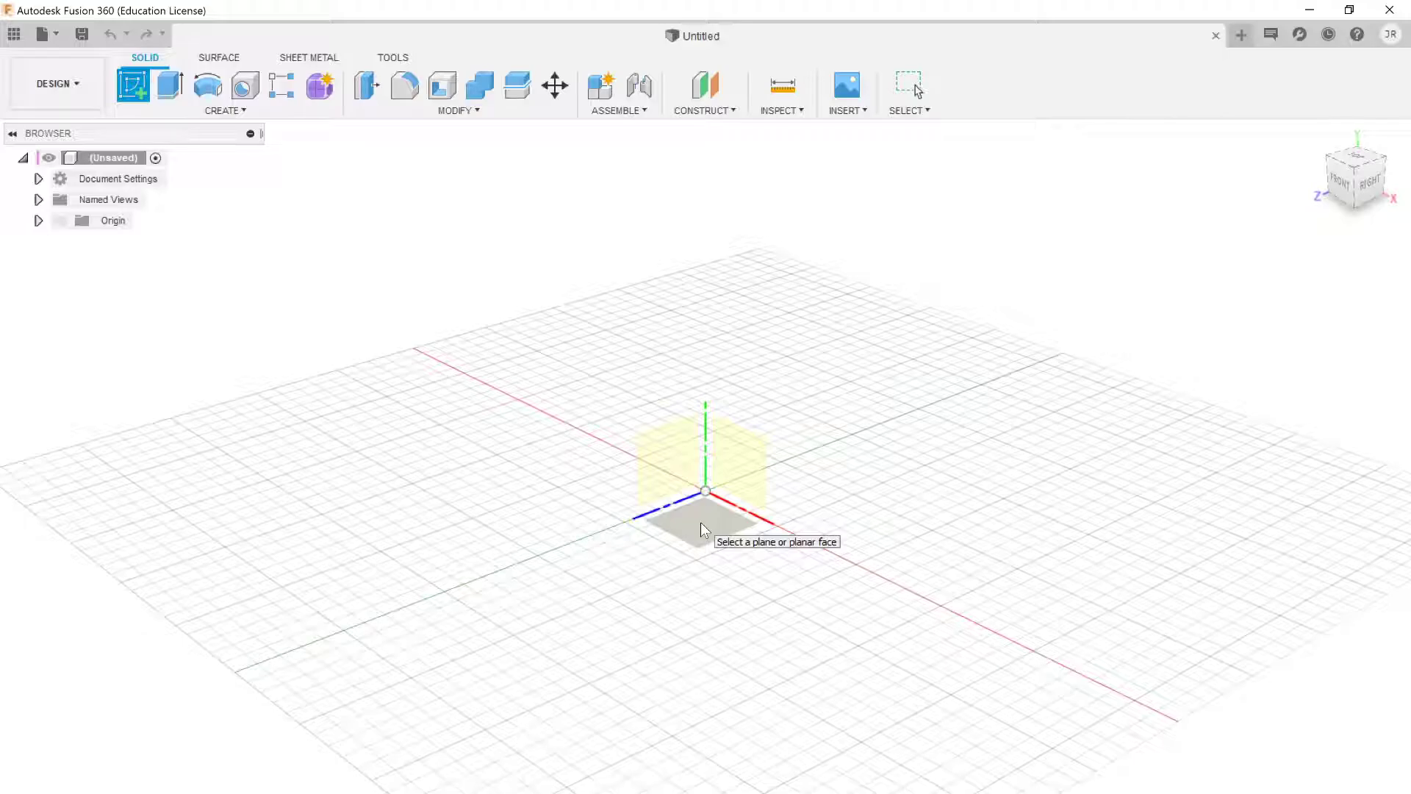
{"action": "left_click", "coordinate": [699, 522]}
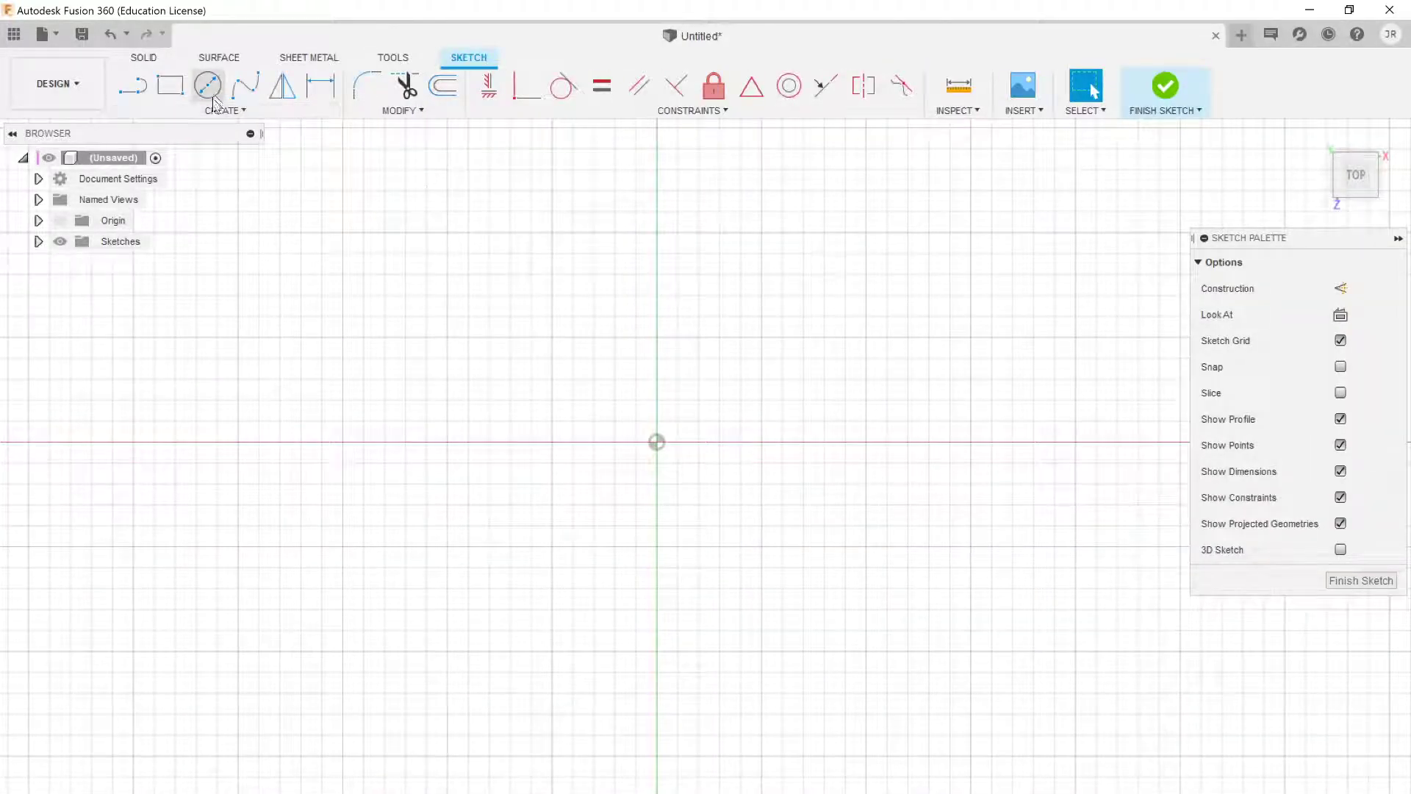
{"action": "left_click", "coordinate": [213, 97]}
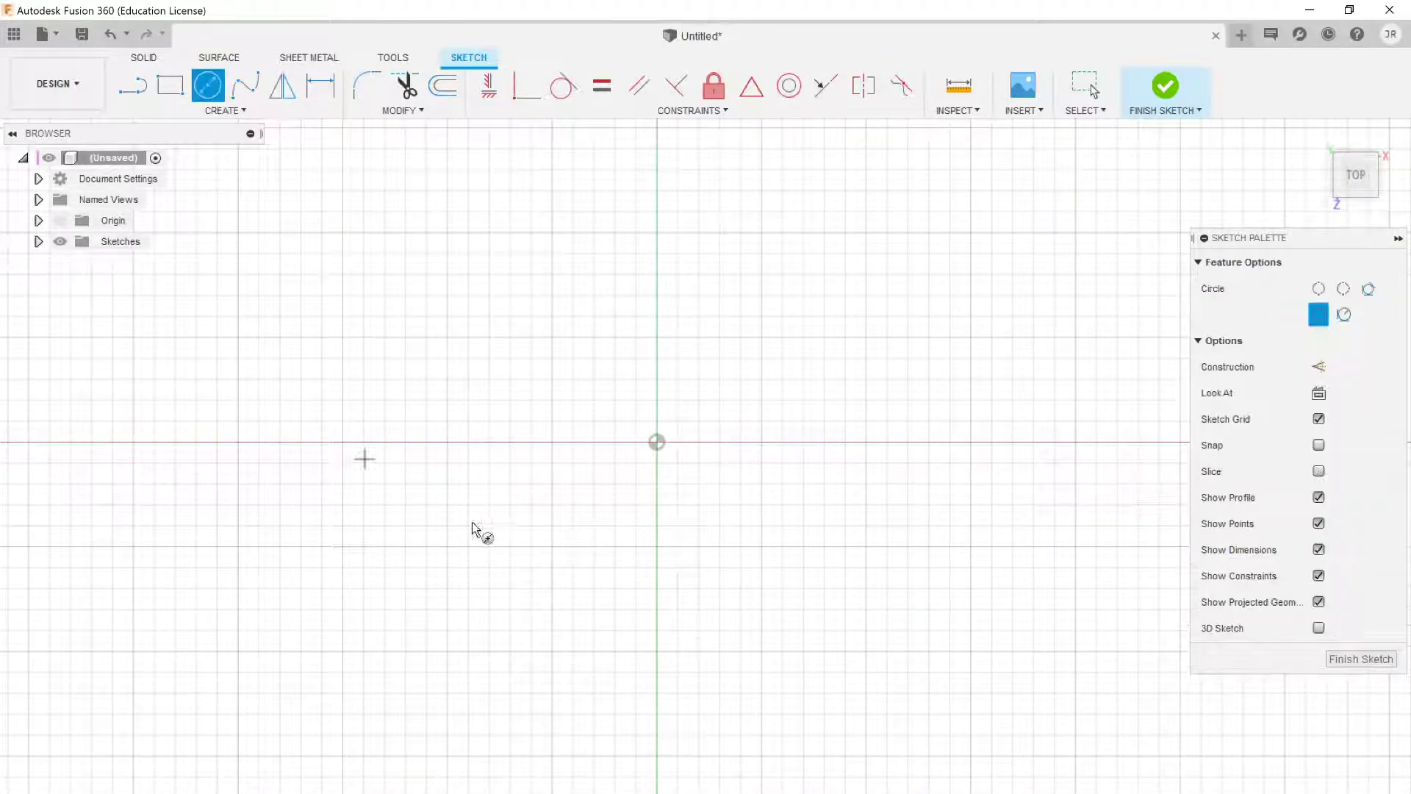
{"action": "left_click", "coordinate": [657, 442]}
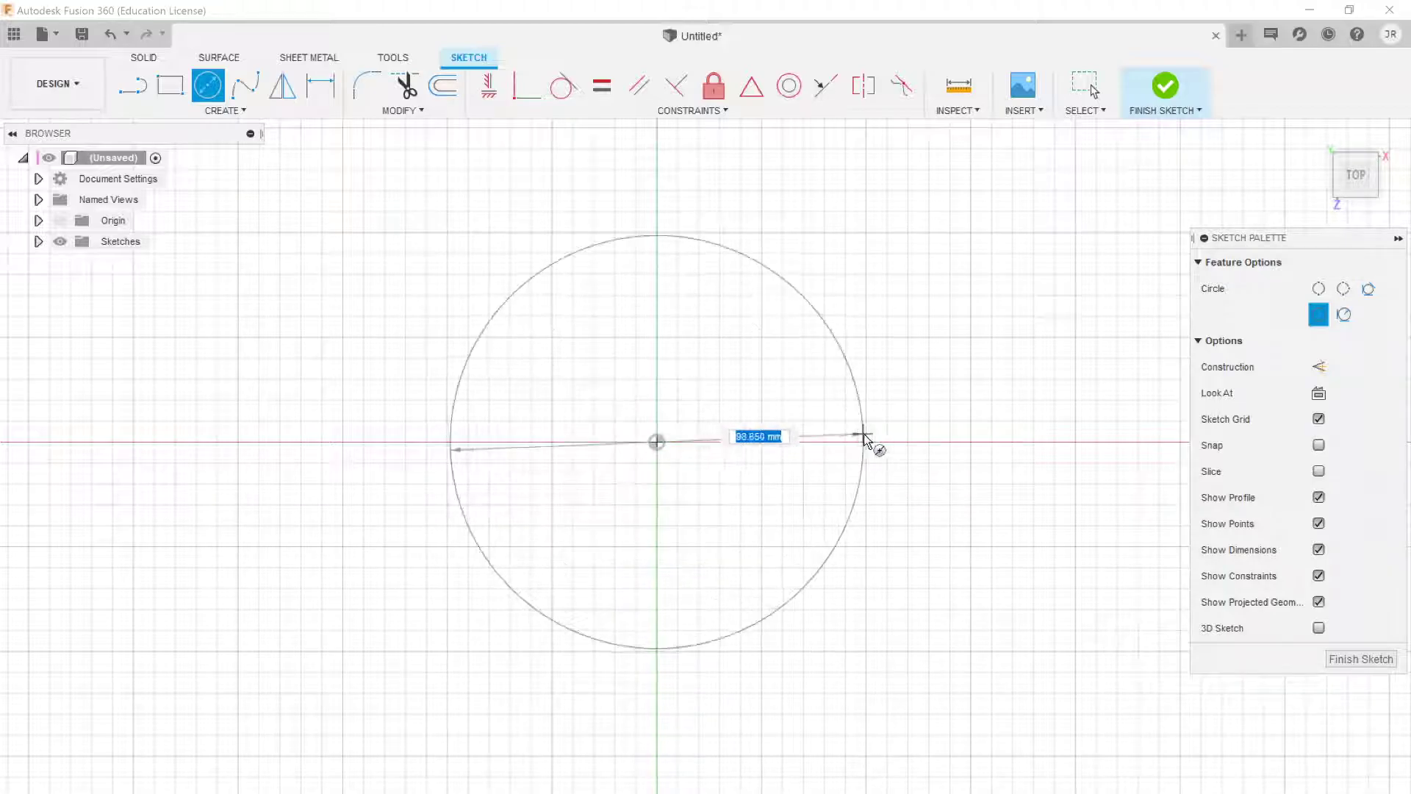
{"action": "type", "text": "100"}
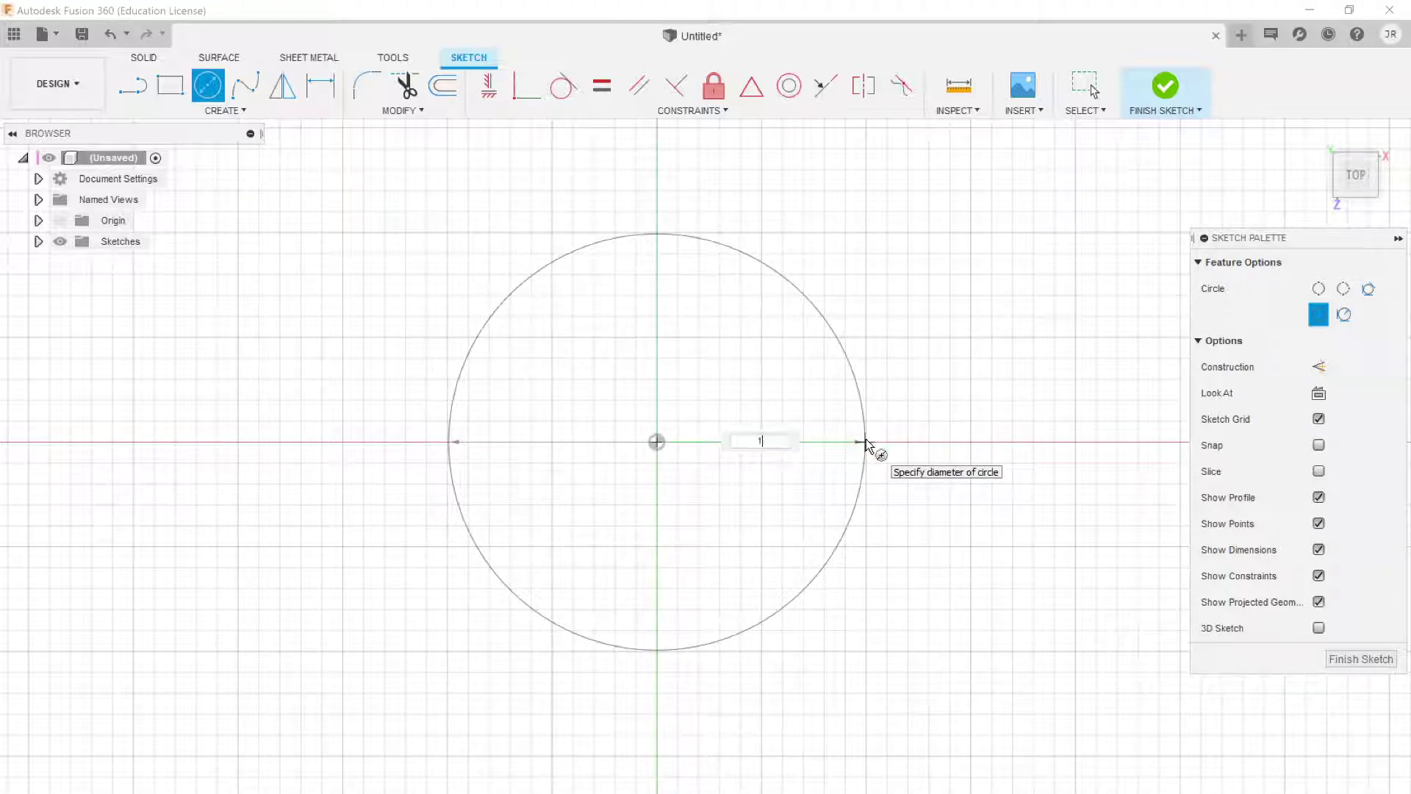
{"action": "key", "text": "Return"}
{"action": "key", "text": "Escape"}
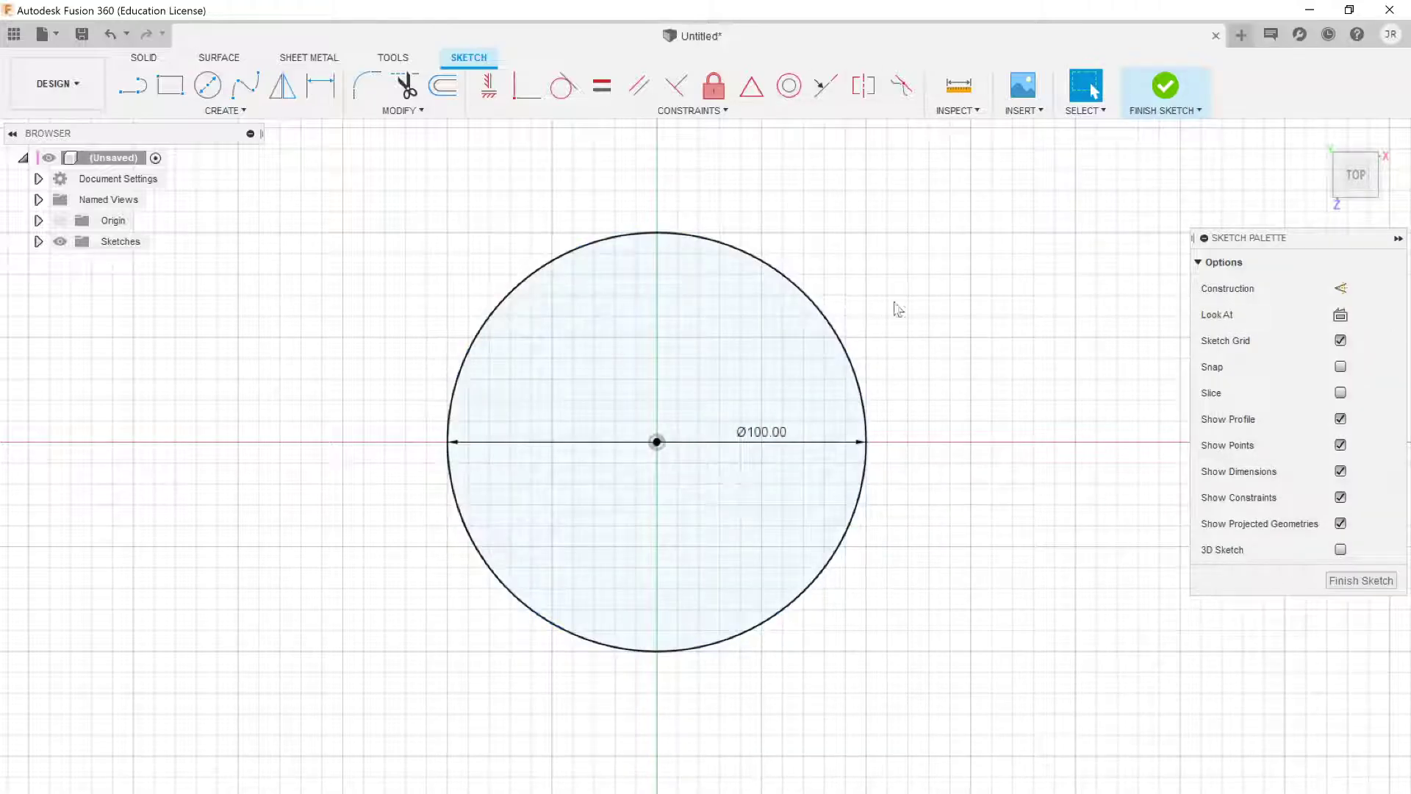
{"action": "left_click", "coordinate": [1377, 584]}
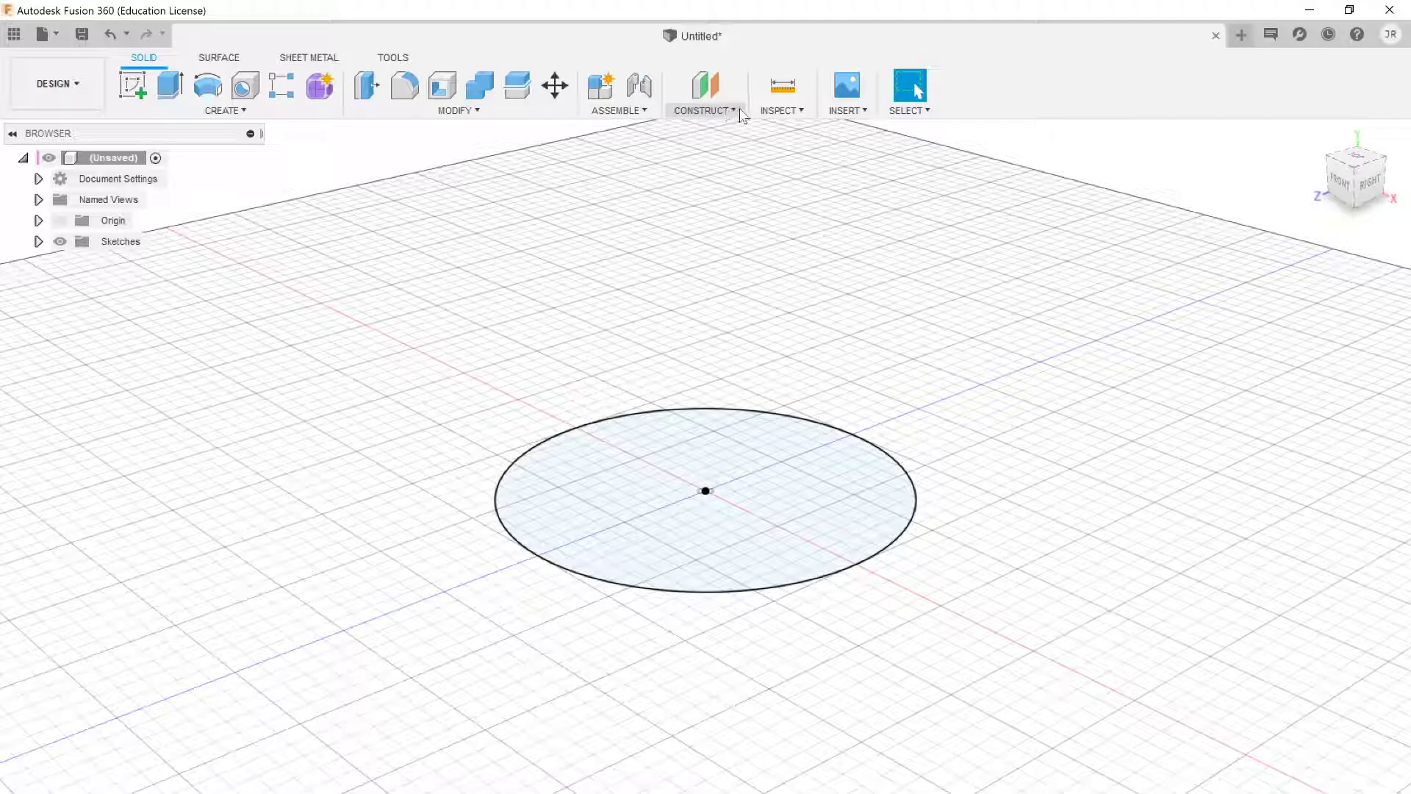
Step: Hide the sketches and create a construction plane offset 75 mm above the horizontal origin plane
{"action": "left_click", "coordinate": [709, 112]}
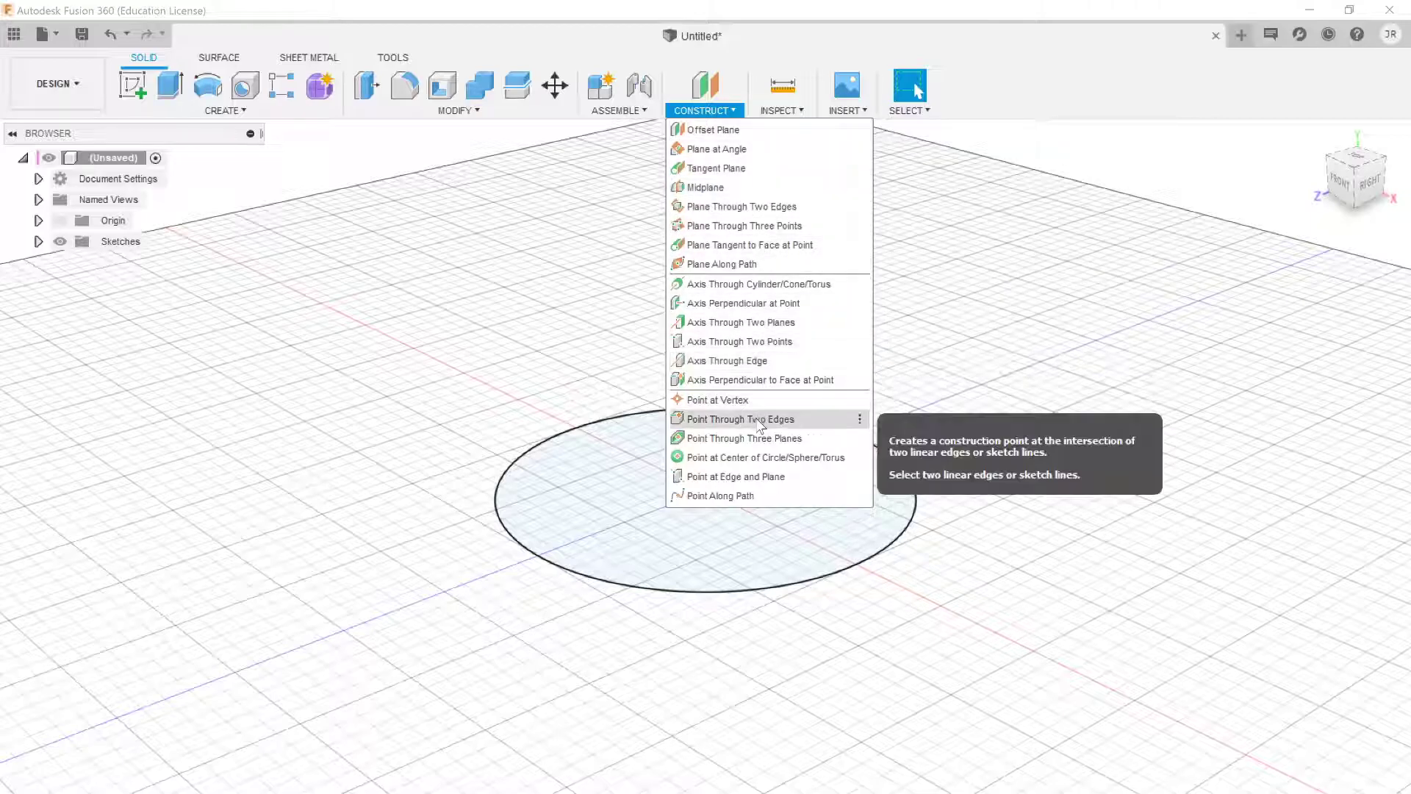
{"action": "left_click", "coordinate": [726, 133]}
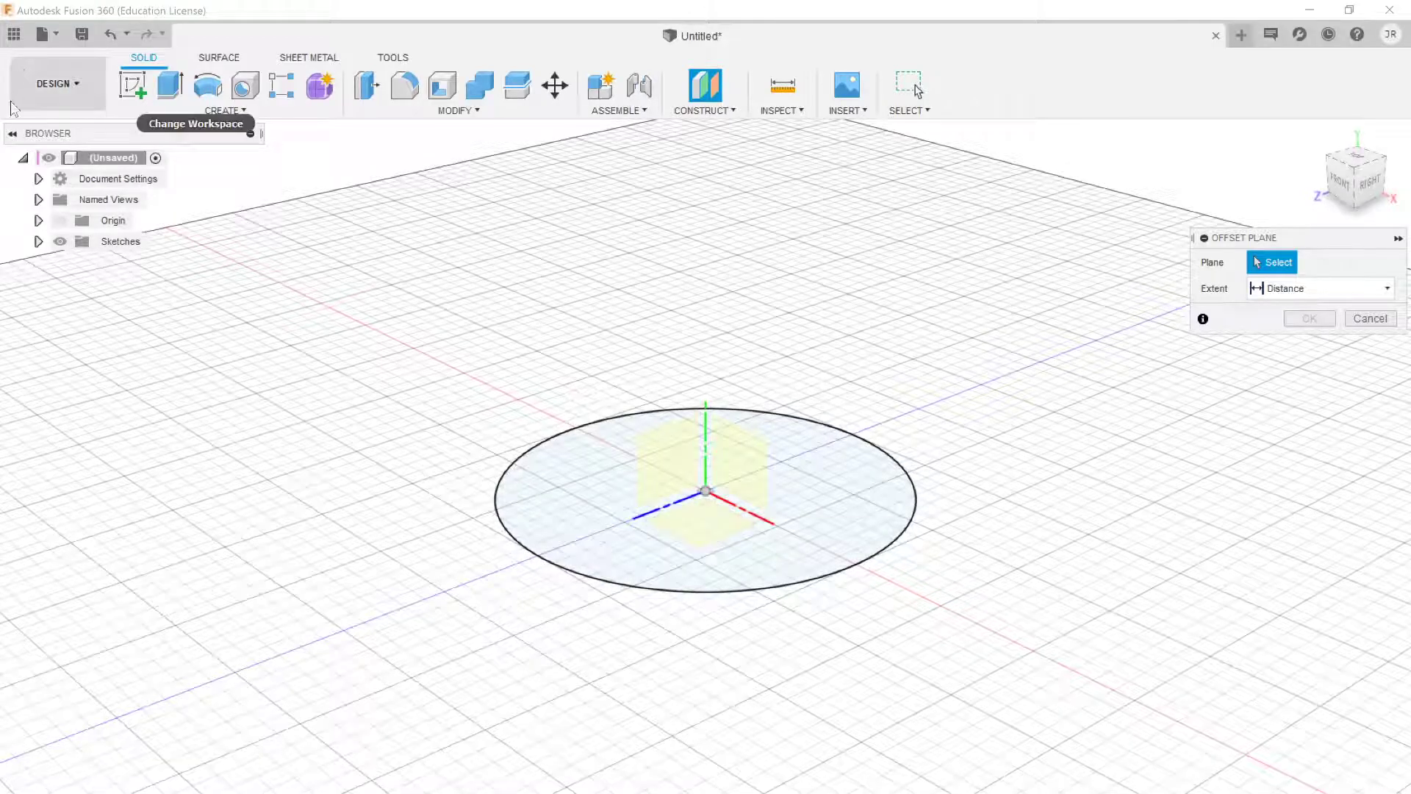
{"action": "left_click", "coordinate": [59, 241]}
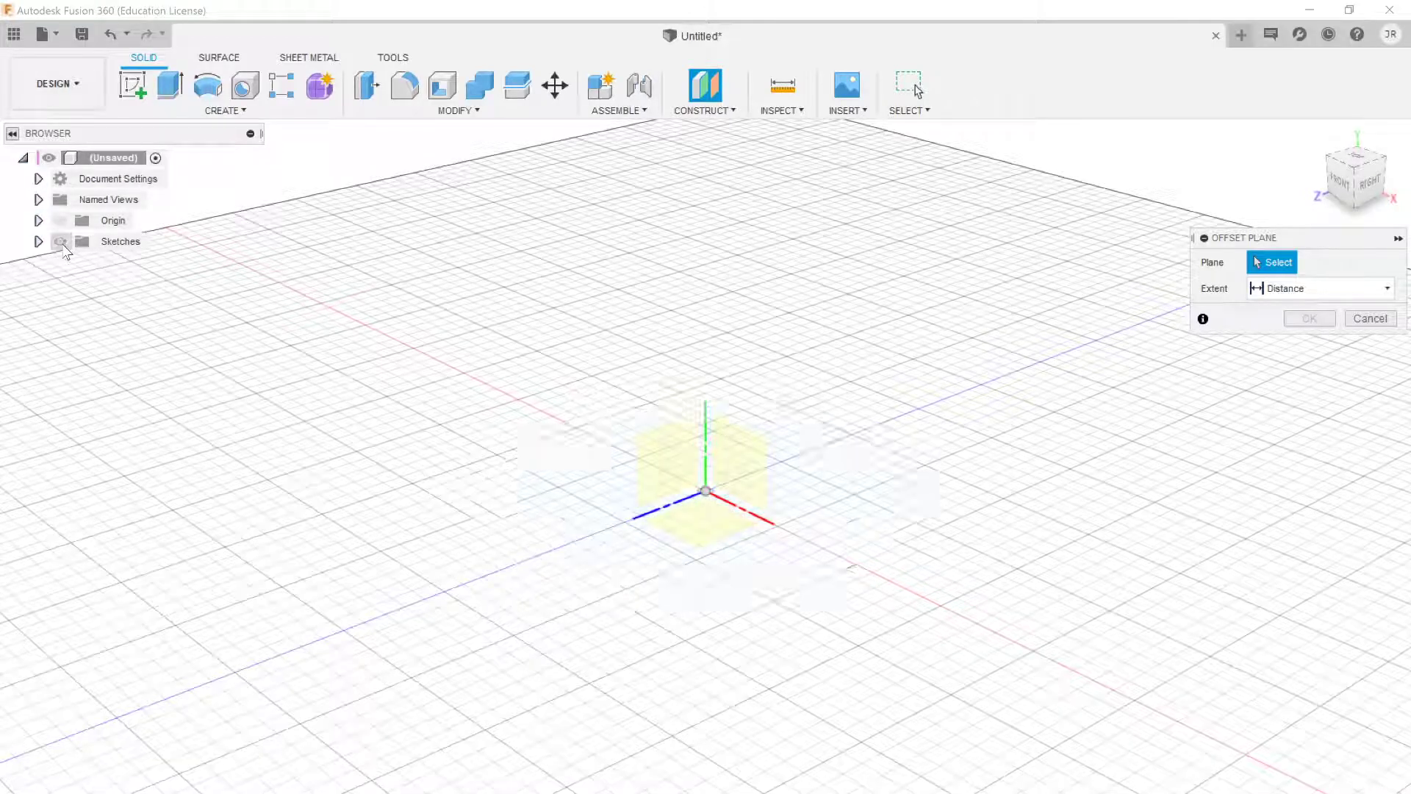
{"action": "left_click", "coordinate": [685, 519]}
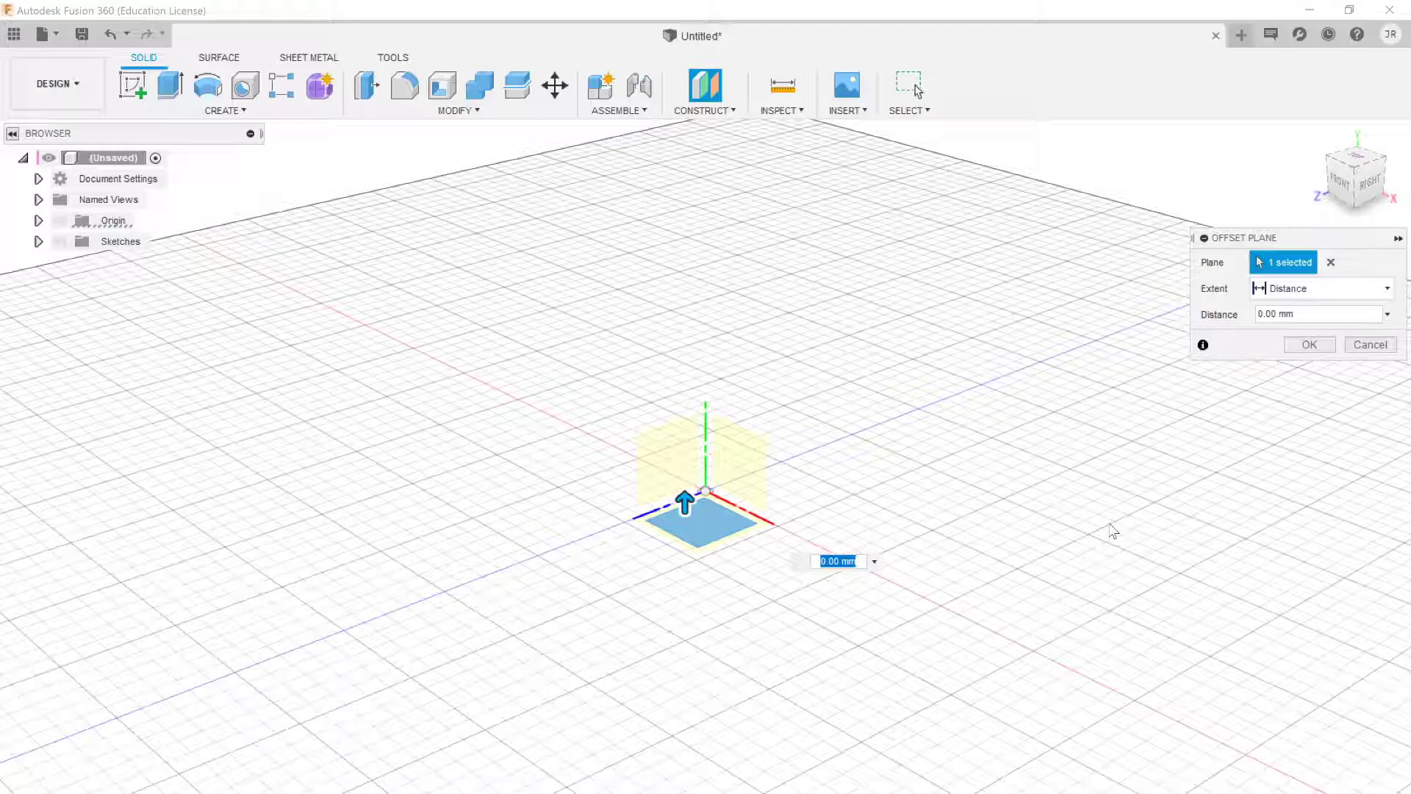
{"action": "type", "text": "75"}
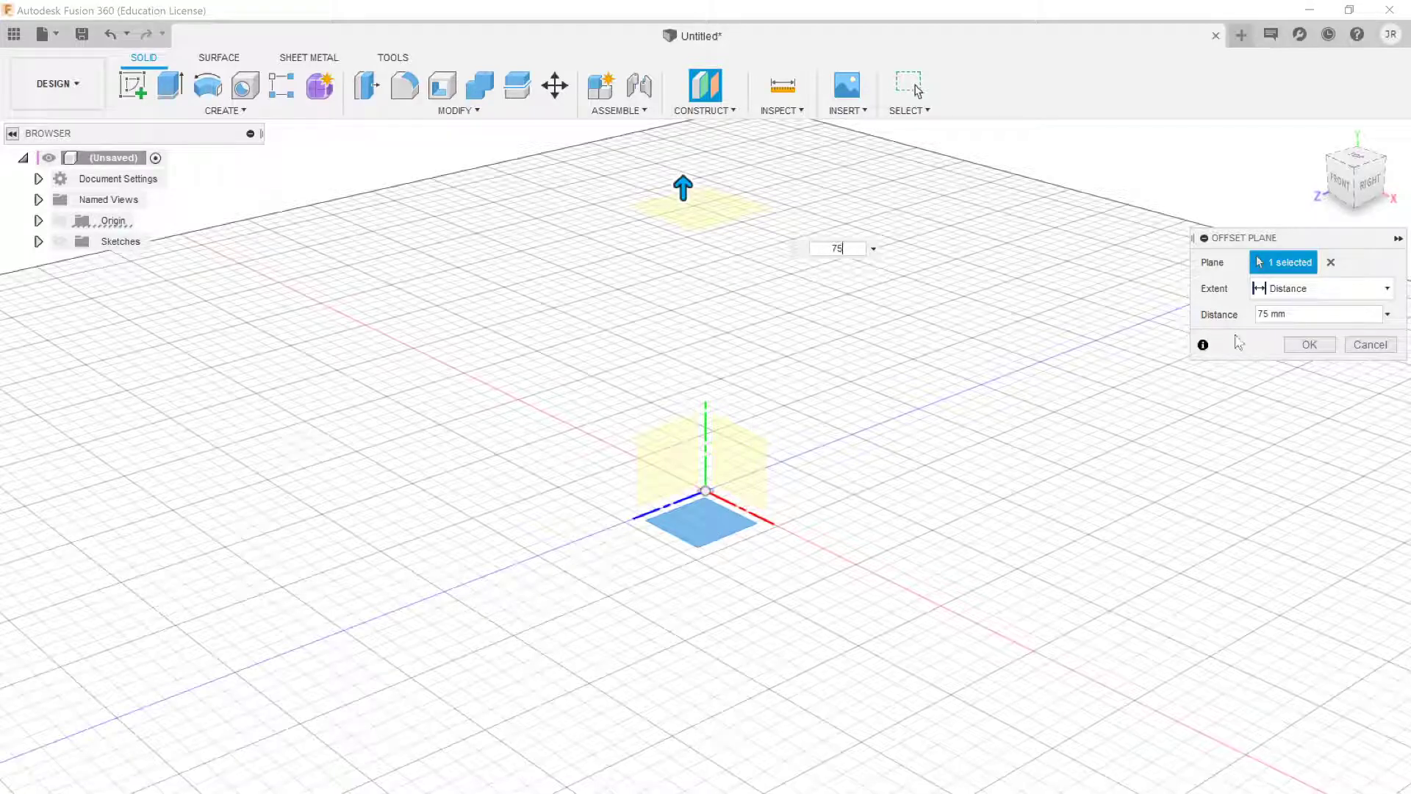
{"action": "left_click", "coordinate": [1332, 345]}
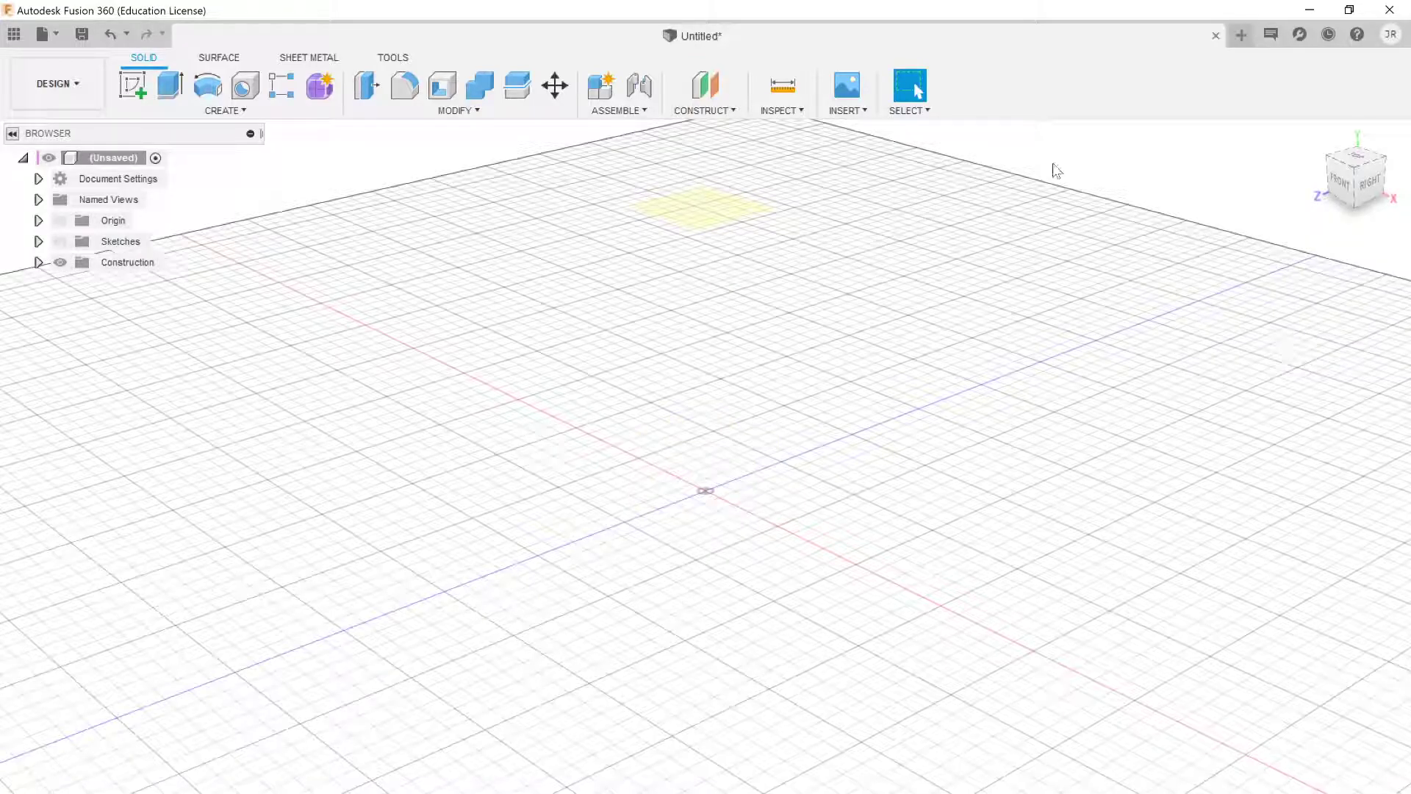
Step: Start a new sketch on the offset construction plane above the origin
{"action": "left_click", "coordinate": [1355, 157]}
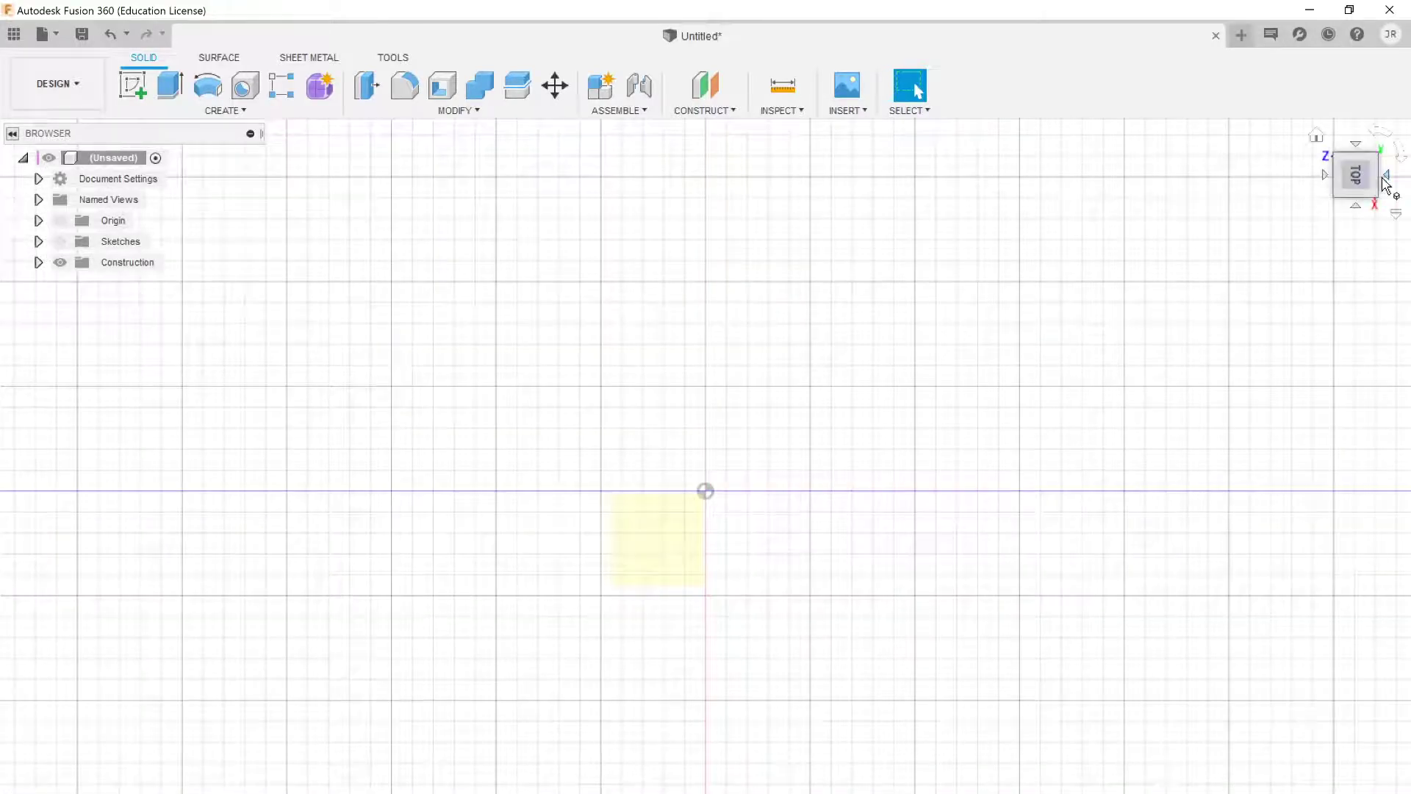
{"action": "left_click", "coordinate": [1358, 213]}
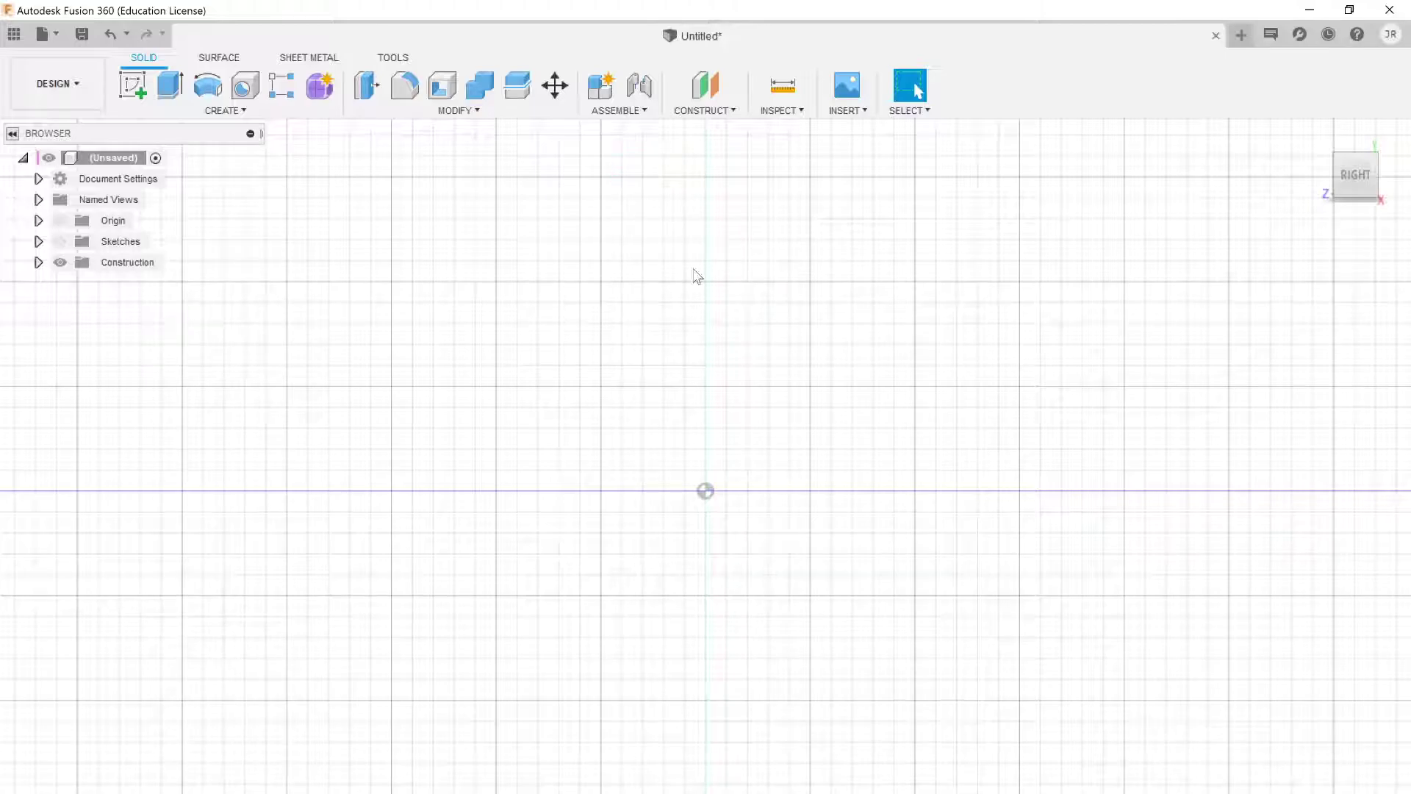
{"action": "middle_click_drag", "start_coordinate": [664, 360], "coordinate": [680, 286], "text": "shift"}
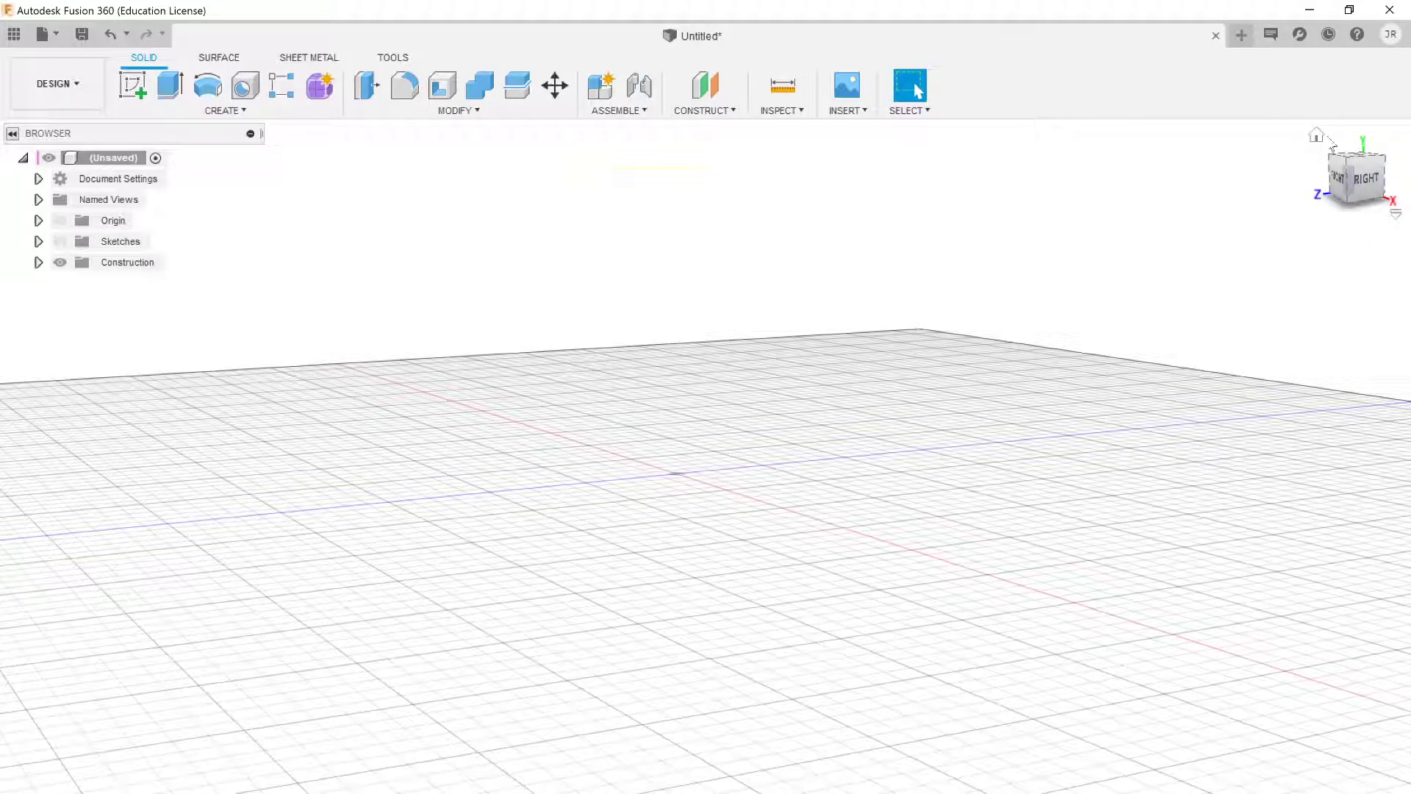
{"action": "left_click", "coordinate": [1316, 140]}
{"action": "middle_click_drag", "start_coordinate": [684, 630], "coordinate": [928, 178], "text": "shift"}
{"action": "scroll", "coordinate": [888, 381], "scroll_direction": "down", "scroll_amount": 4}
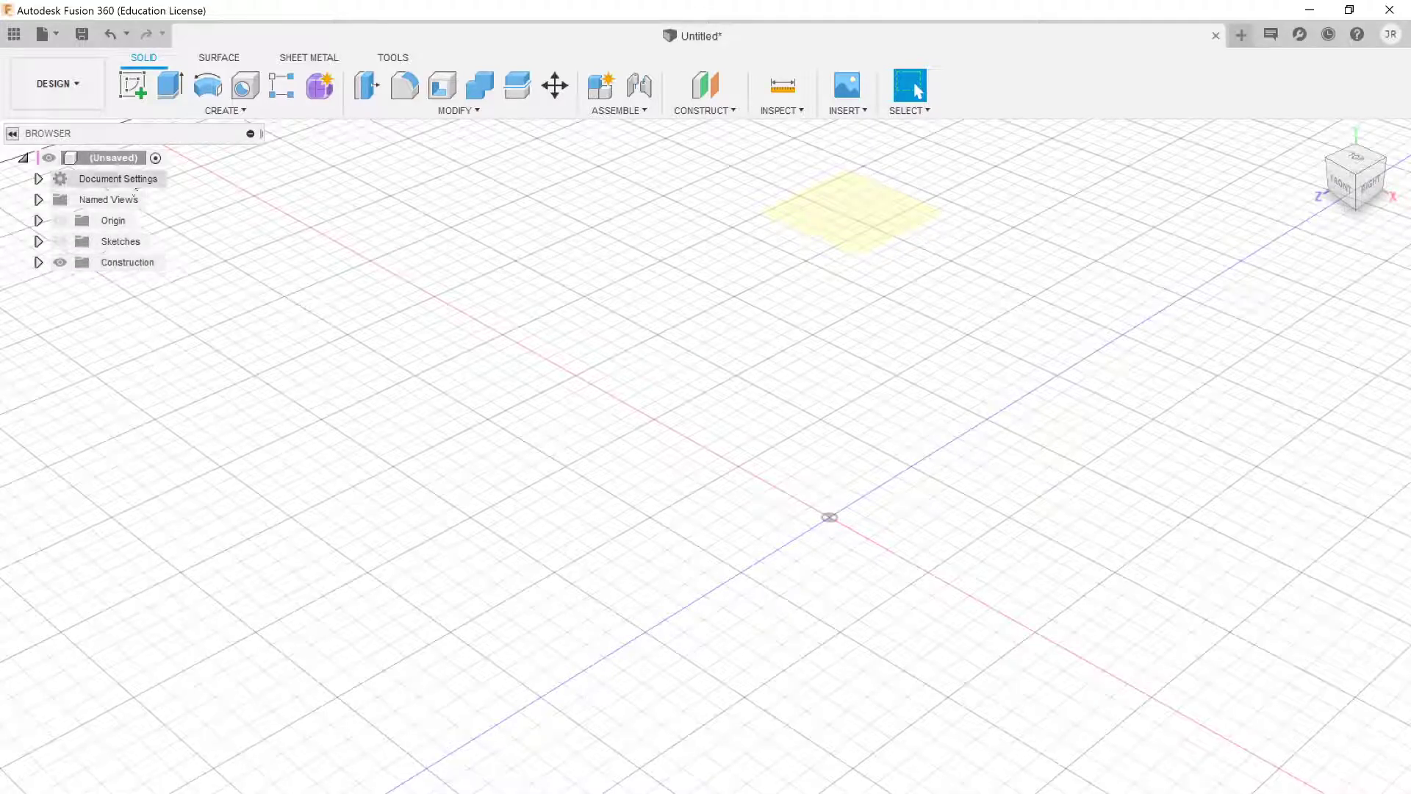
{"action": "left_click", "coordinate": [38, 262]}
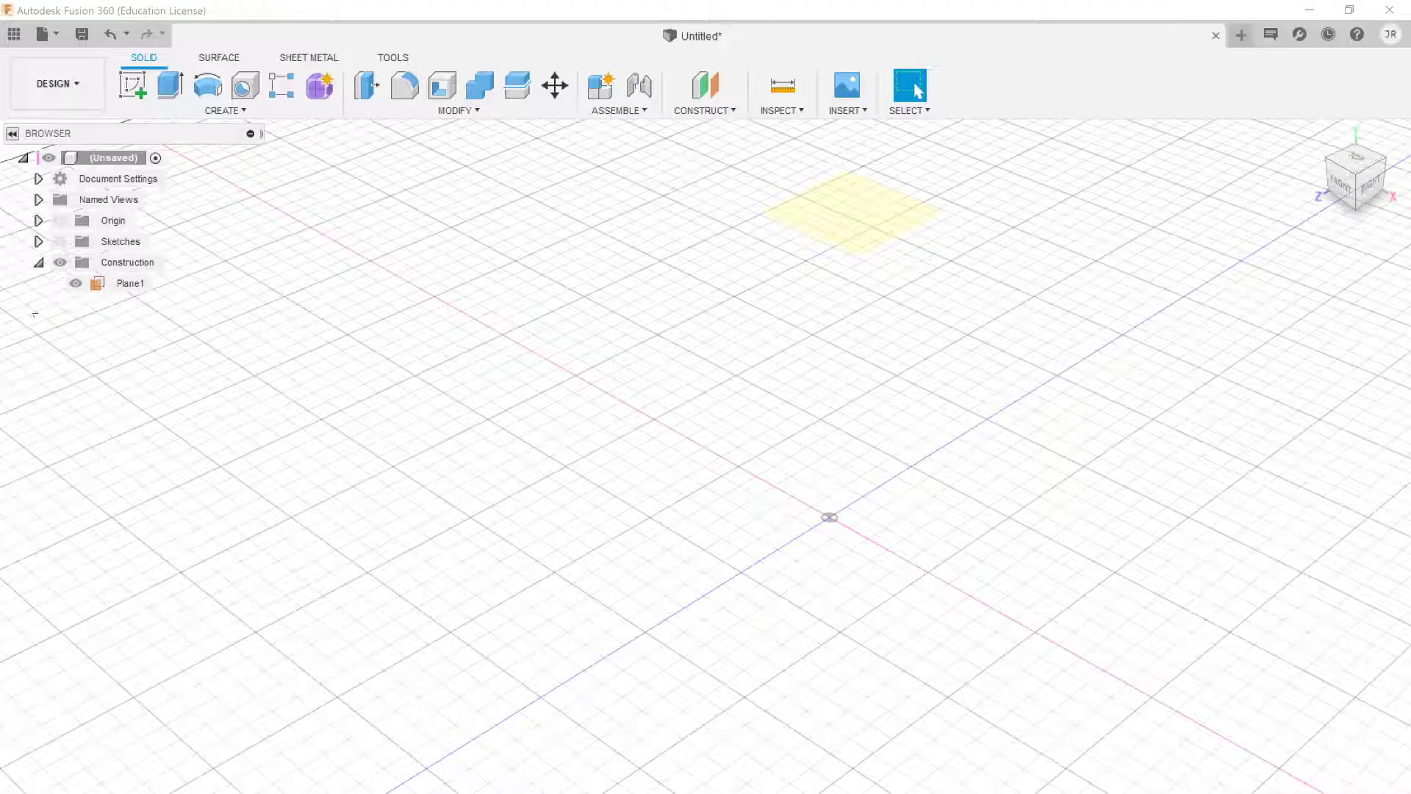
{"action": "left_click", "coordinate": [889, 239]}
{"action": "left_click", "coordinate": [135, 82]}
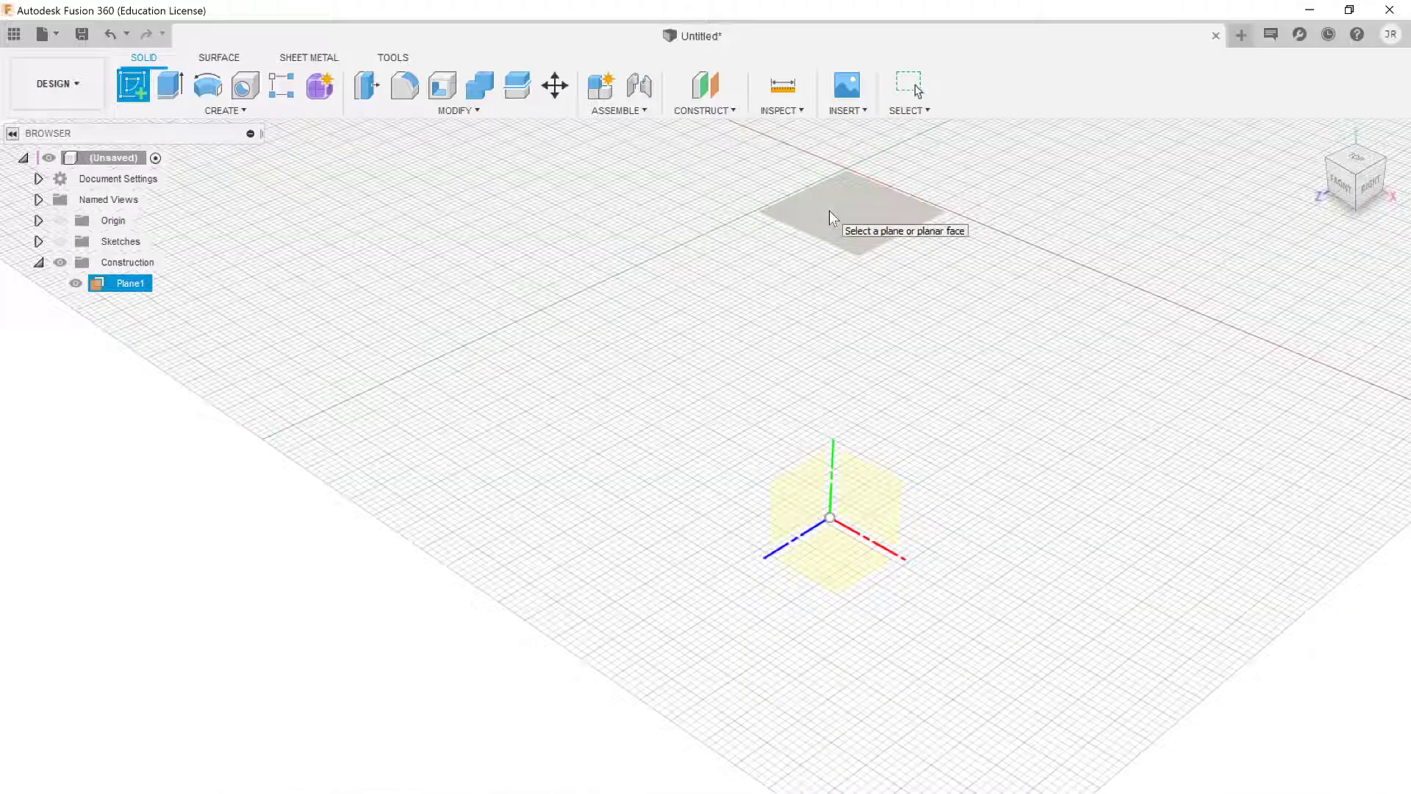
{"action": "left_click", "coordinate": [829, 210]}
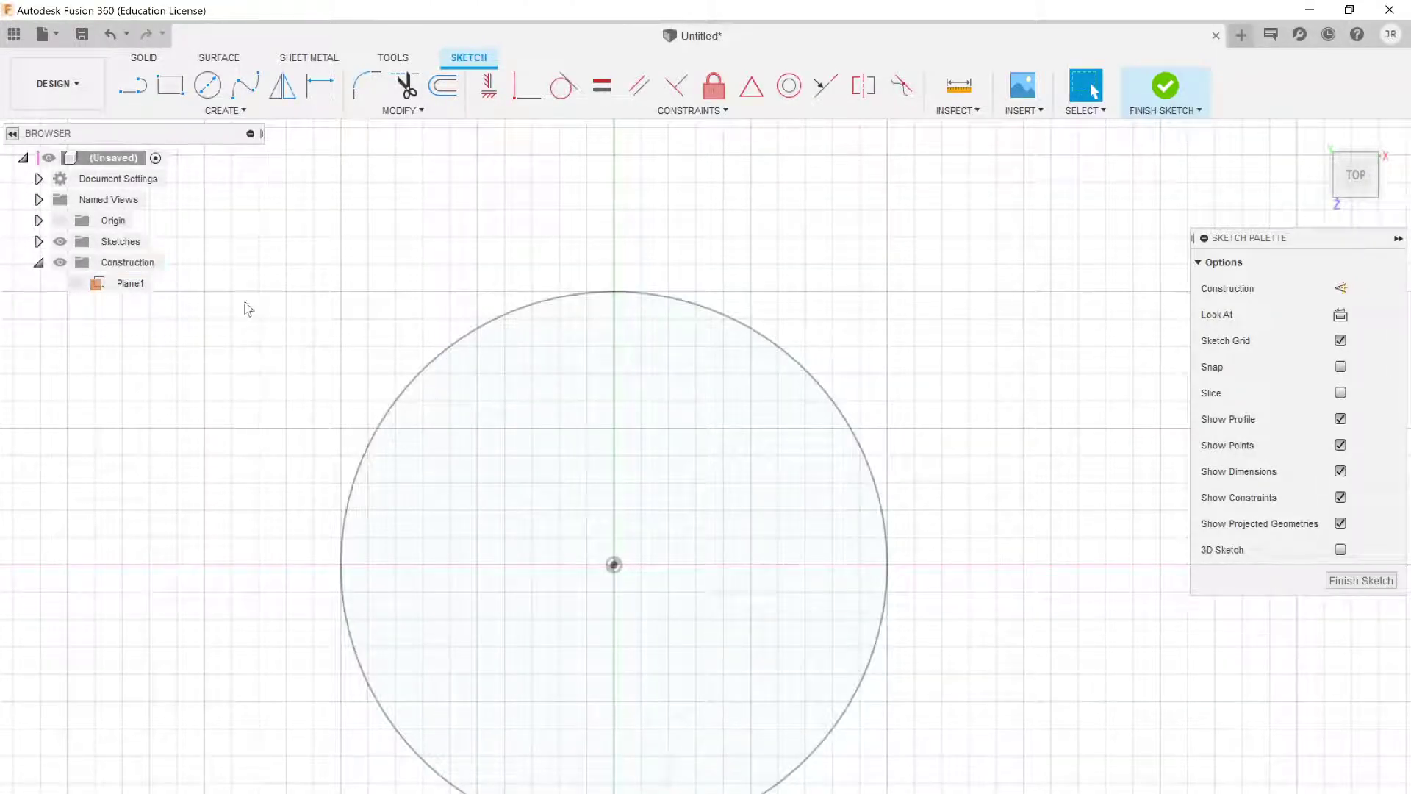
Step: Check the circle's position relative to the new sketch plane from an angle, return to the top view, and hide the sketches
{"action": "scroll", "coordinate": [933, 648], "scroll_direction": "down", "scroll_amount": 3}
{"action": "mouse_move", "coordinate": [936, 690]}
{"action": "middle_mouse_down", "text": "shift"}
{"action": "mouse_move", "coordinate": [892, 551]}
{"action": "mouse_move", "coordinate": [882, 585]}
{"action": "mouse_move", "coordinate": [828, 586]}
{"action": "mouse_move", "coordinate": [860, 608]}
{"action": "middle_mouse_up", "text": "shift"}
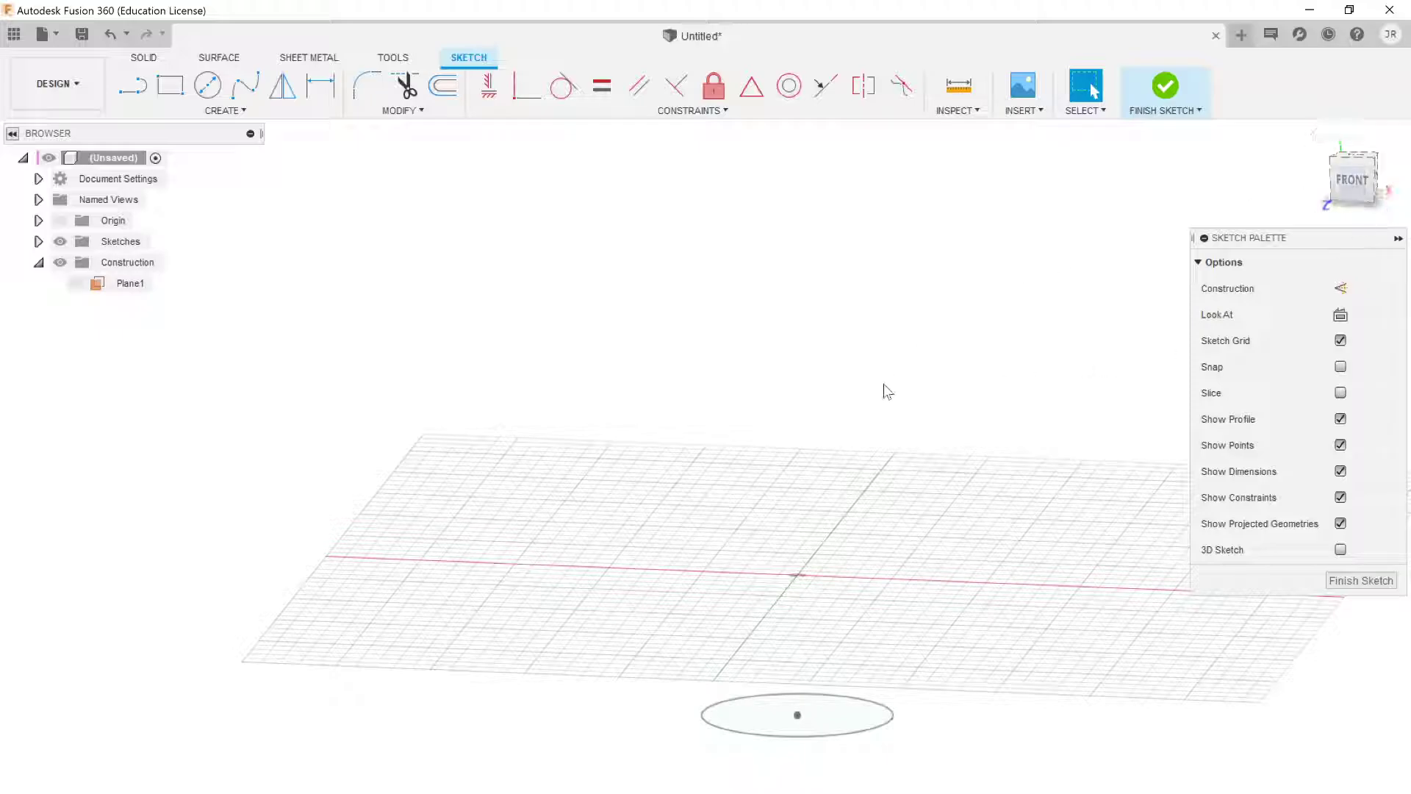
{"action": "middle_click_drag", "start_coordinate": [796, 493], "coordinate": [803, 519], "text": "shift"}
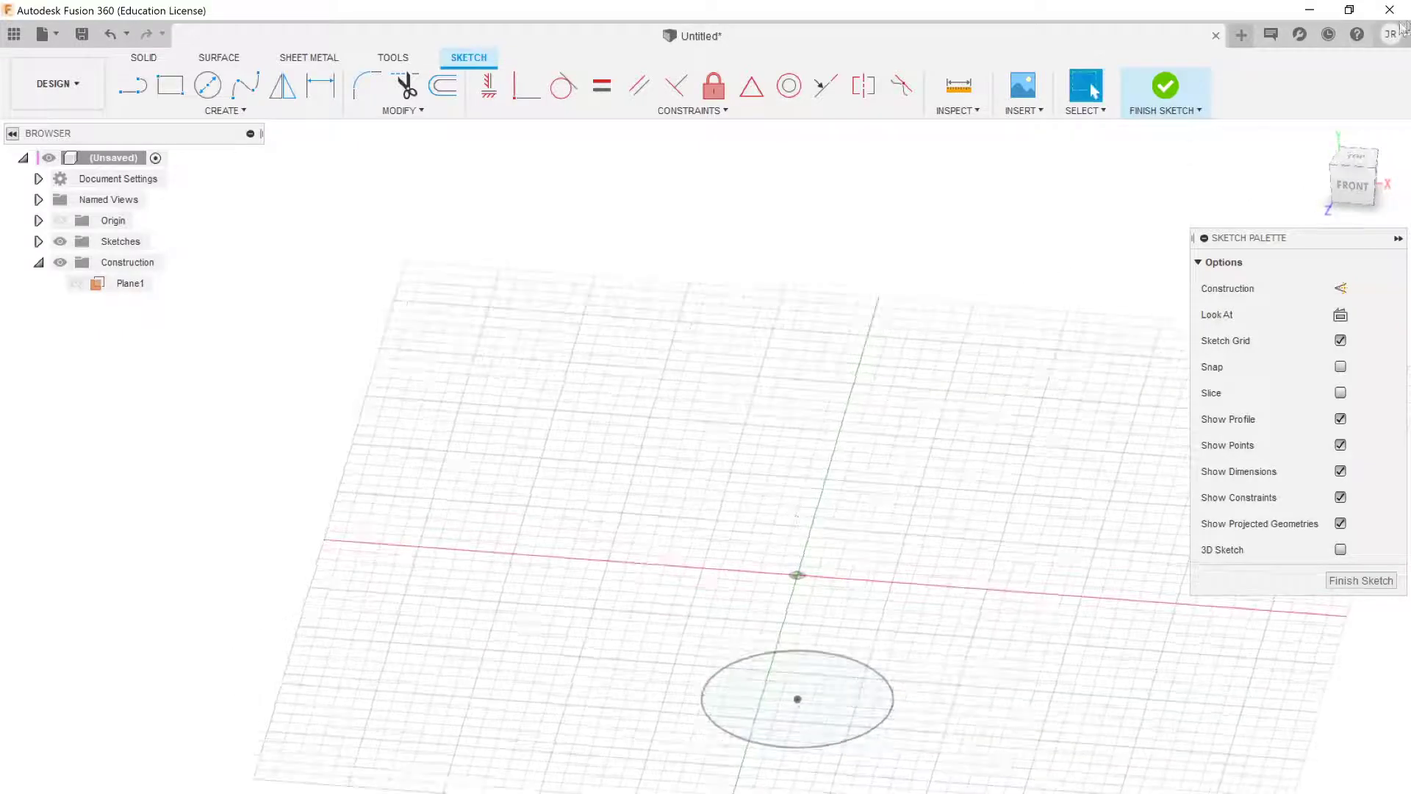
{"action": "left_click", "coordinate": [1354, 158]}
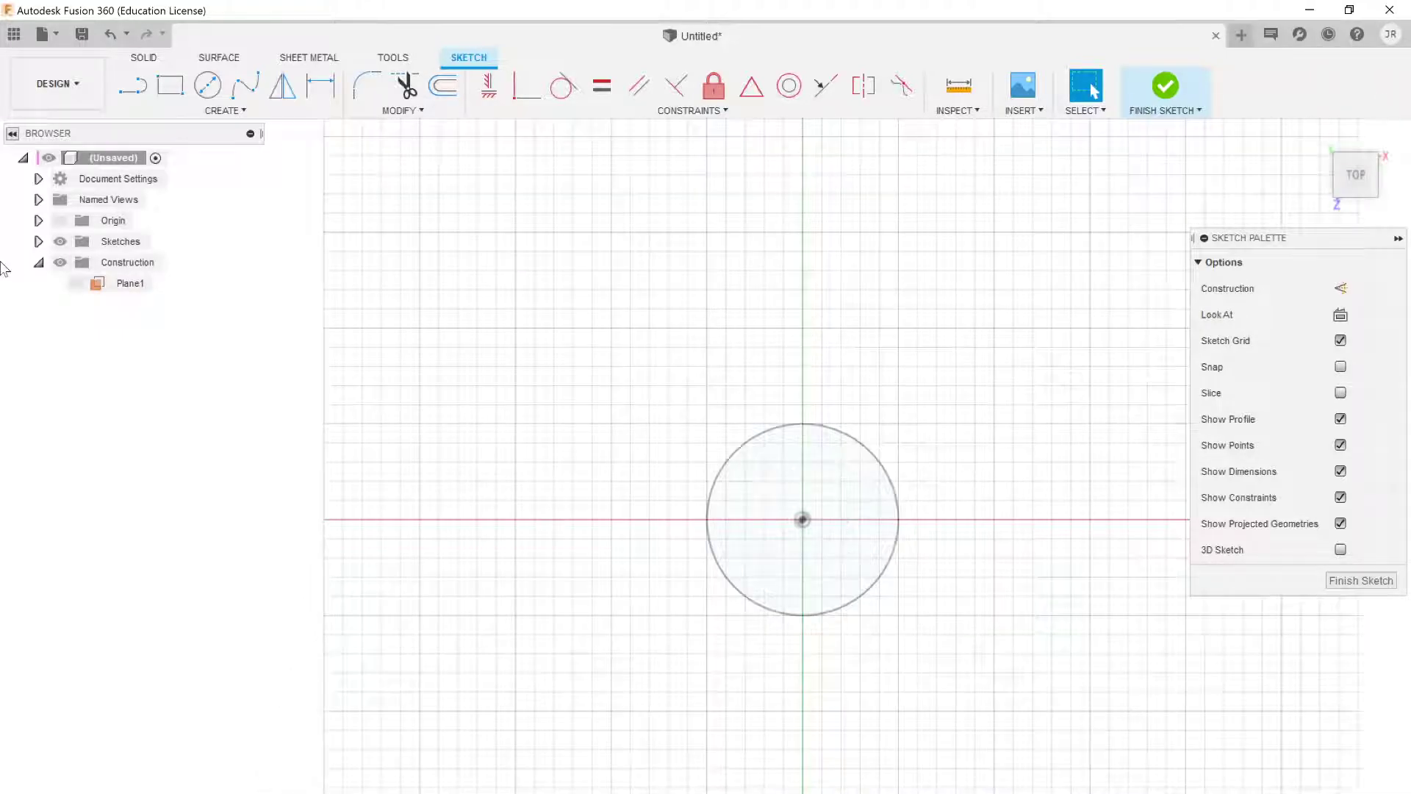
{"action": "left_click", "coordinate": [60, 241]}
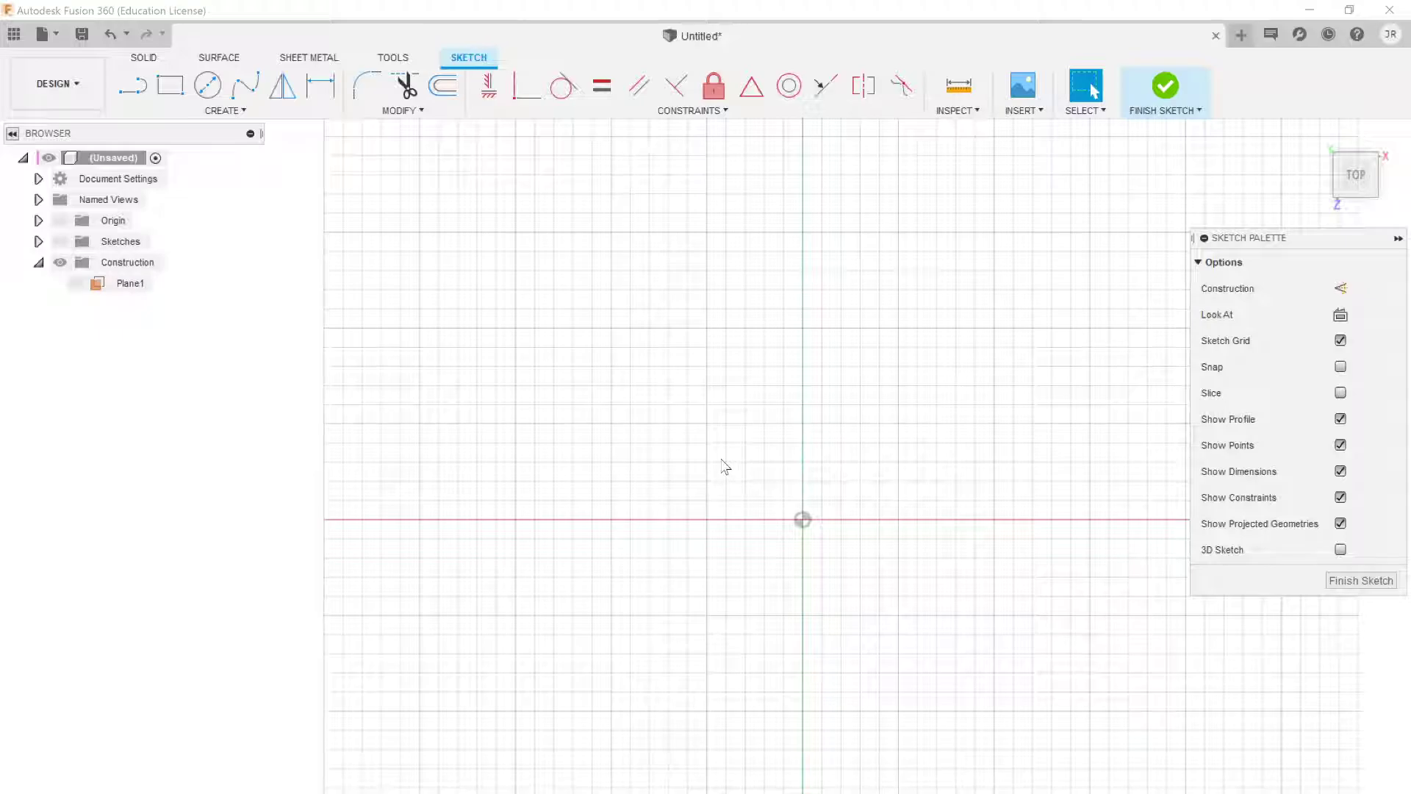
{"action": "left_click", "coordinate": [228, 110]}
{"action": "mouse_move", "coordinate": [177, 155]}
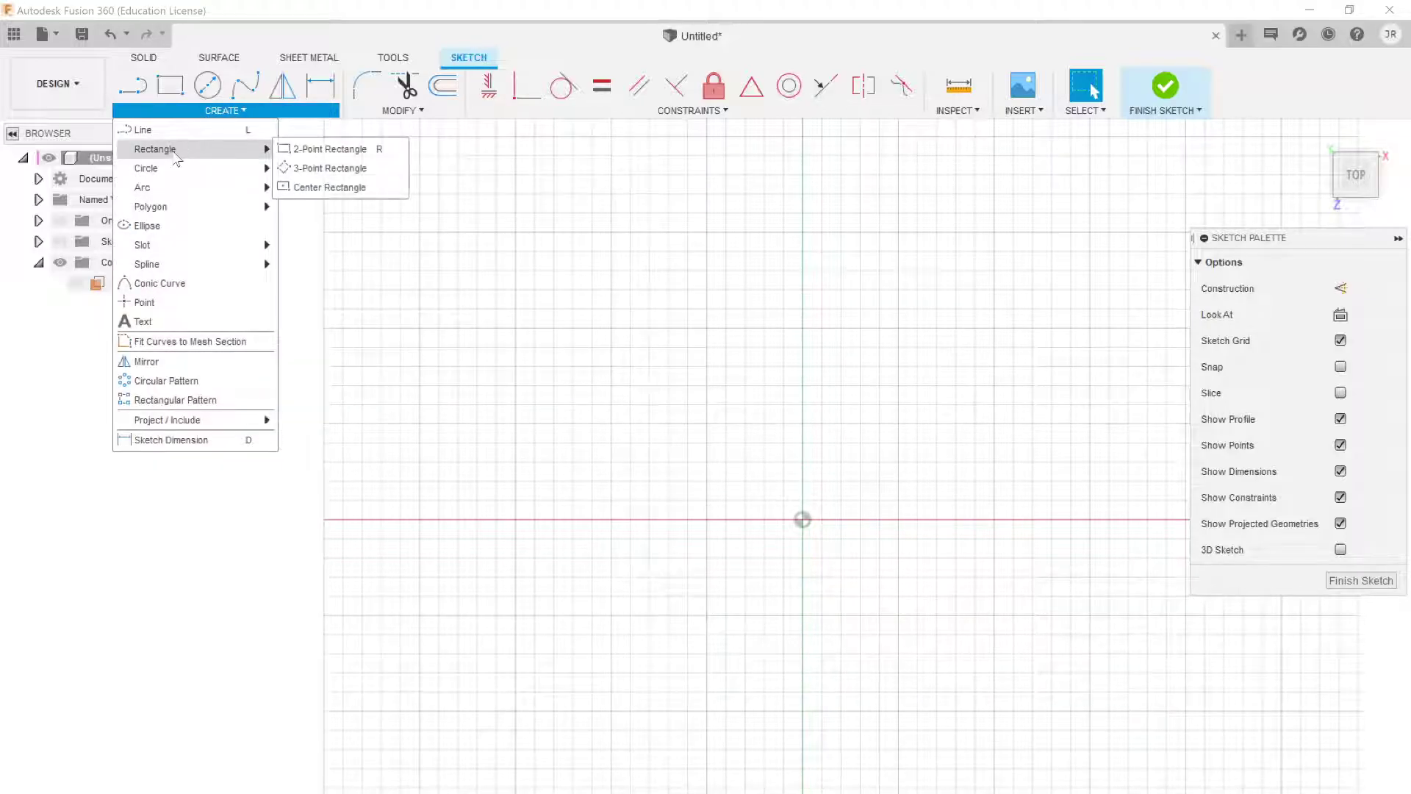
{"action": "left_click", "coordinate": [346, 188]}
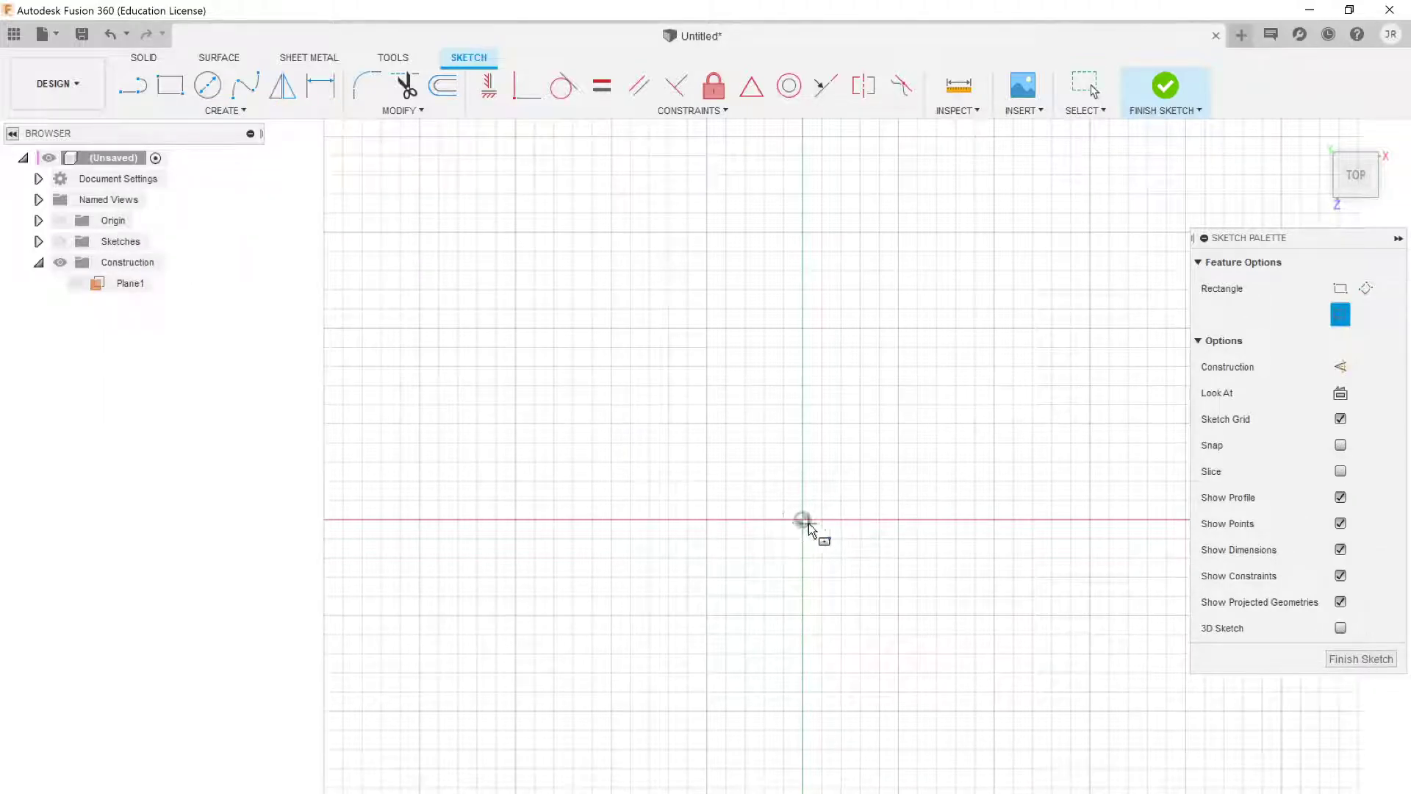
{"action": "scroll", "coordinate": [808, 523], "scroll_direction": "up", "scroll_amount": 2}
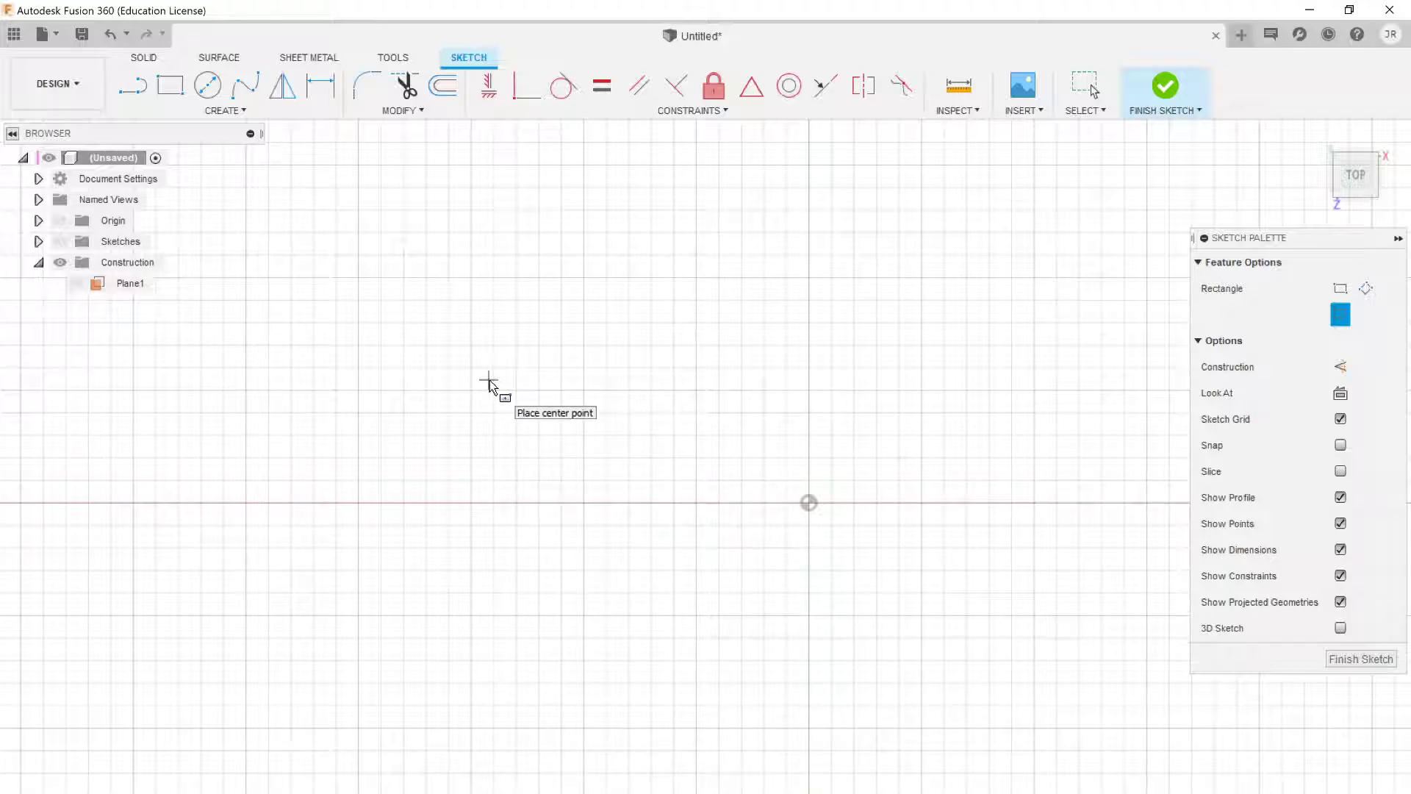
{"action": "key", "text": "Escape"}
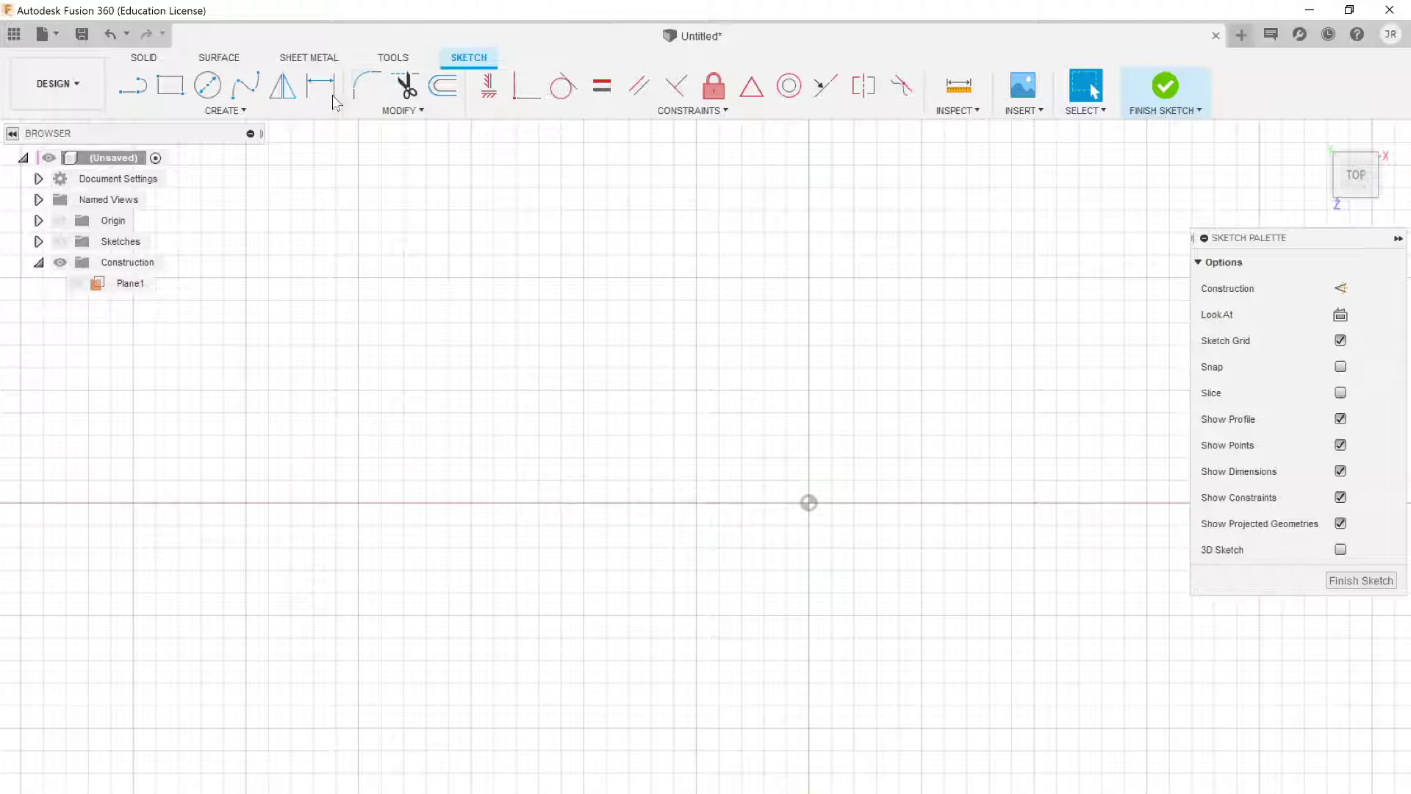
{"action": "left_click", "coordinate": [266, 108]}
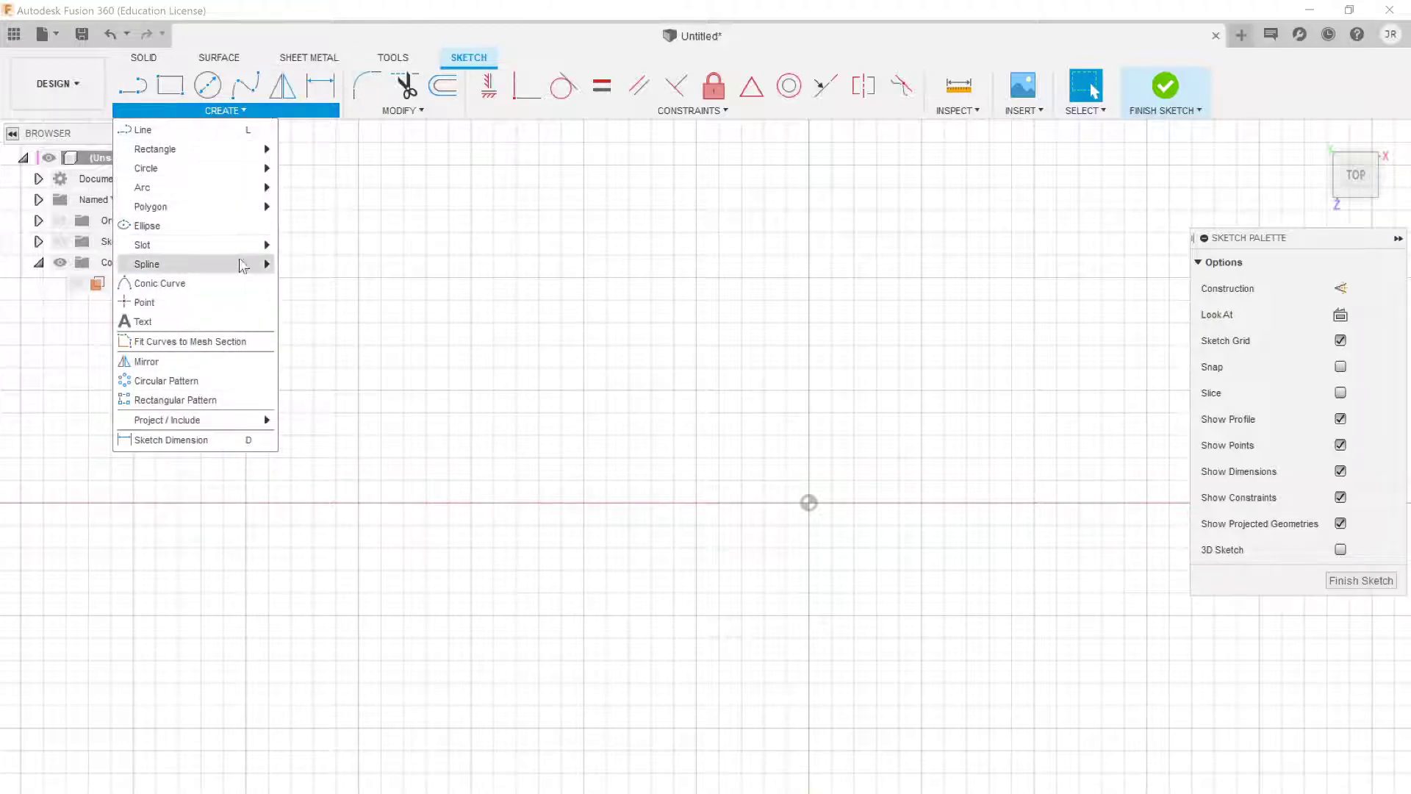
{"action": "mouse_move", "coordinate": [238, 420]}
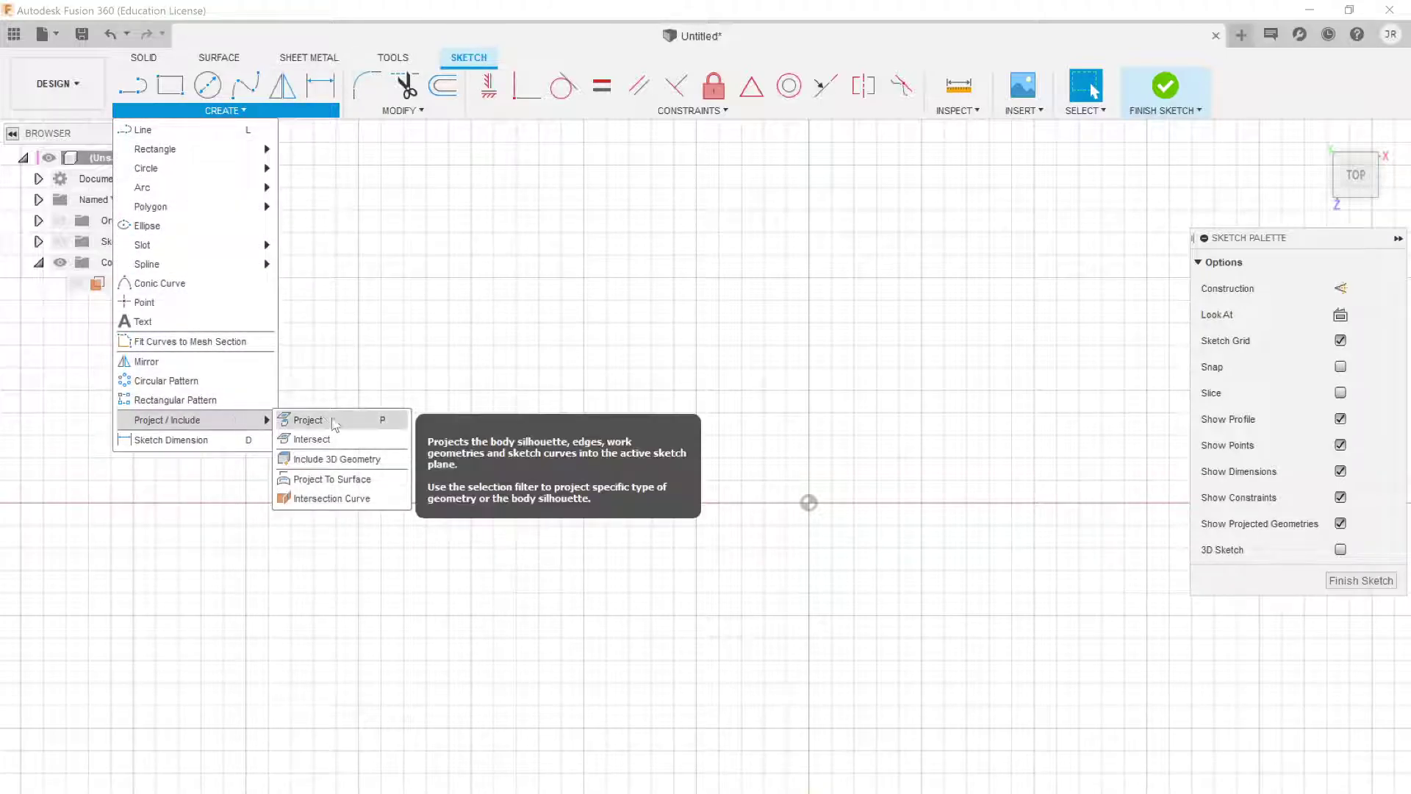
{"action": "left_click", "coordinate": [343, 420]}
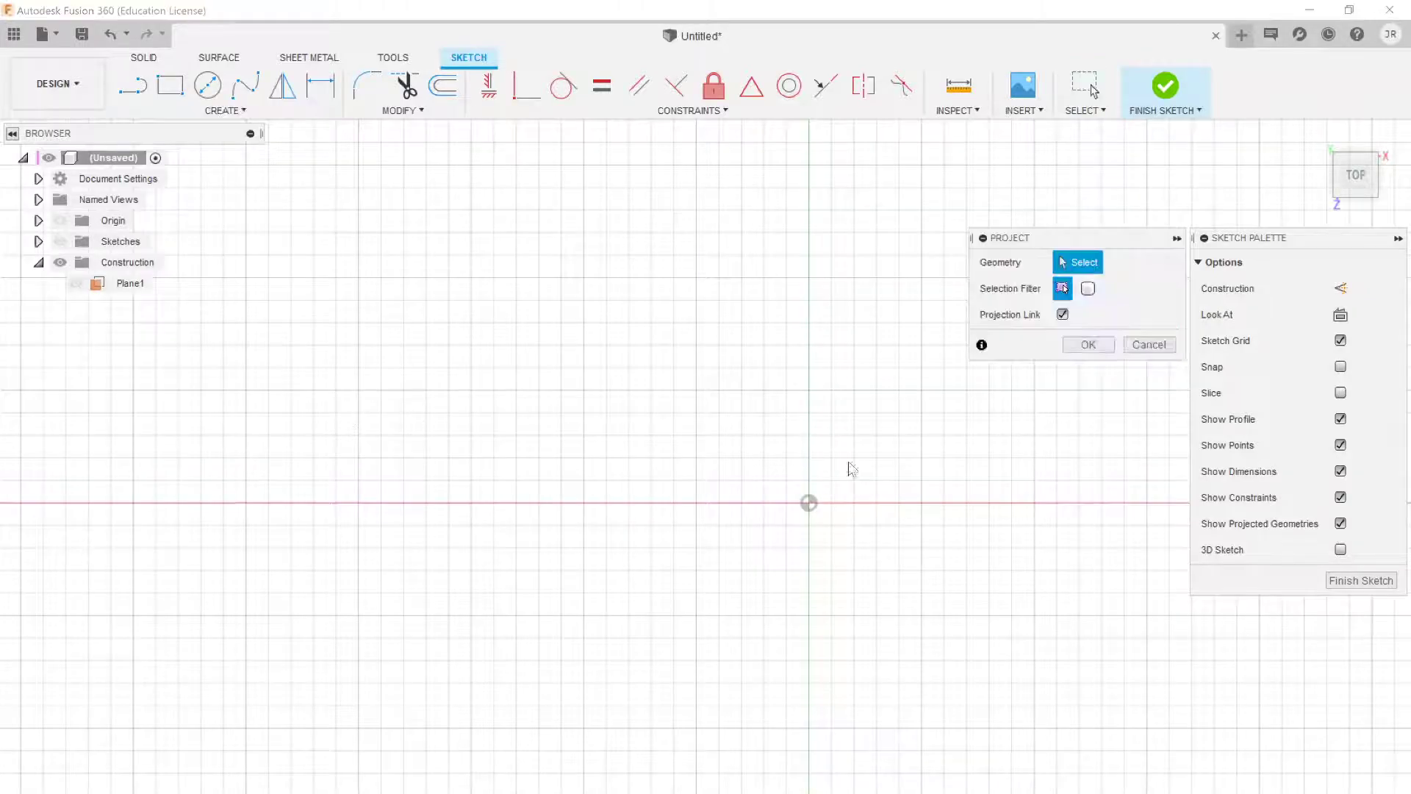
{"action": "scroll", "coordinate": [808, 507], "scroll_direction": "up", "scroll_amount": 2}
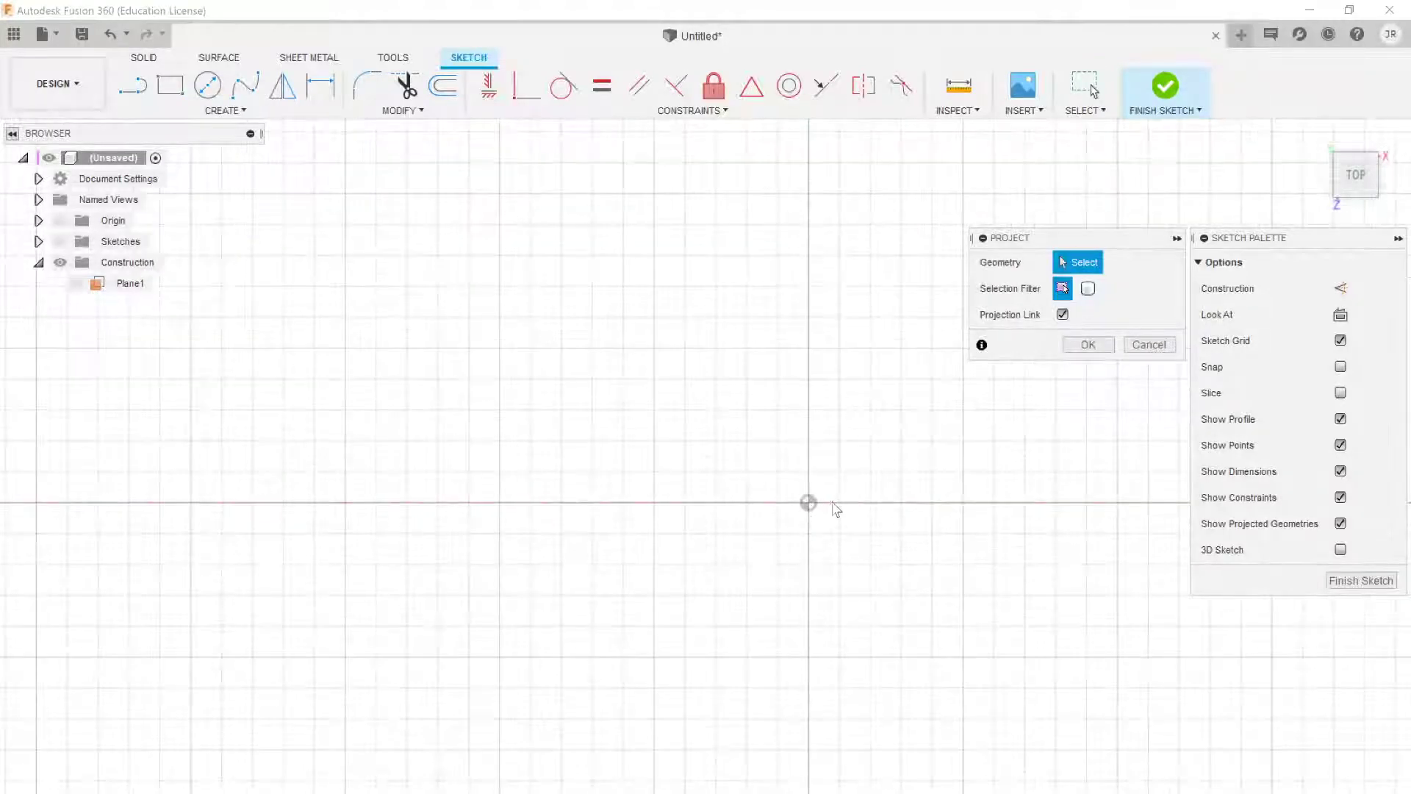
{"action": "mouse_move", "coordinate": [850, 517]}
{"action": "middle_mouse_down", "text": "shift"}
{"action": "mouse_move", "coordinate": [825, 501]}
{"action": "mouse_move", "coordinate": [825, 372]}
{"action": "mouse_move", "coordinate": [801, 441]}
{"action": "middle_mouse_up", "text": "shift"}
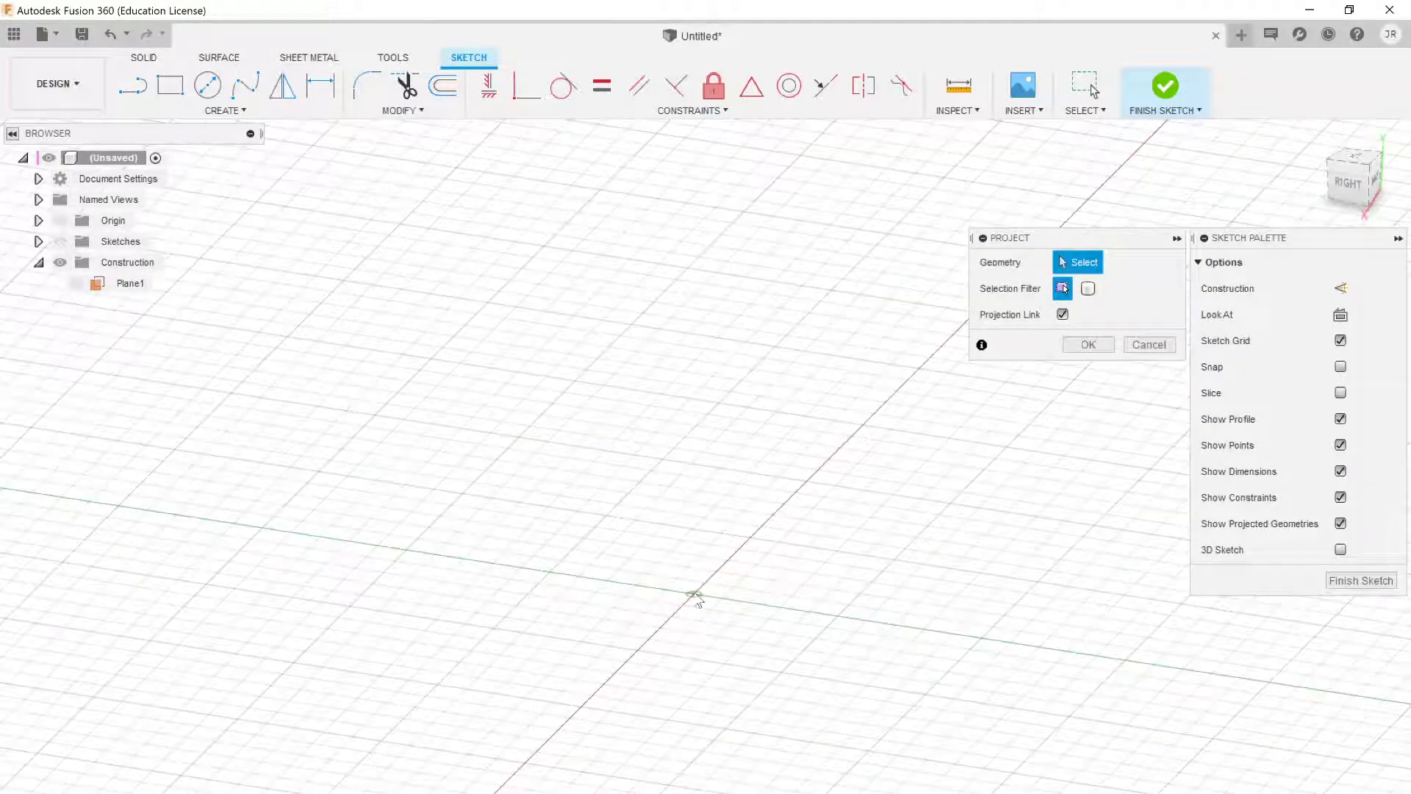
{"action": "middle_click_drag", "start_coordinate": [689, 608], "coordinate": [700, 626], "text": "shift"}
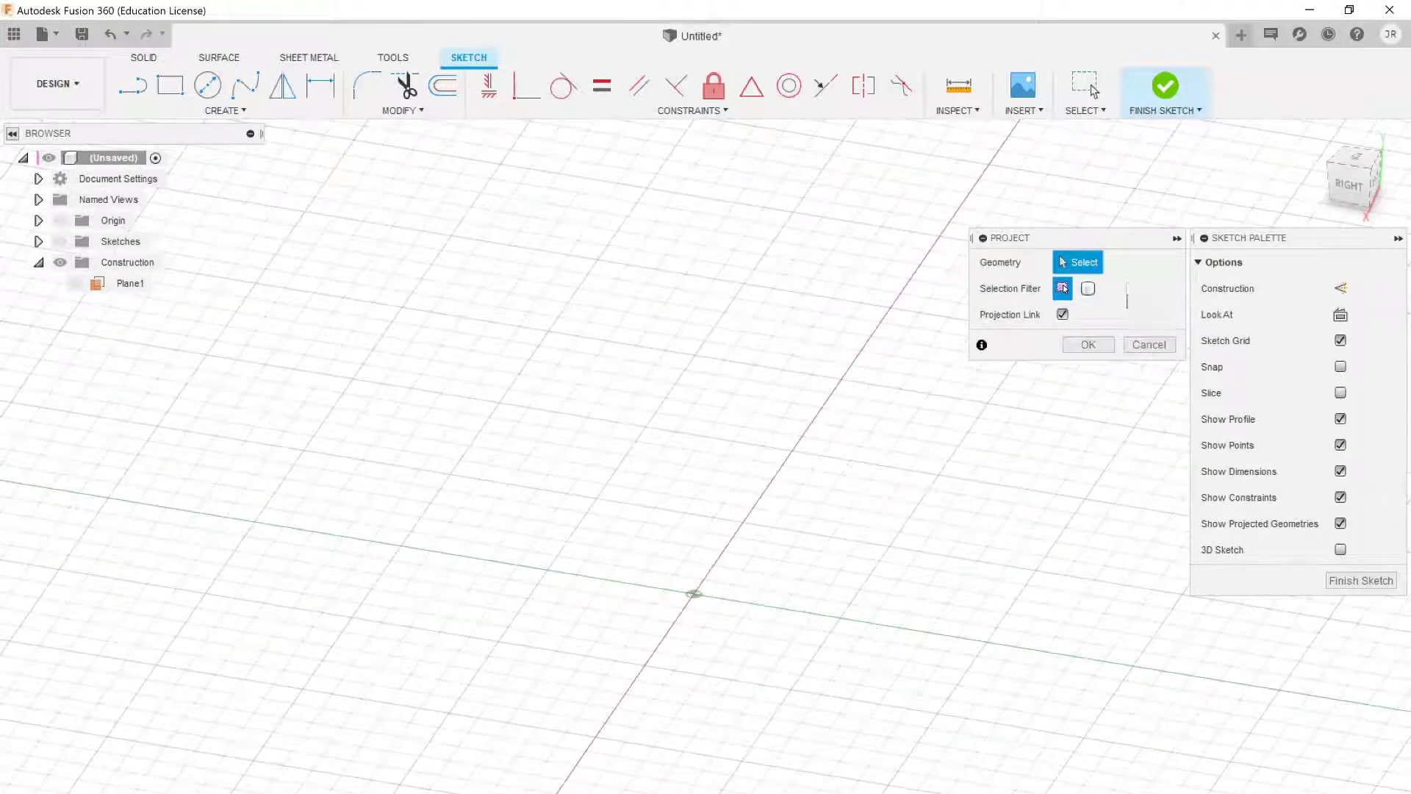
{"action": "left_click", "coordinate": [1150, 345]}
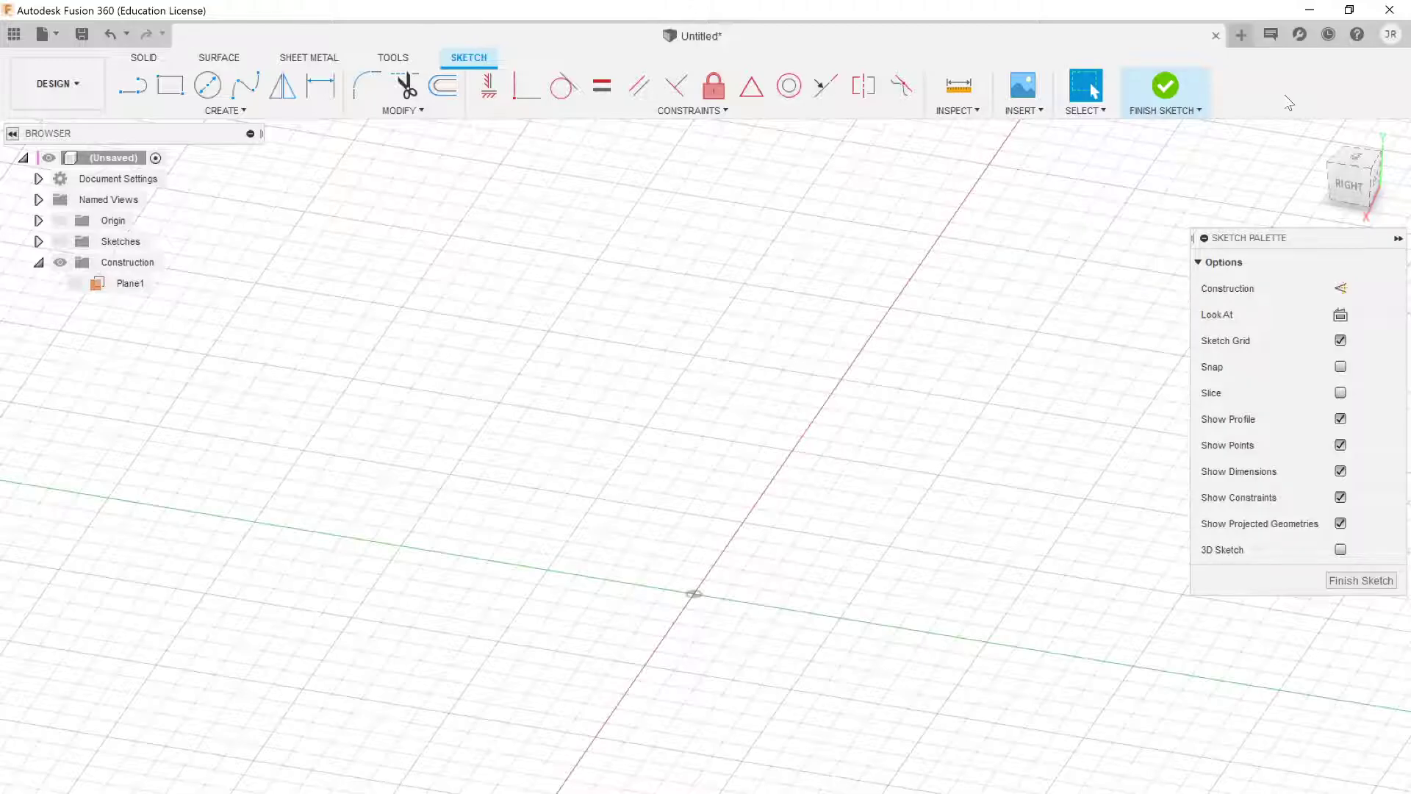
Step: Return to the top view and show the sketches so the lower circle can serve as a reference
{"action": "left_click", "coordinate": [1357, 158]}
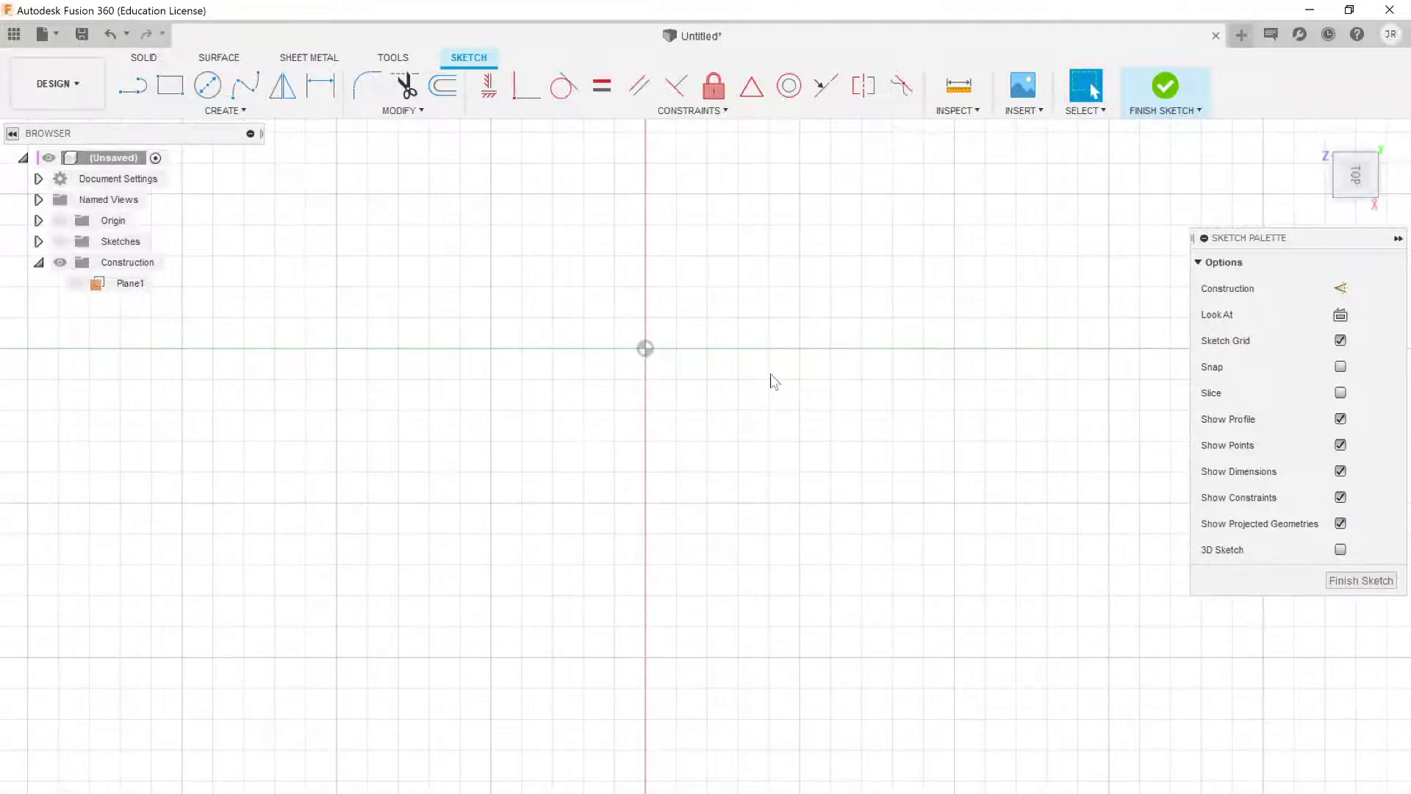
{"action": "mouse_move", "coordinate": [793, 324]}
{"action": "middle_mouse_down"}
{"action": "mouse_move", "coordinate": [806, 485]}
{"action": "mouse_move", "coordinate": [752, 510]}
{"action": "middle_mouse_up"}
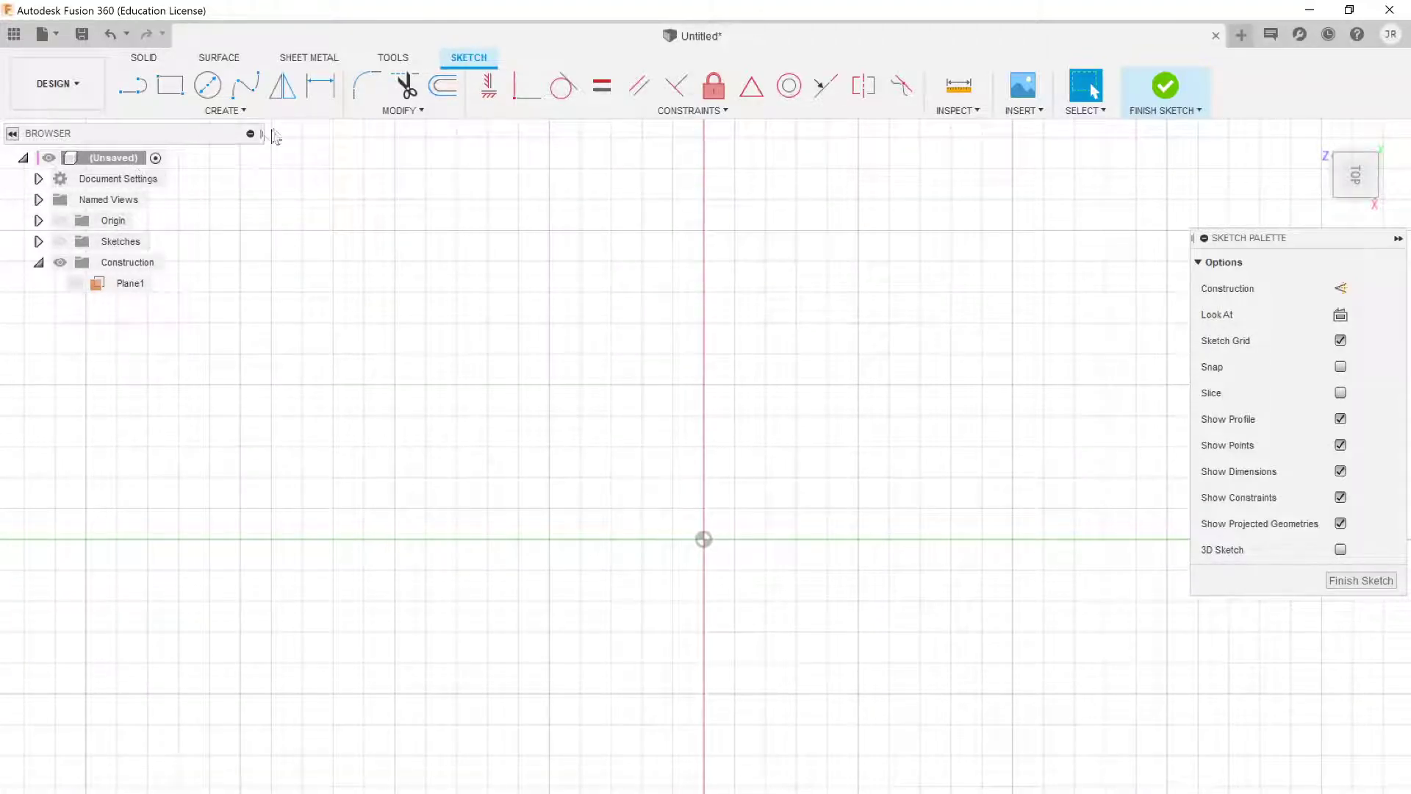
{"action": "left_click", "coordinate": [286, 112]}
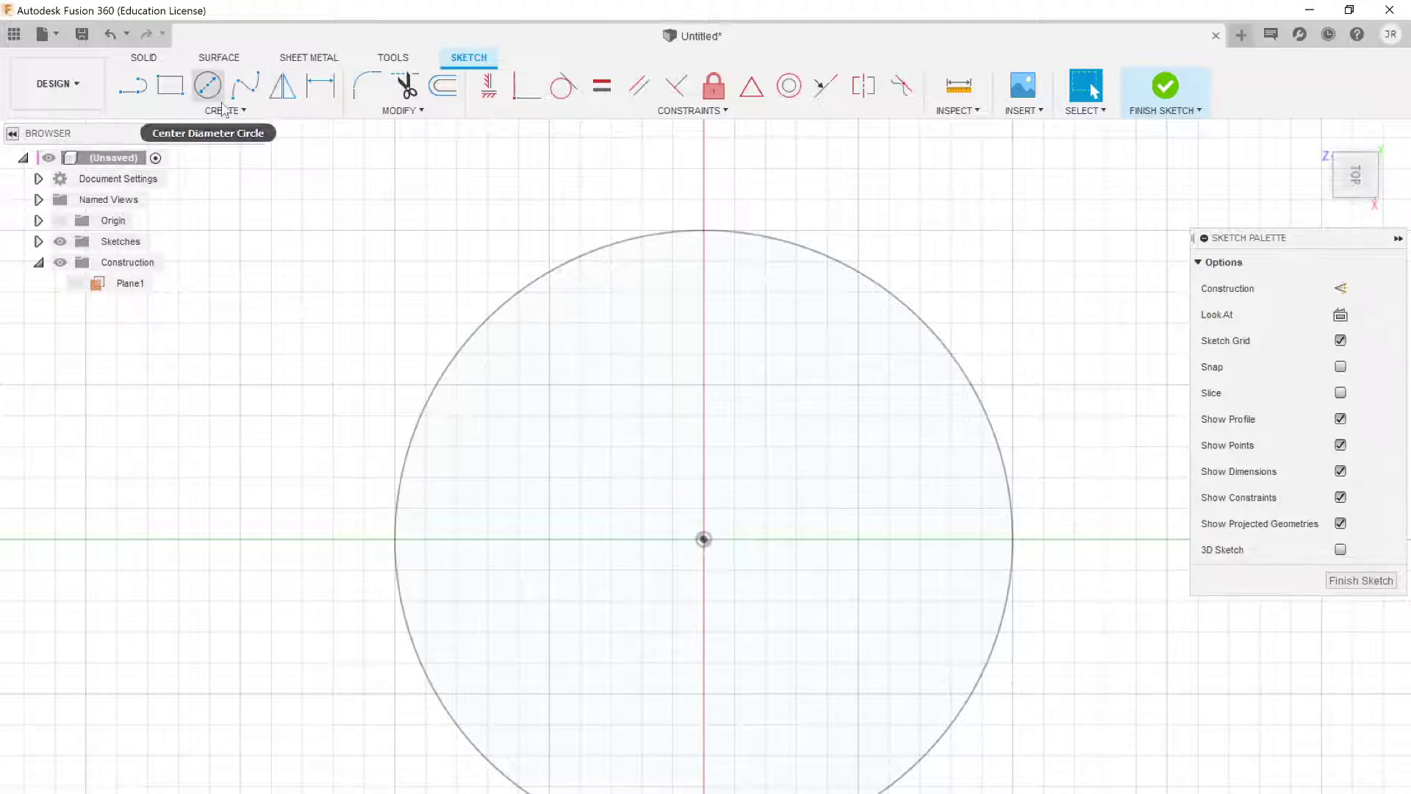
{"action": "scroll", "coordinate": [698, 539], "scroll_direction": "down", "scroll_amount": 1}
{"action": "scroll", "coordinate": [659, 511], "scroll_direction": "down", "scroll_amount": 2}
{"action": "middle_click_drag", "start_coordinate": [450, 430], "coordinate": [332, 368]}
Step: Sketch a 150 by 150 mm center rectangle on the origin in the offset-plane sketch and finish the sketch
{"action": "left_click", "coordinate": [192, 110]}
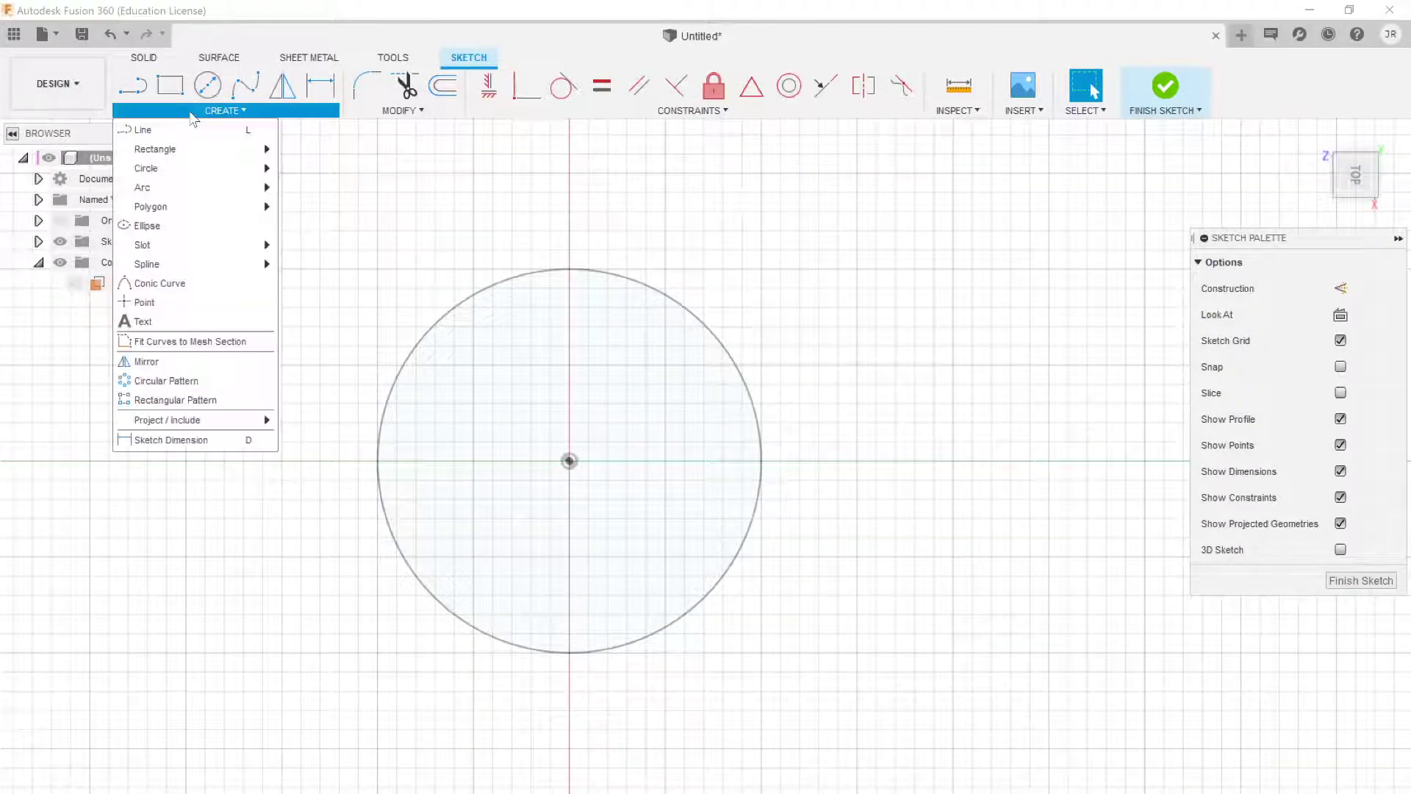
{"action": "mouse_move", "coordinate": [214, 150]}
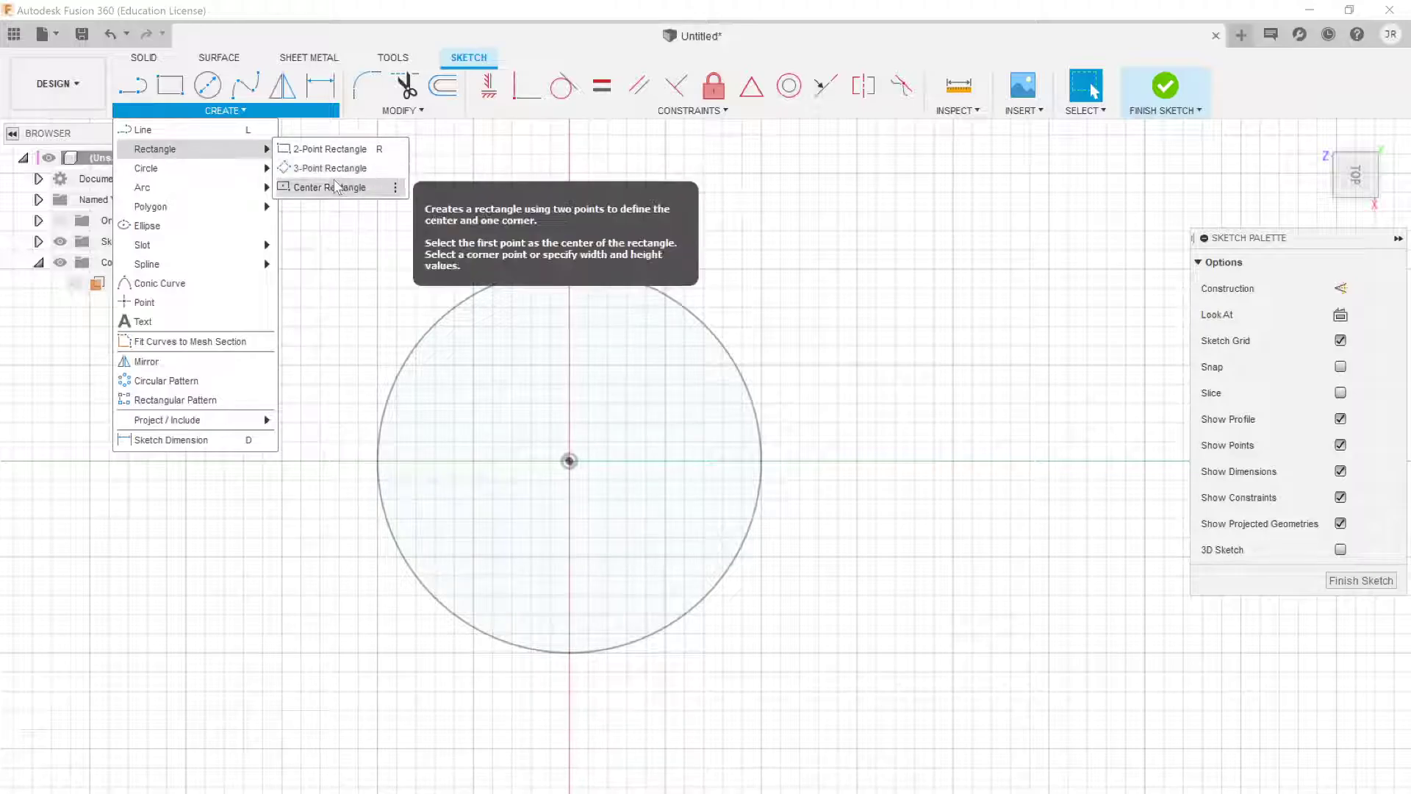
{"action": "left_click", "coordinate": [334, 185]}
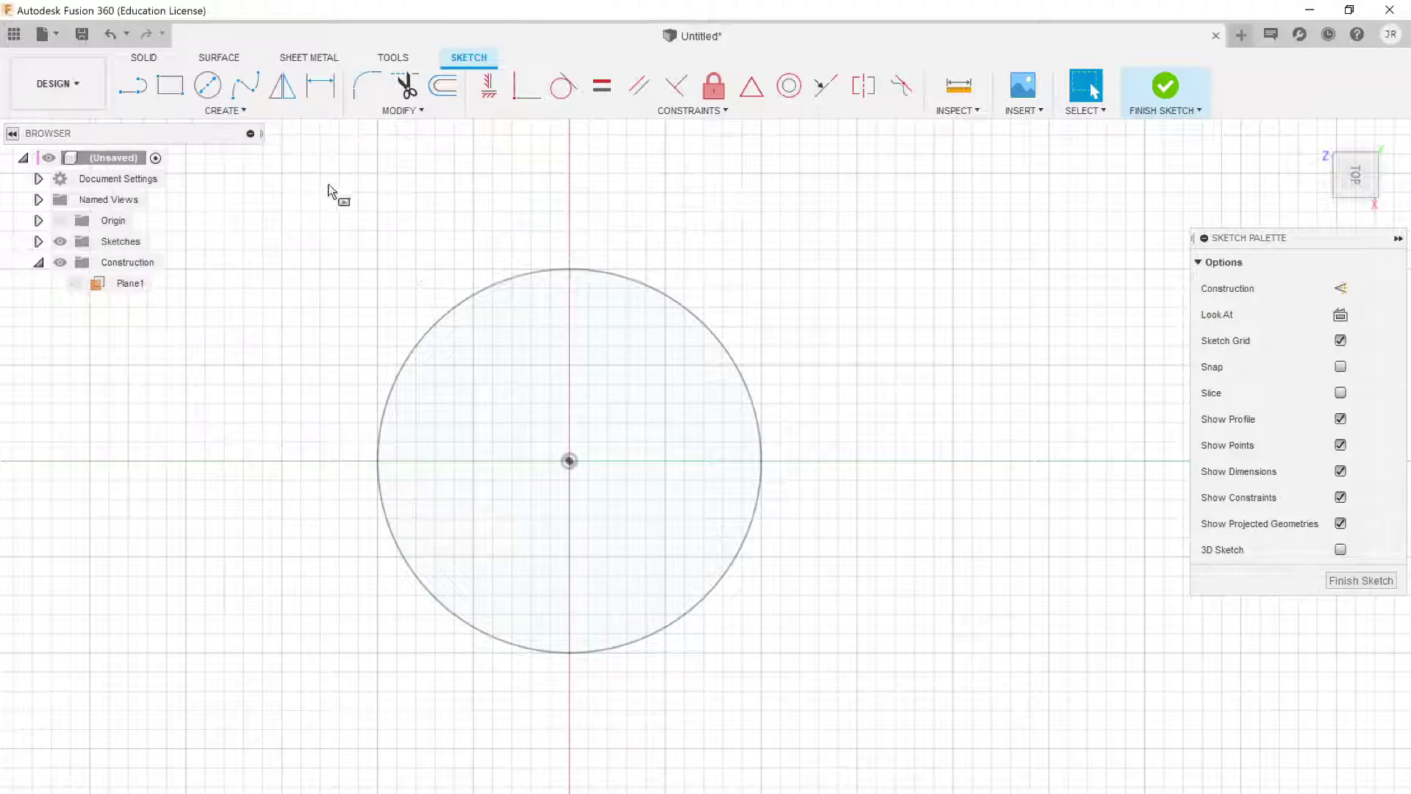
{"action": "left_click", "coordinate": [570, 461]}
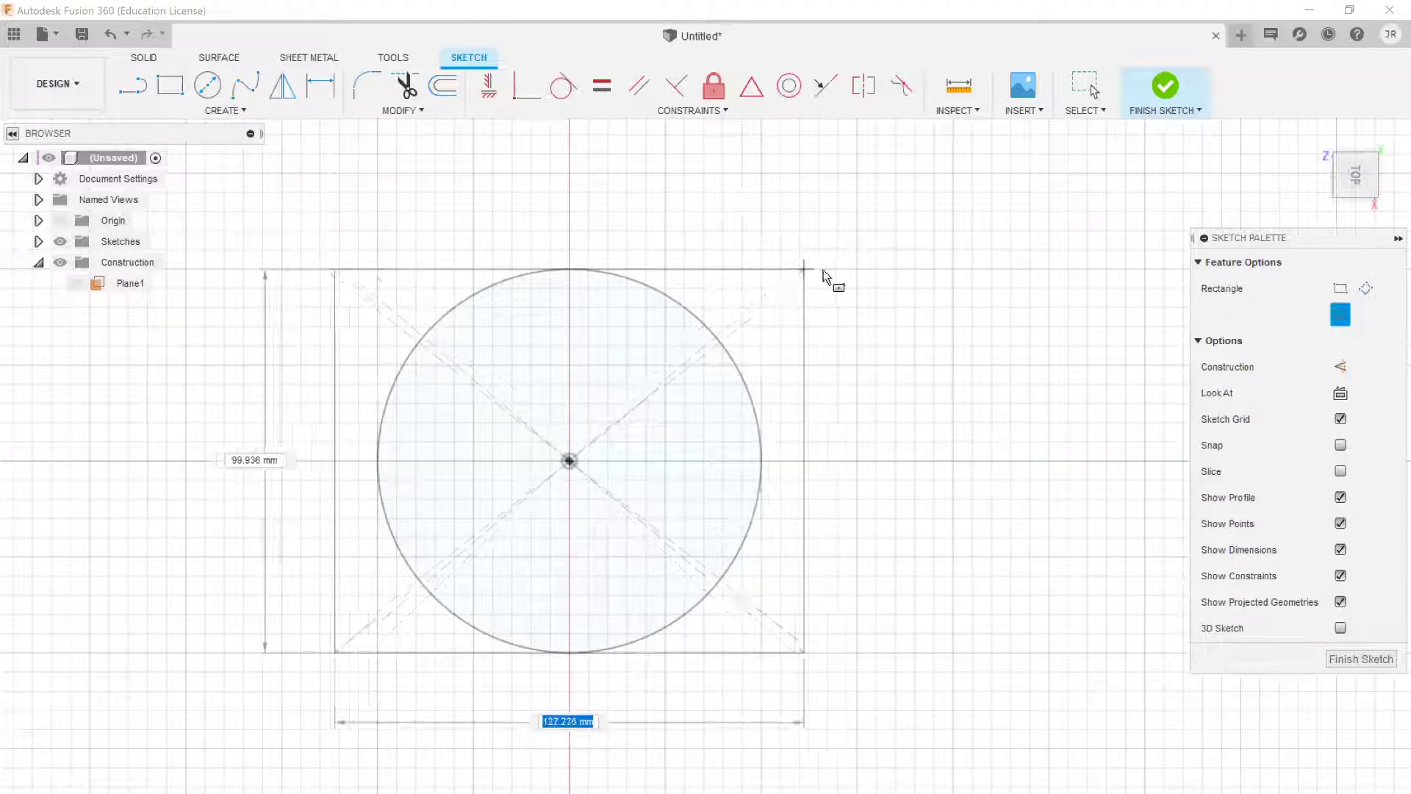
{"action": "type", "text": "150"}
{"action": "key", "text": "Tab"}
{"action": "type", "text": "150"}
{"action": "key", "text": "Tab"}
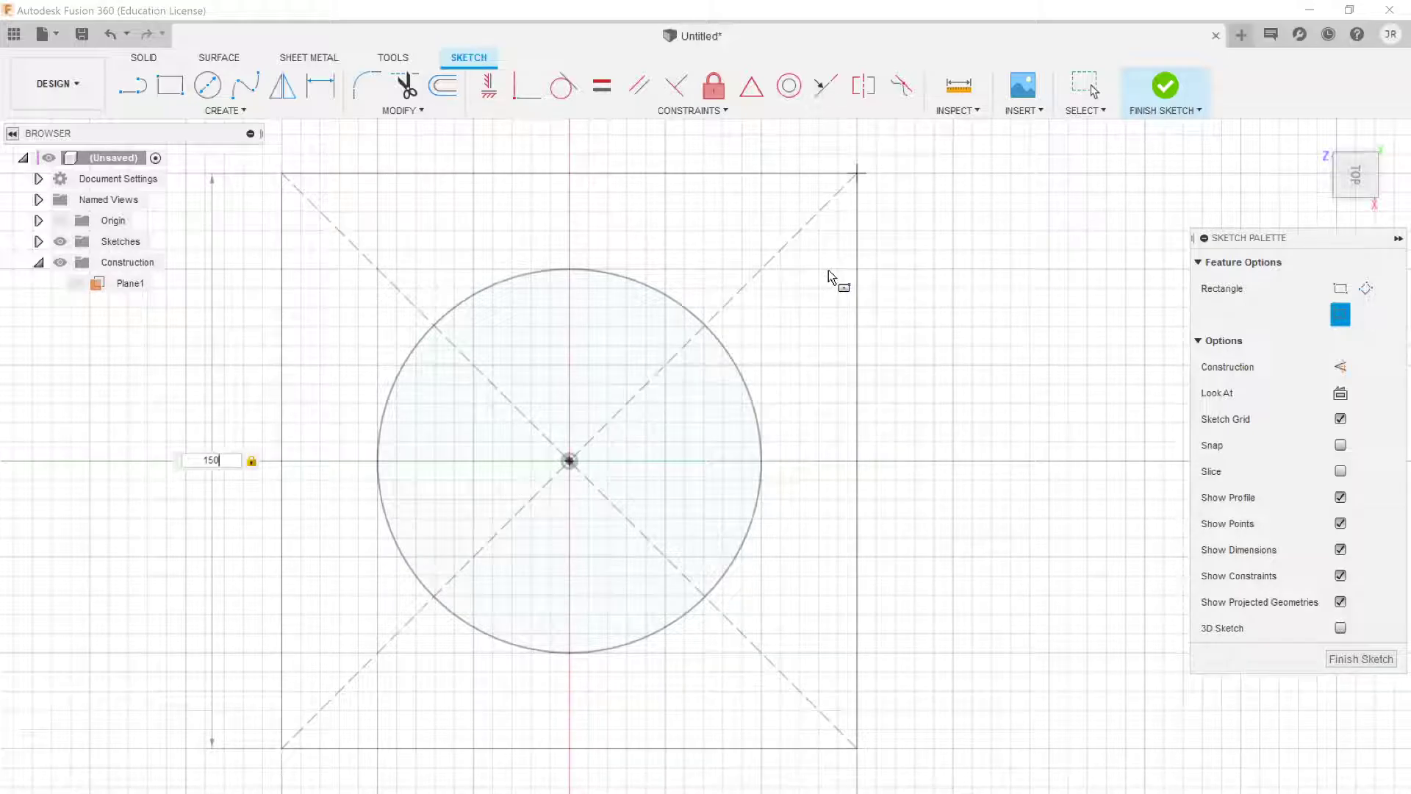
{"action": "key", "text": "Return"}
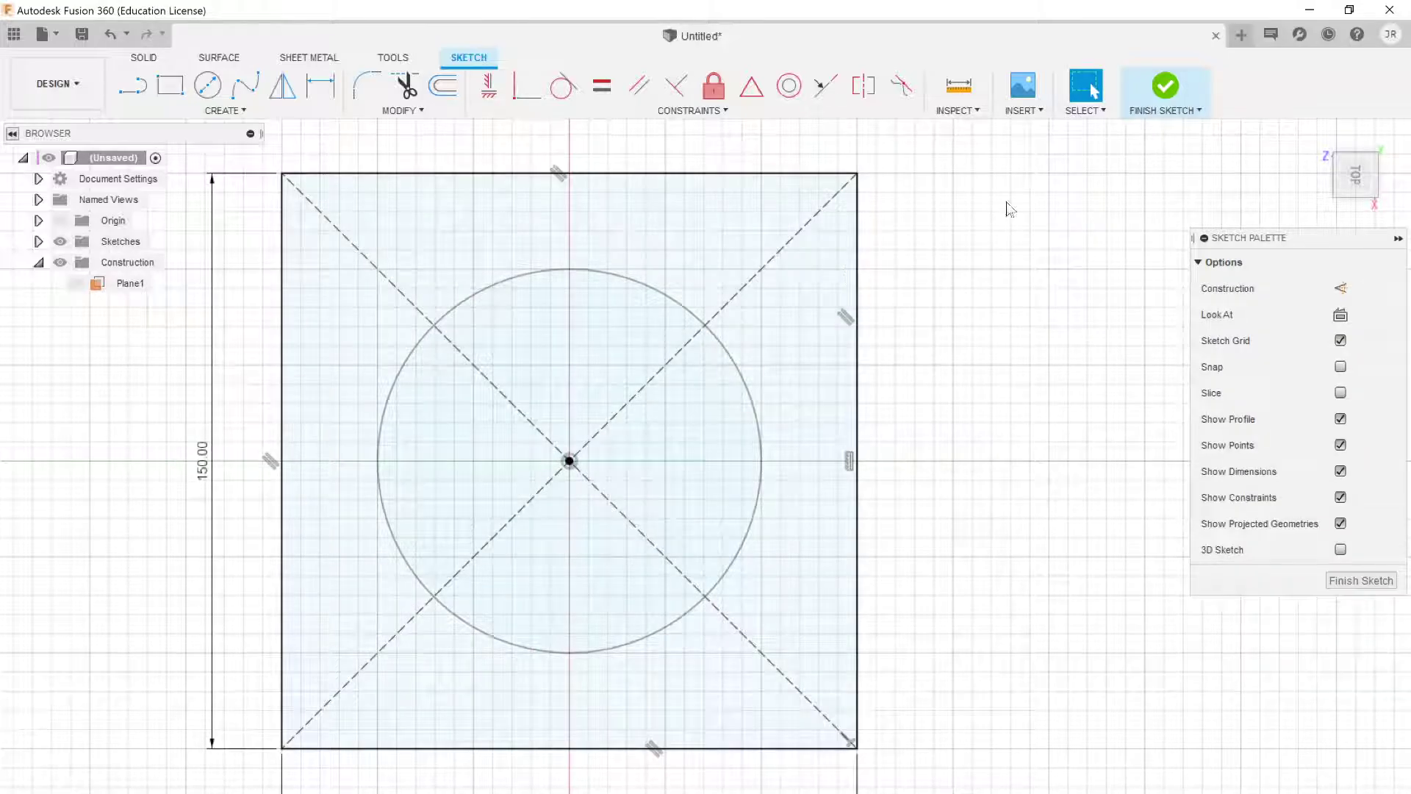
{"action": "left_click", "coordinate": [1372, 580]}
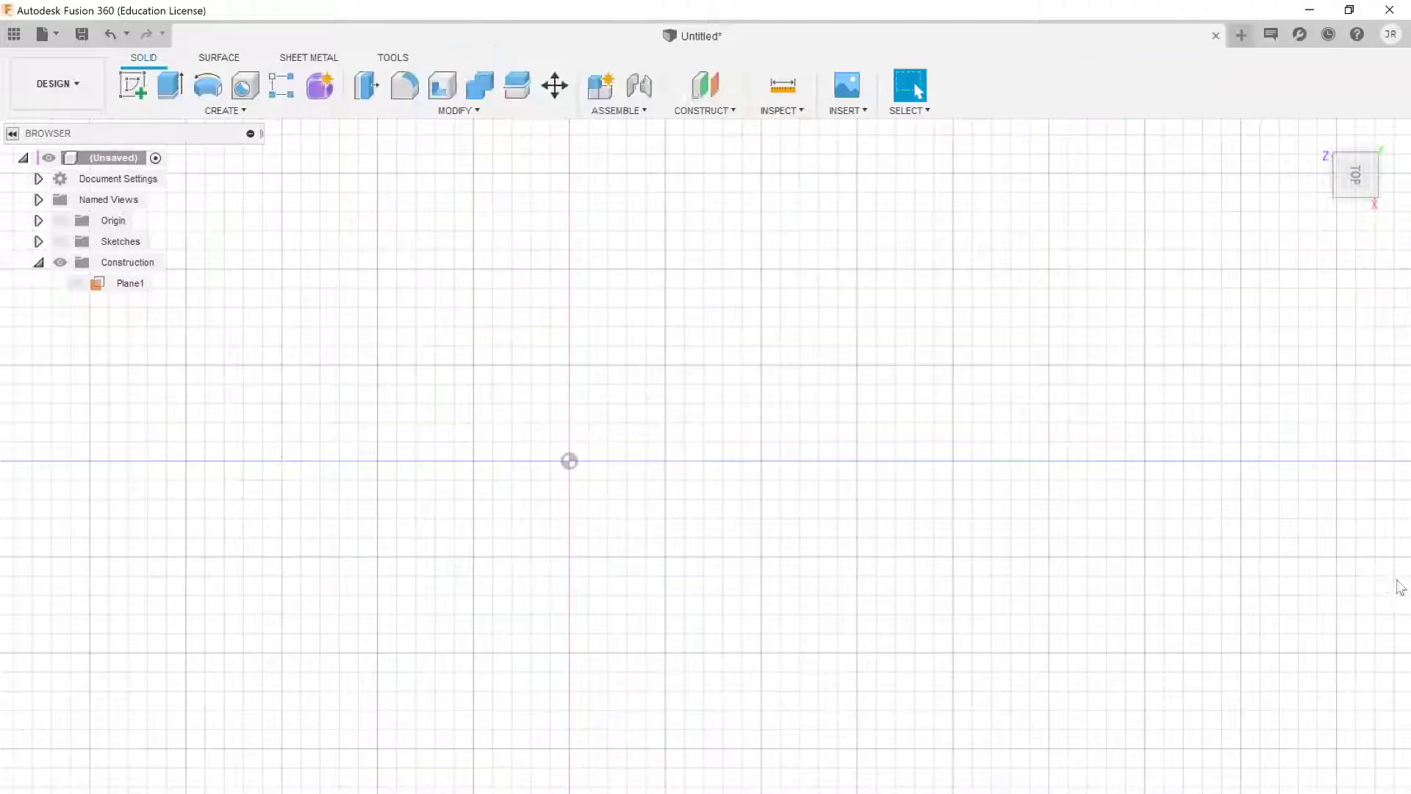
Step: Show the sketches and examine the spacing between the circle and the square above it from several angles
{"action": "left_click", "coordinate": [60, 241]}
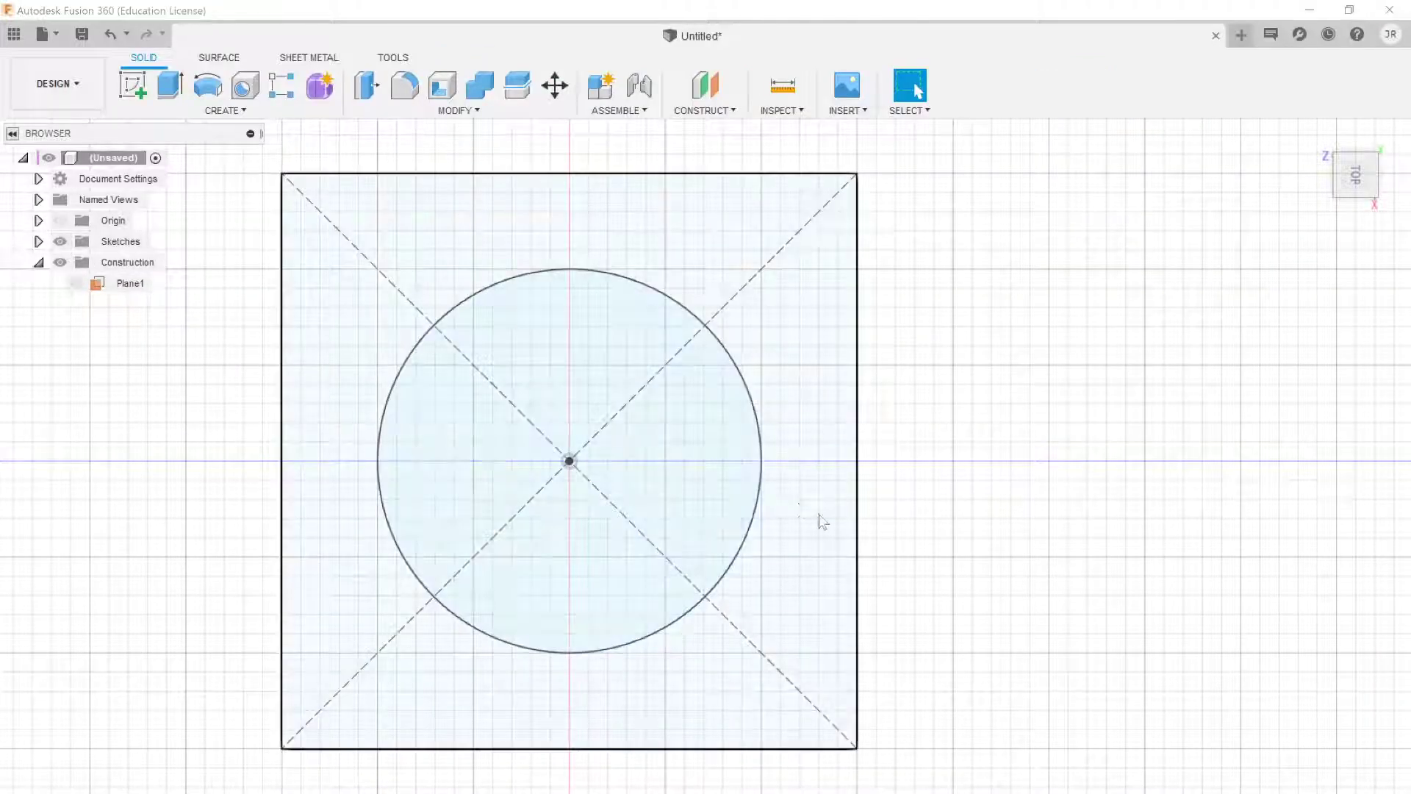
{"action": "middle_click_drag", "start_coordinate": [835, 566], "coordinate": [931, 595], "text": "shift"}
{"action": "middle_click_drag", "start_coordinate": [925, 535], "coordinate": [939, 504], "text": "shift"}
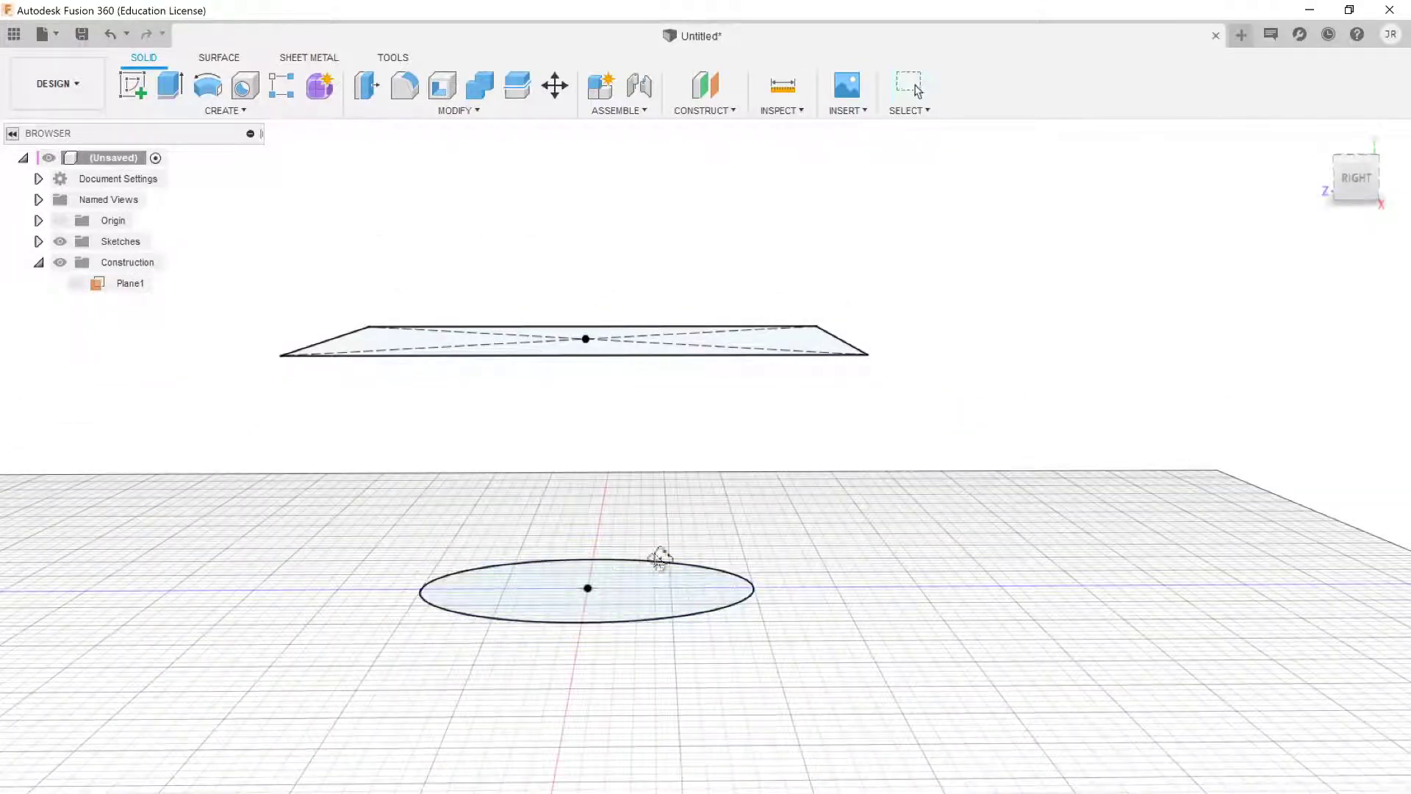
{"action": "middle_click_drag", "start_coordinate": [662, 554], "coordinate": [671, 586], "text": "shift"}
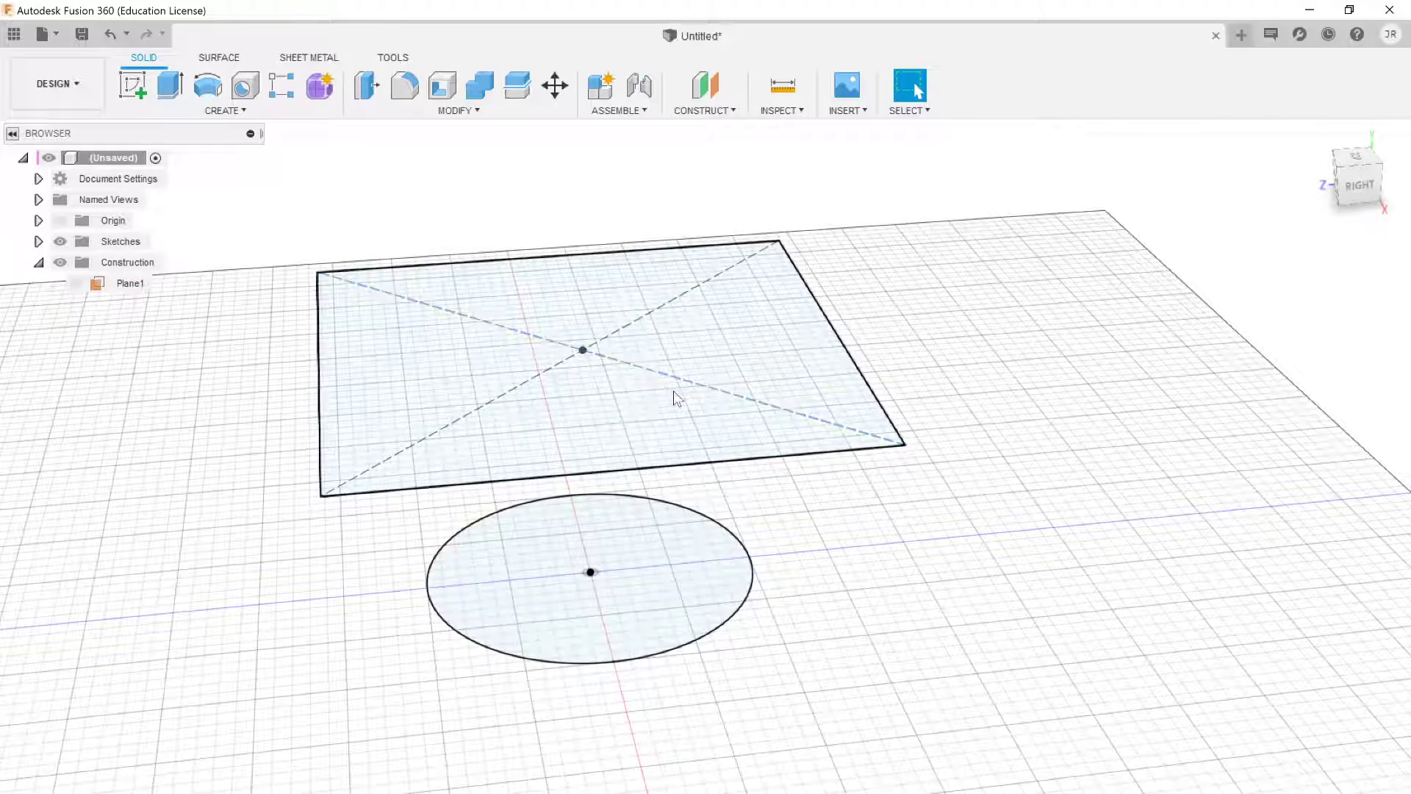
{"action": "middle_click_drag", "start_coordinate": [765, 639], "coordinate": [756, 611], "text": "shift"}
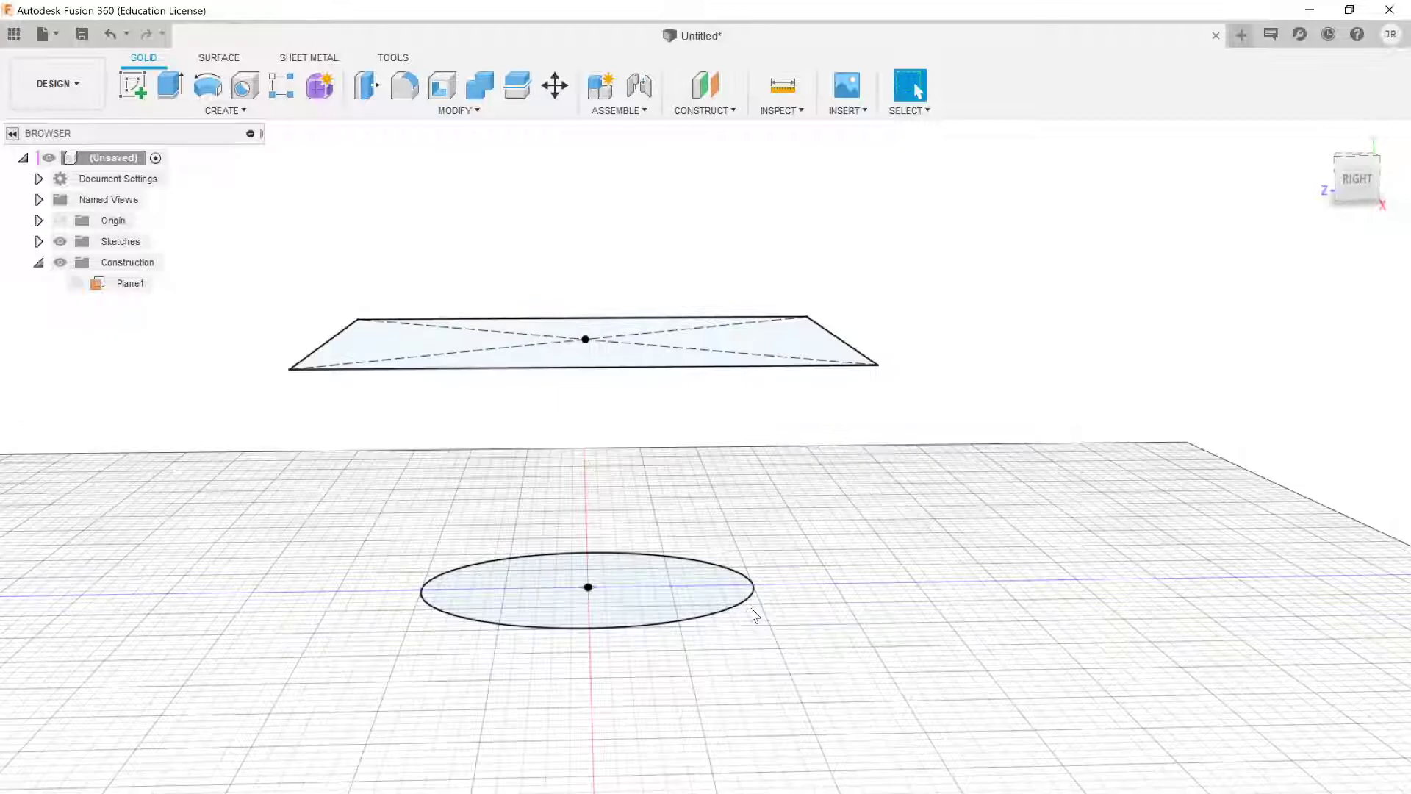
{"action": "middle_click_drag", "start_coordinate": [580, 523], "coordinate": [602, 560], "text": "shift"}
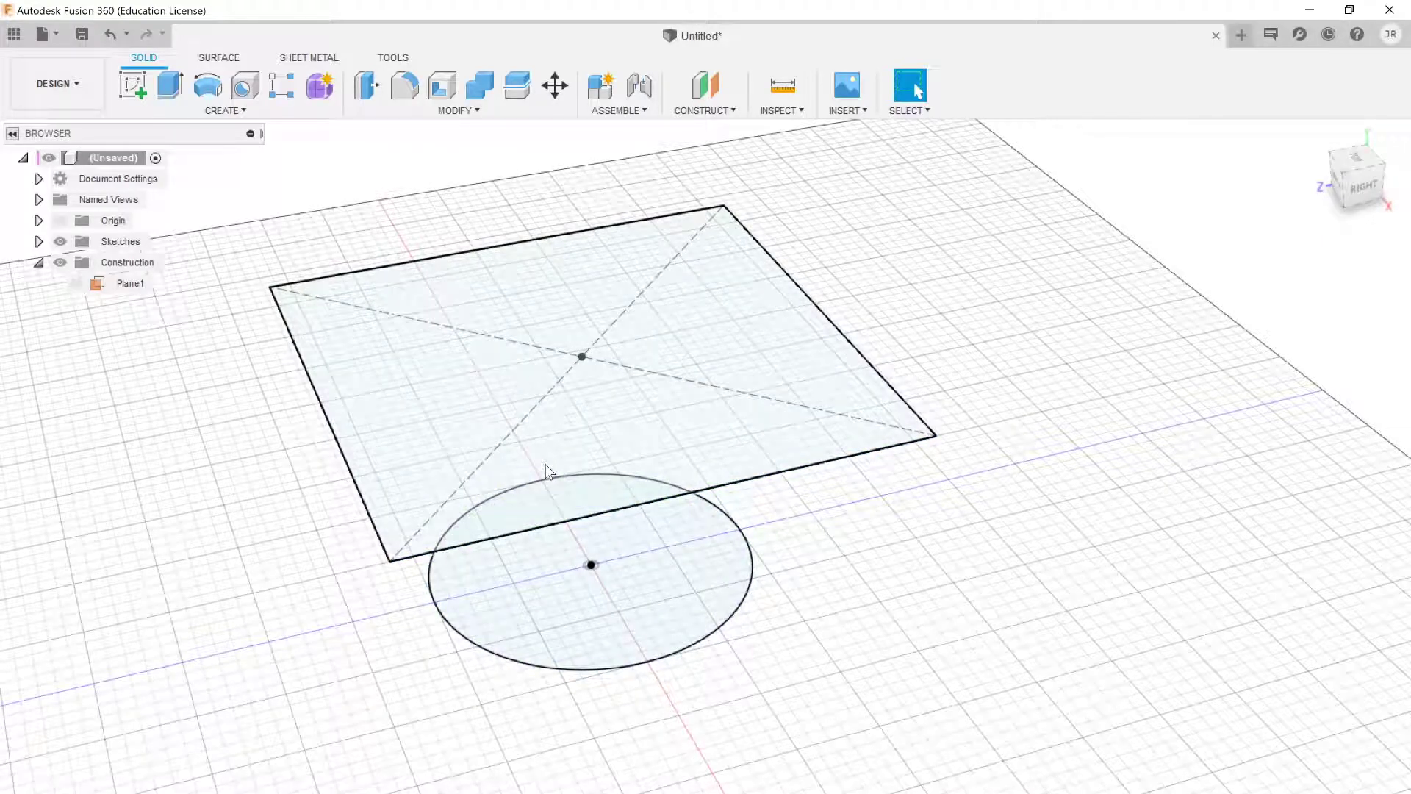
Step: Set up a loft with the circle as the first profile and the square above it as the second
{"action": "left_click", "coordinate": [217, 109]}
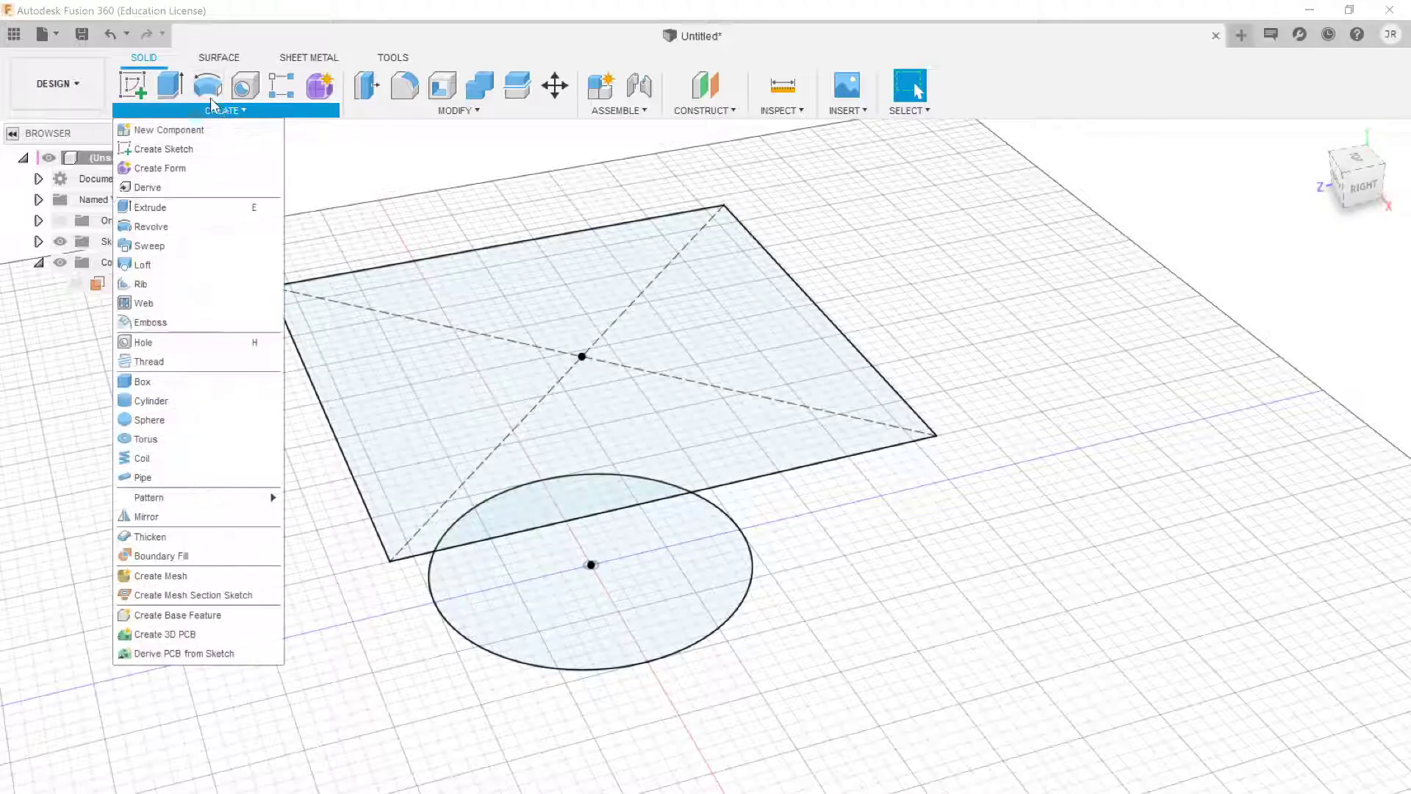
{"action": "left_click", "coordinate": [144, 270]}
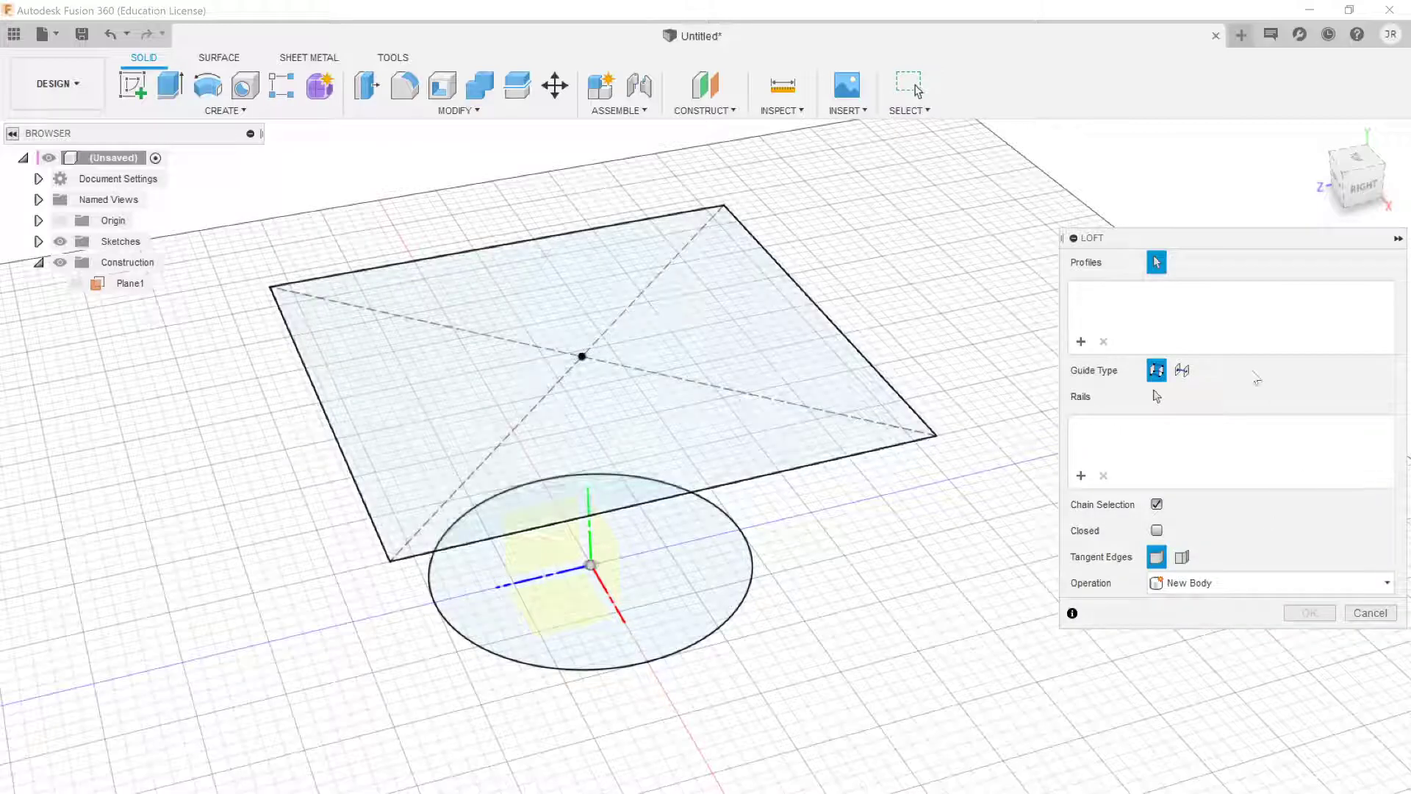
{"action": "left_click", "coordinate": [692, 596]}
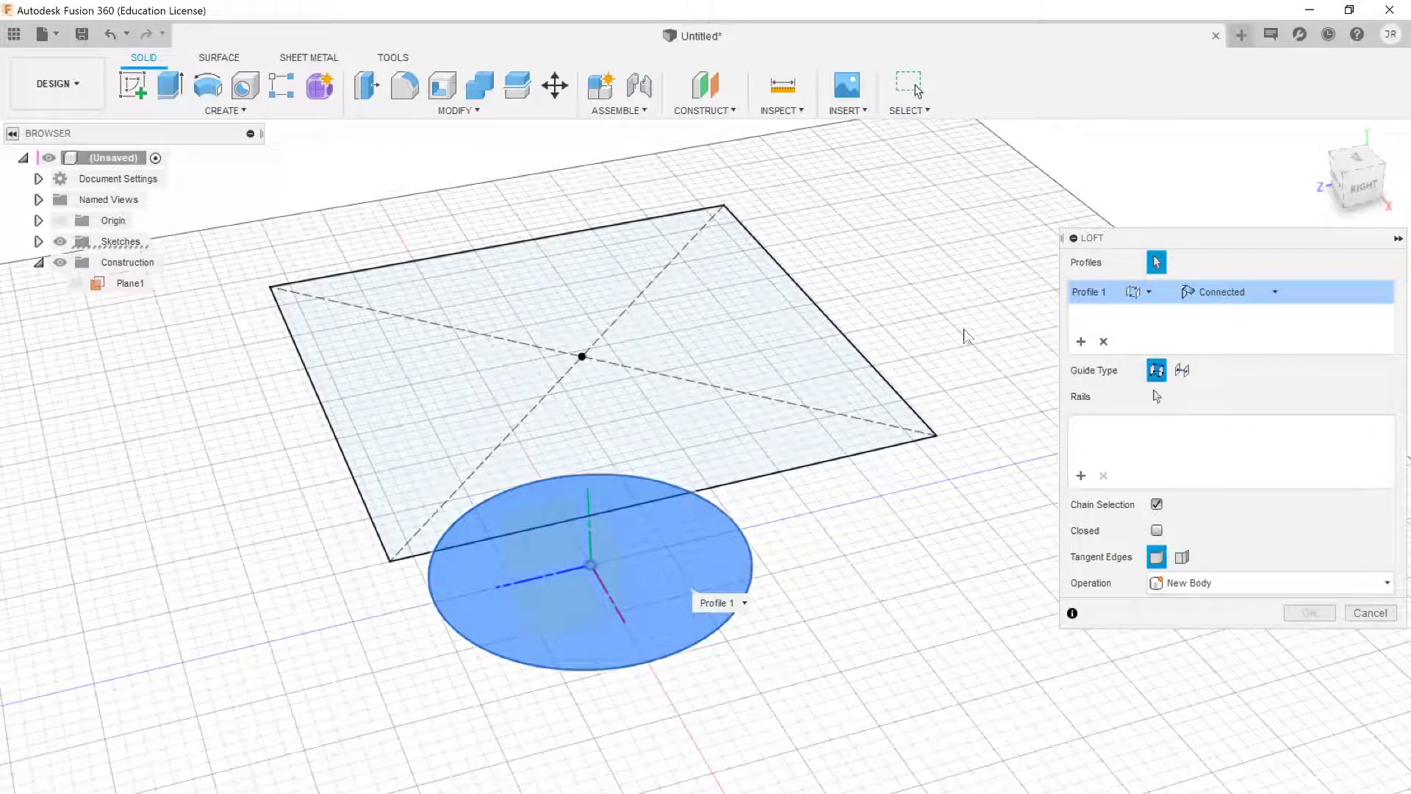
{"action": "left_click", "coordinate": [748, 330]}
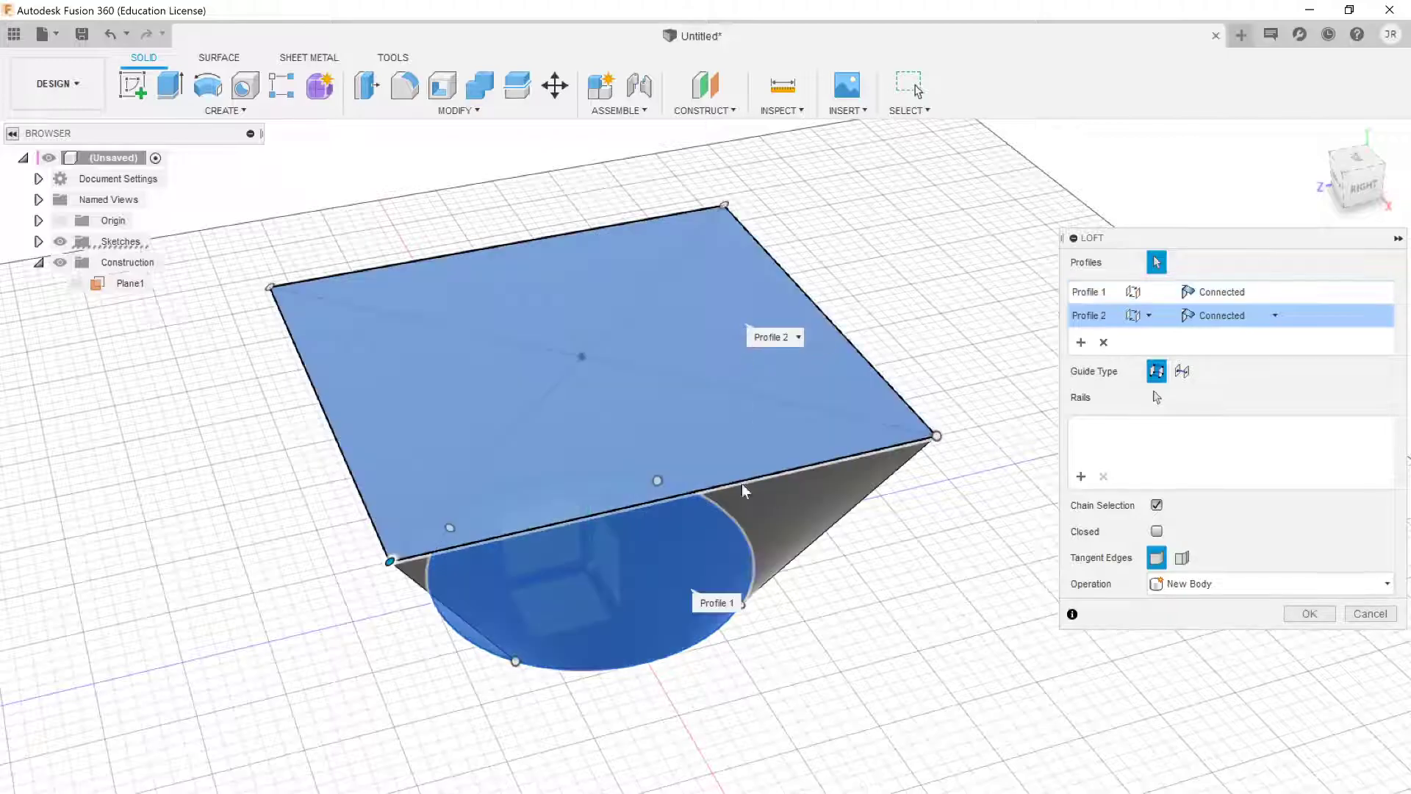
{"action": "middle_click_drag", "start_coordinate": [690, 756], "coordinate": [559, 742], "text": "shift"}
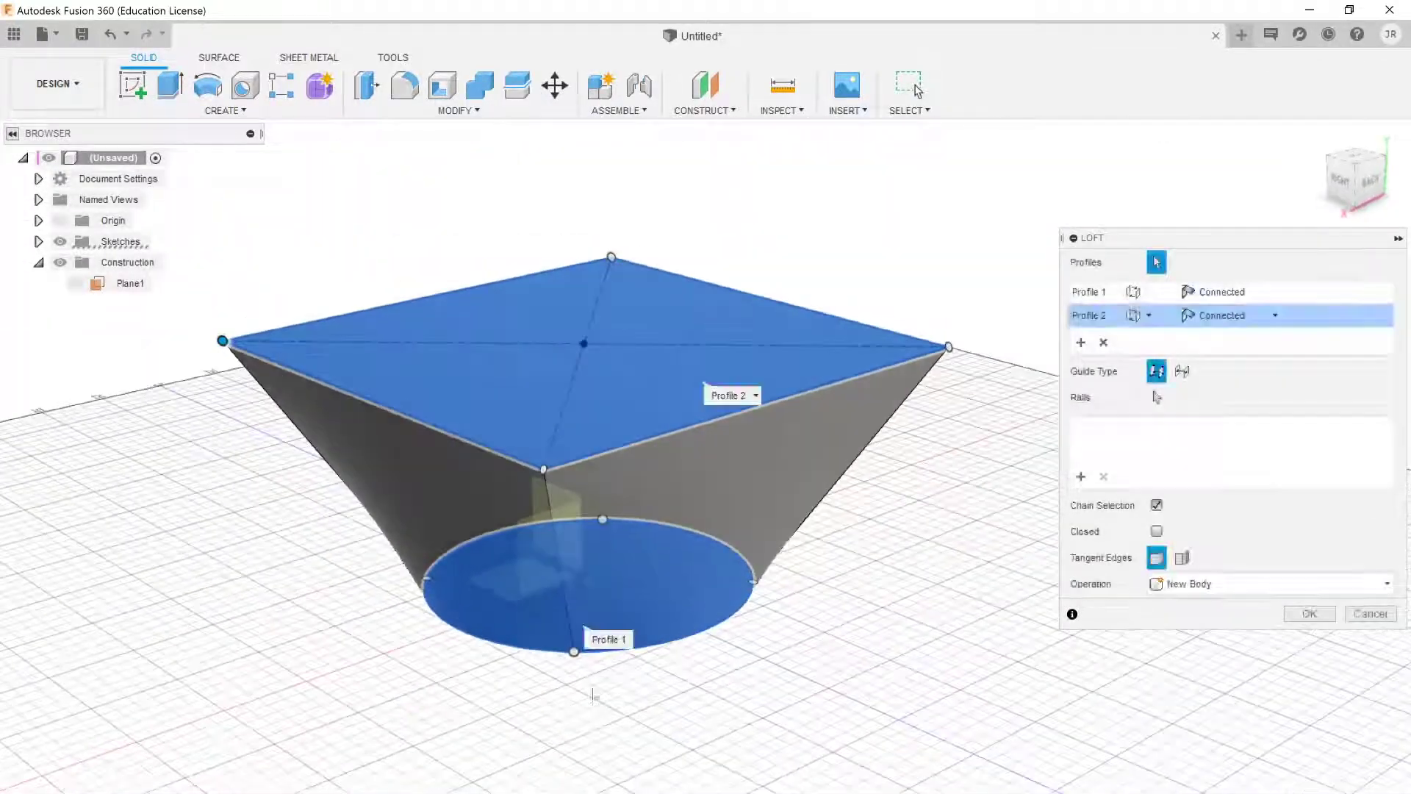
{"action": "middle_click_drag", "start_coordinate": [774, 611], "coordinate": [816, 602], "text": "shift"}
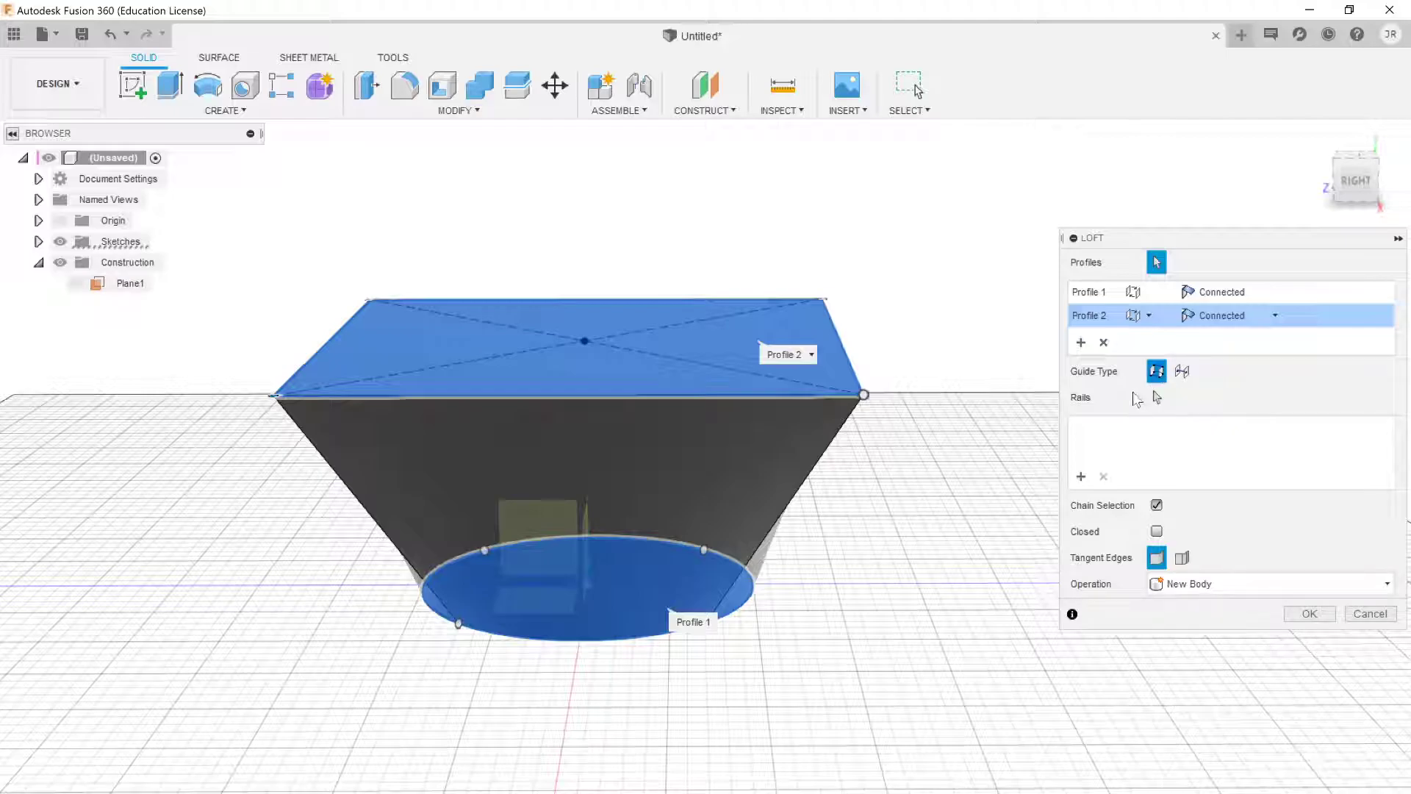
Step: Review the loft's operation, profile condition and rail options, create it as a new body, and inspect the solid from several angles
{"action": "left_click", "coordinate": [1165, 587]}
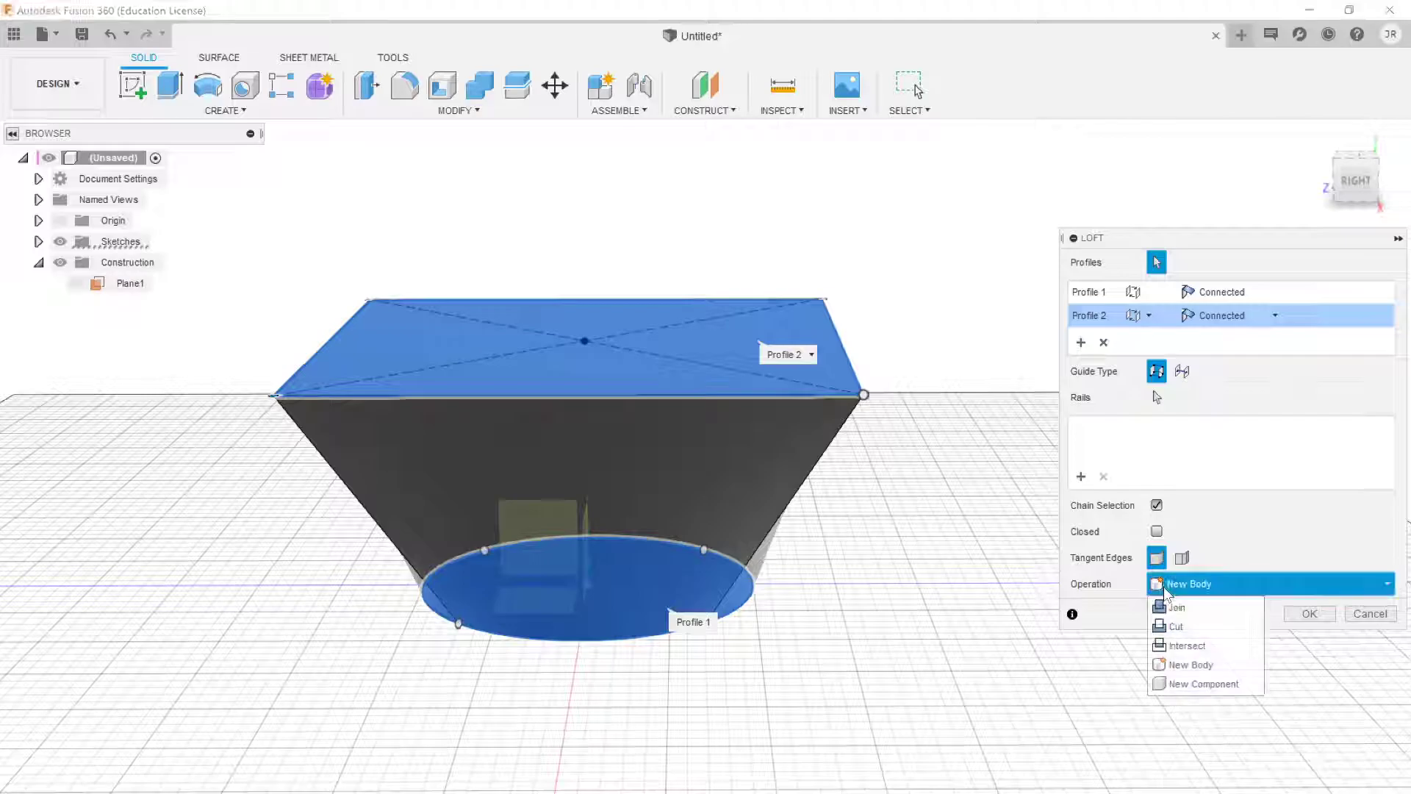
{"action": "left_click", "coordinate": [1238, 508]}
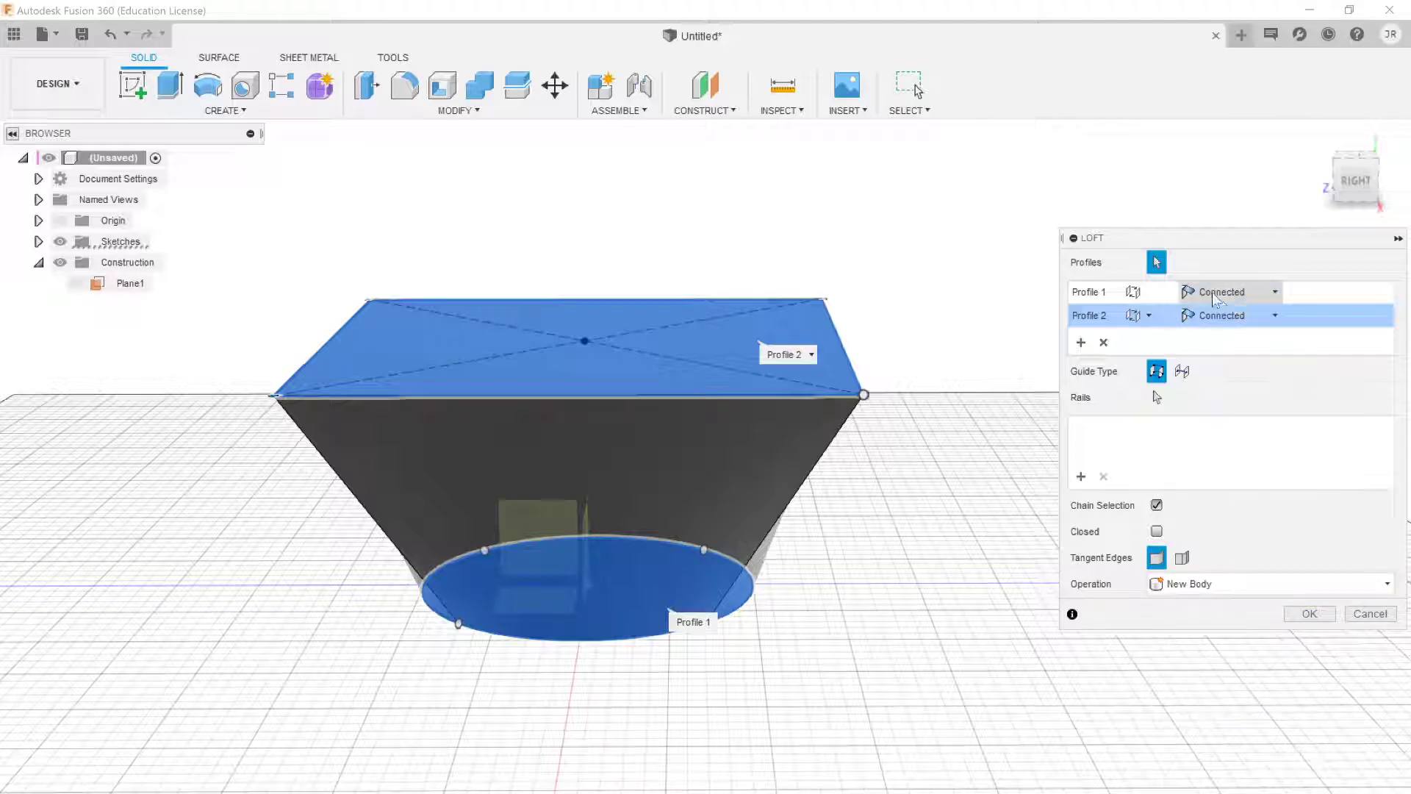
{"action": "left_click", "coordinate": [1275, 292]}
{"action": "left_click", "coordinate": [1276, 295]}
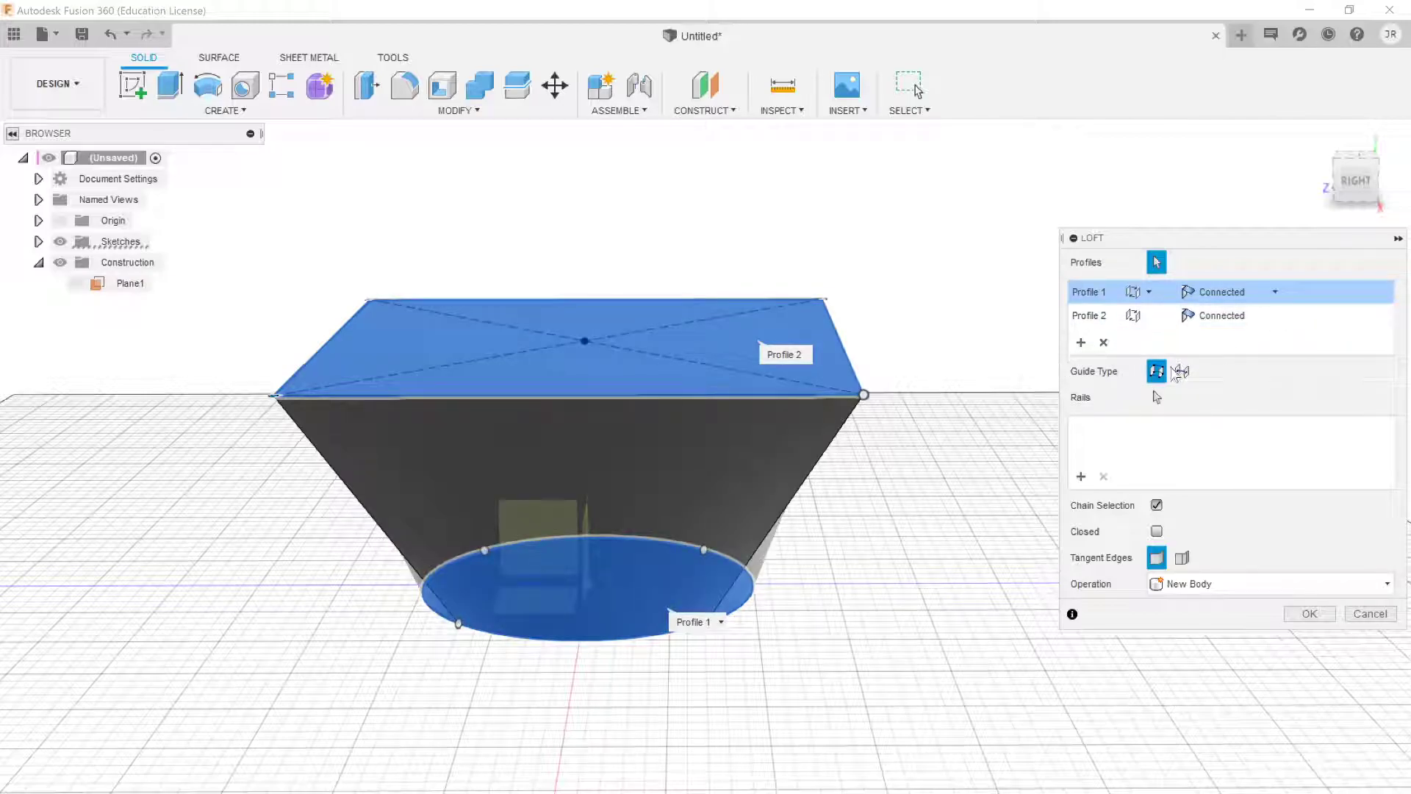
{"action": "left_click", "coordinate": [1157, 398]}
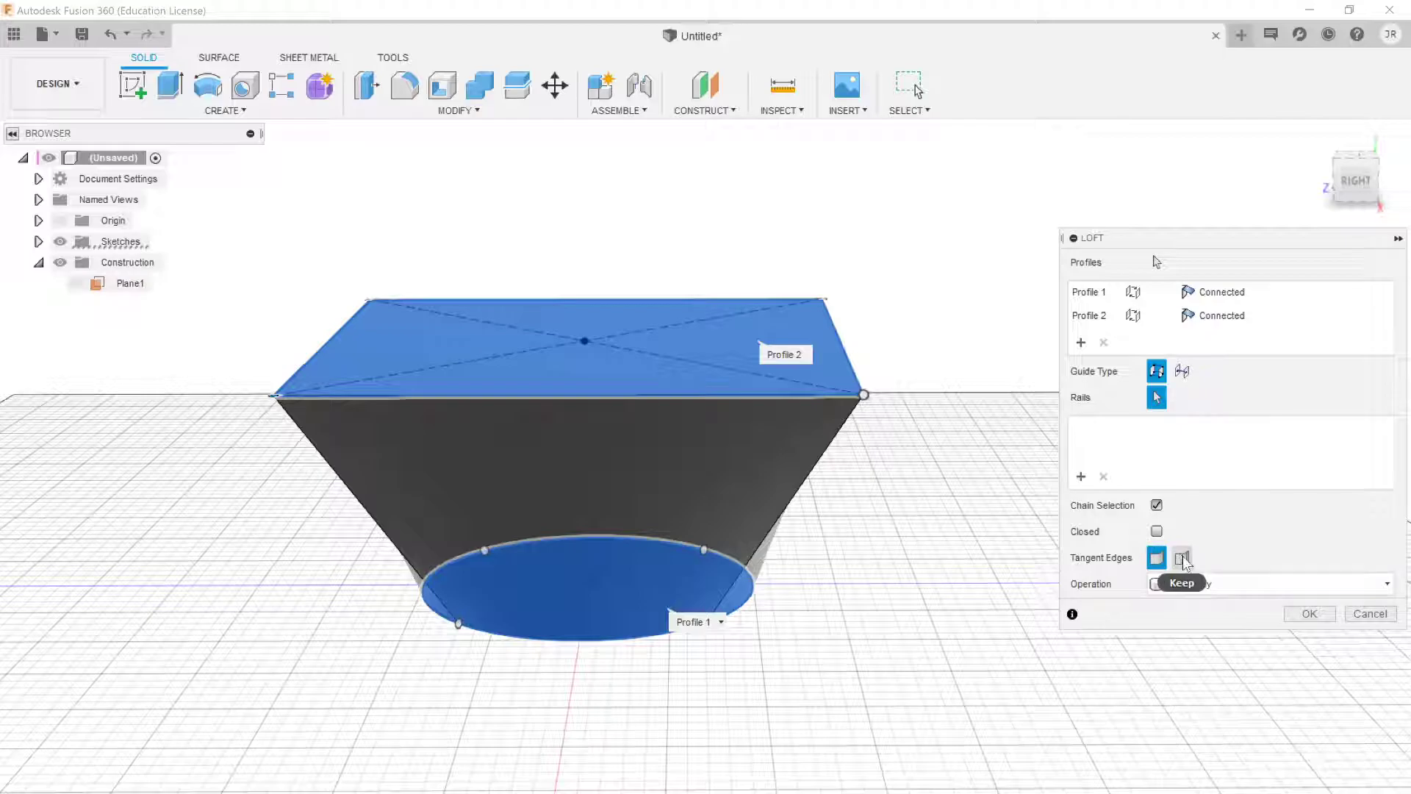
{"action": "left_click", "coordinate": [1315, 614]}
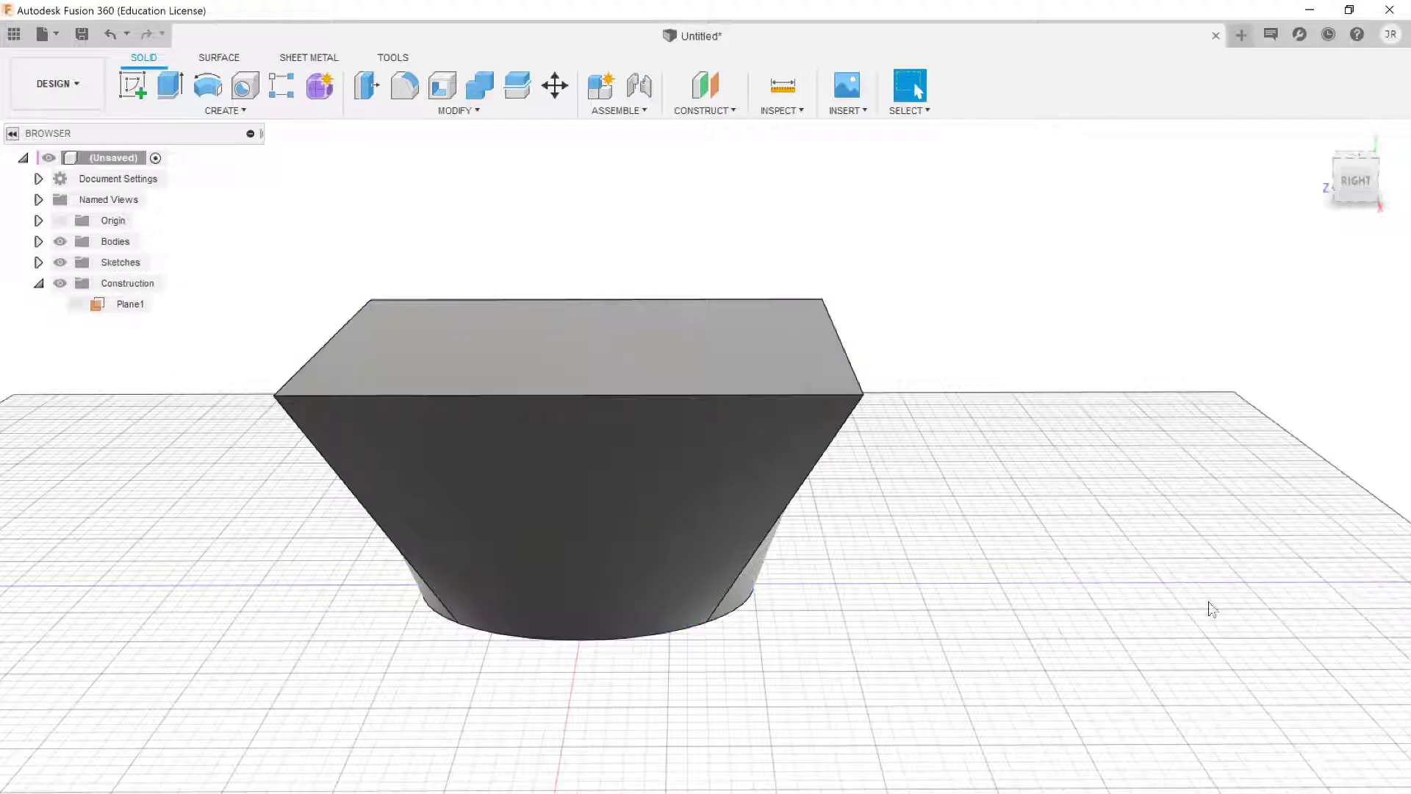
{"action": "middle_click_drag", "start_coordinate": [812, 528], "coordinate": [637, 522], "text": "shift"}
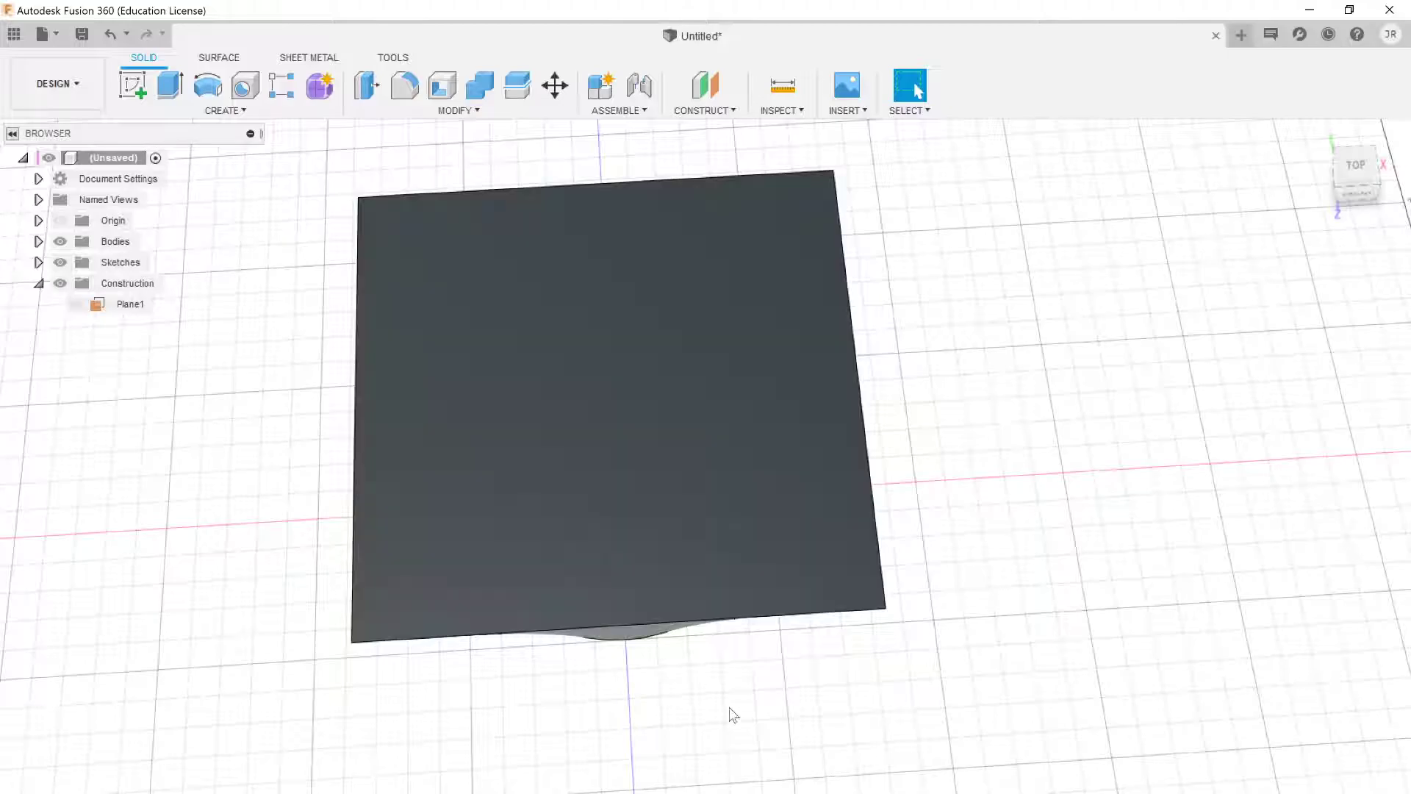
{"action": "middle_click_drag", "start_coordinate": [734, 699], "coordinate": [774, 623], "text": "shift"}
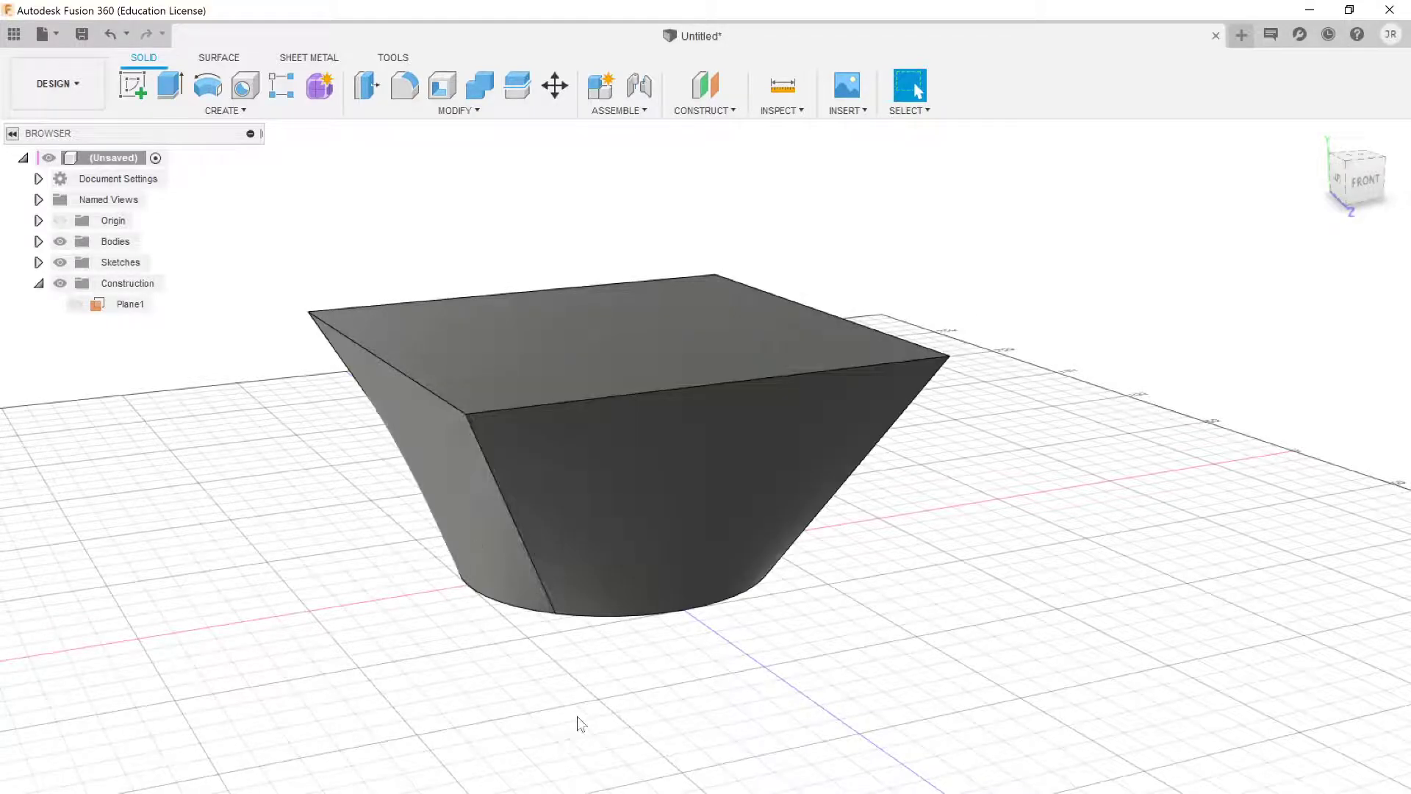
Step: Start a Shell on the lofted body with its square upper face as the open face
{"action": "middle_click_drag", "start_coordinate": [646, 421], "coordinate": [617, 517], "text": "shift"}
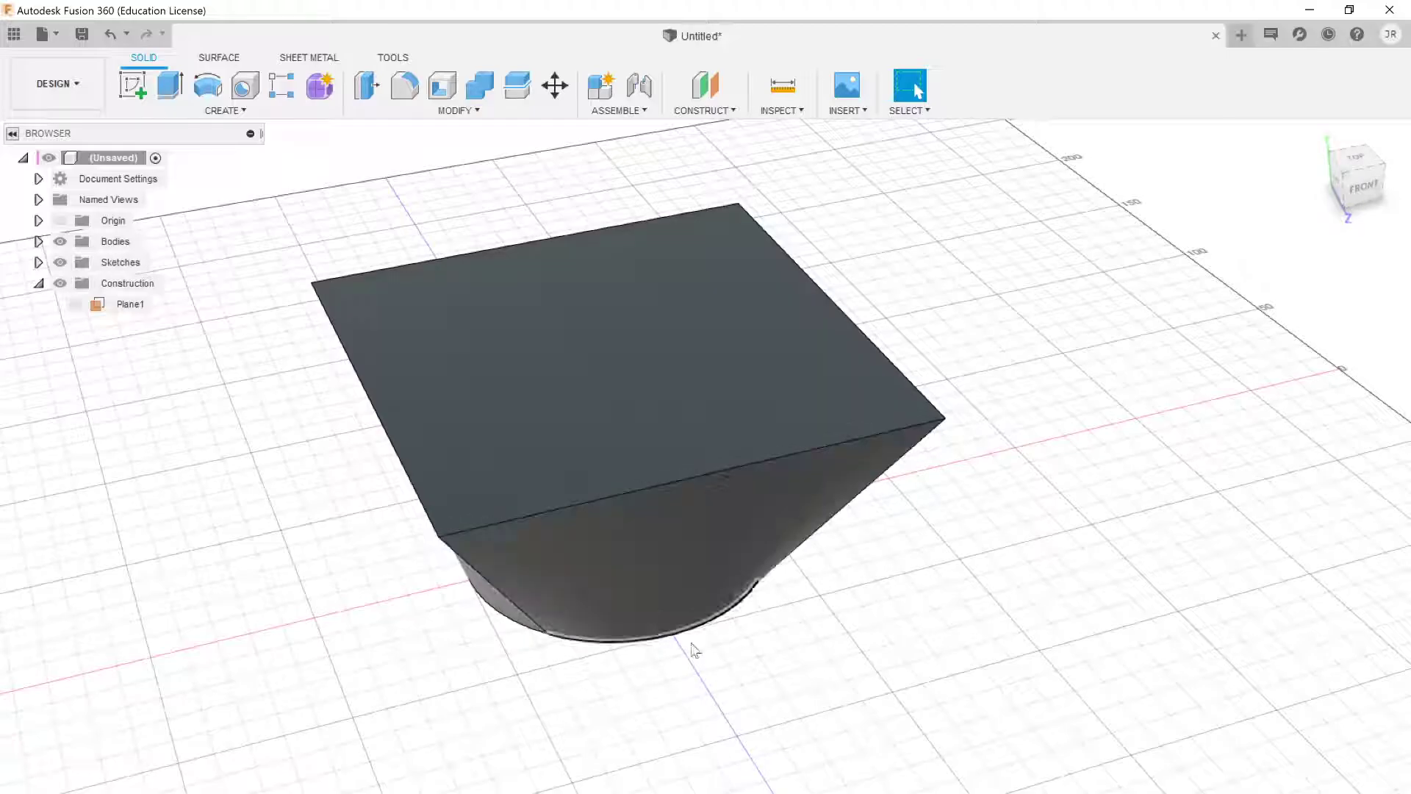
{"action": "middle_click_drag", "start_coordinate": [724, 642], "coordinate": [818, 576], "text": "shift"}
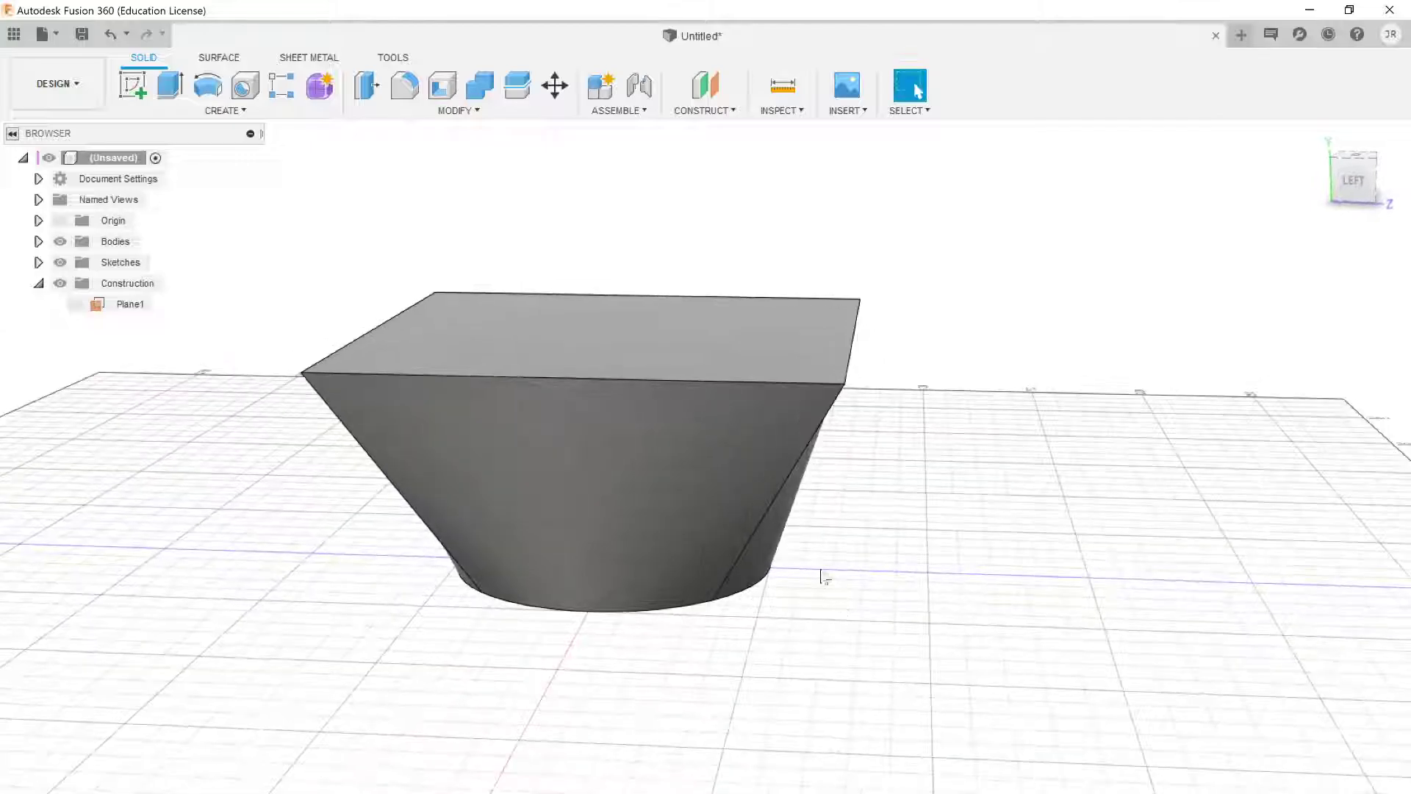
{"action": "middle_click_drag", "start_coordinate": [726, 598], "coordinate": [670, 705], "text": "shift"}
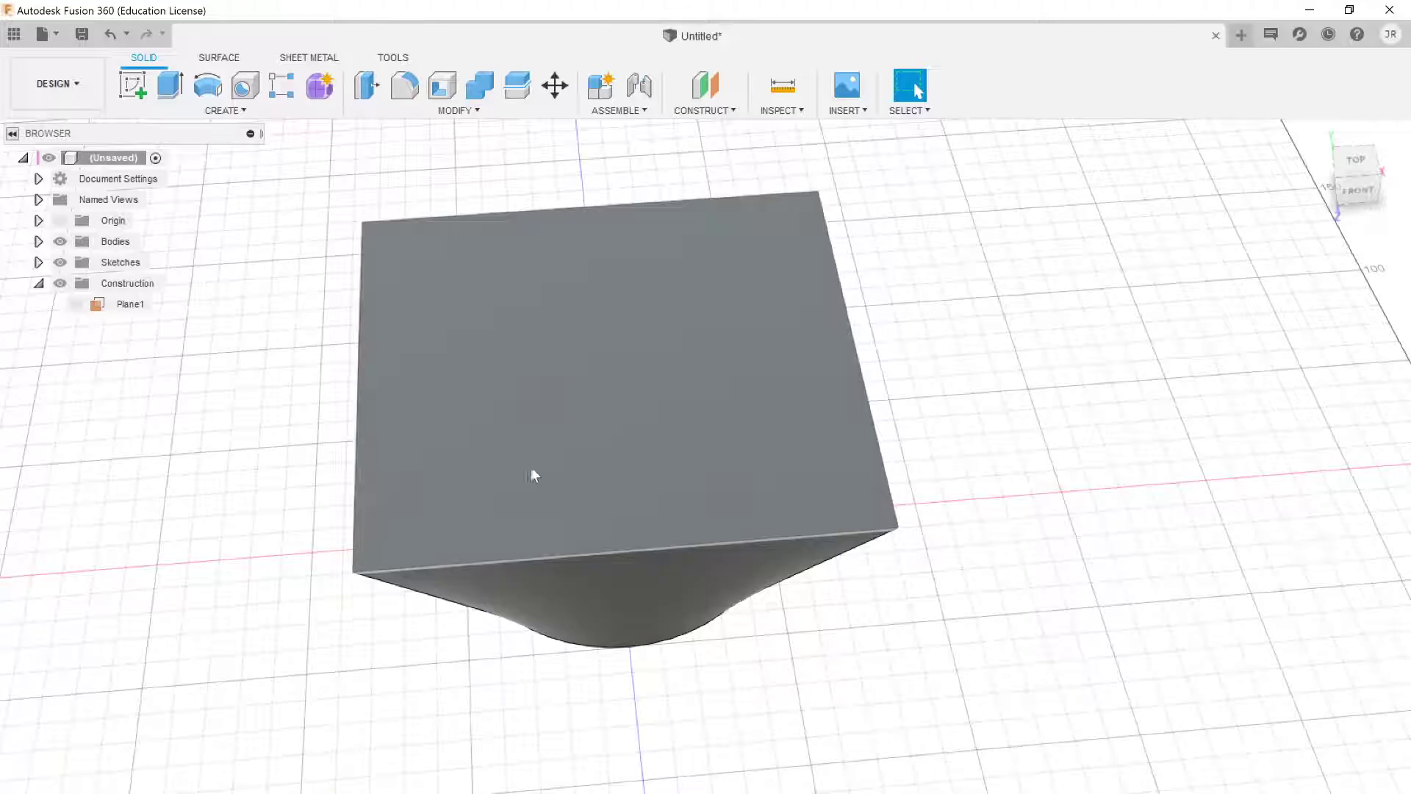
{"action": "left_click", "coordinate": [561, 332]}
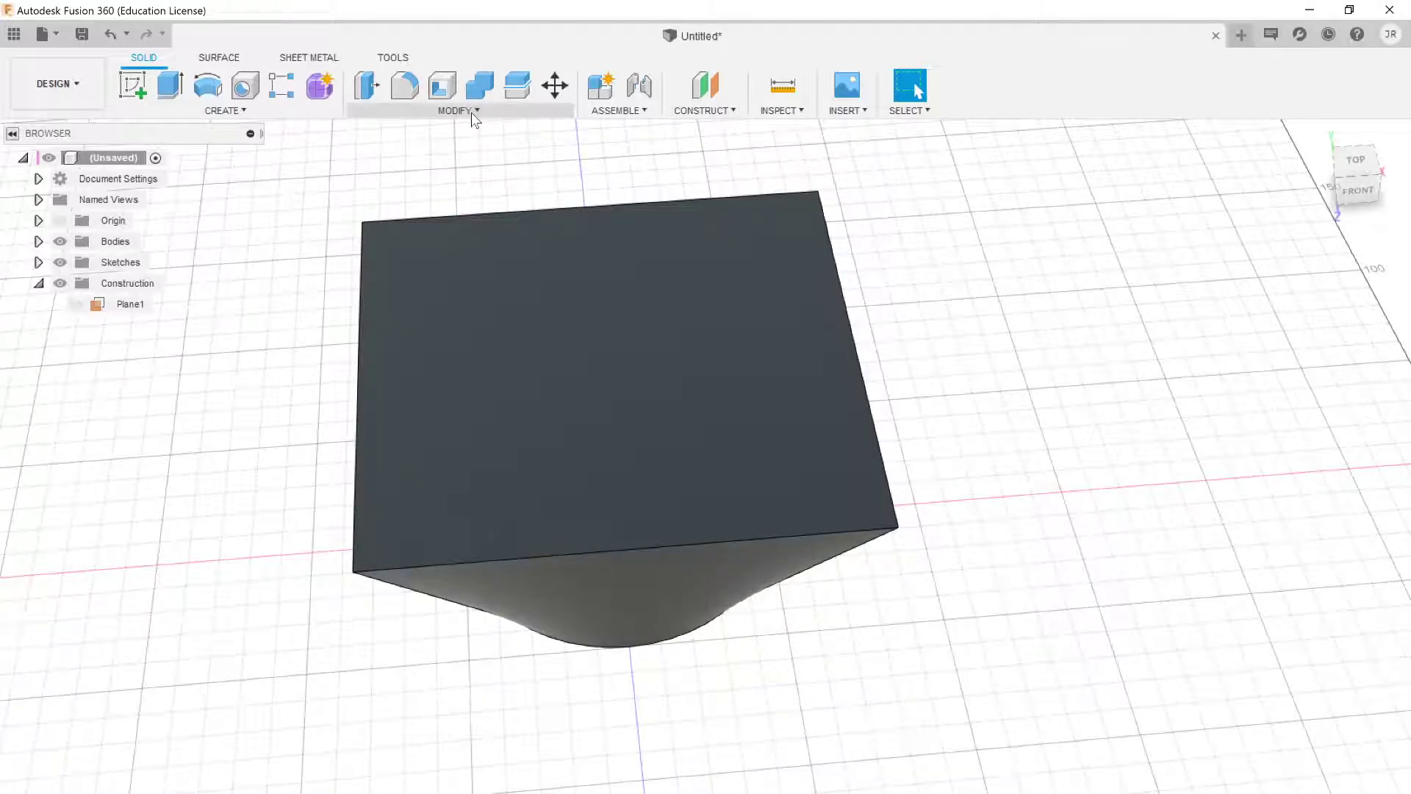
{"action": "left_click", "coordinate": [470, 112]}
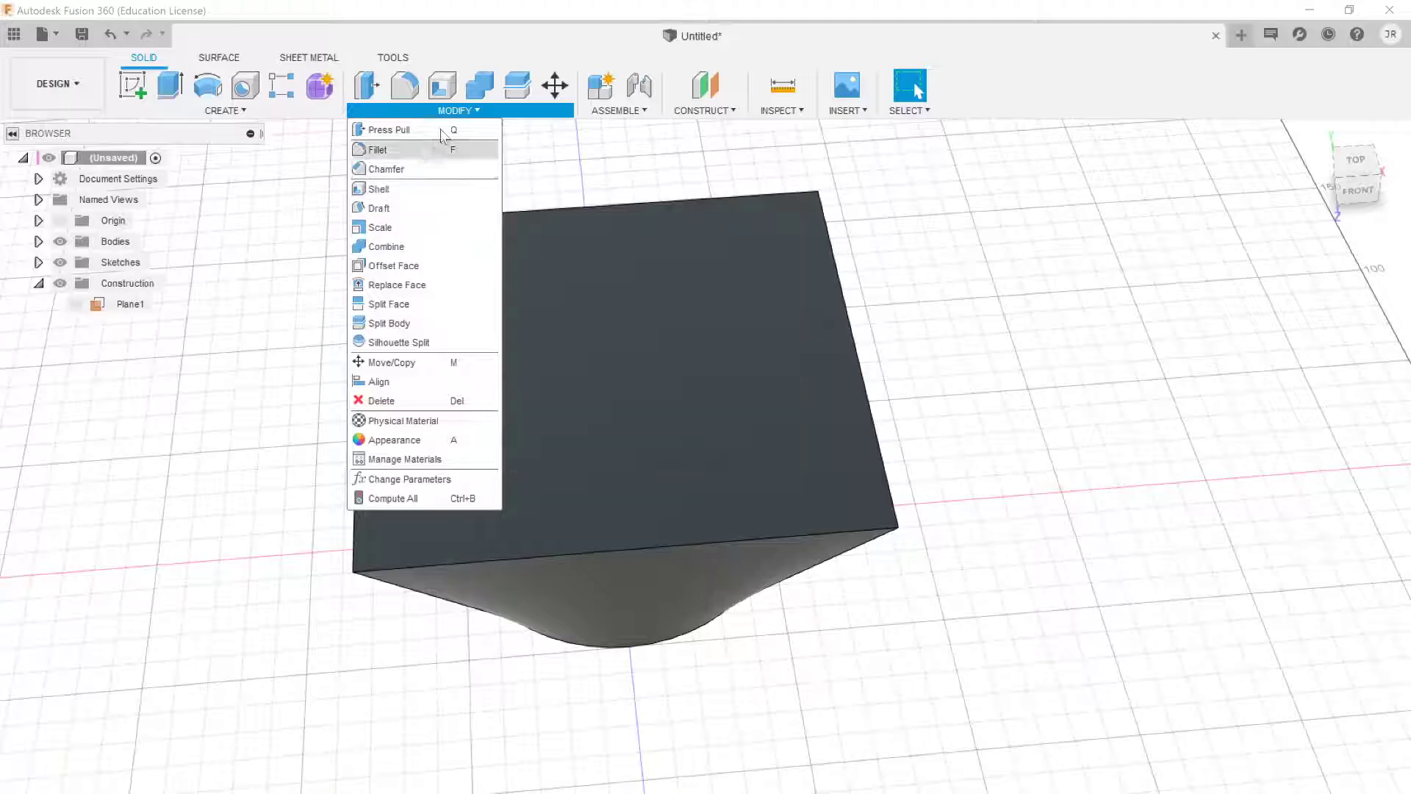
{"action": "left_click", "coordinate": [387, 189]}
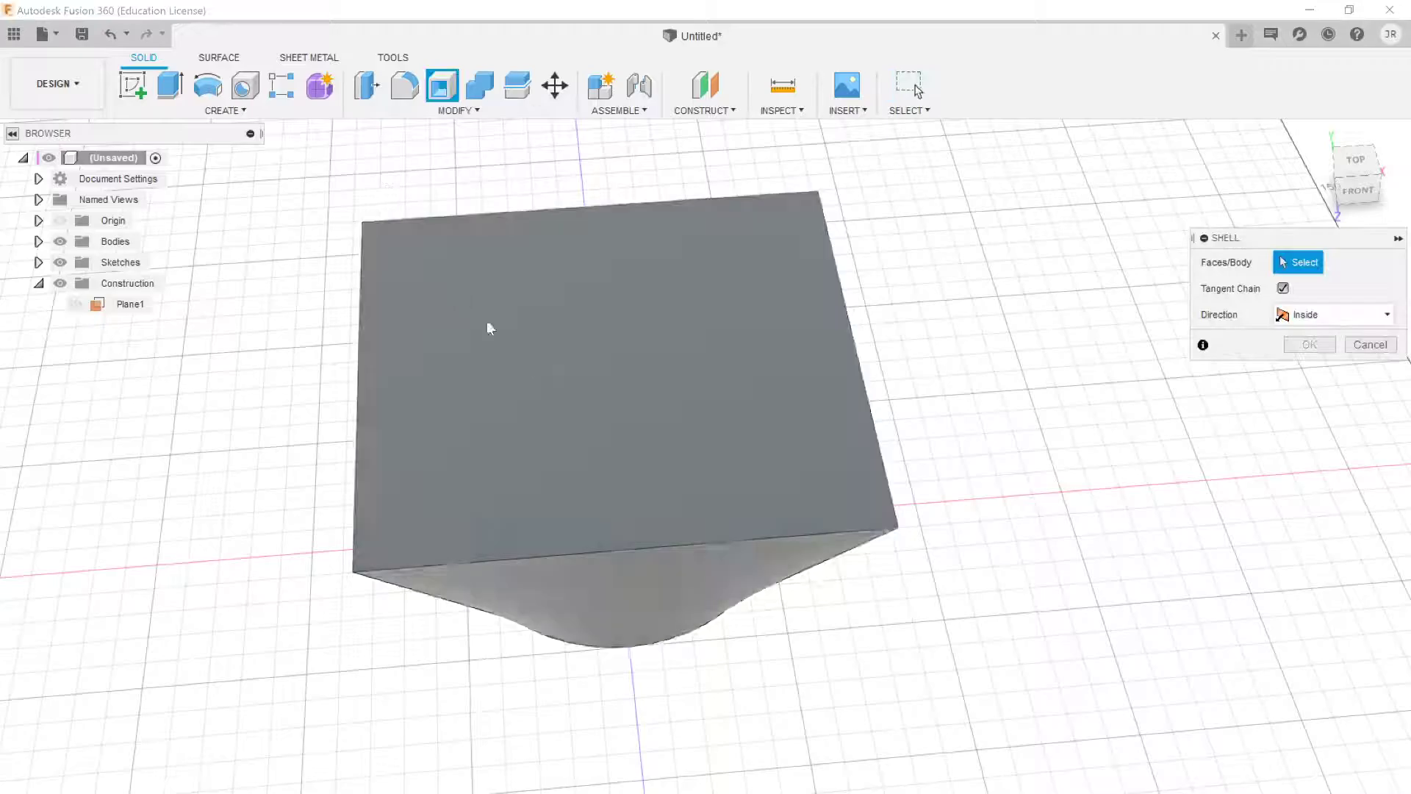
{"action": "left_click", "coordinate": [553, 368]}
Step: Set the shell's inside thickness to 5 mm and create it
{"action": "left_click_drag", "start_coordinate": [858, 344], "coordinate": [782, 368]}
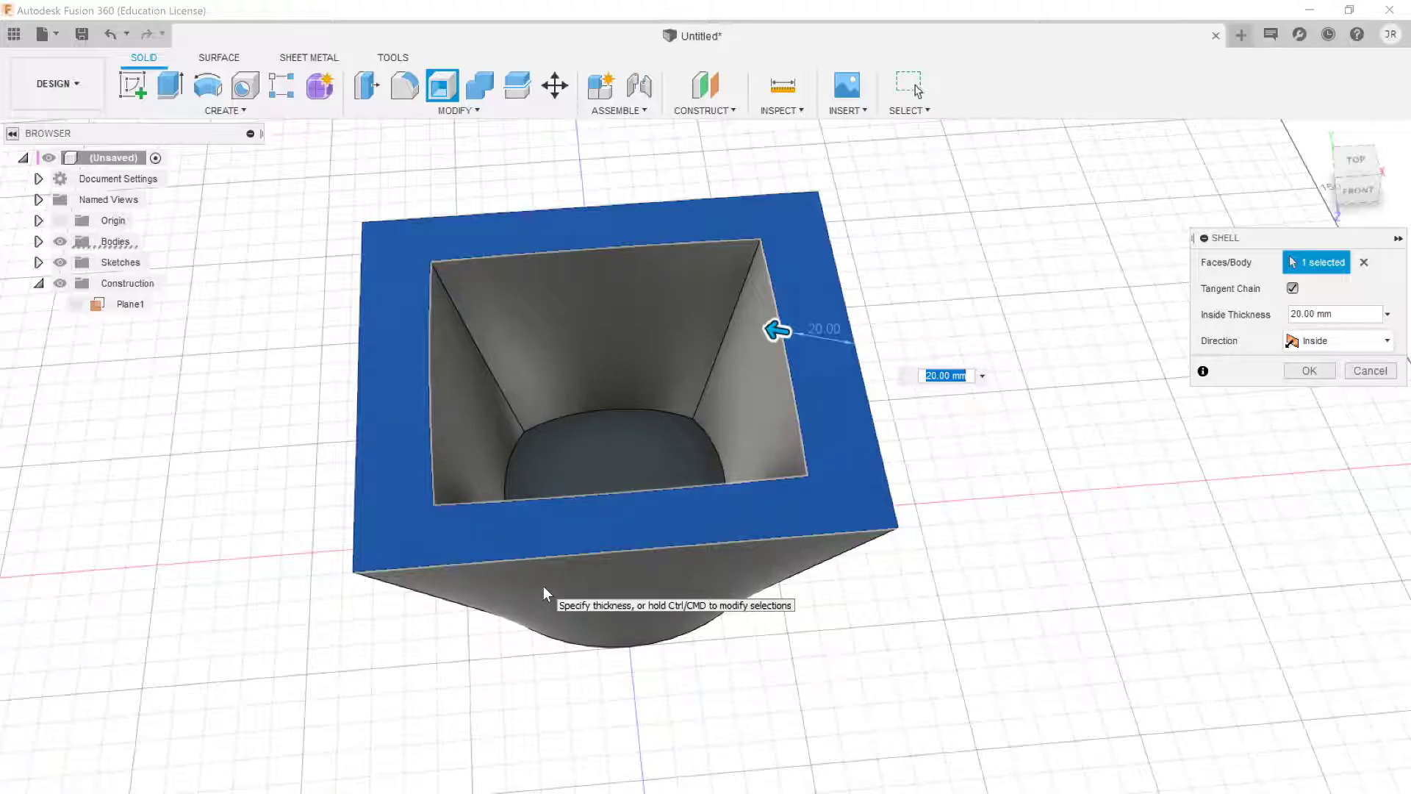
{"action": "left_click_drag", "start_coordinate": [778, 340], "coordinate": [813, 353]}
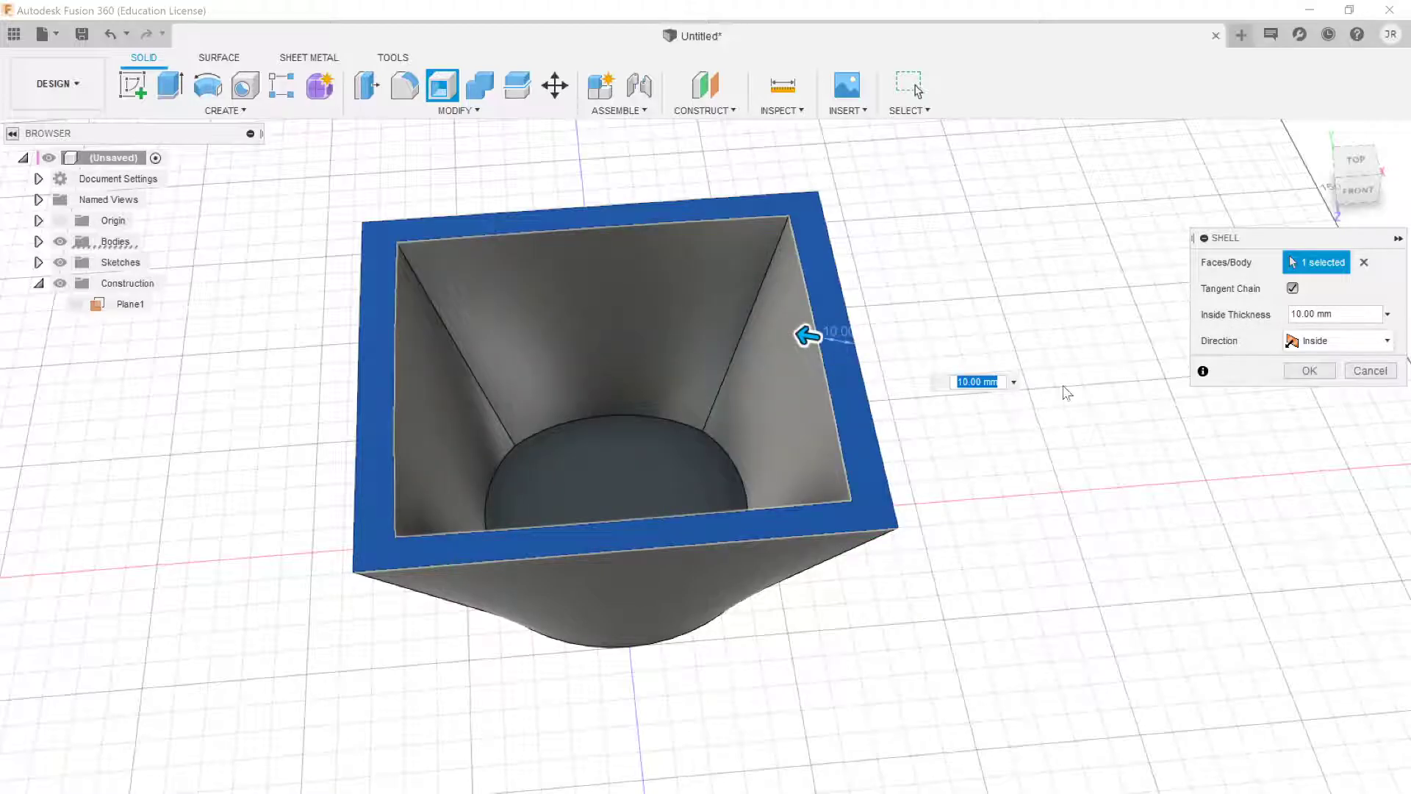
{"action": "type", "text": "5"}
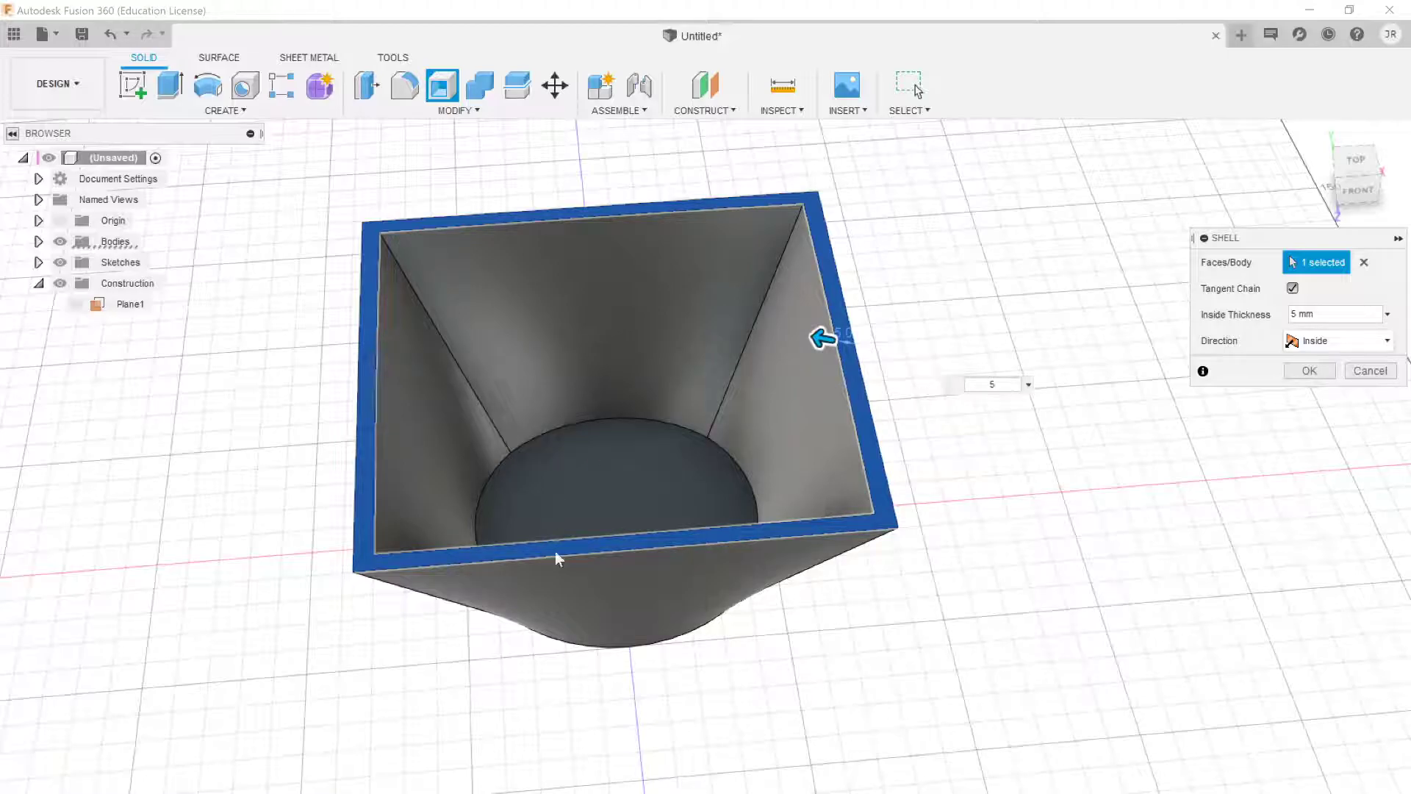
{"action": "middle_click_drag", "start_coordinate": [482, 684], "coordinate": [425, 698], "text": "shift"}
{"action": "middle_click_drag", "start_coordinate": [491, 382], "coordinate": [518, 424], "text": "shift"}
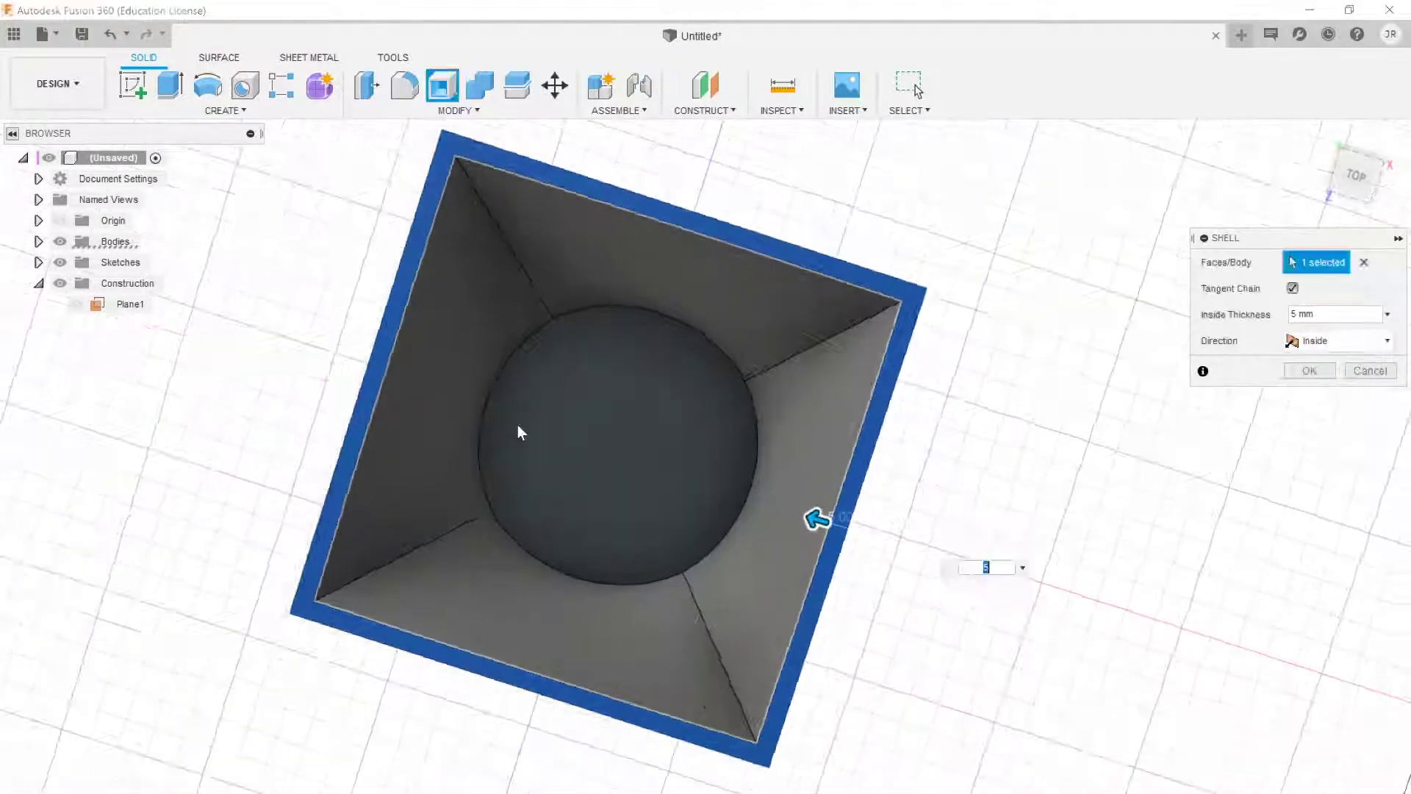
{"action": "middle_click_drag", "start_coordinate": [644, 476], "coordinate": [689, 401], "text": "shift"}
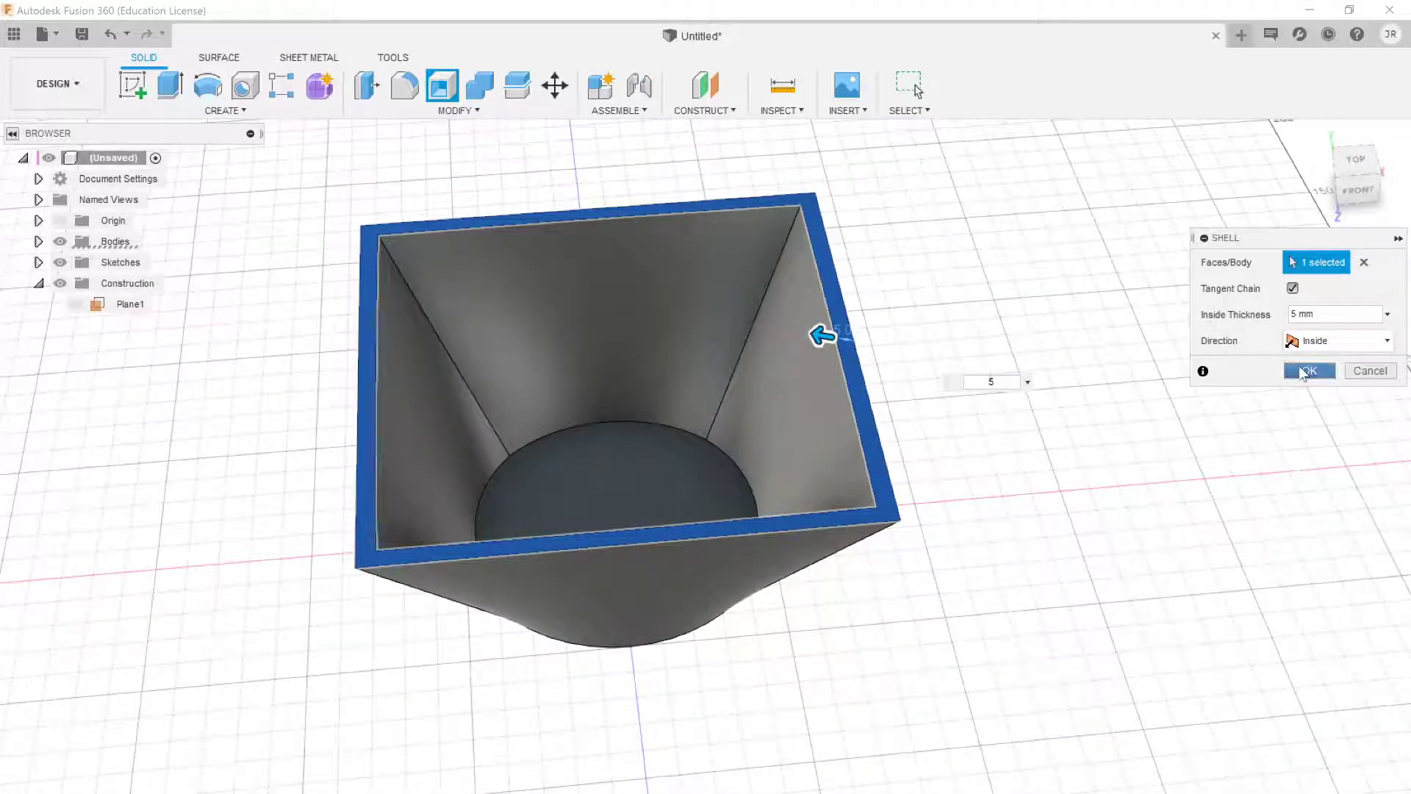
{"action": "left_click", "coordinate": [1308, 370]}
Step: Start a sketch on the shell's inner circular floor and draw a circle about 80 mm in diameter centred on the origin
{"action": "middle_click_drag", "start_coordinate": [605, 580], "coordinate": [614, 507], "text": "shift"}
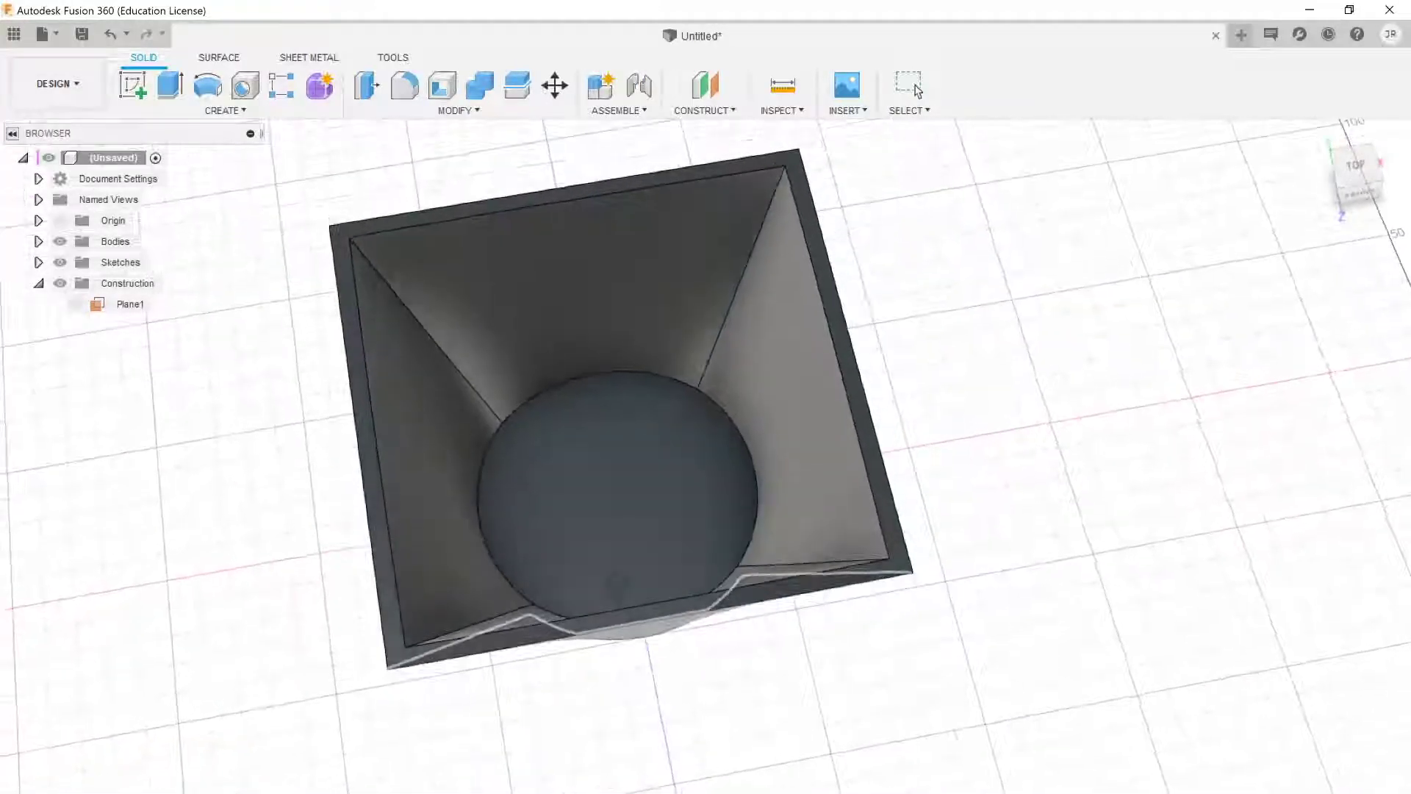
{"action": "left_click", "coordinate": [604, 509]}
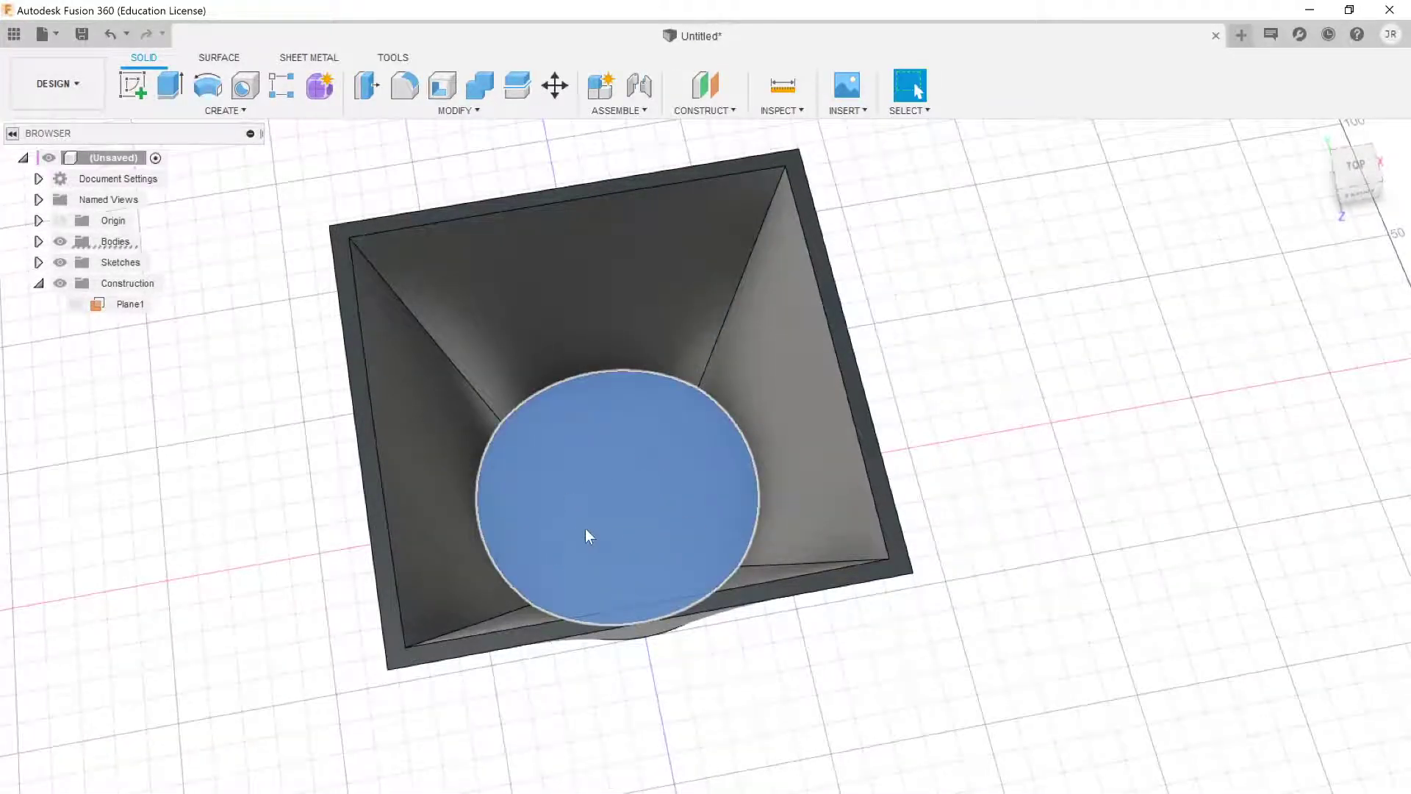
{"action": "left_click", "coordinate": [588, 535]}
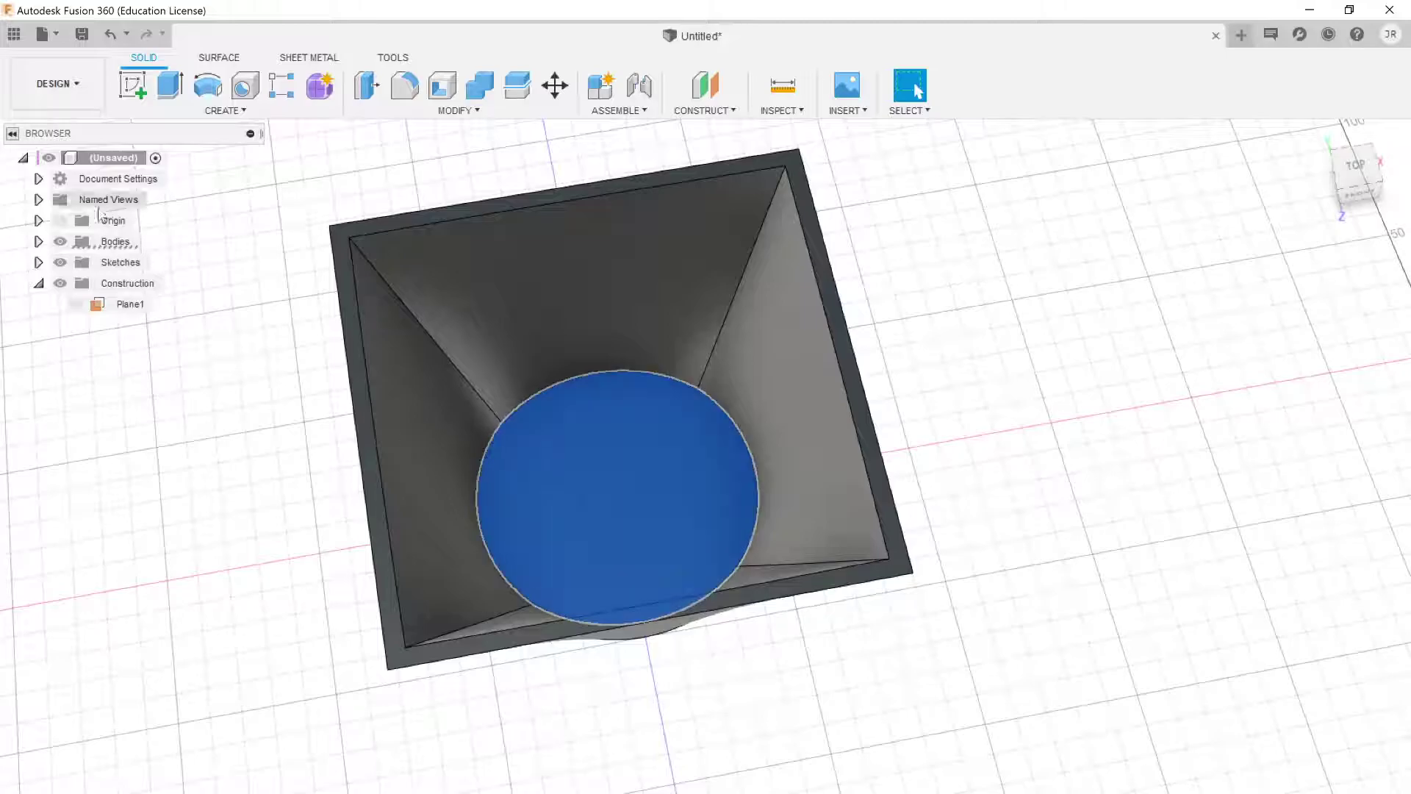
{"action": "left_click", "coordinate": [133, 86]}
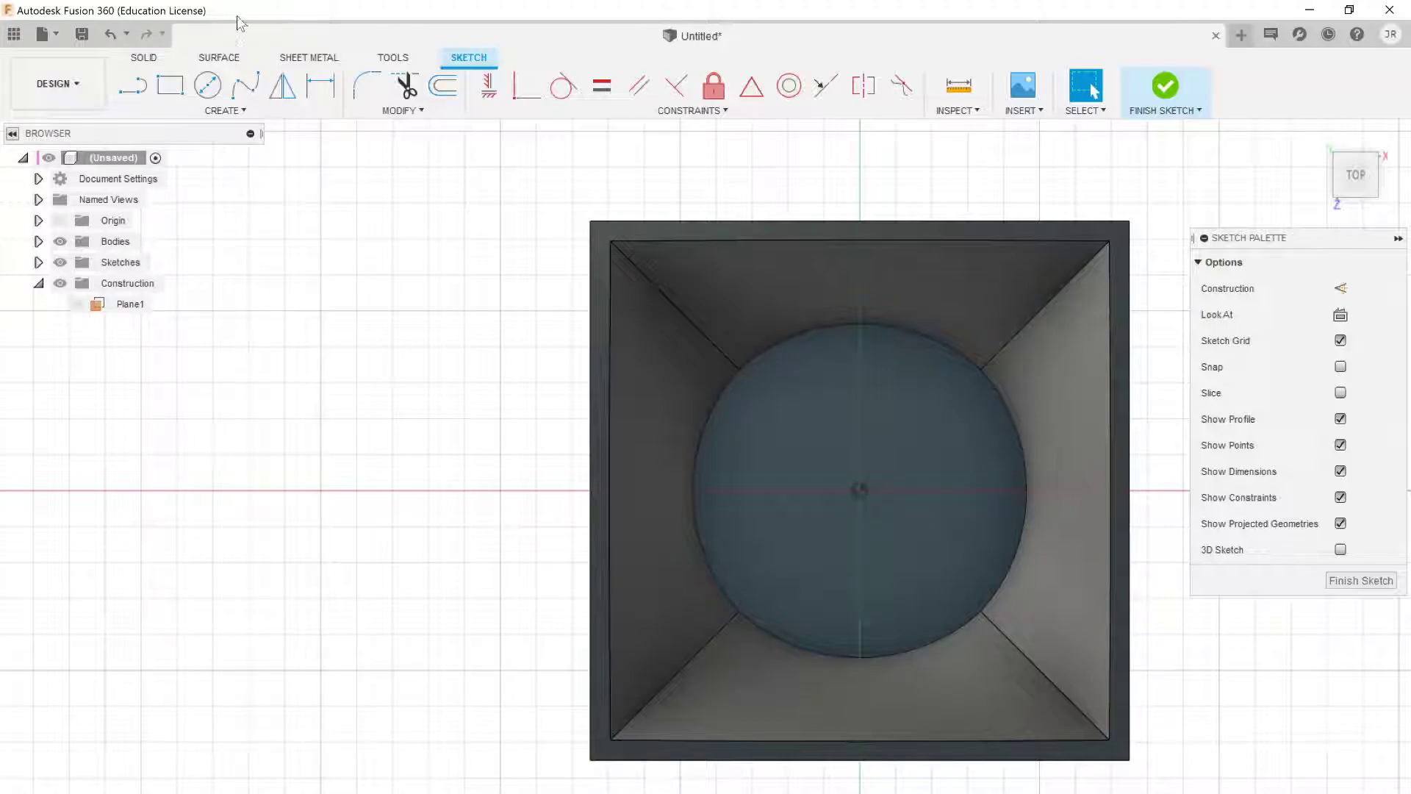
{"action": "left_click", "coordinate": [207, 85]}
{"action": "left_click", "coordinate": [857, 491]}
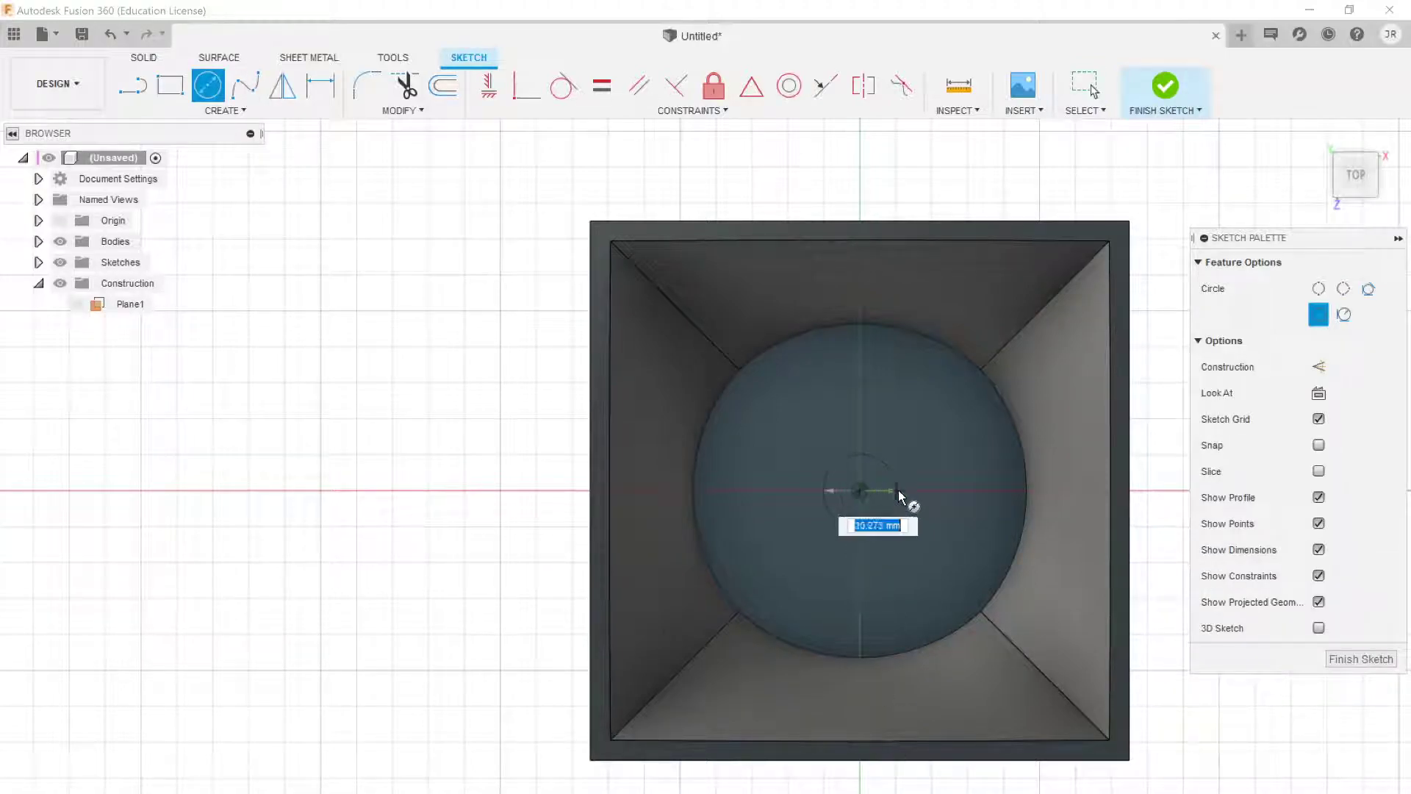
{"action": "left_click", "coordinate": [1003, 496]}
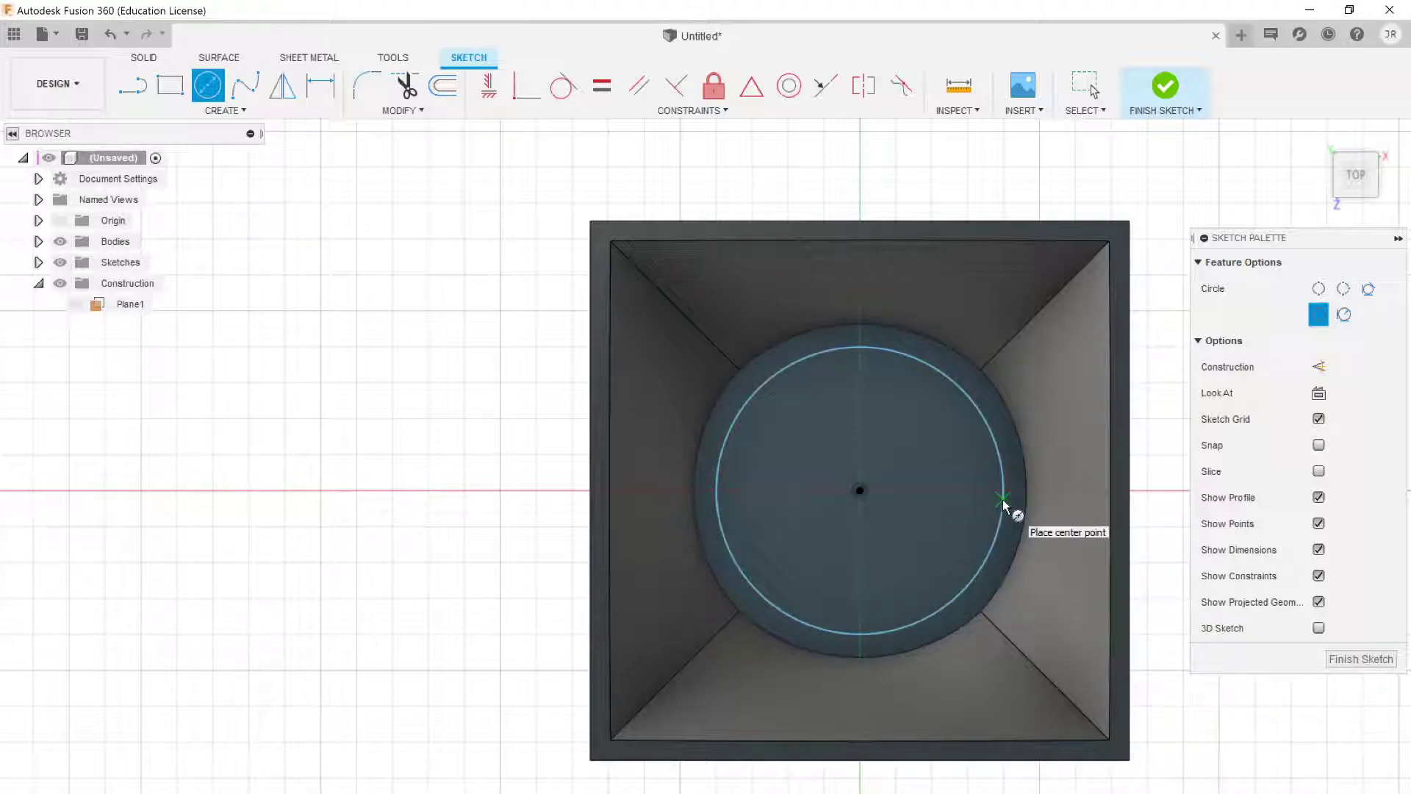
Step: Dimension the floor circle's diameter to 90 mm and finish the sketch
{"action": "key", "text": "d"}
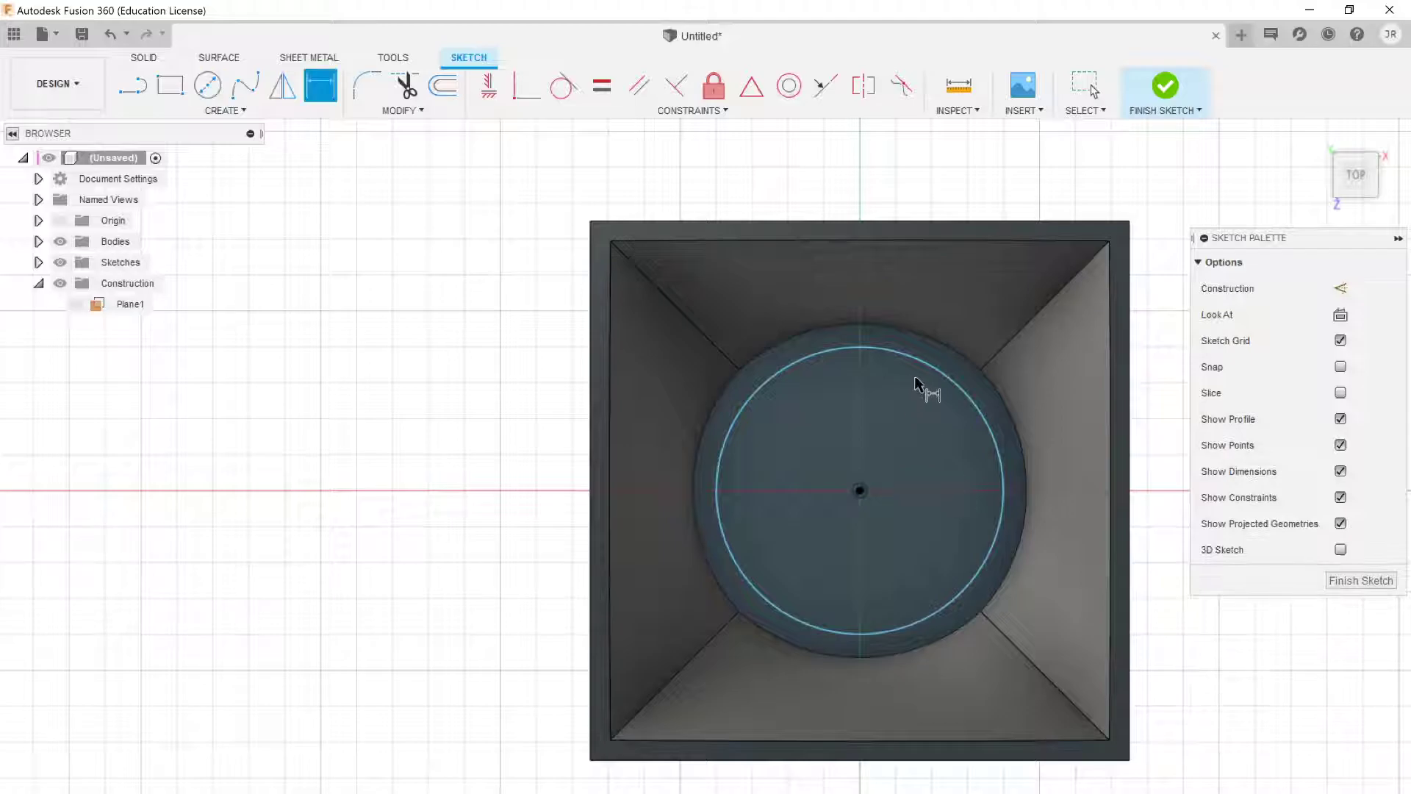
{"action": "left_click", "coordinate": [936, 369]}
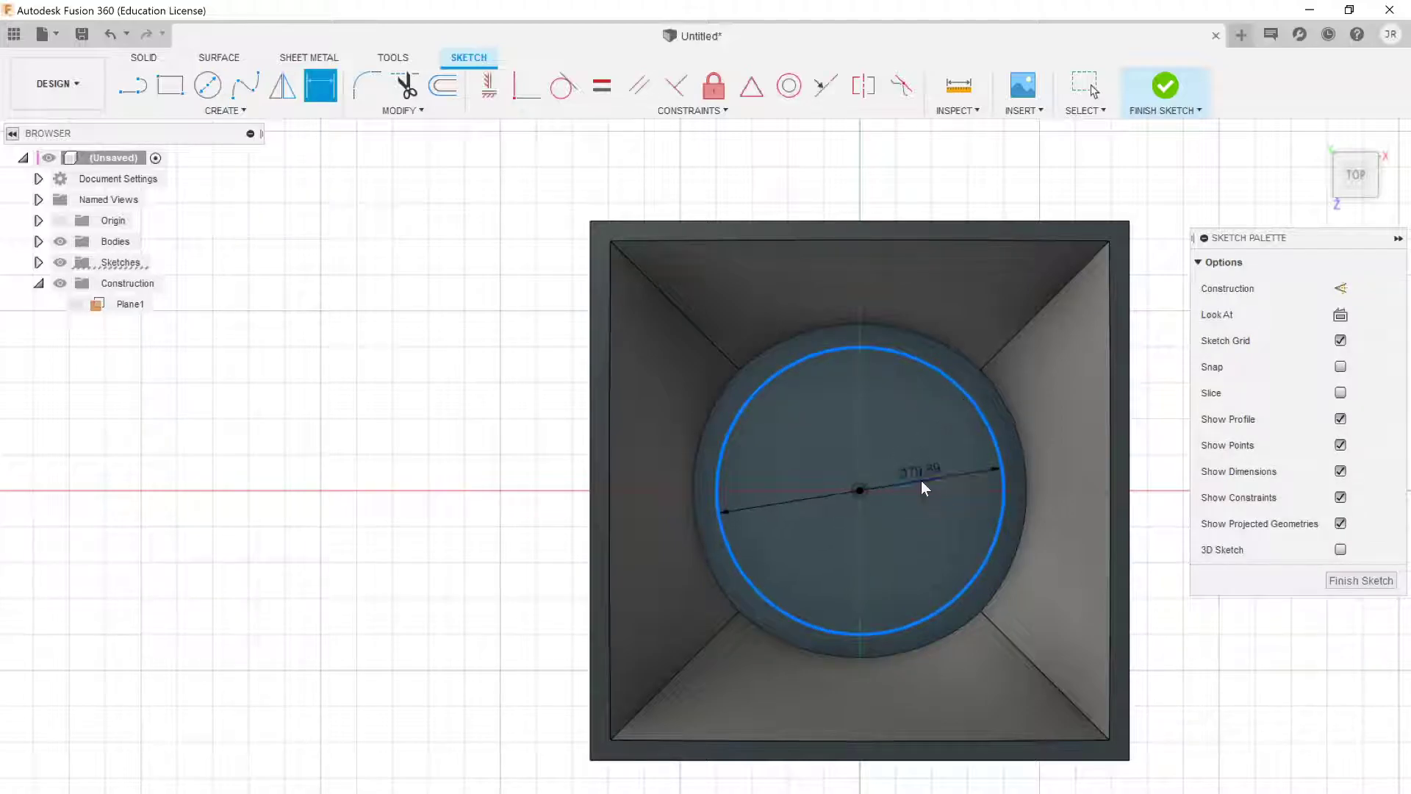
{"action": "left_click", "coordinate": [920, 478]}
{"action": "type", "text": "9"}
{"action": "key", "text": "Return"}
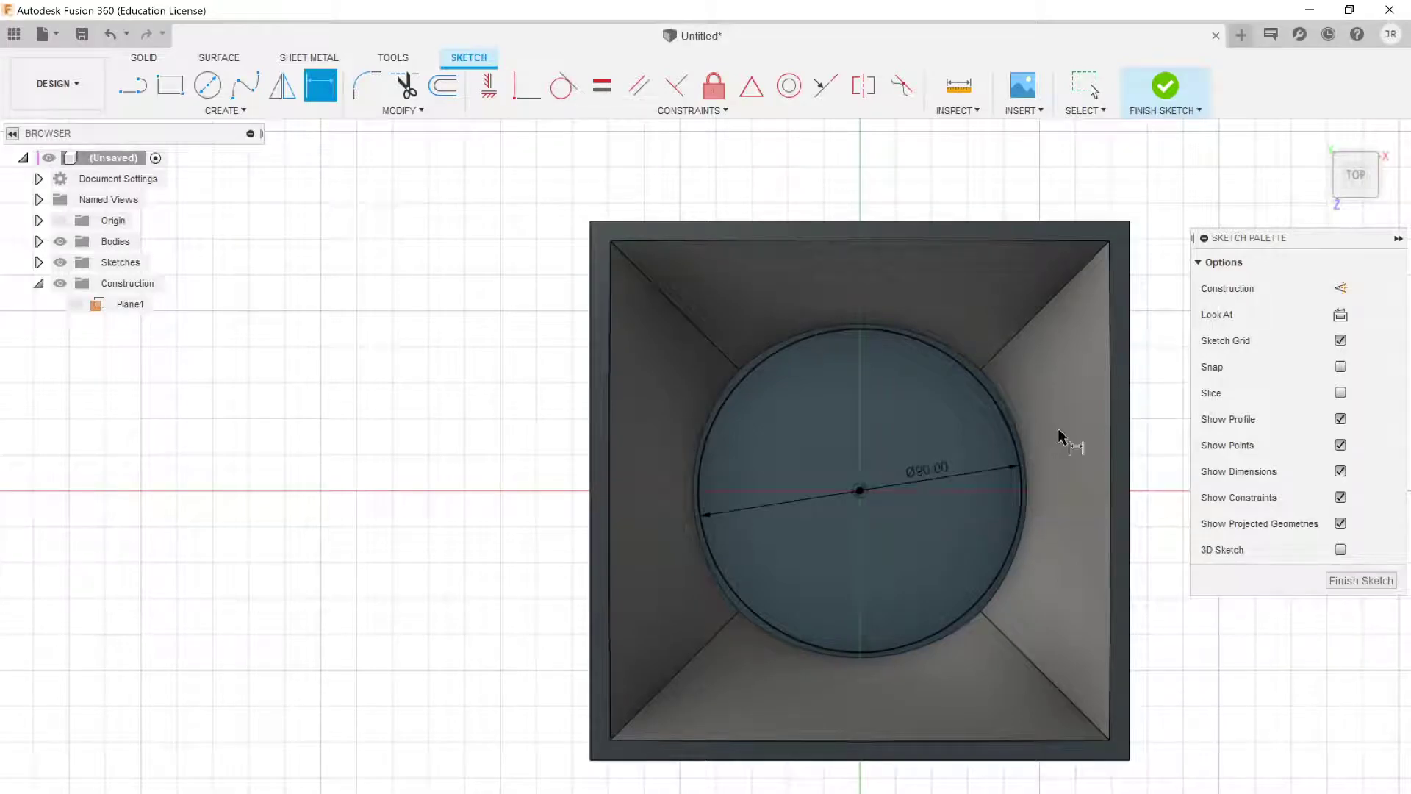
{"action": "left_click", "coordinate": [1361, 581]}
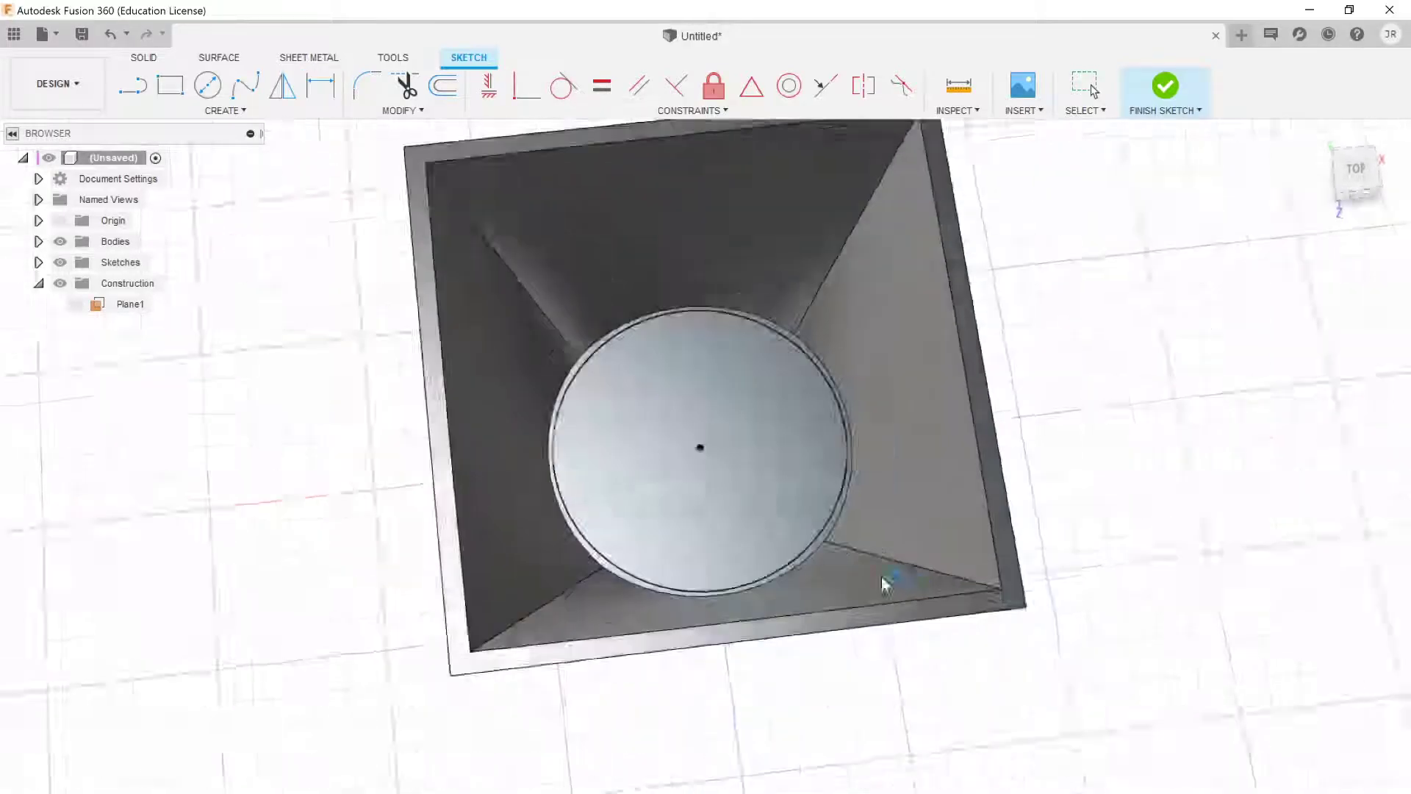
Step: Set up an extrude of the 90 mm circle as a cut going down through the shell's floor
{"action": "left_click", "coordinate": [568, 498]}
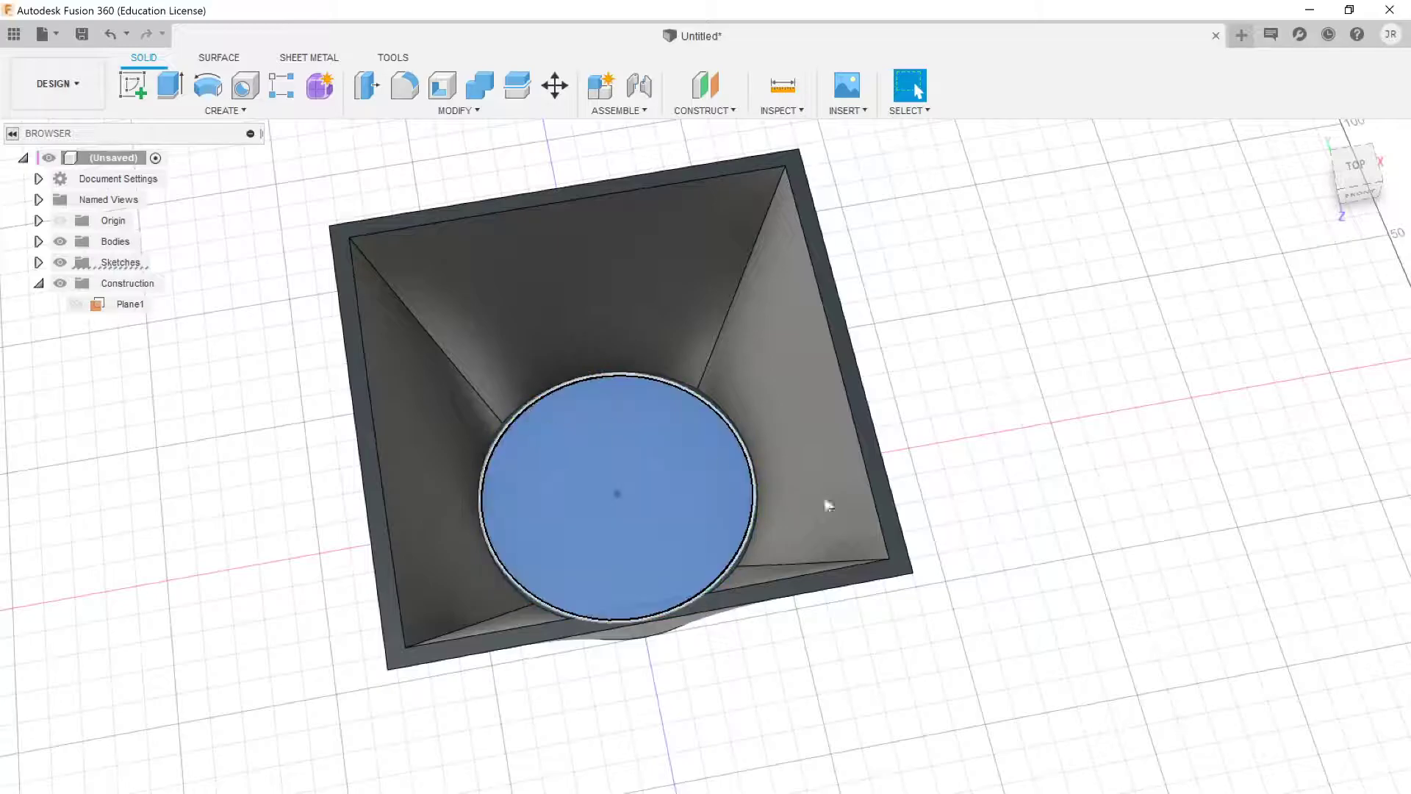
{"action": "scroll", "coordinate": [456, 418], "scroll_direction": "up", "scroll_amount": 10}
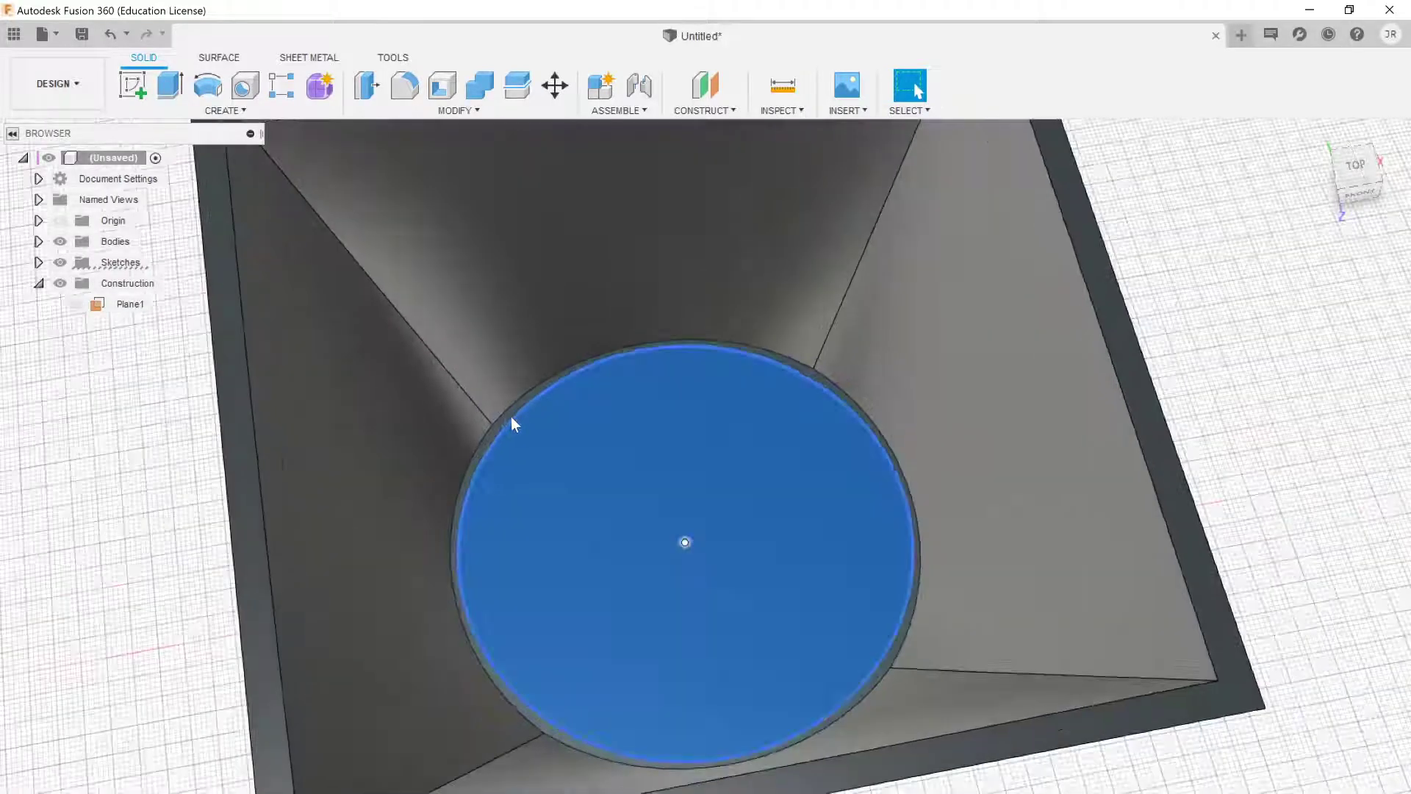
{"action": "scroll", "coordinate": [958, 615], "scroll_direction": "down", "scroll_amount": 10}
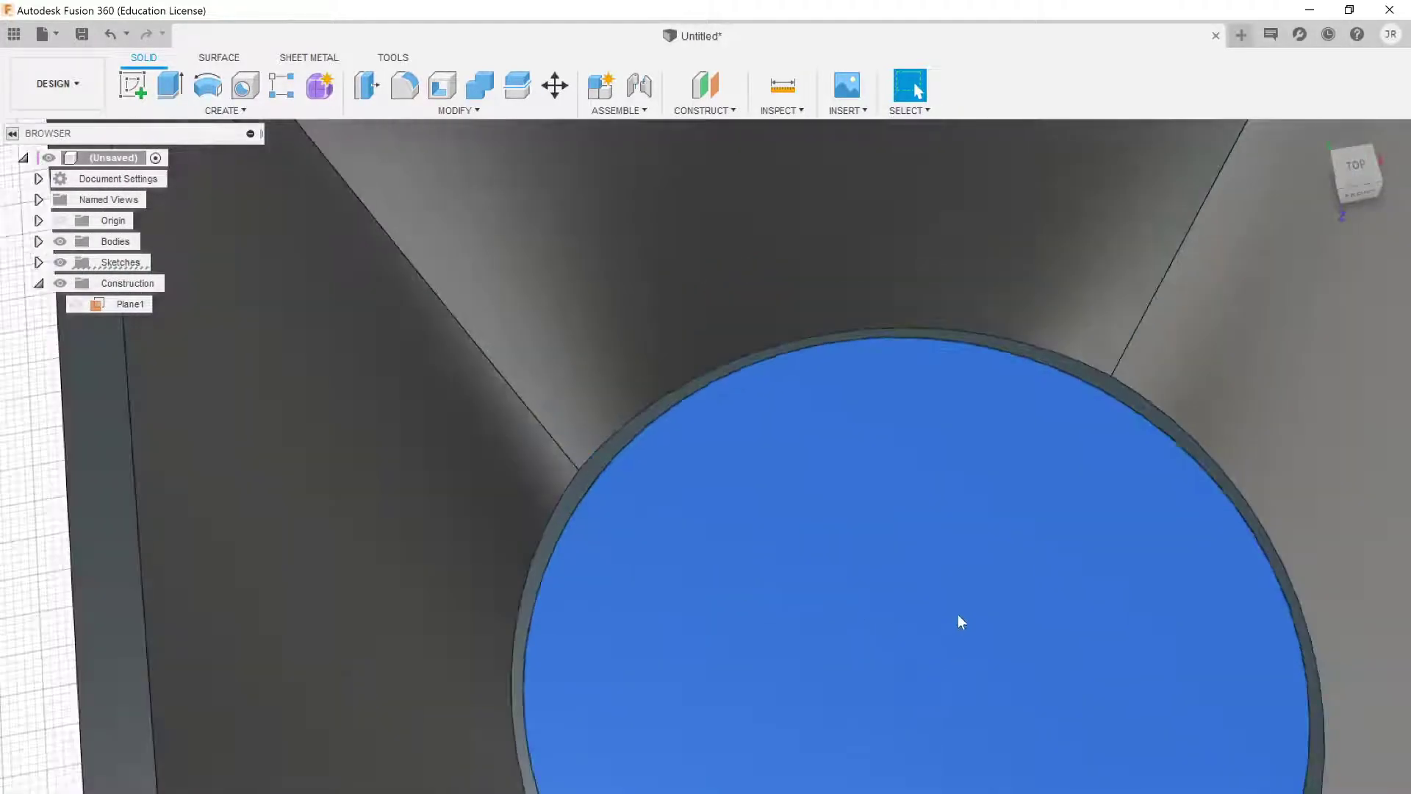
{"action": "middle_click_drag", "start_coordinate": [955, 612], "coordinate": [904, 623], "text": "shift"}
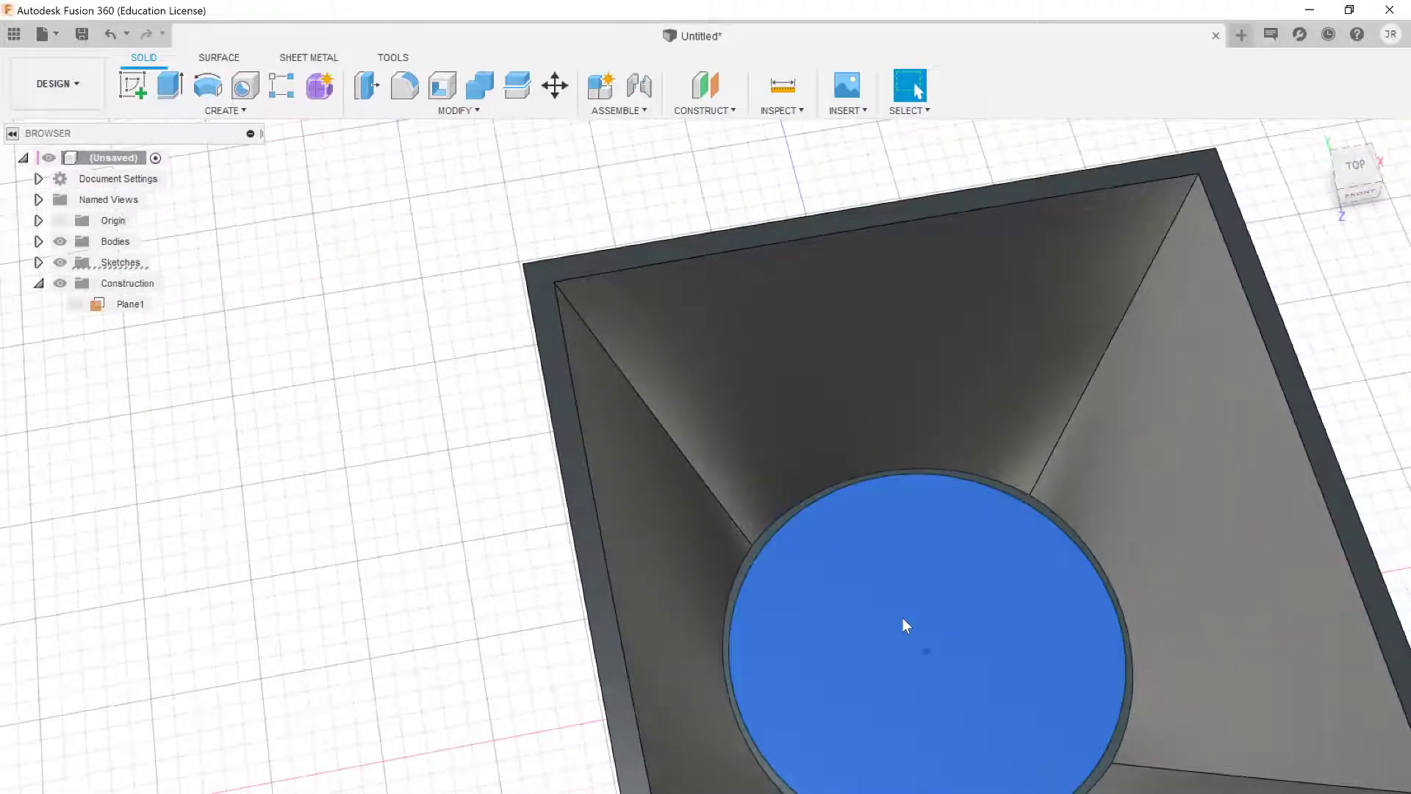
{"action": "left_click", "coordinate": [172, 99]}
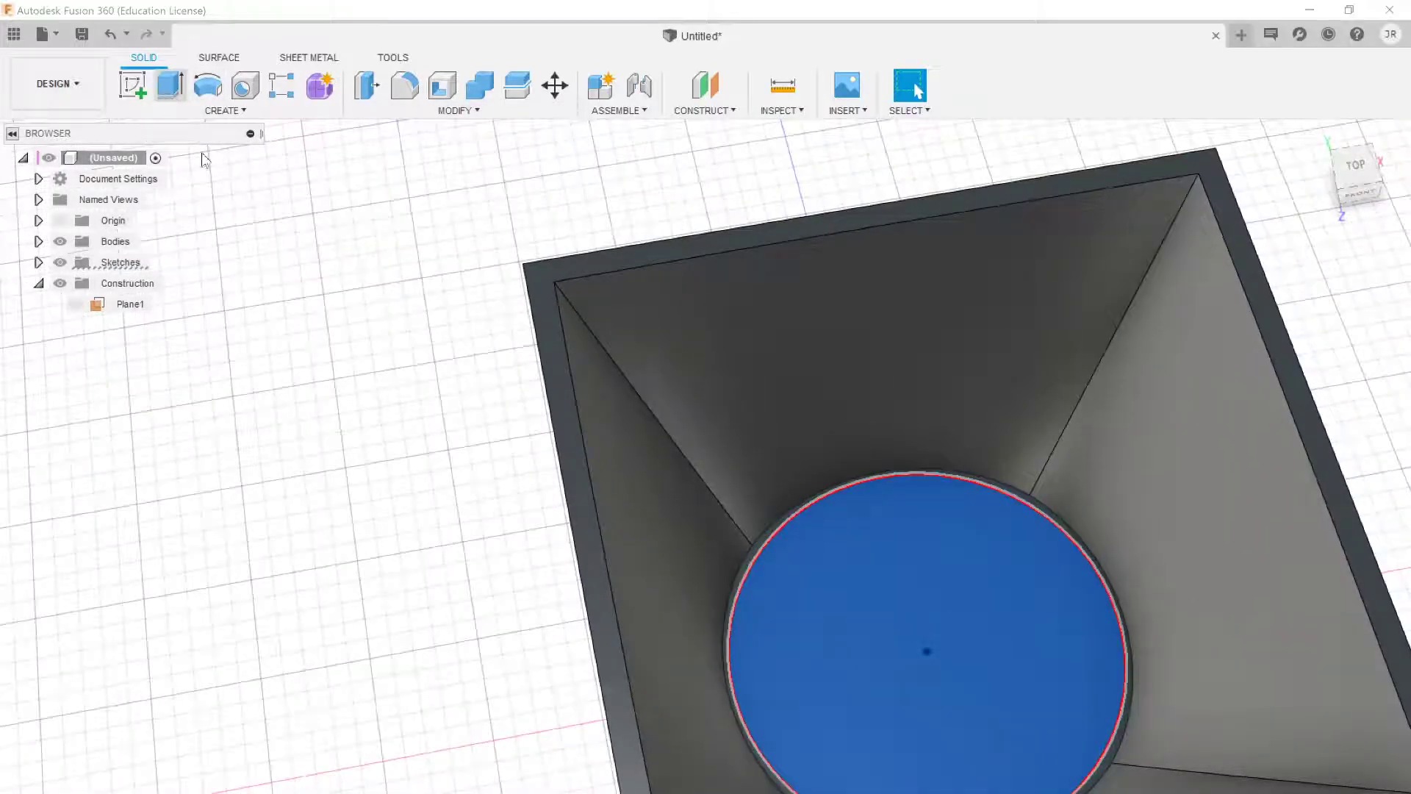
{"action": "left_click_drag", "start_coordinate": [926, 646], "coordinate": [897, 751]}
{"action": "middle_click_drag", "start_coordinate": [971, 695], "coordinate": [936, 596], "text": "shift"}
Step: Set the cut's extent to All, create the opening through the floor, and inspect the hollow body from several angles
{"action": "left_click", "coordinate": [1323, 340]}
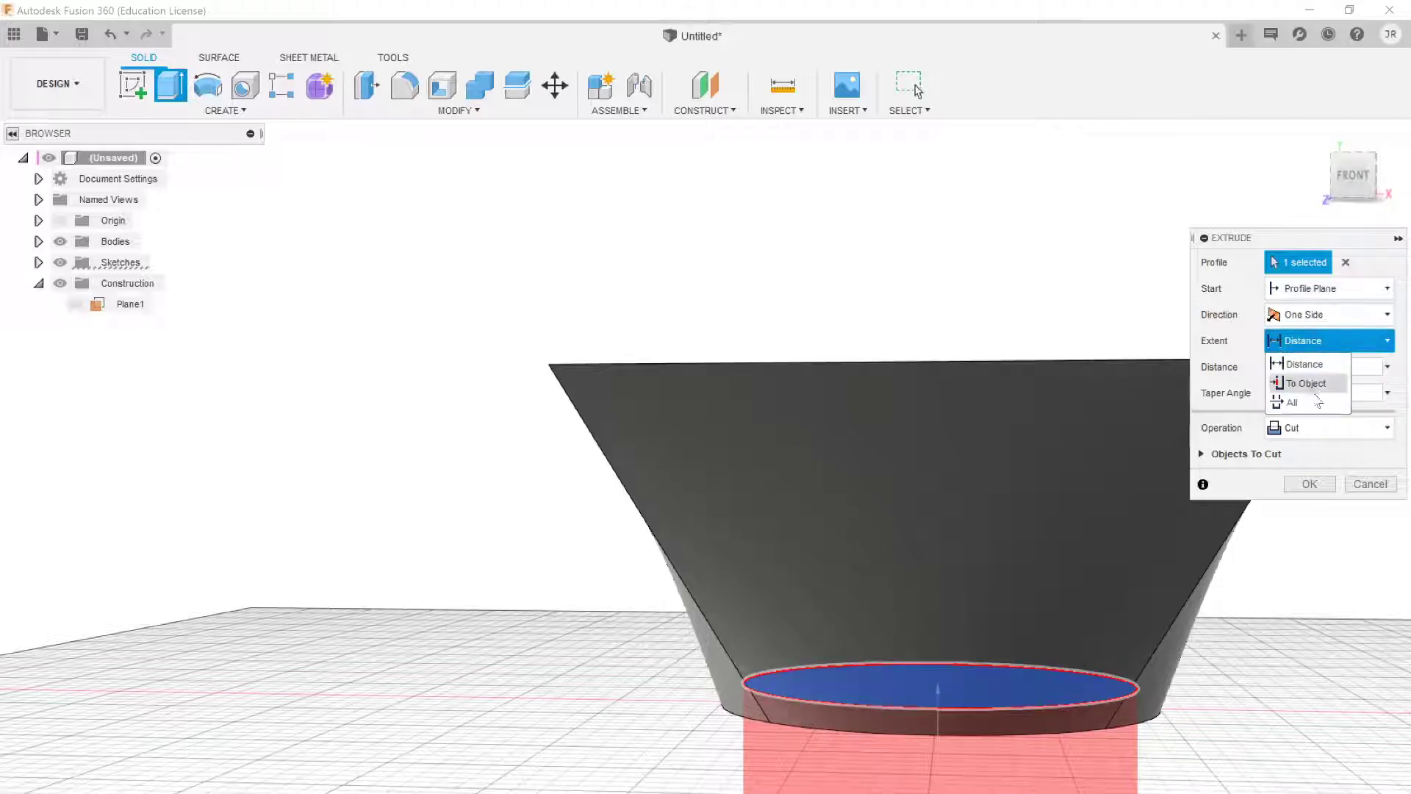
{"action": "left_click", "coordinate": [1317, 402]}
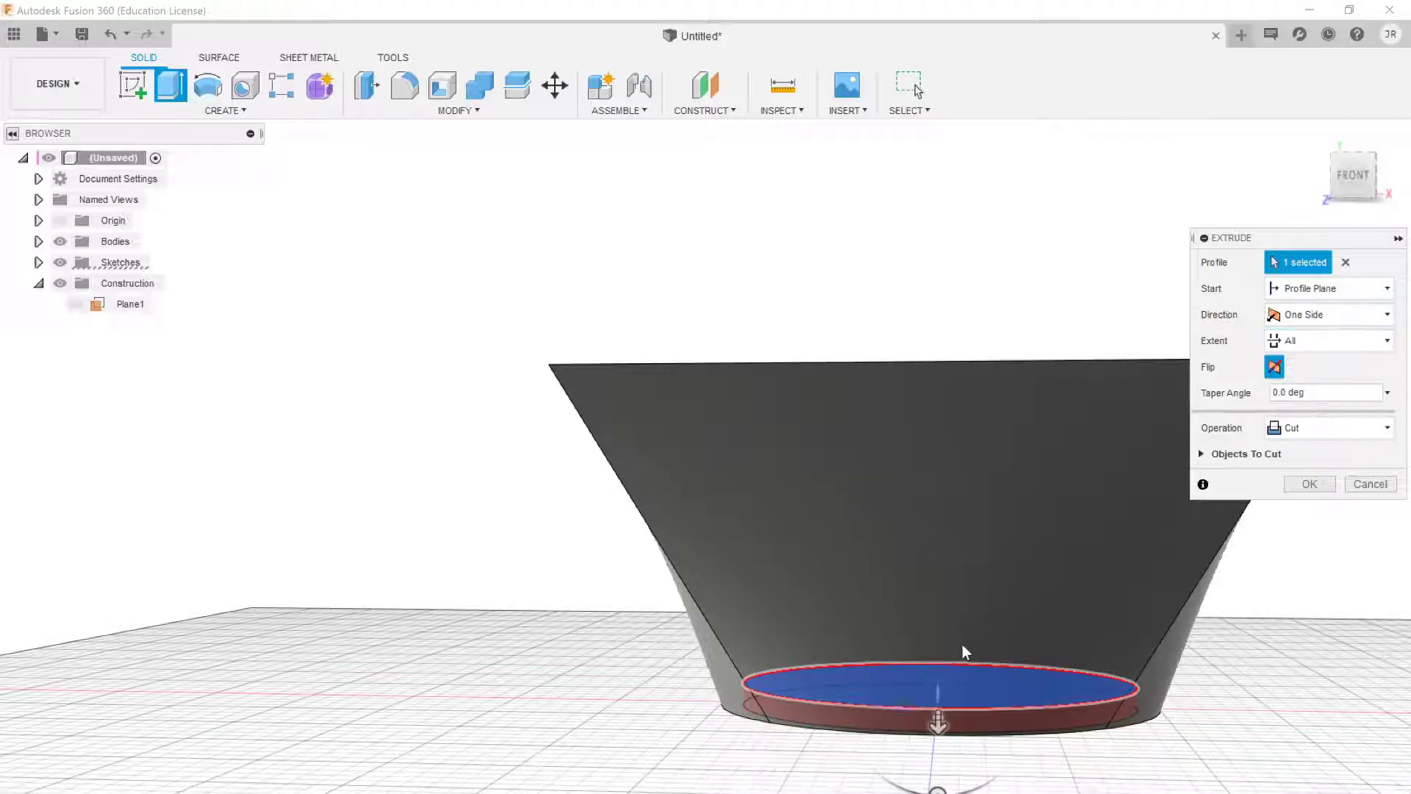
{"action": "middle_click_drag", "start_coordinate": [950, 685], "coordinate": [950, 711], "text": "shift"}
{"action": "middle_click_drag", "start_coordinate": [957, 629], "coordinate": [989, 577], "text": "shift"}
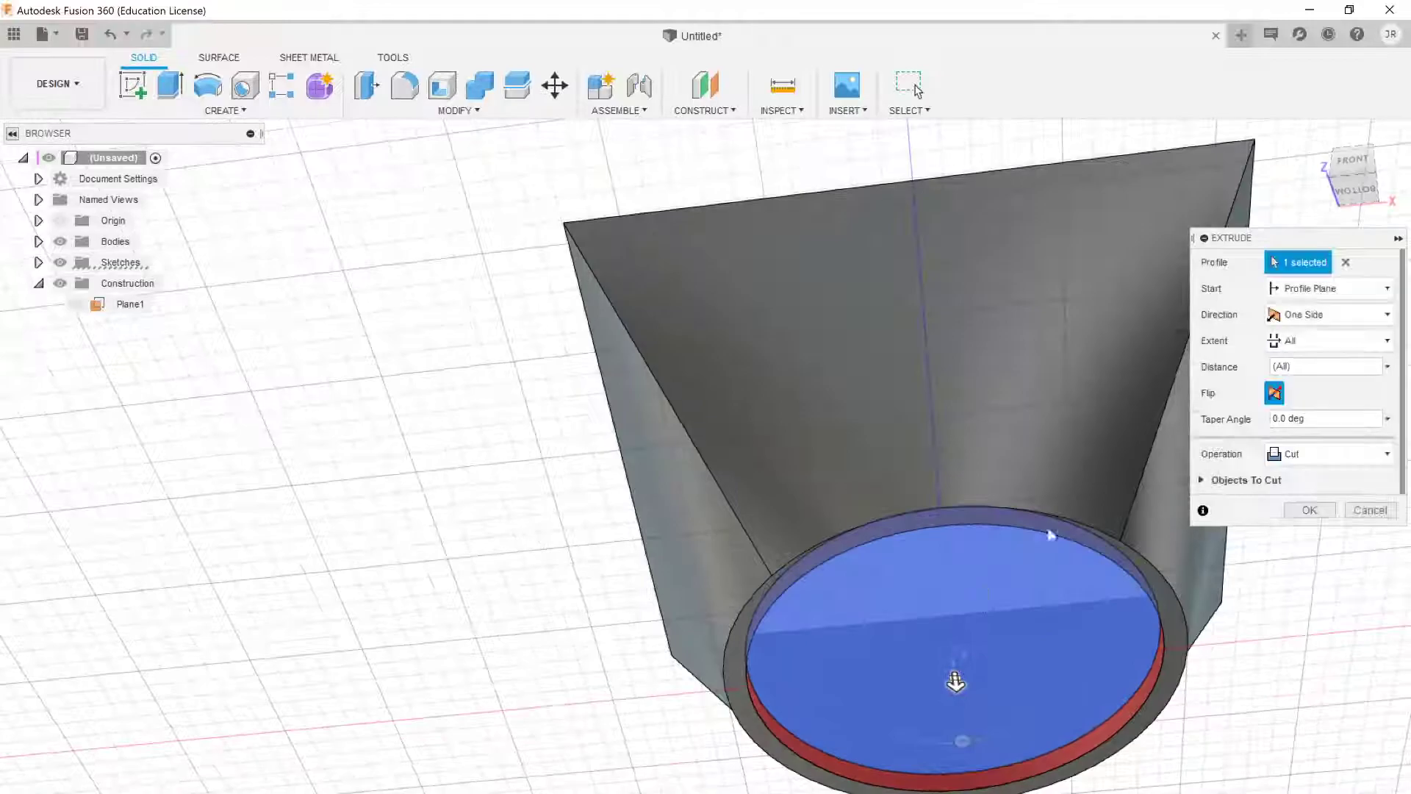
{"action": "left_click", "coordinate": [1309, 512]}
{"action": "middle_click_drag", "start_coordinate": [548, 504], "coordinate": [1093, 551], "text": "shift"}
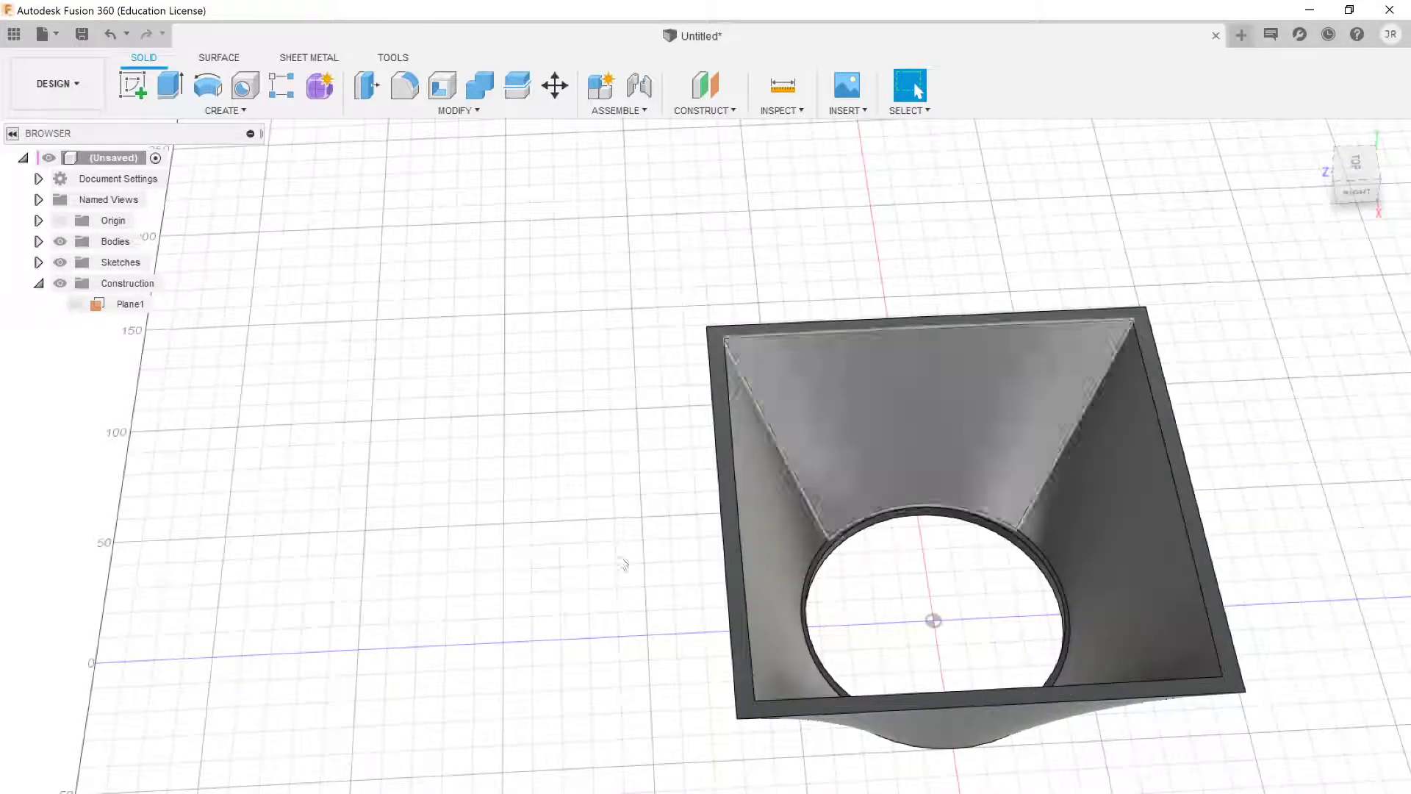
{"action": "middle_click_drag", "start_coordinate": [845, 786], "coordinate": [818, 536], "text": "shift"}
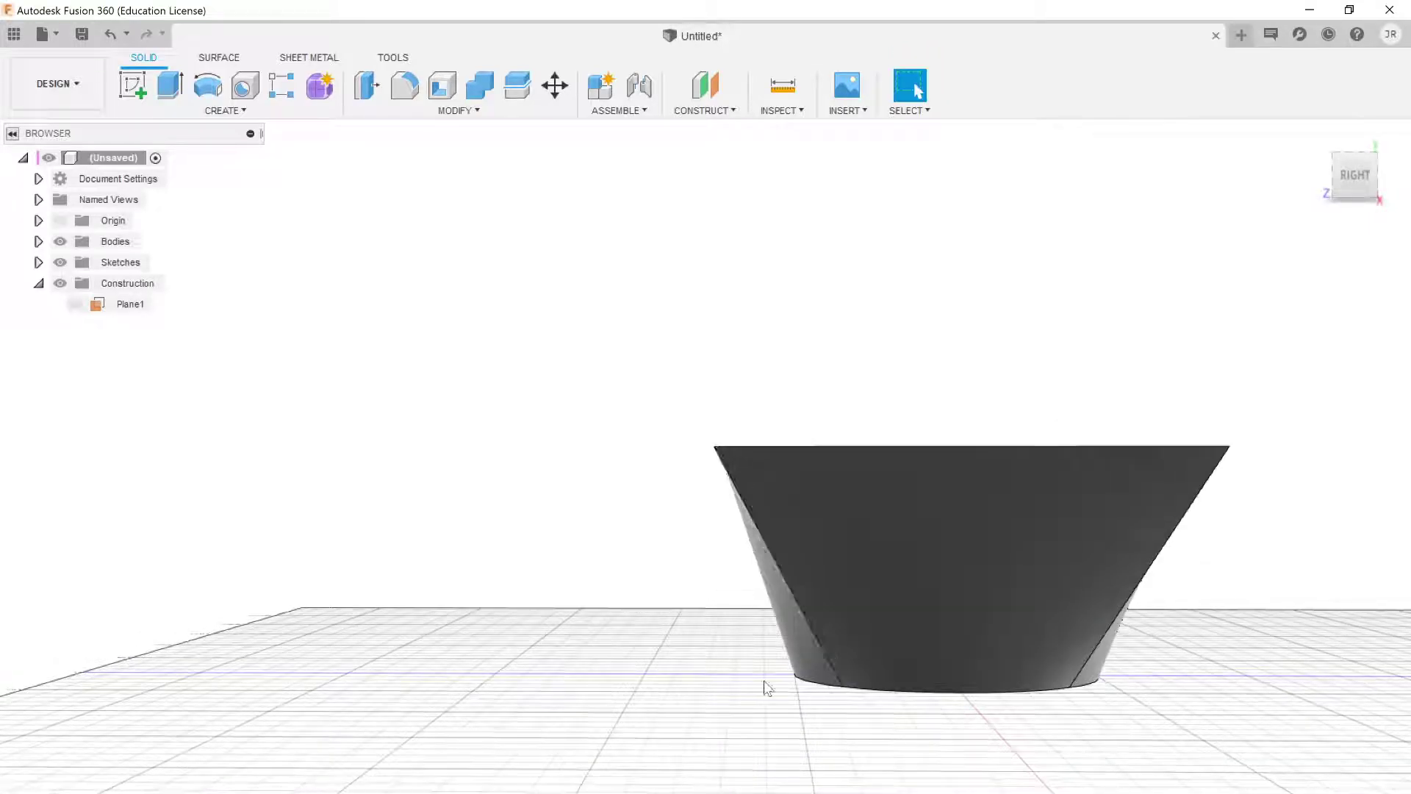
{"action": "middle_click_drag", "start_coordinate": [923, 756], "coordinate": [815, 764], "text": "shift"}
{"action": "scroll", "coordinate": [652, 690], "scroll_direction": "down", "scroll_amount": 1}
{"action": "middle_click_drag", "start_coordinate": [443, 568], "coordinate": [544, 607], "text": "shift"}
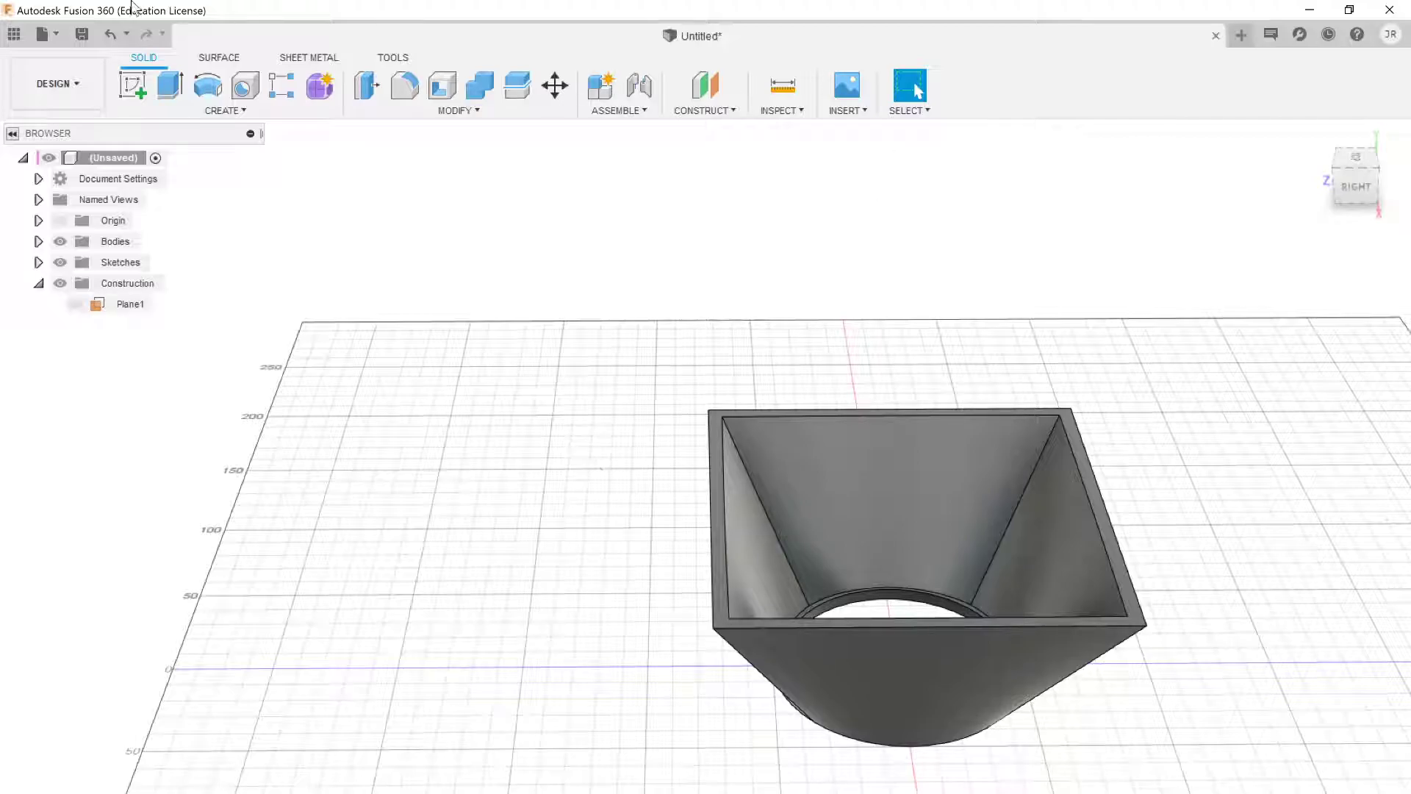
Step: Create a new blank design in a separate document
{"action": "left_click", "coordinate": [46, 34]}
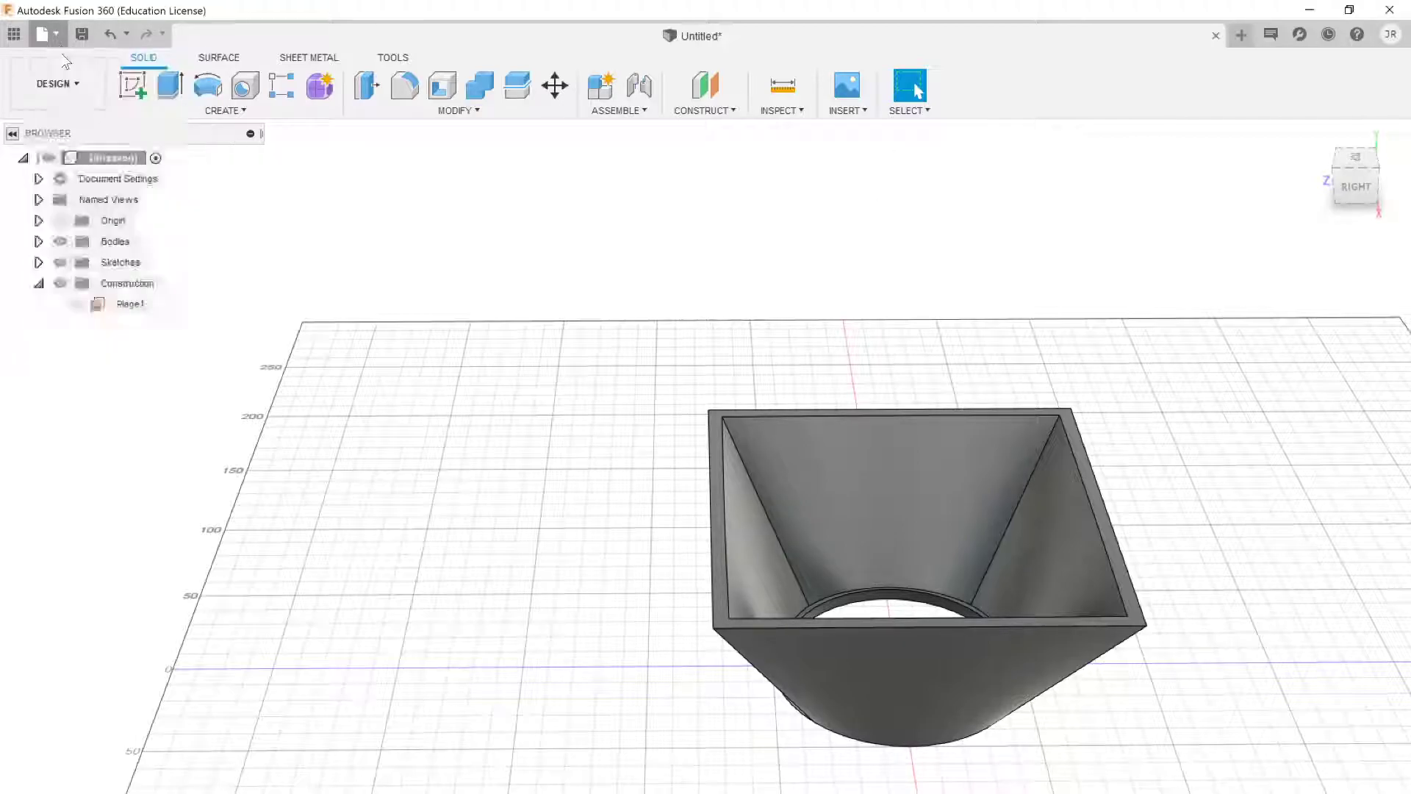
{"action": "left_click", "coordinate": [59, 53]}
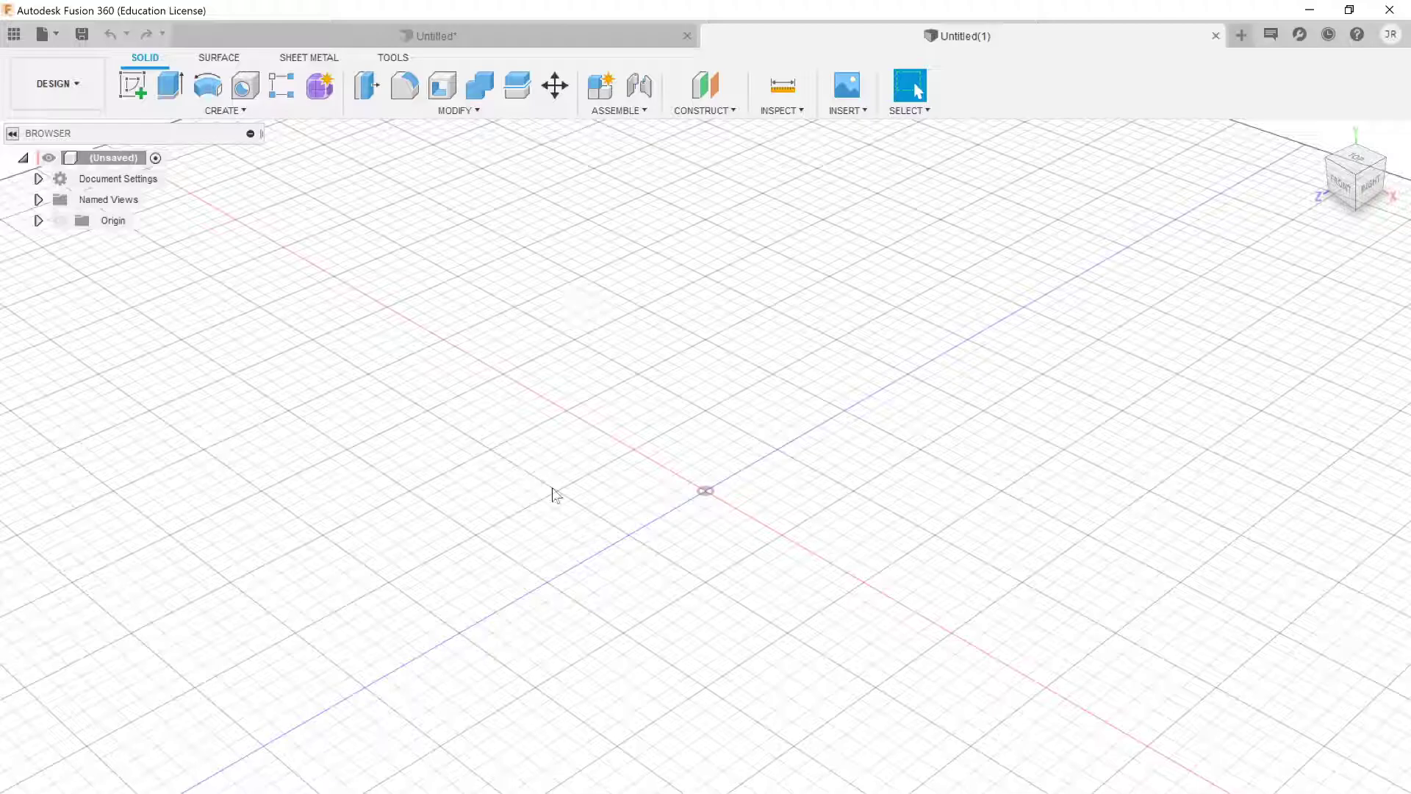
{"action": "scroll", "coordinate": [787, 431], "scroll_direction": "down", "scroll_amount": 1}
{"action": "scroll", "coordinate": [789, 445], "scroll_direction": "down", "scroll_amount": 1}
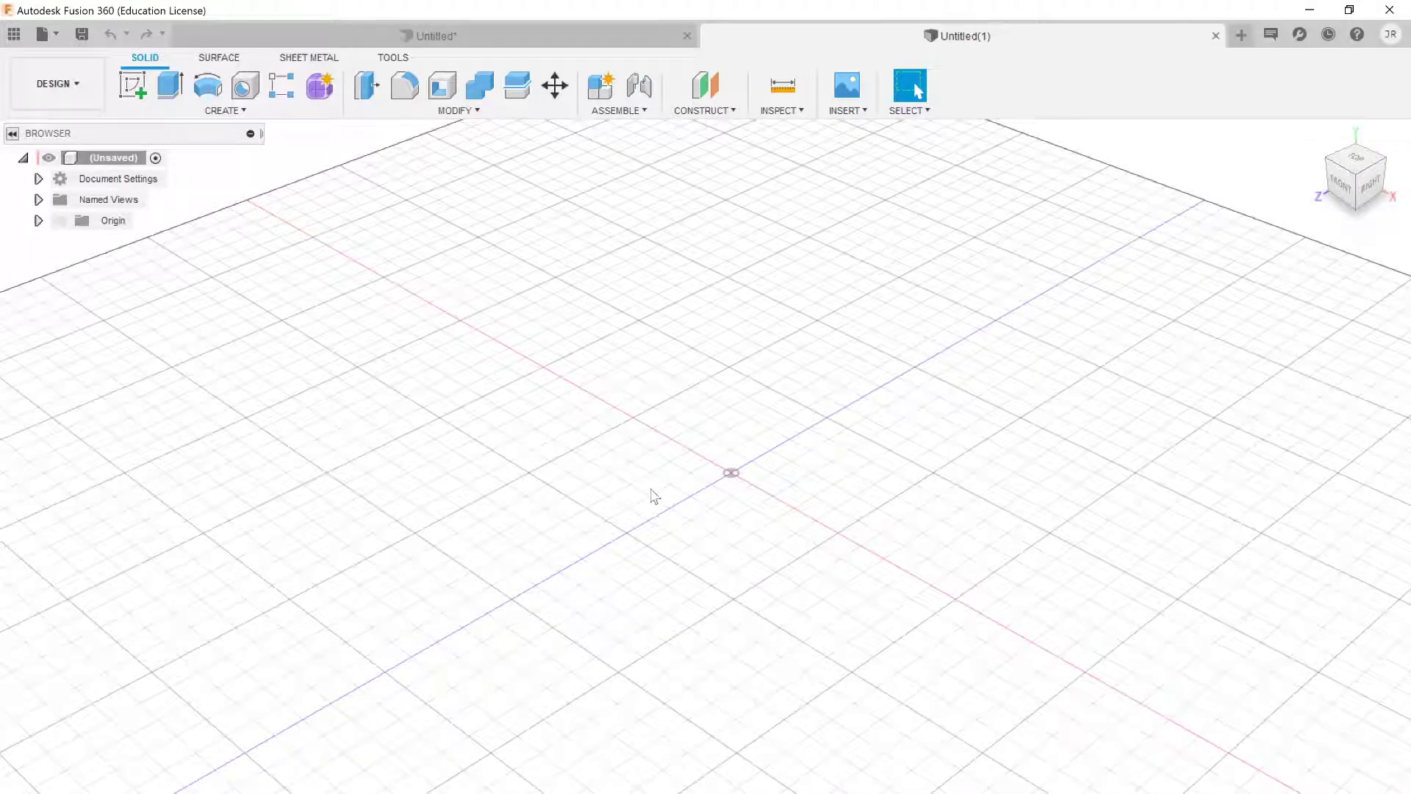
{"action": "middle_click_drag", "start_coordinate": [779, 557], "coordinate": [872, 491], "text": "shift"}
{"action": "middle_click_drag", "start_coordinate": [1313, 240], "coordinate": [1197, 311], "text": "shift"}
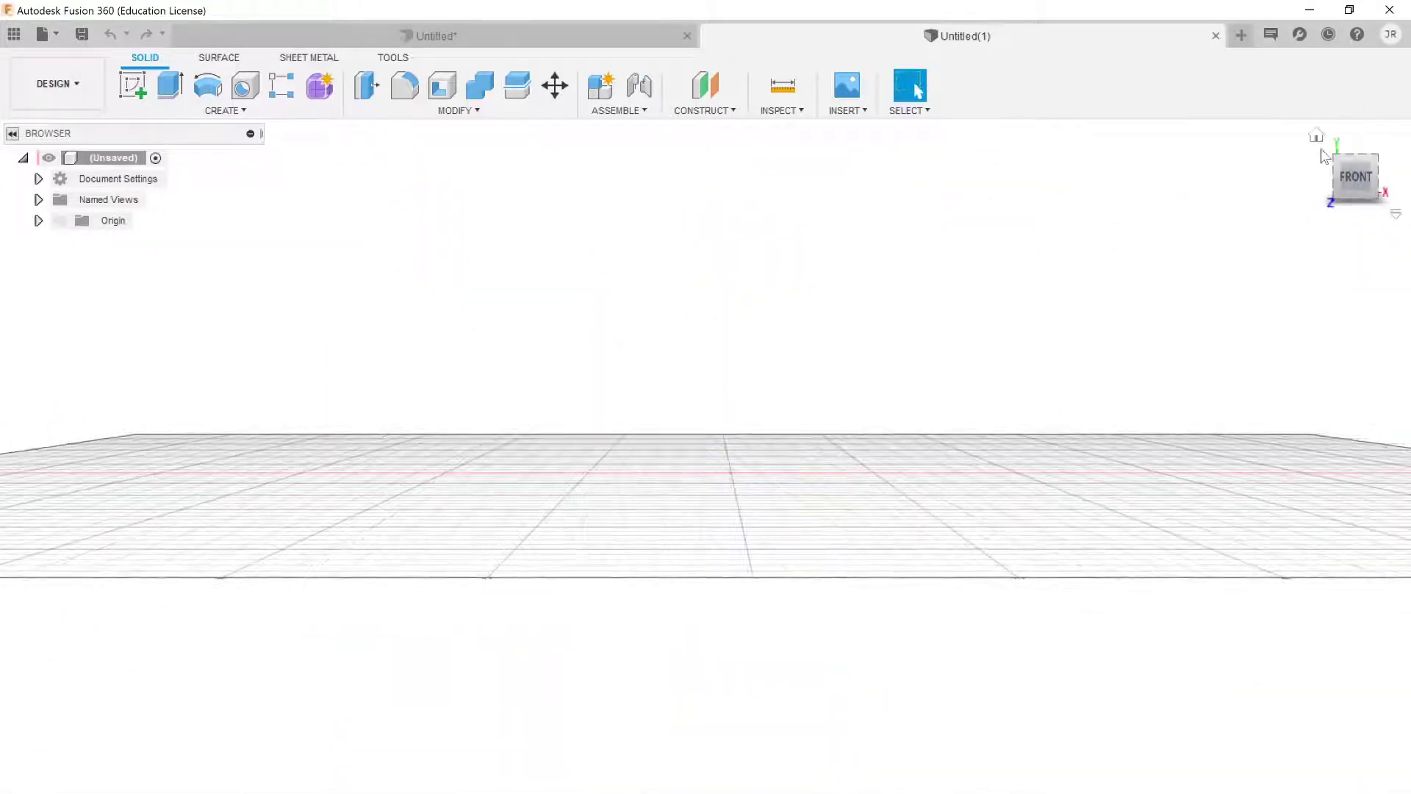
{"action": "middle_click_drag", "start_coordinate": [1184, 362], "coordinate": [1124, 408], "text": "shift"}
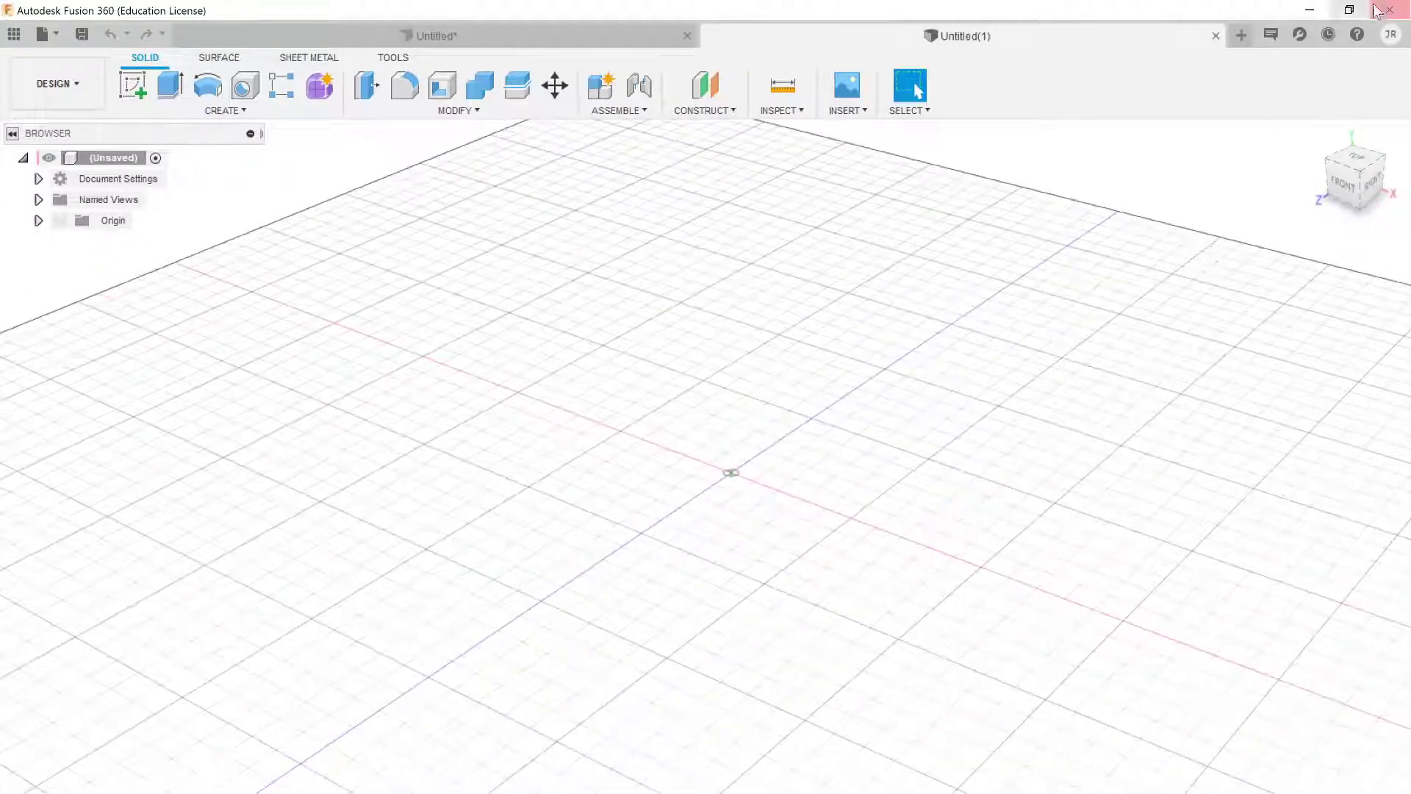
{"action": "left_click", "coordinate": [1317, 137]}
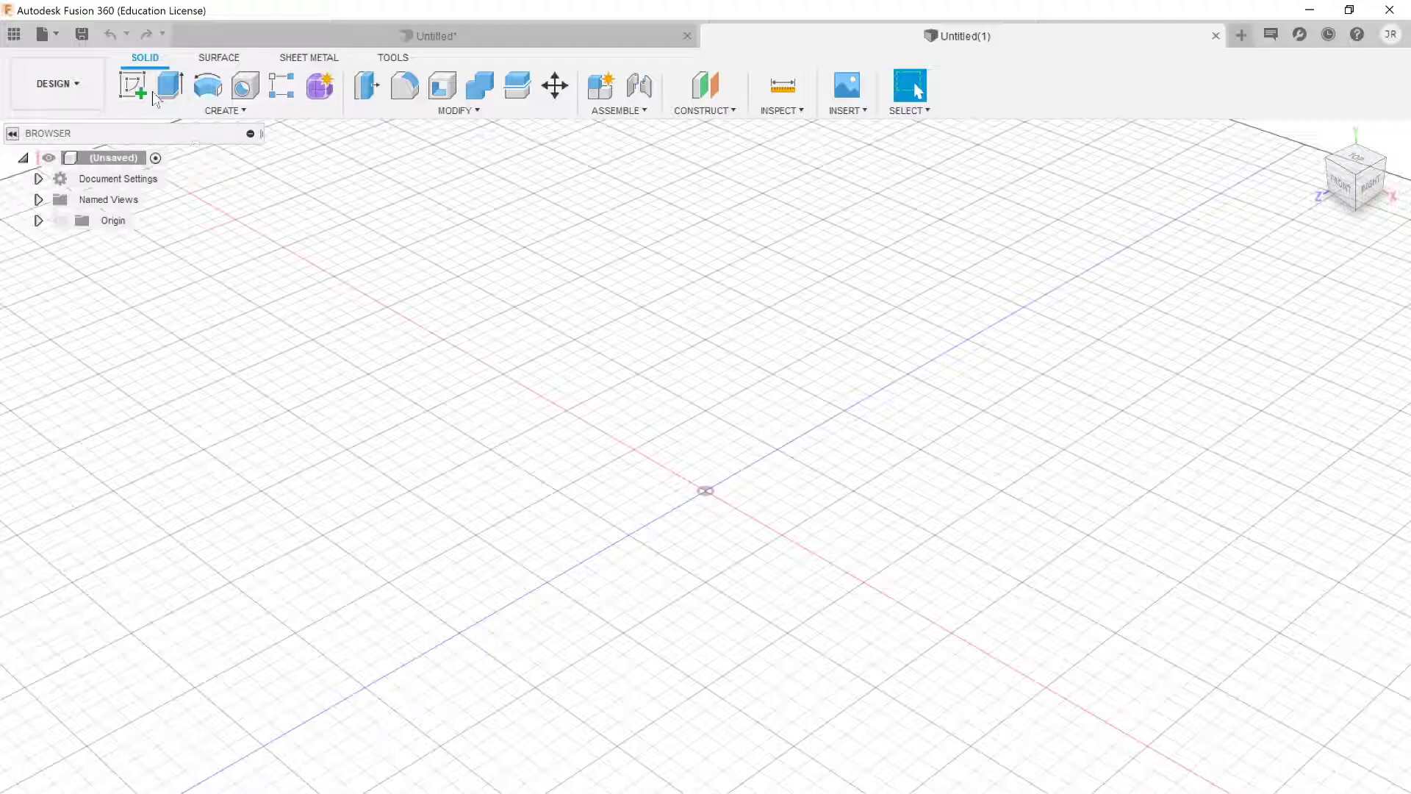
Step: Start a sketch on the front plane and draw a 50 mm vertical line upward from the origin
{"action": "left_click", "coordinate": [133, 85]}
{"action": "left_click", "coordinate": [665, 459]}
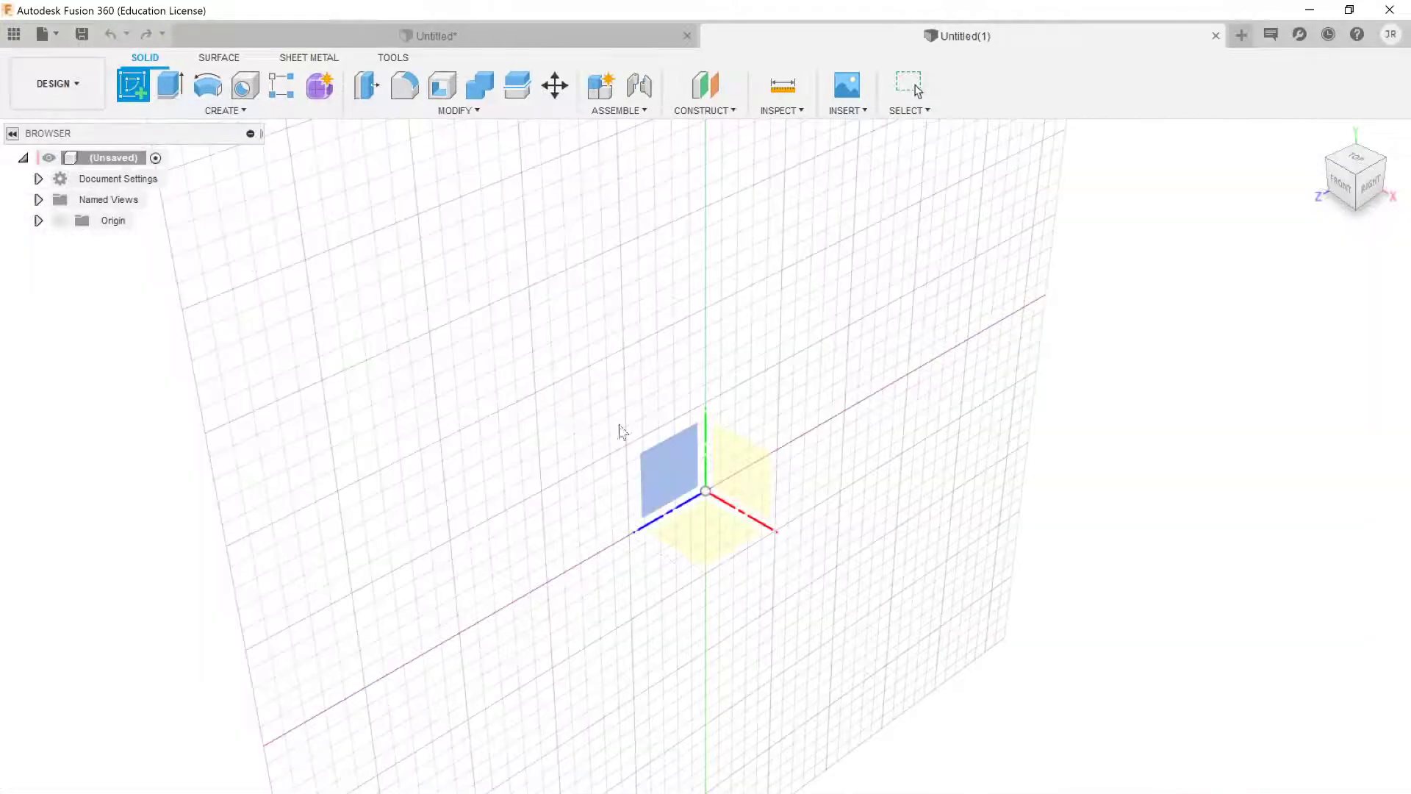
{"action": "left_click", "coordinate": [760, 467]}
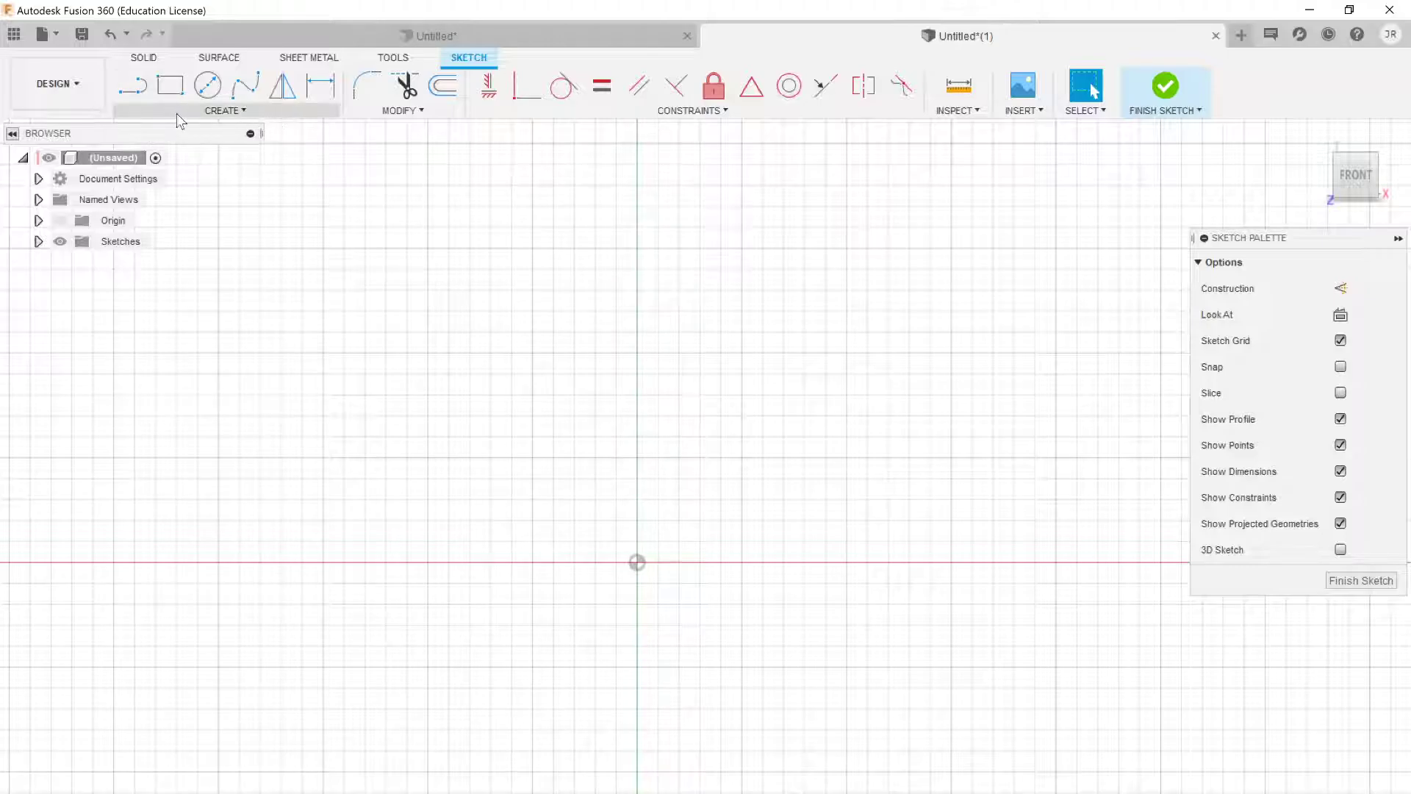
{"action": "left_click", "coordinate": [236, 108]}
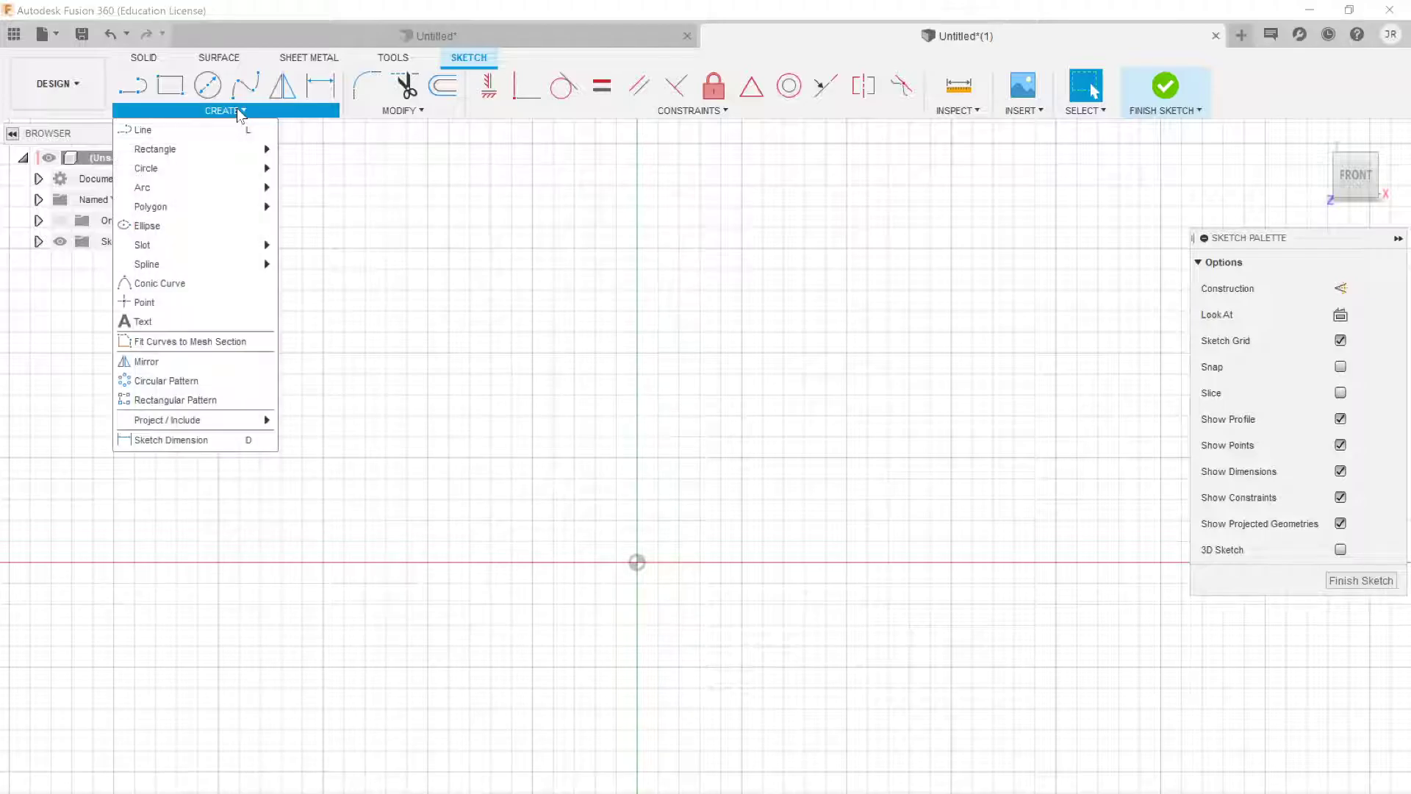
{"action": "left_click", "coordinate": [150, 133]}
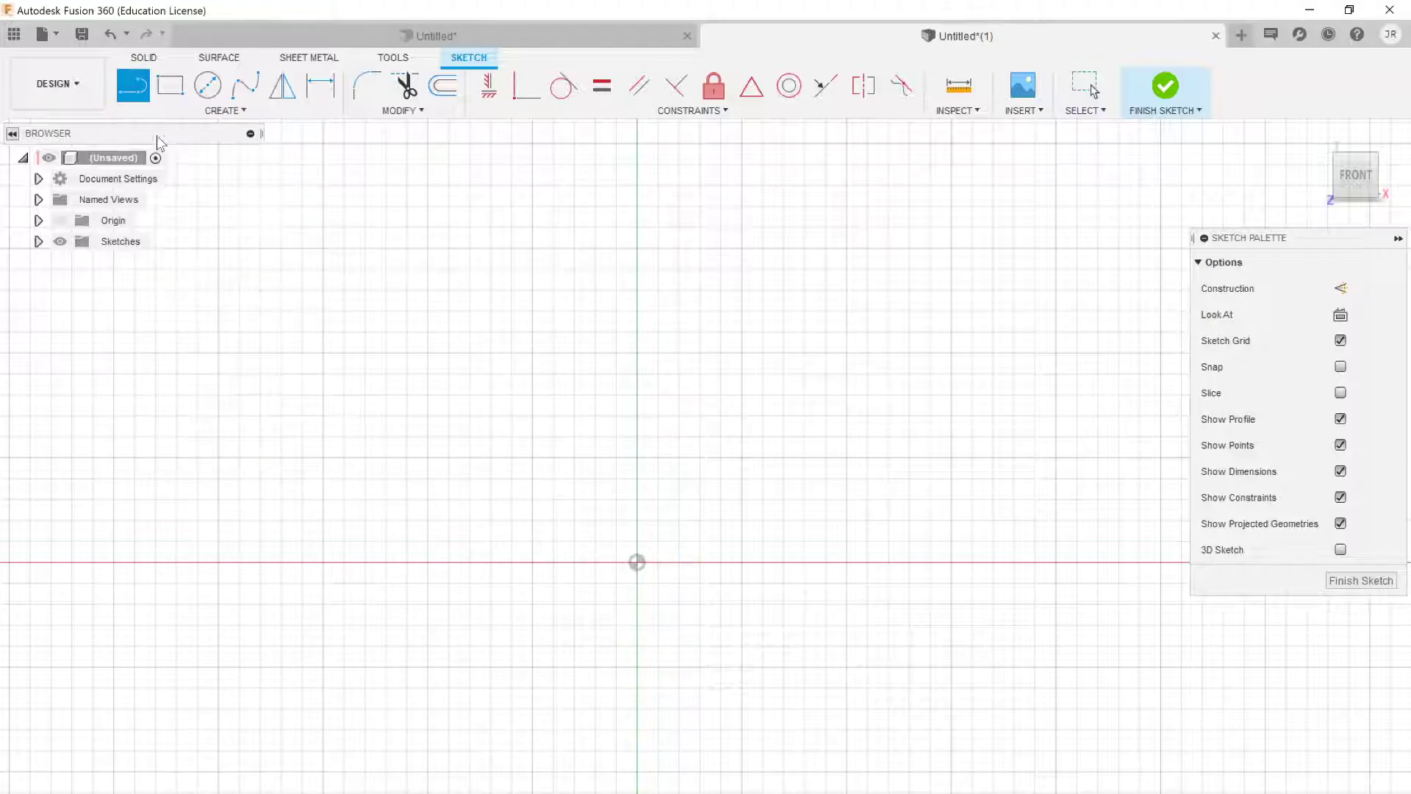
{"action": "left_click", "coordinate": [638, 563]}
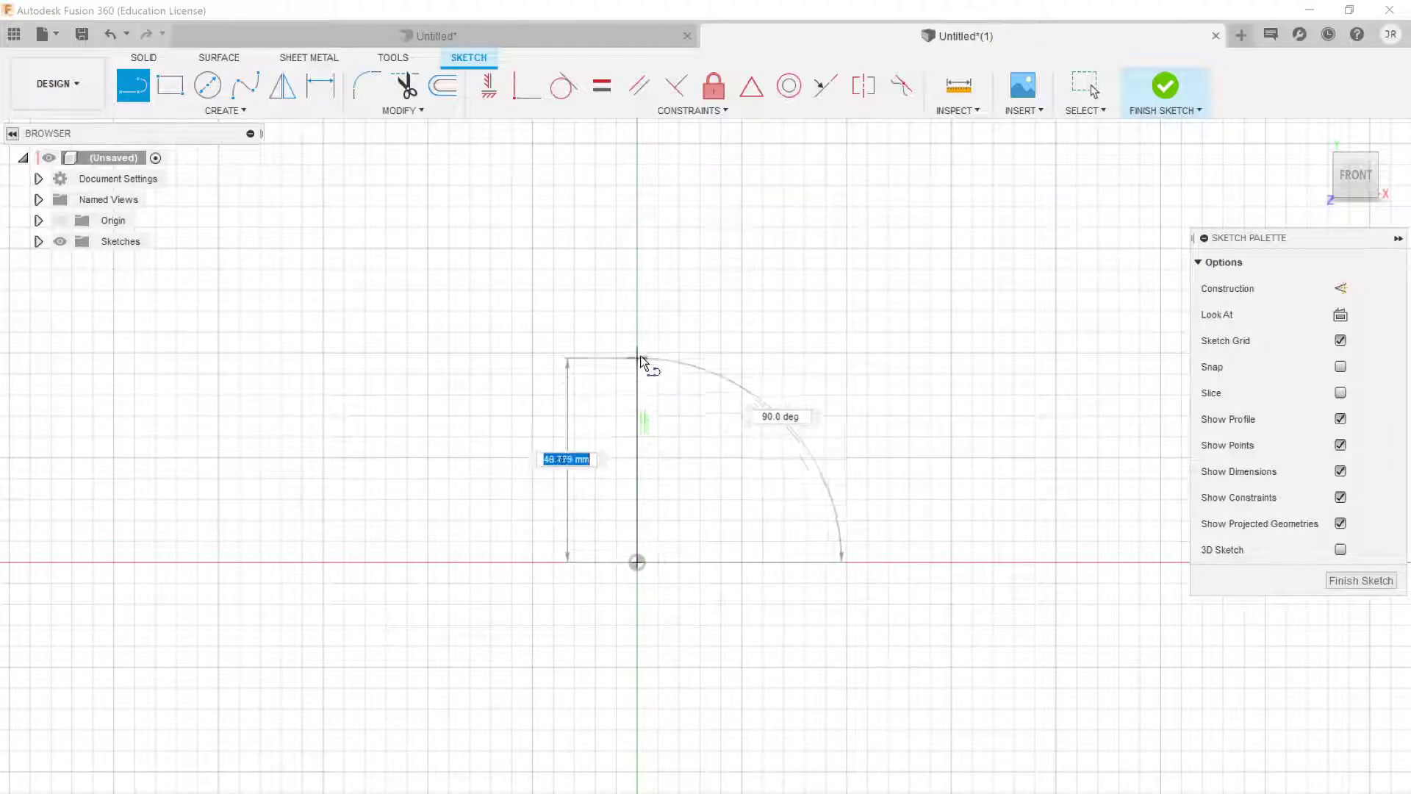
{"action": "type", "text": "50"}
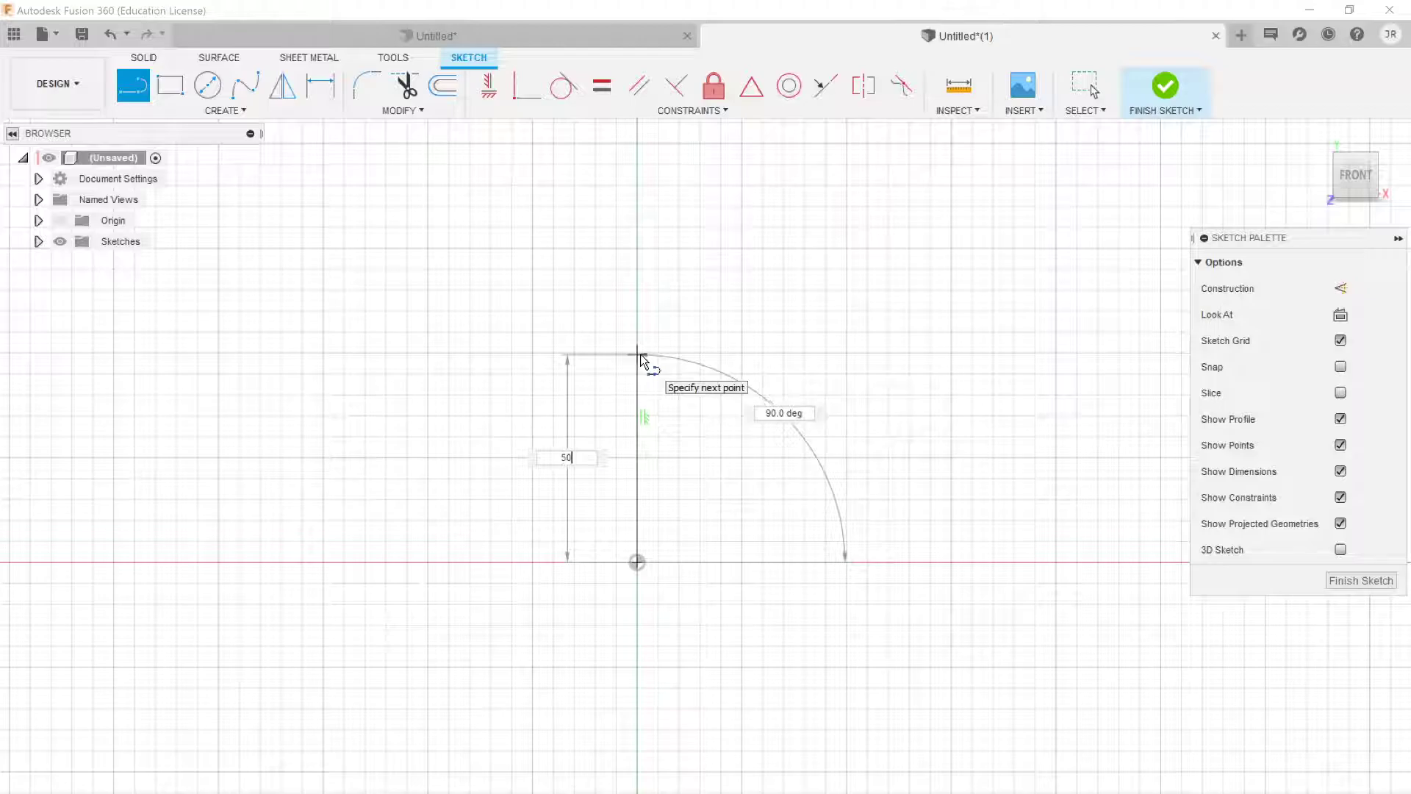
{"action": "key", "text": "Return"}
{"action": "key", "text": "Escape"}
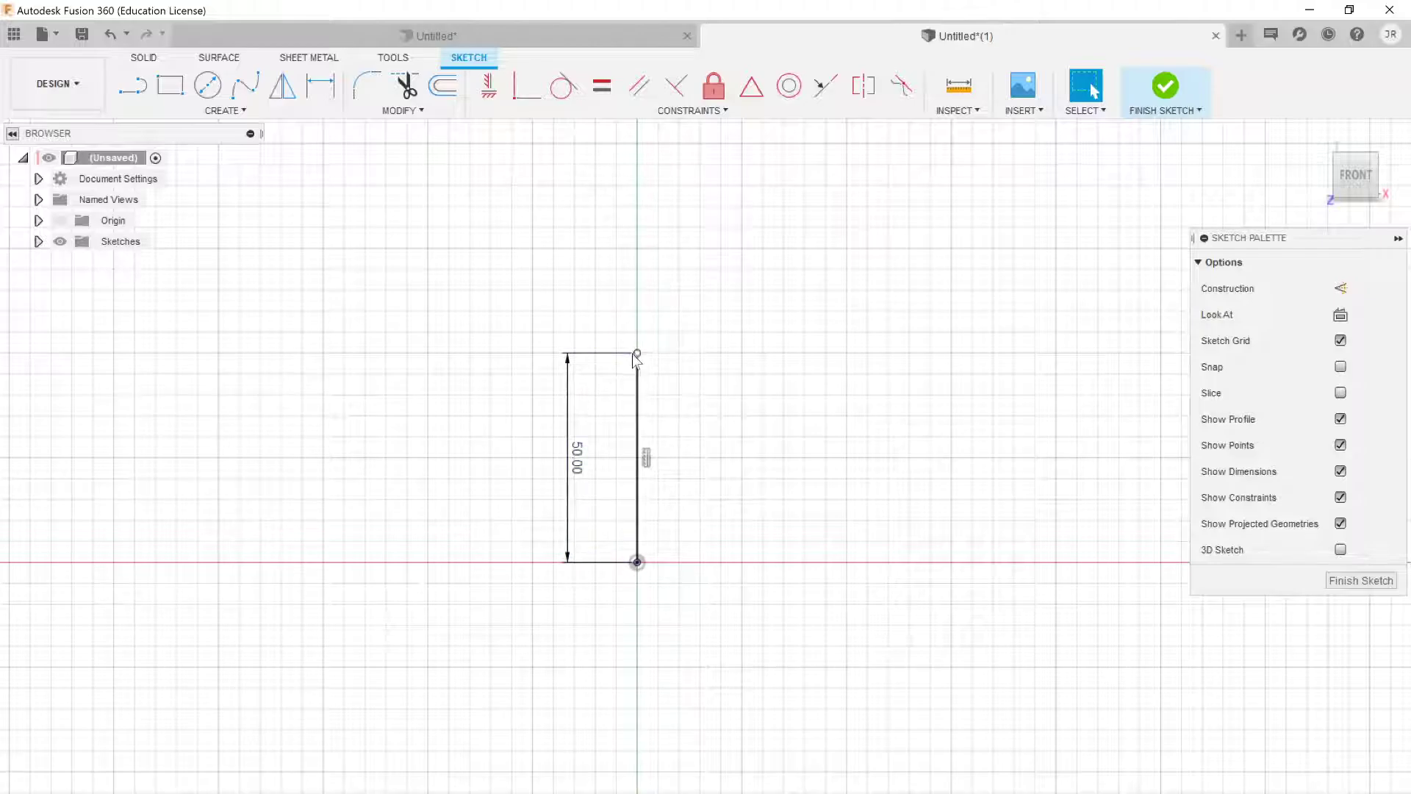
Step: Start a fit point spline at the upper end of the 50 mm line and place its second point above and to the right
{"action": "middle_click_drag", "start_coordinate": [879, 289], "coordinate": [774, 514]}
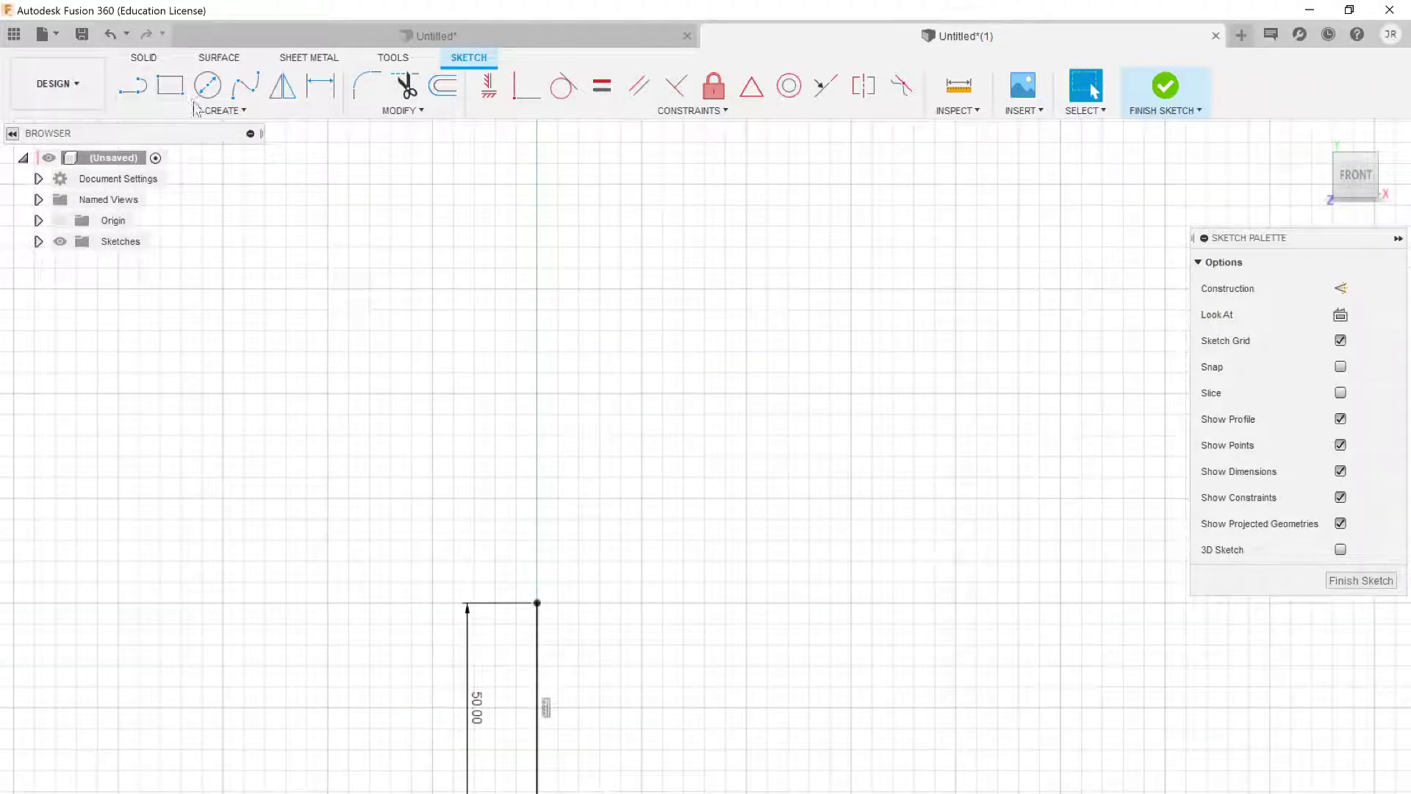
{"action": "left_click", "coordinate": [223, 111]}
{"action": "mouse_move", "coordinate": [208, 189]}
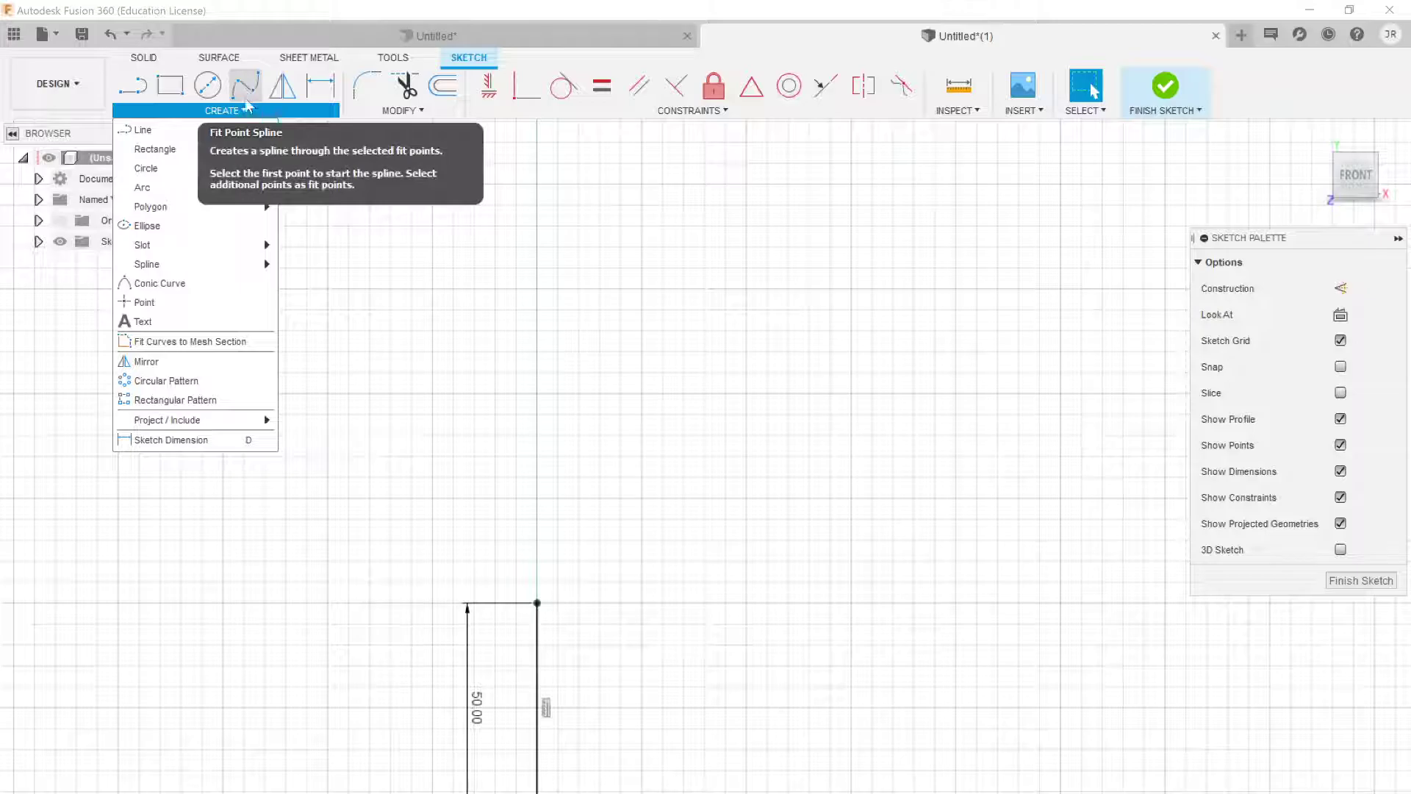
{"action": "mouse_move", "coordinate": [252, 264]}
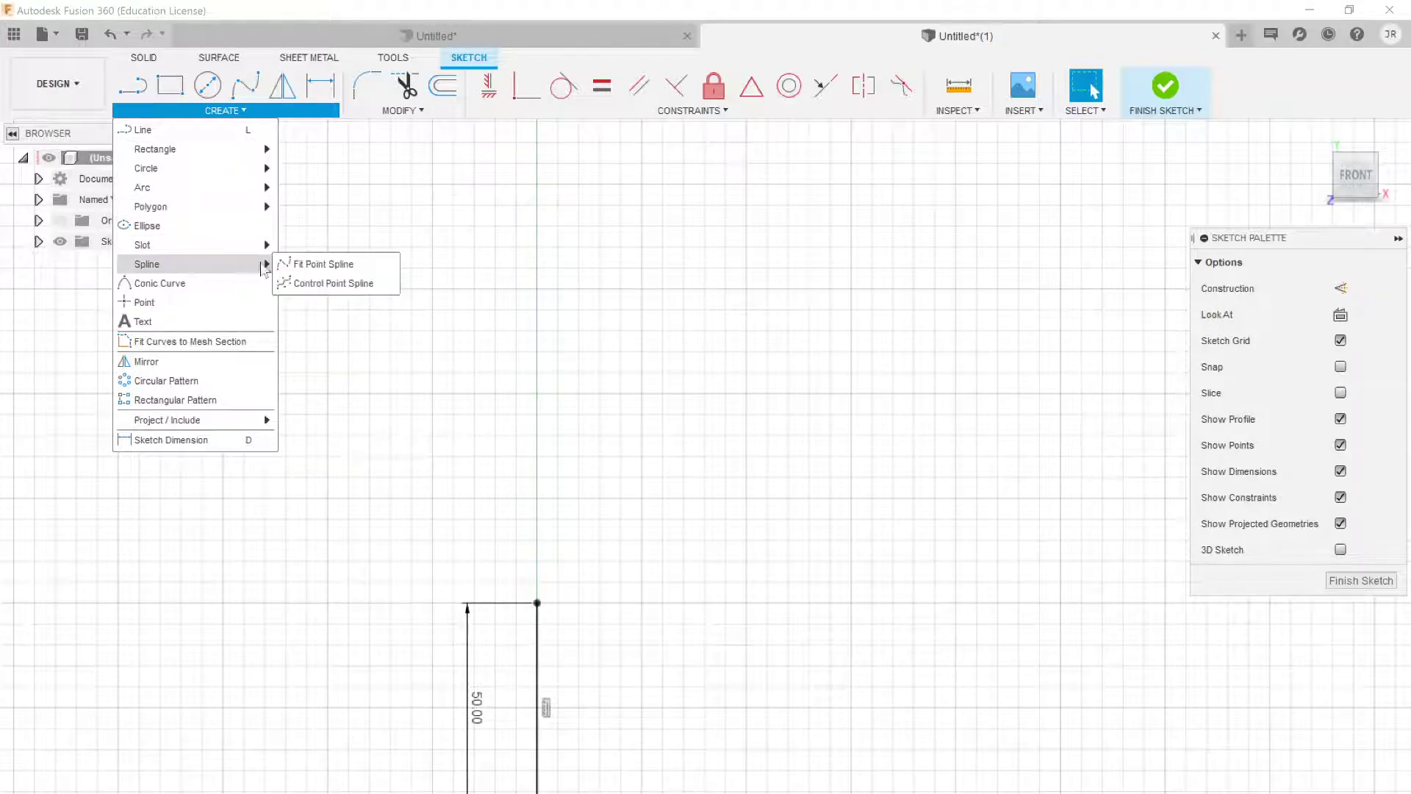
{"action": "left_click", "coordinate": [354, 265]}
{"action": "middle_click_drag", "start_coordinate": [593, 607], "coordinate": [456, 554]}
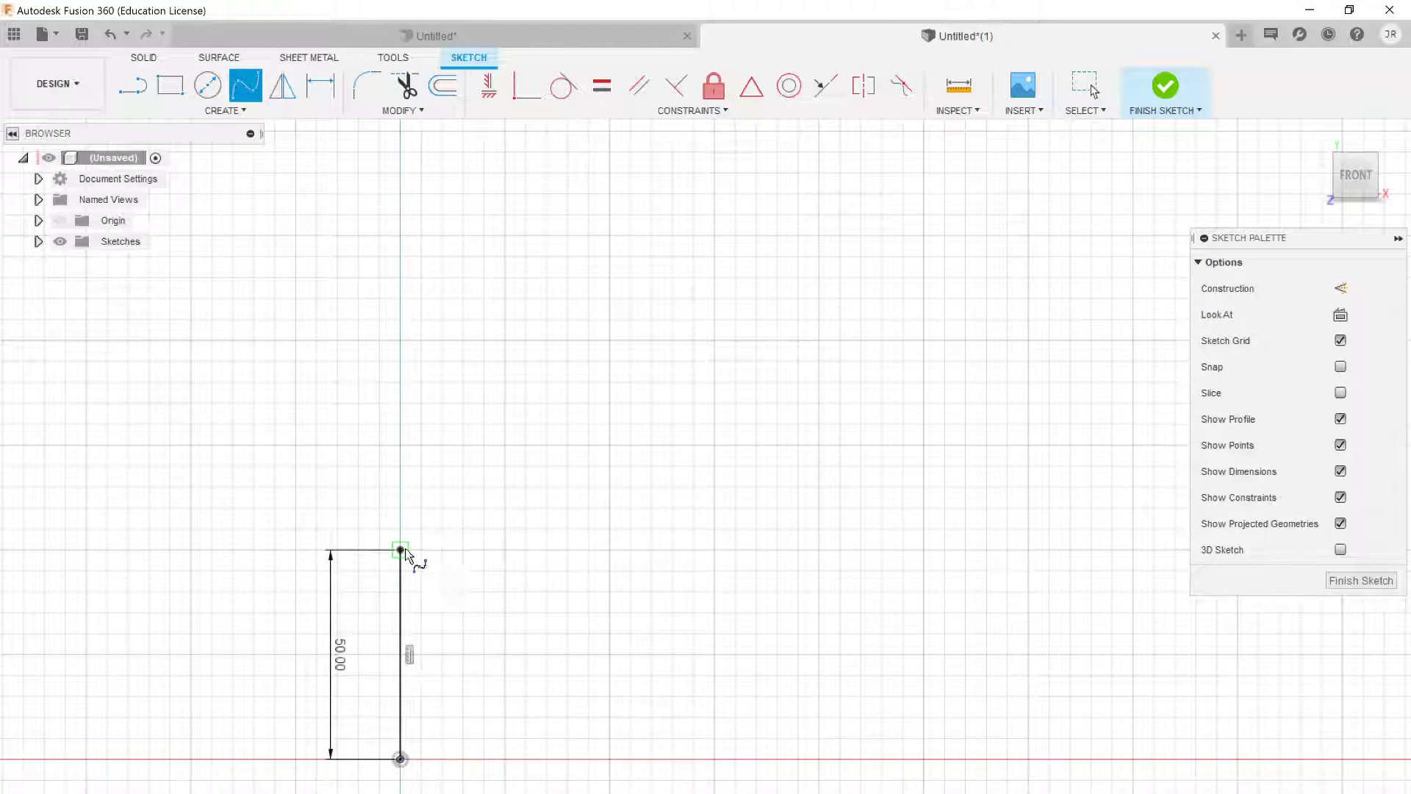
{"action": "scroll", "coordinate": [404, 549], "scroll_direction": "up", "scroll_amount": 2}
{"action": "left_click", "coordinate": [401, 551]}
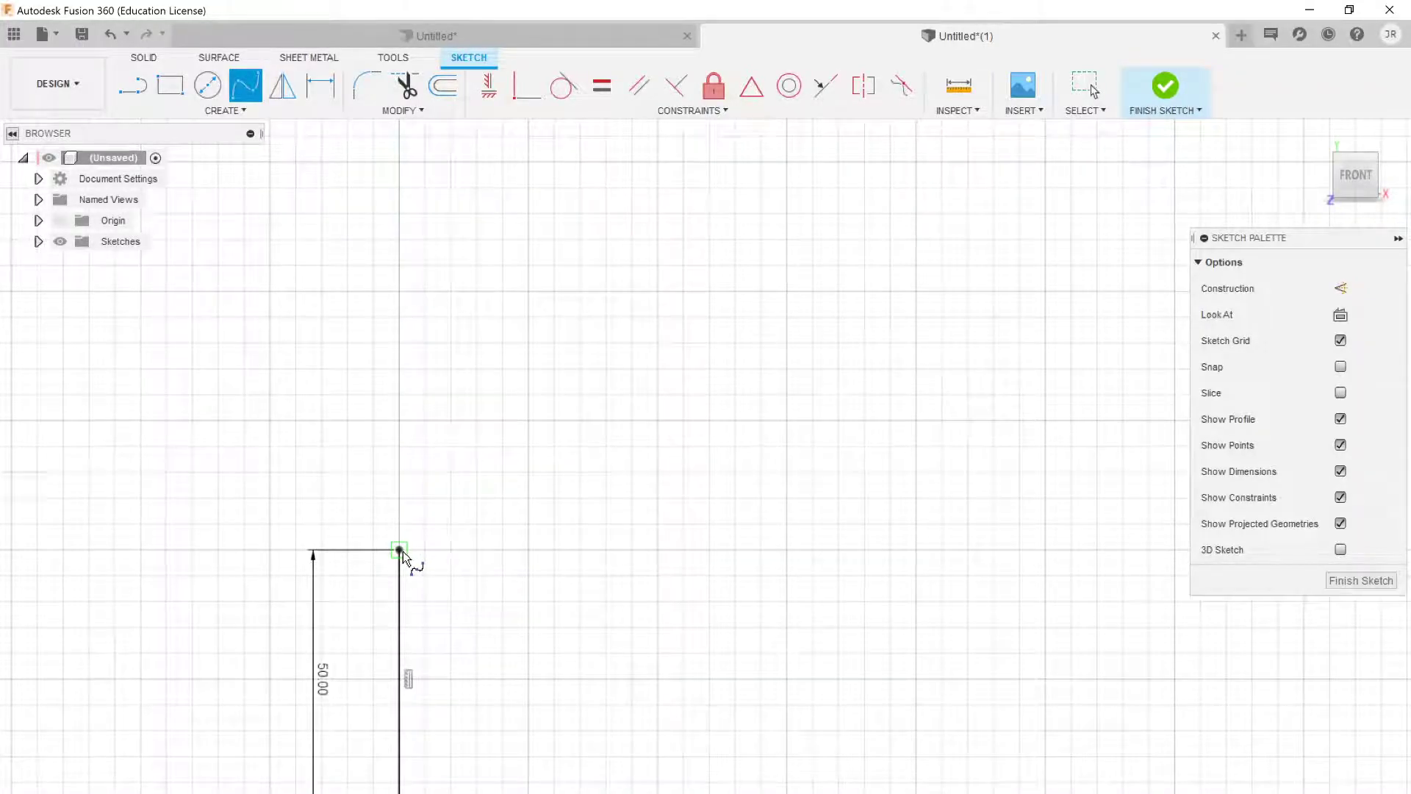
{"action": "middle_click_drag", "start_coordinate": [598, 236], "coordinate": [449, 478]}
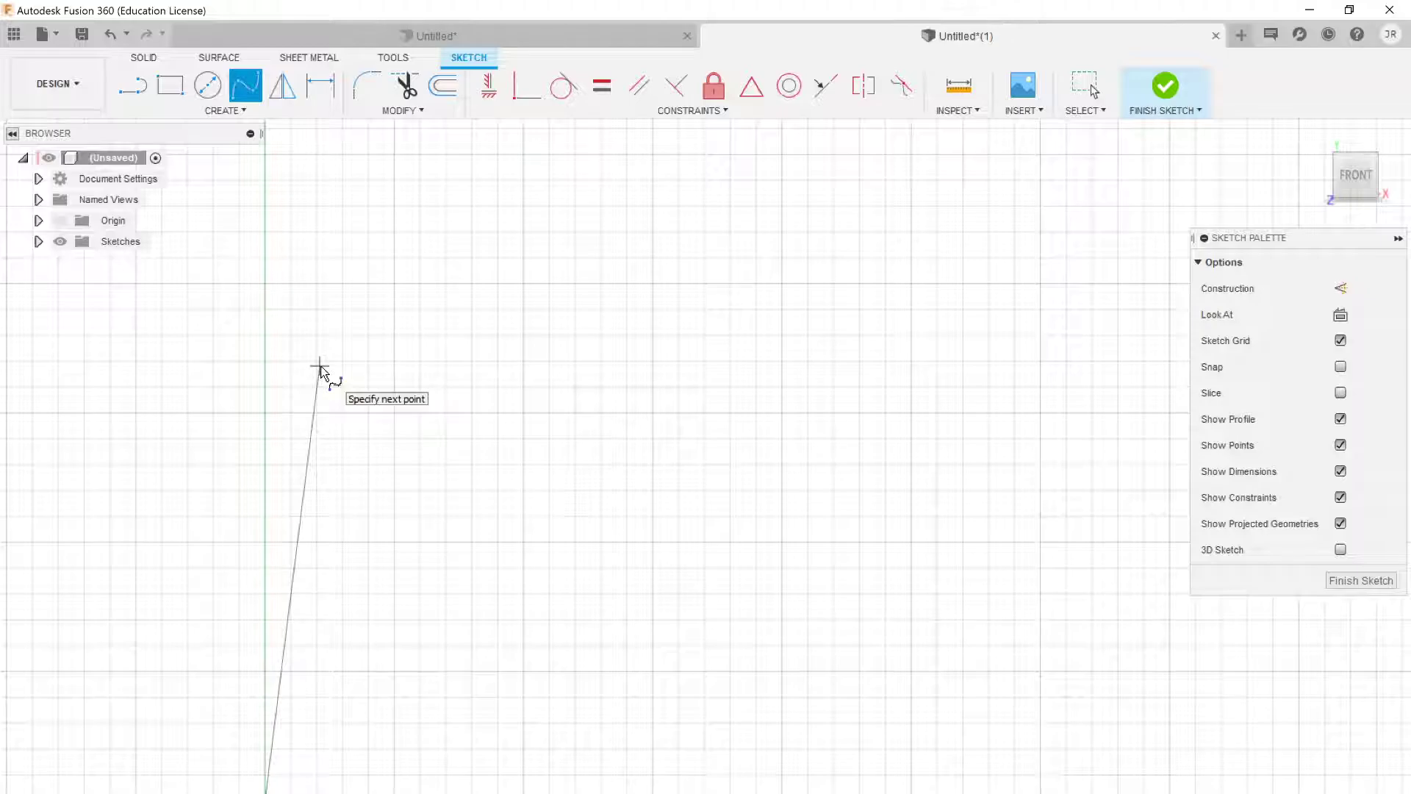
{"action": "left_click", "coordinate": [395, 410]}
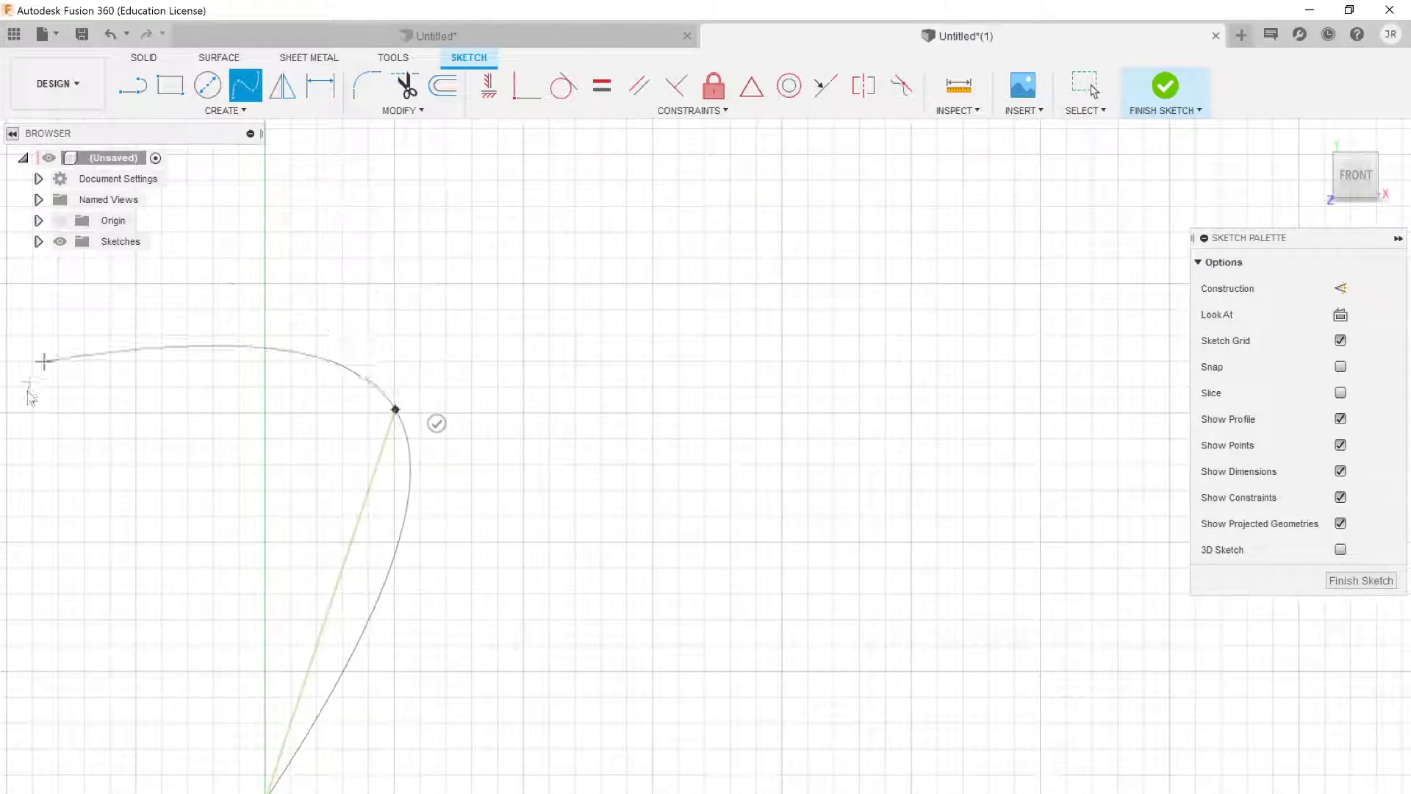
Step: Continue the spline through three more points, bulging outward to the right and curving back toward the vertical axis, and complete it
{"action": "scroll", "coordinate": [683, 283], "scroll_direction": "down", "scroll_amount": 5}
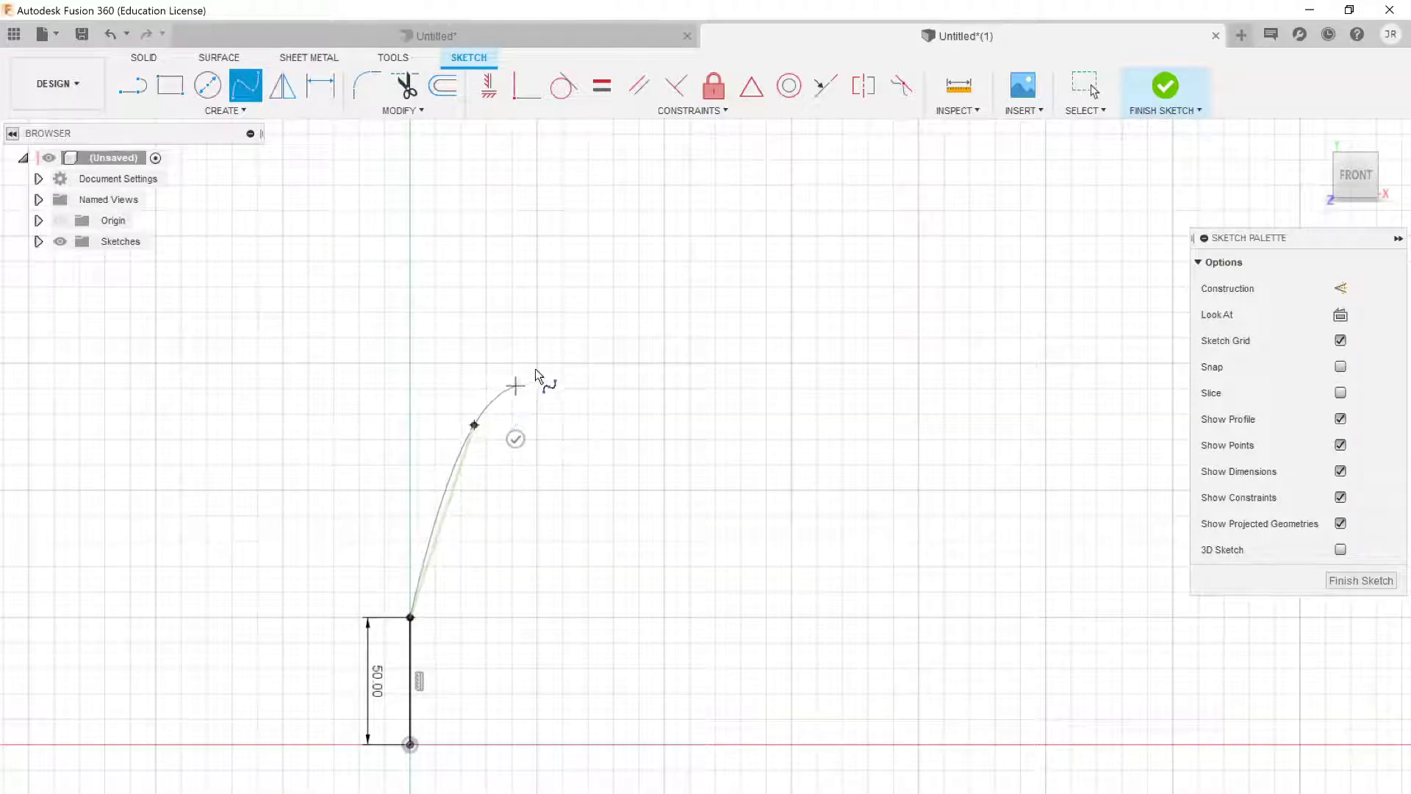
{"action": "left_click", "coordinate": [601, 344]}
{"action": "middle_click_drag", "start_coordinate": [685, 278], "coordinate": [666, 459]}
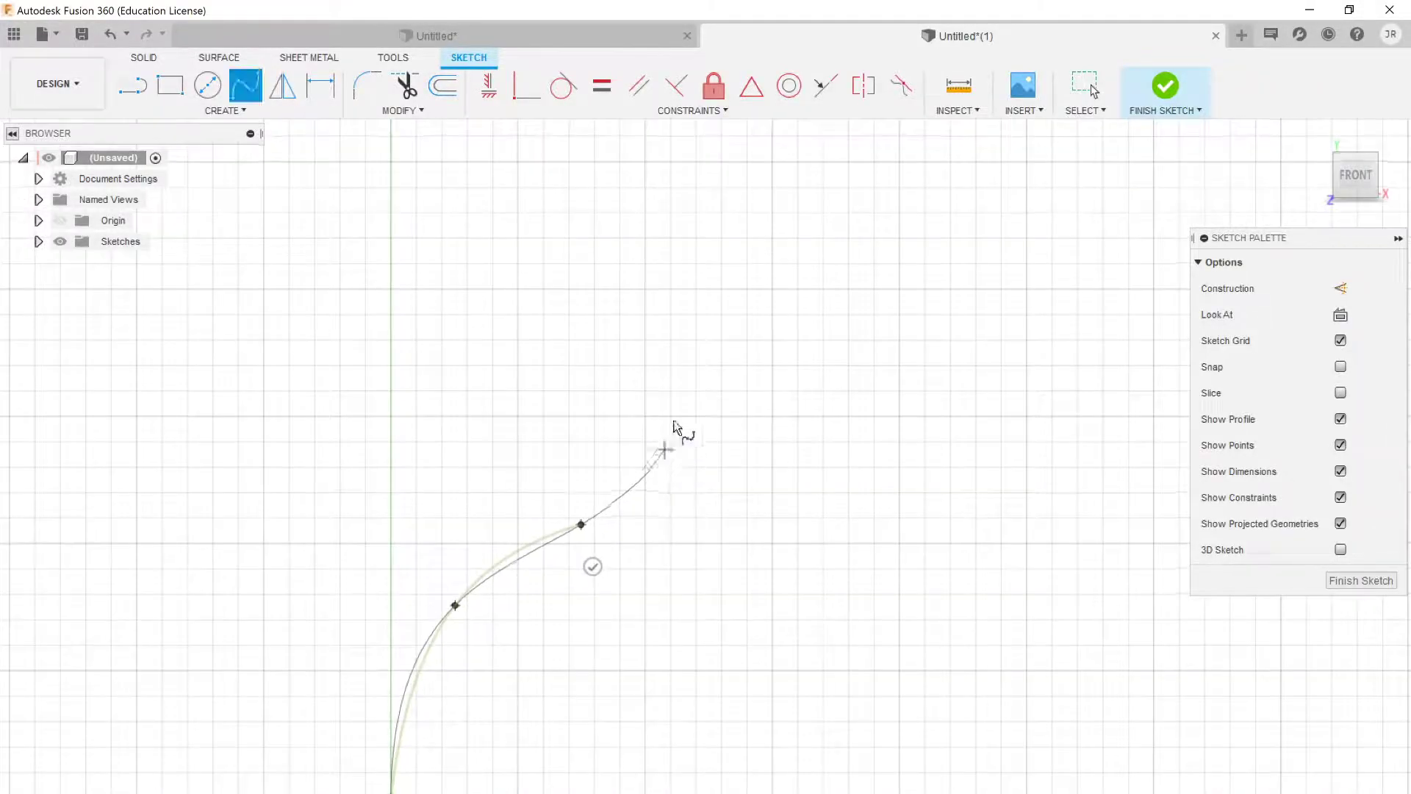
{"action": "left_click", "coordinate": [673, 232]}
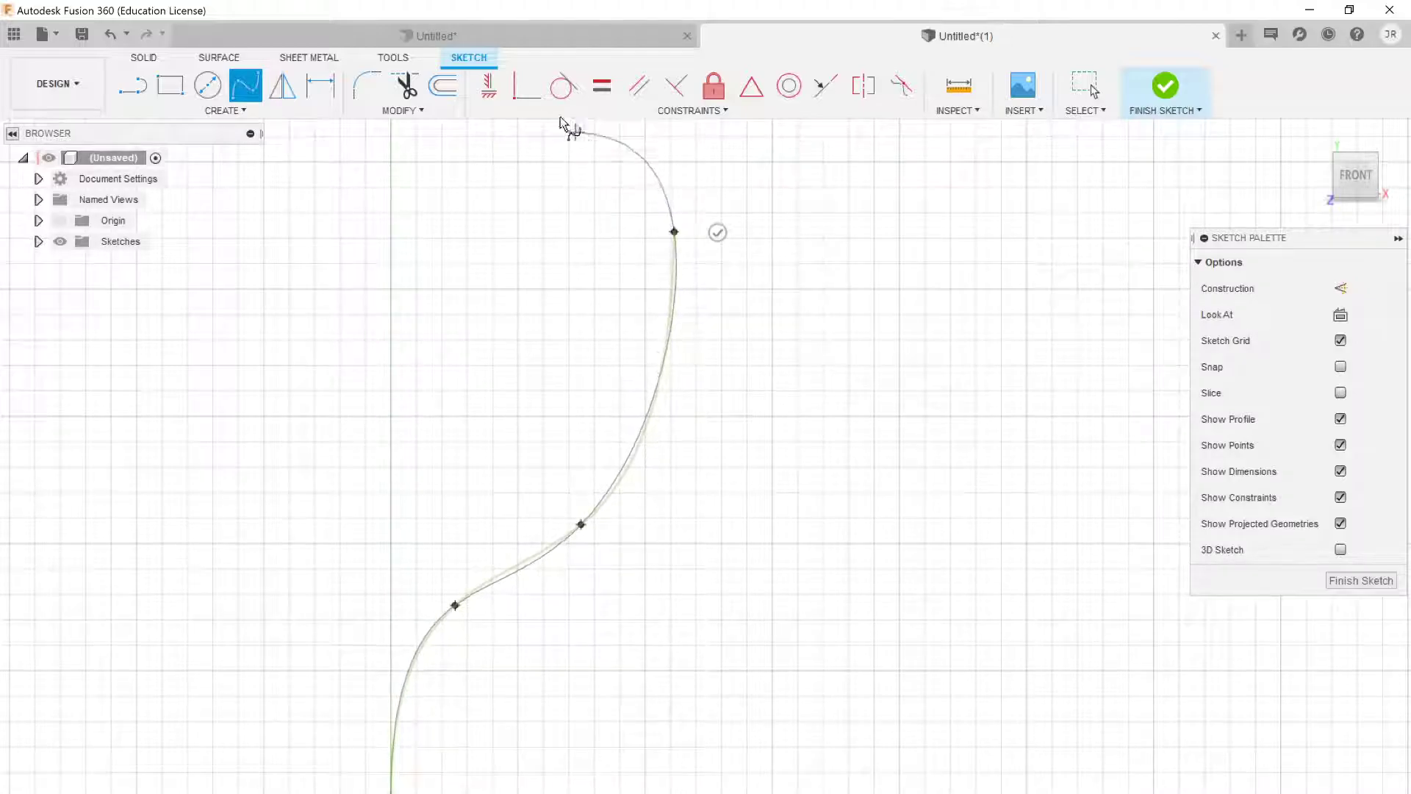
{"action": "middle_click_drag", "start_coordinate": [573, 241], "coordinate": [608, 312]}
{"action": "scroll", "coordinate": [599, 305], "scroll_direction": "down", "scroll_amount": 2}
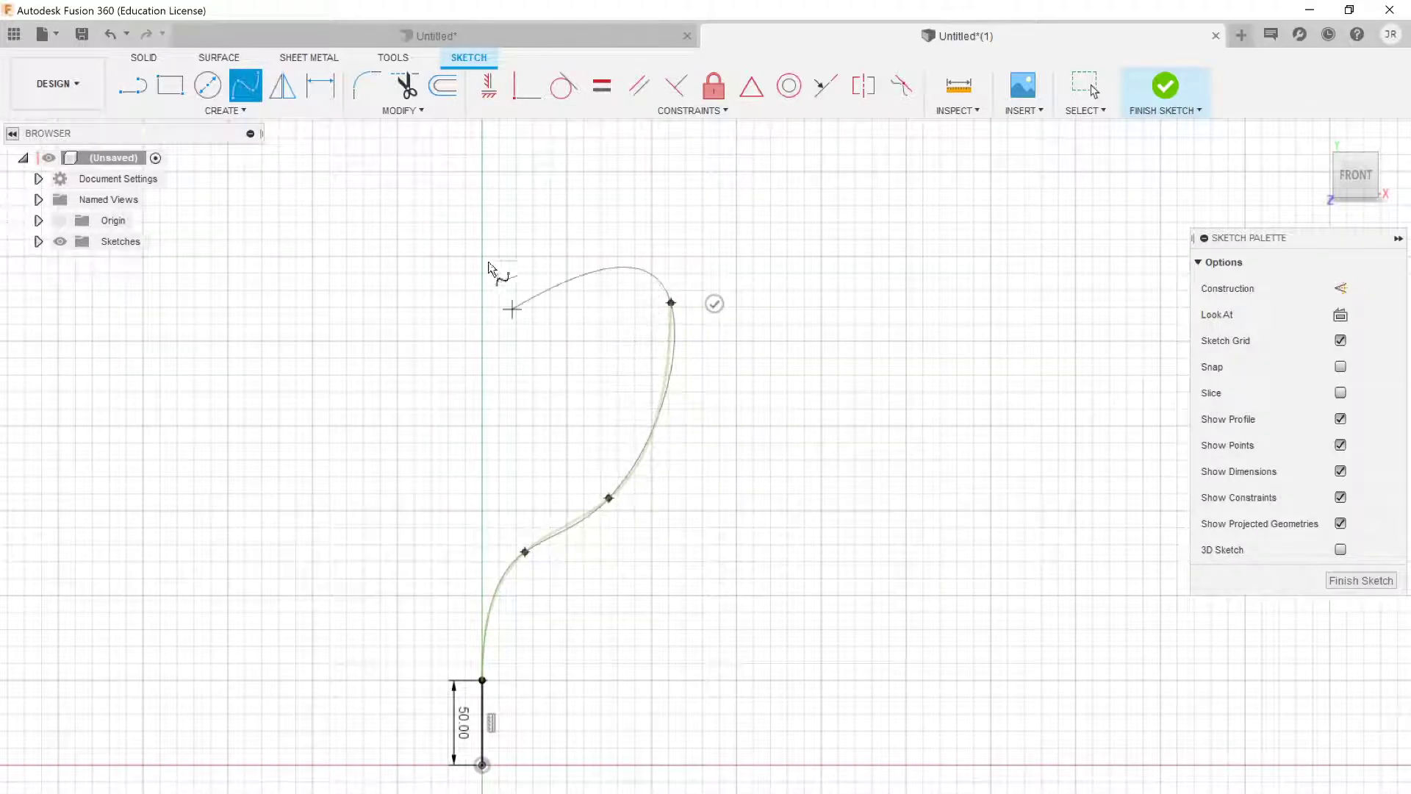
{"action": "left_click", "coordinate": [518, 163]}
{"action": "middle_click_drag", "start_coordinate": [526, 156], "coordinate": [530, 215]}
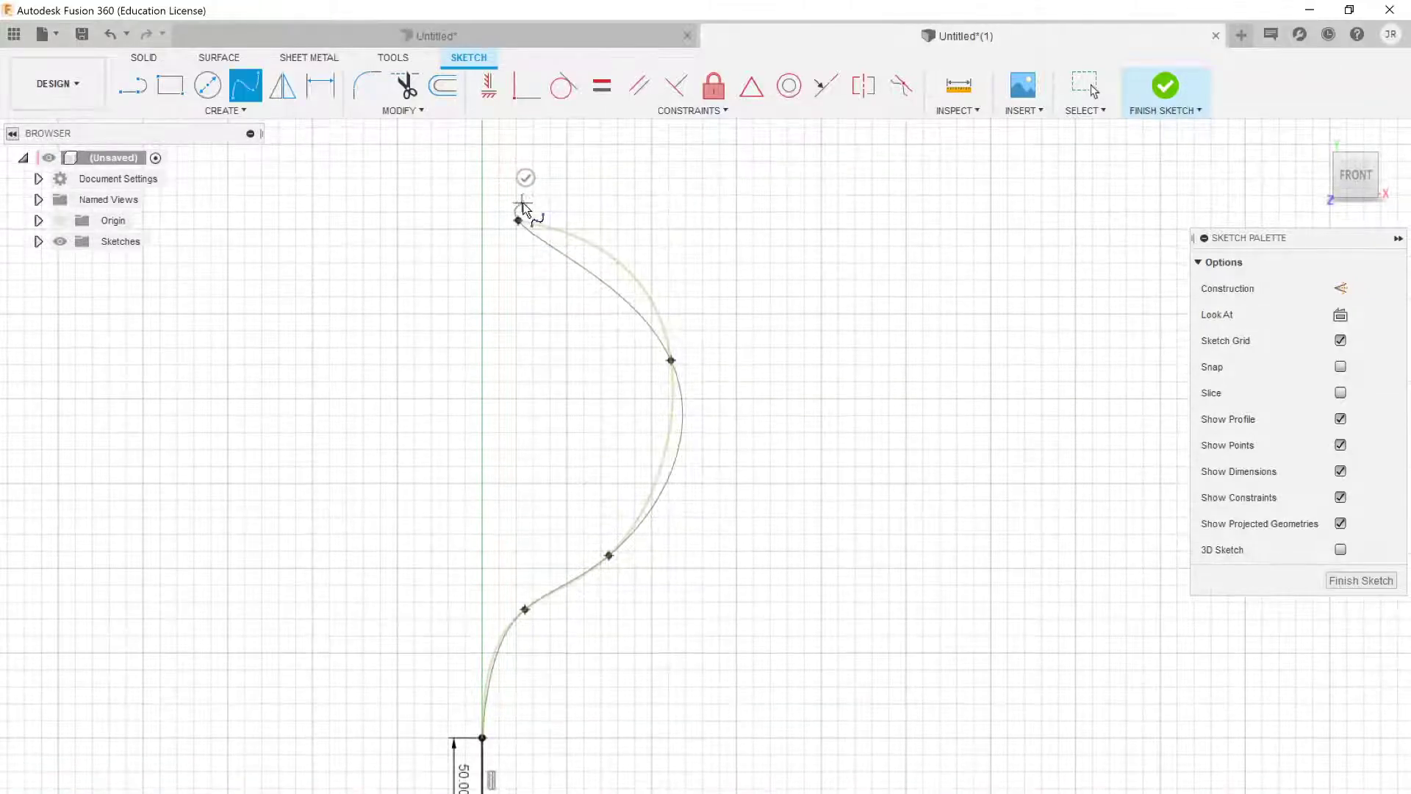
{"action": "left_click", "coordinate": [524, 178]}
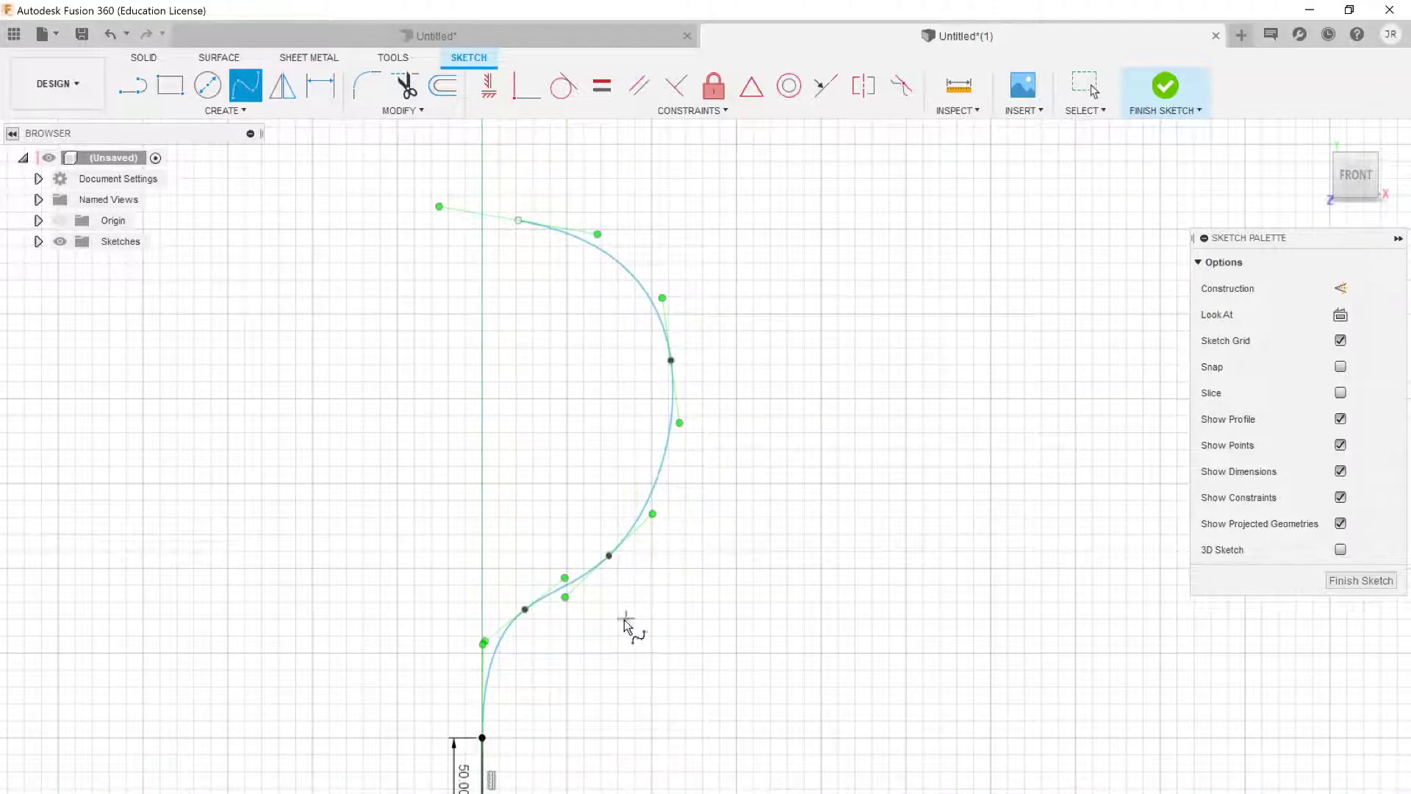
{"action": "key", "text": "Escape"}
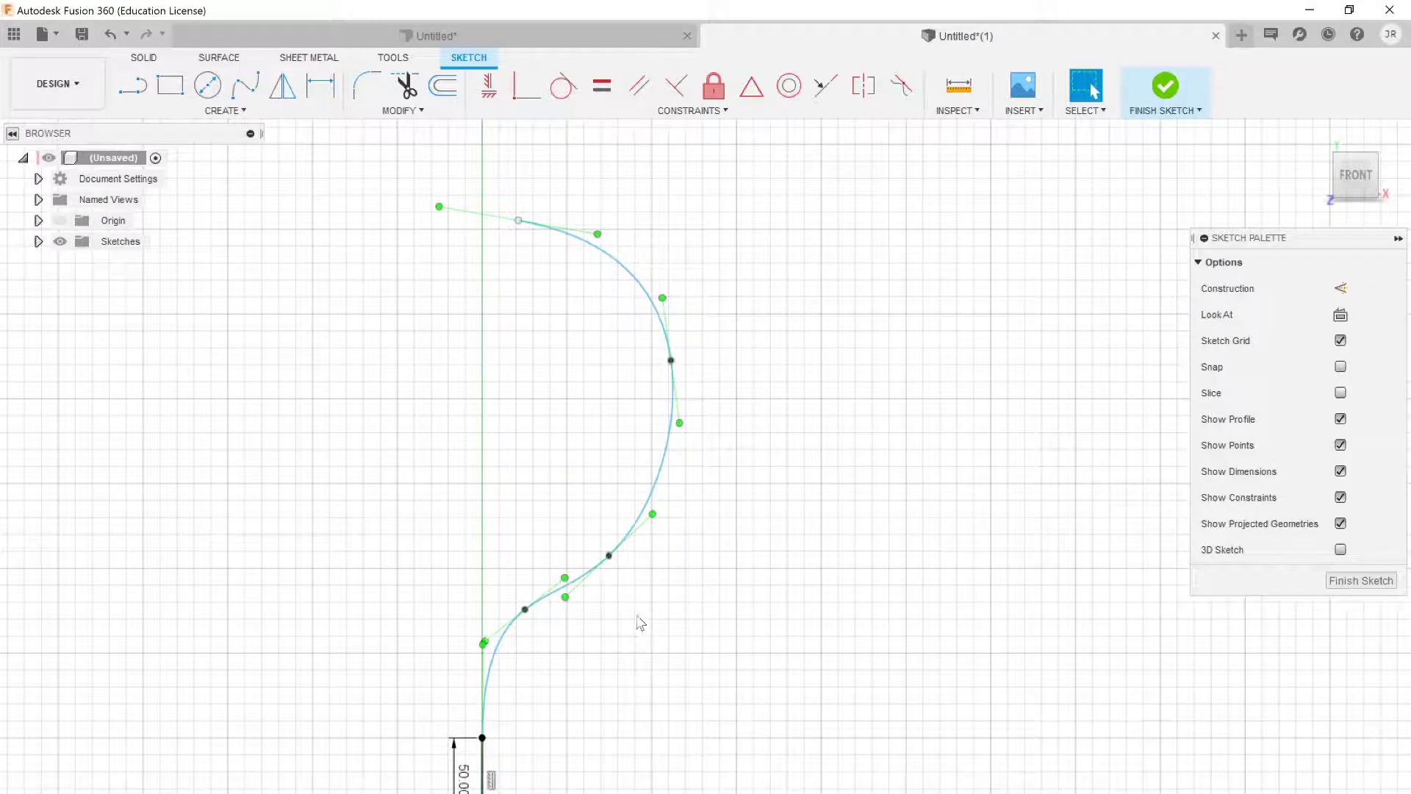
{"action": "left_click", "coordinate": [779, 618]}
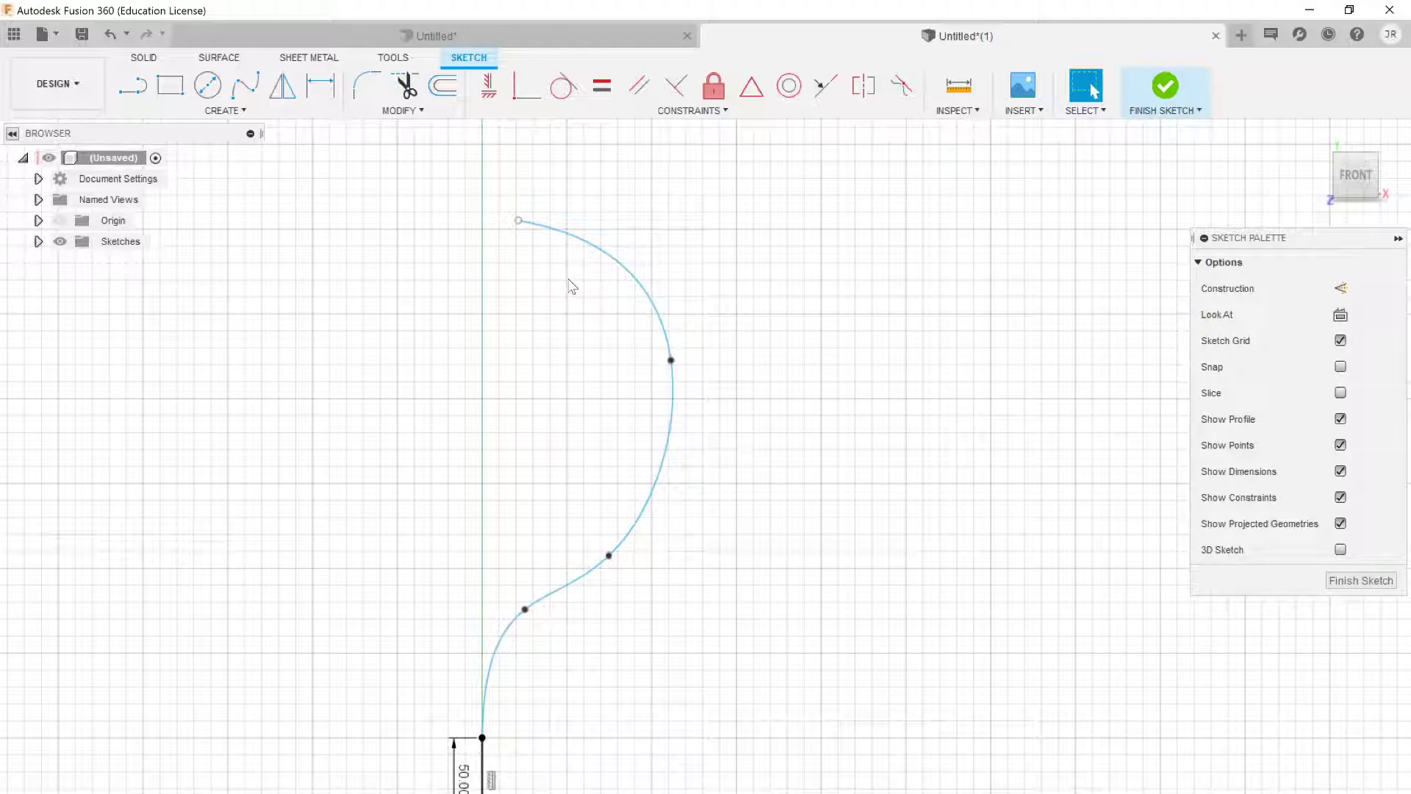
Step: Reshape the spline's upper end with its tangent handle, swinging it upward and back to a gentle downward slope
{"action": "left_click", "coordinate": [518, 220]}
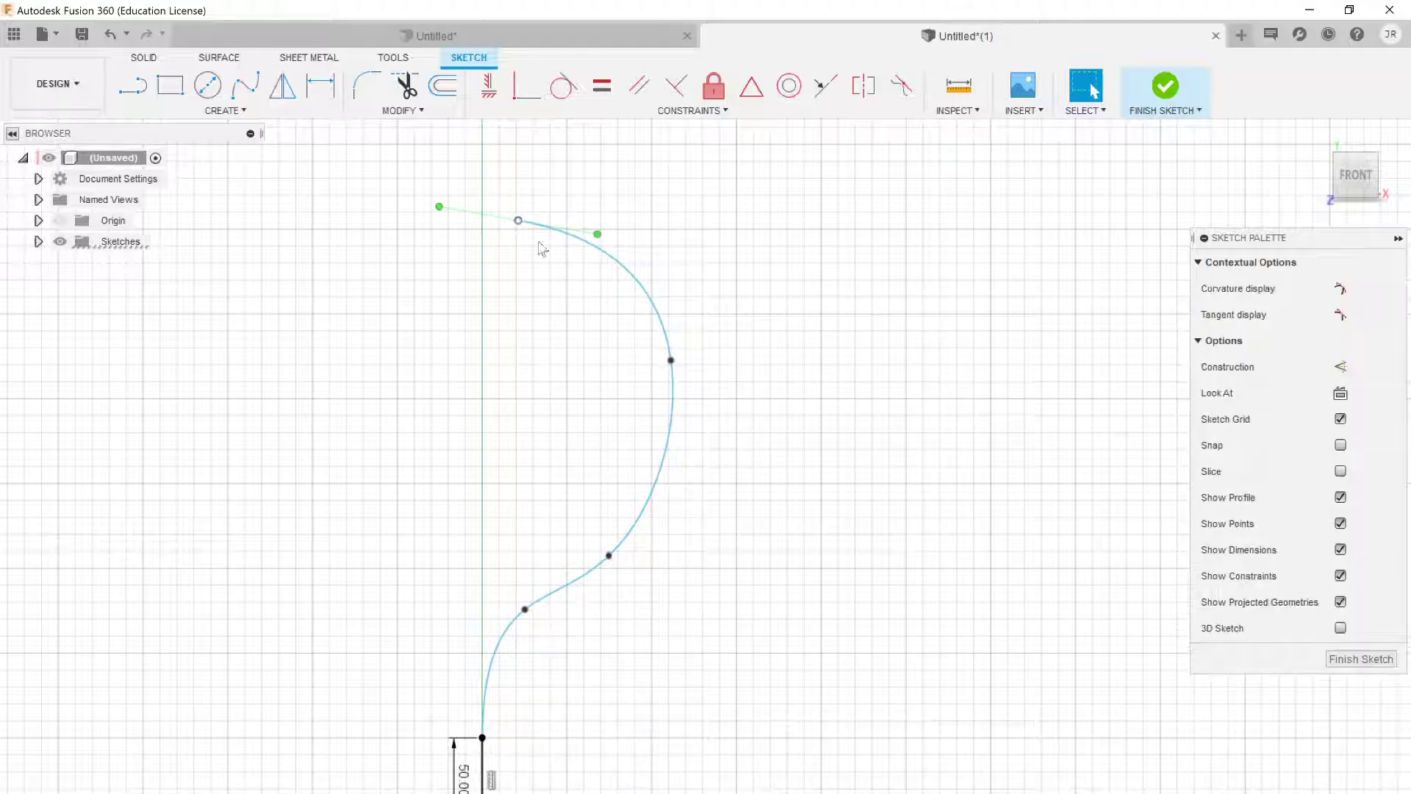
{"action": "left_click", "coordinate": [671, 360]}
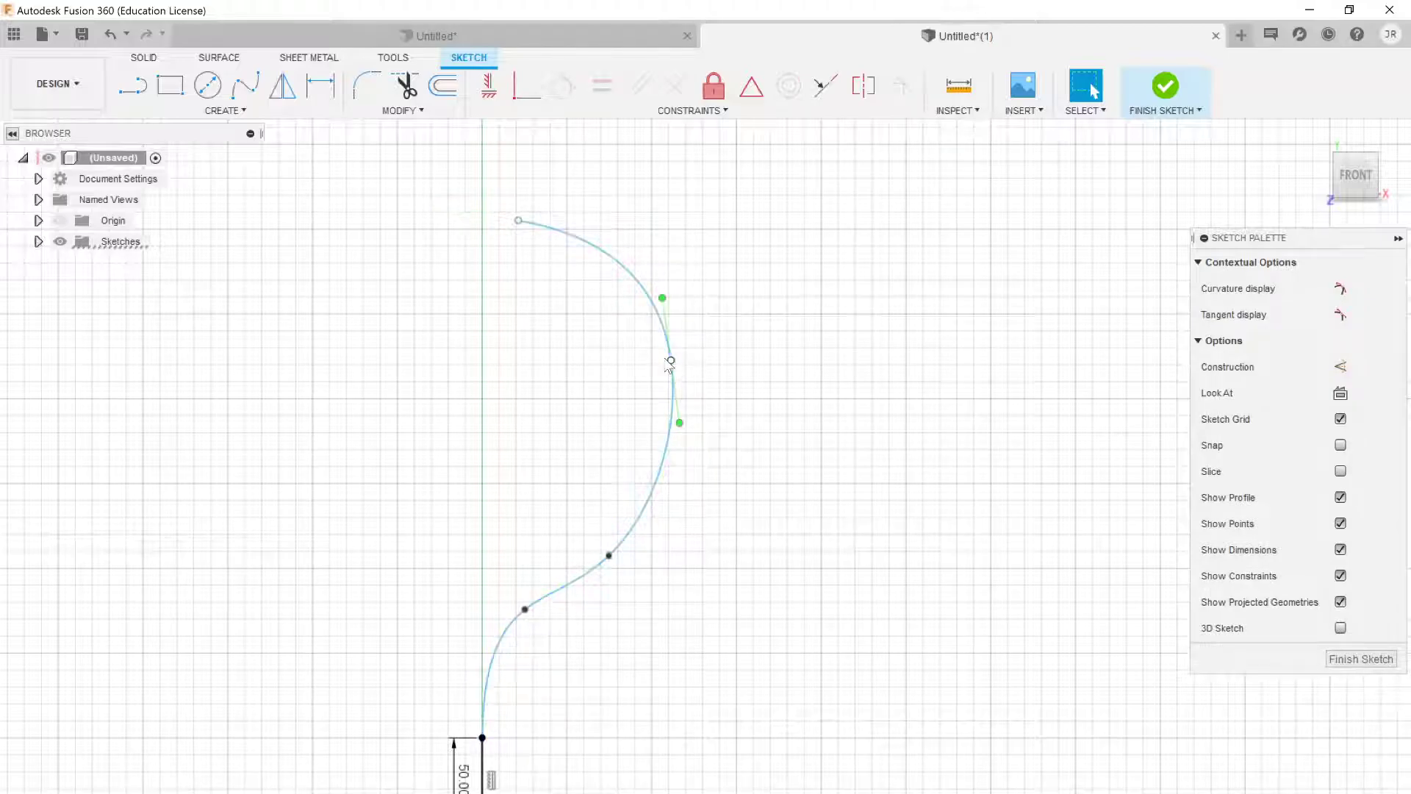
{"action": "left_click", "coordinate": [518, 221]}
{"action": "left_click", "coordinate": [598, 236]}
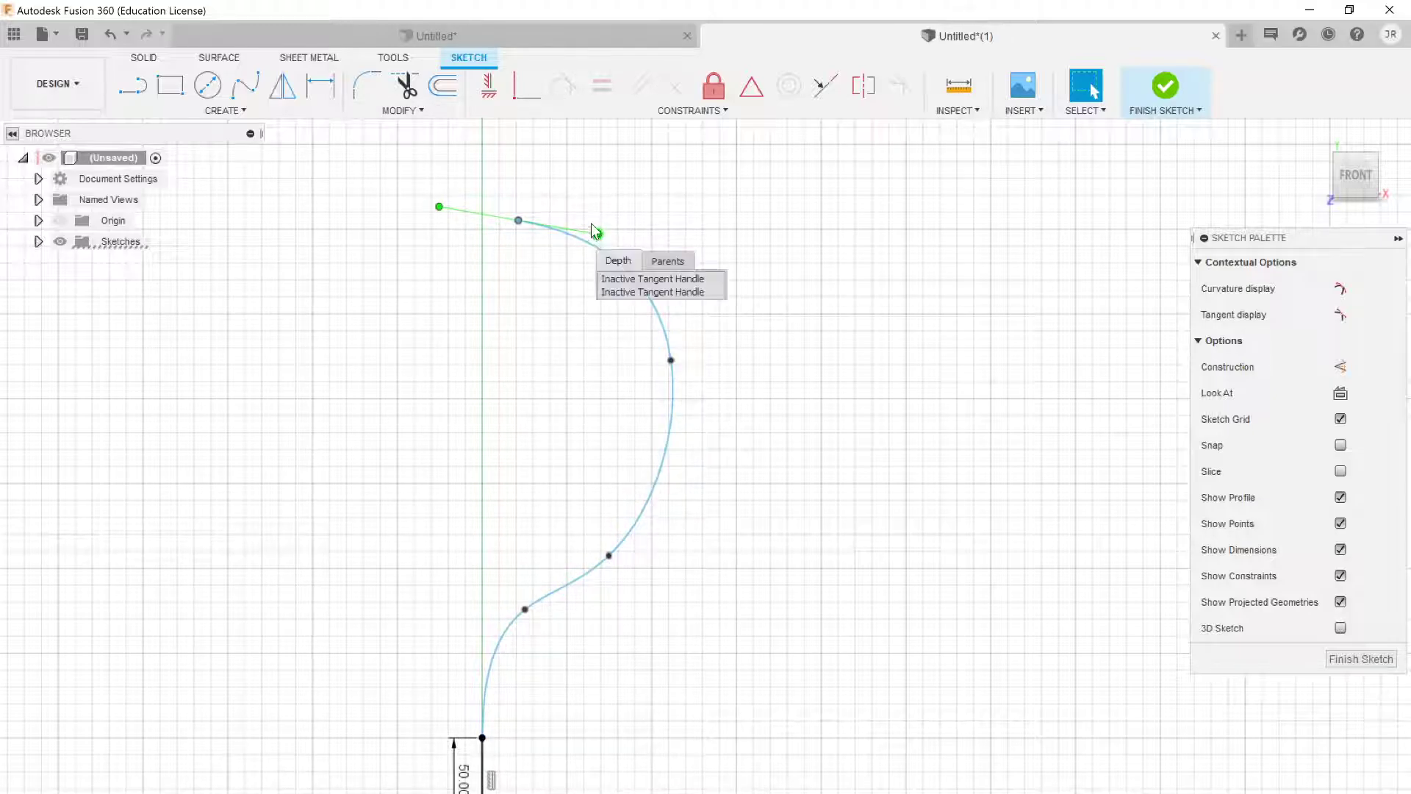
{"action": "left_click", "coordinate": [615, 218]}
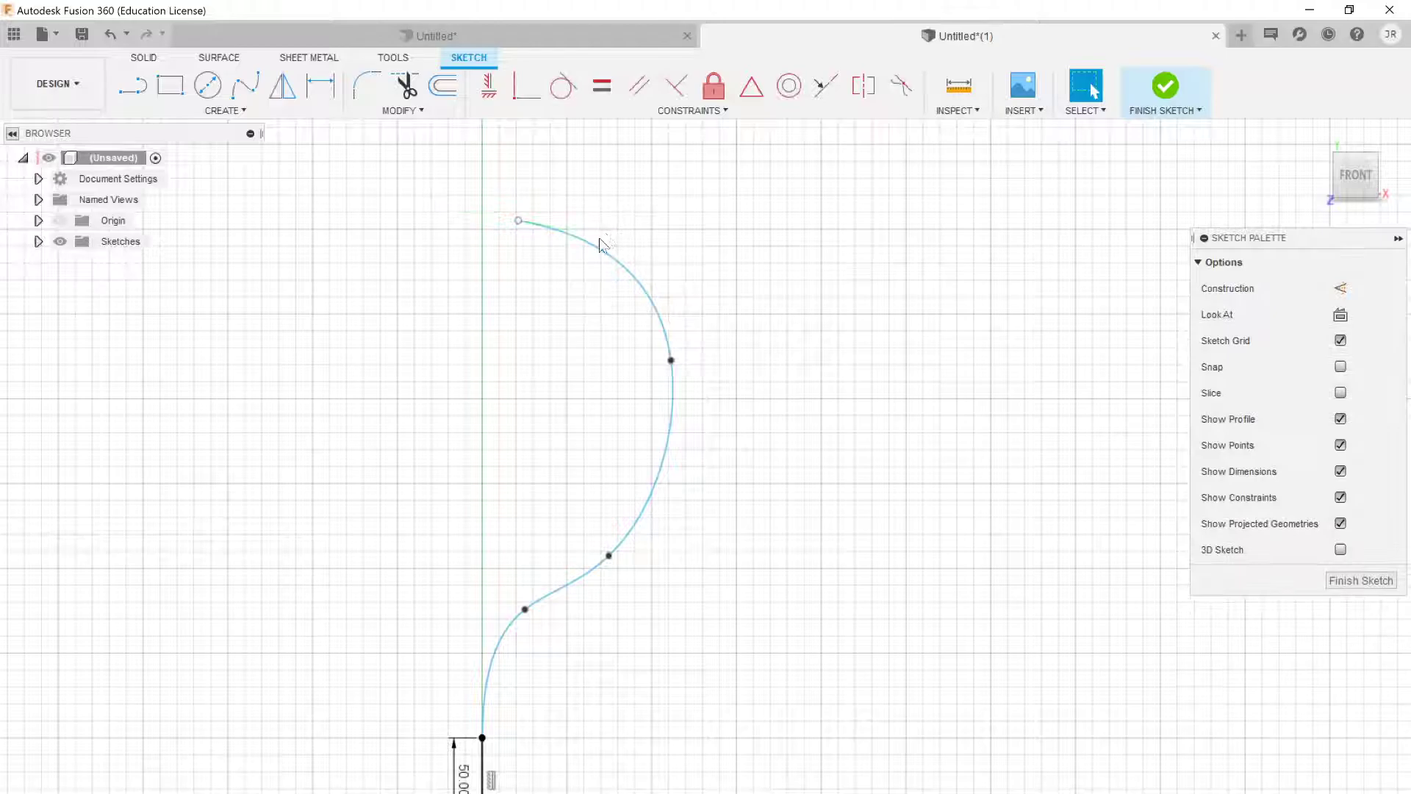
{"action": "left_click", "coordinate": [542, 226]}
{"action": "left_click_drag", "start_coordinate": [599, 242], "coordinate": [615, 158]}
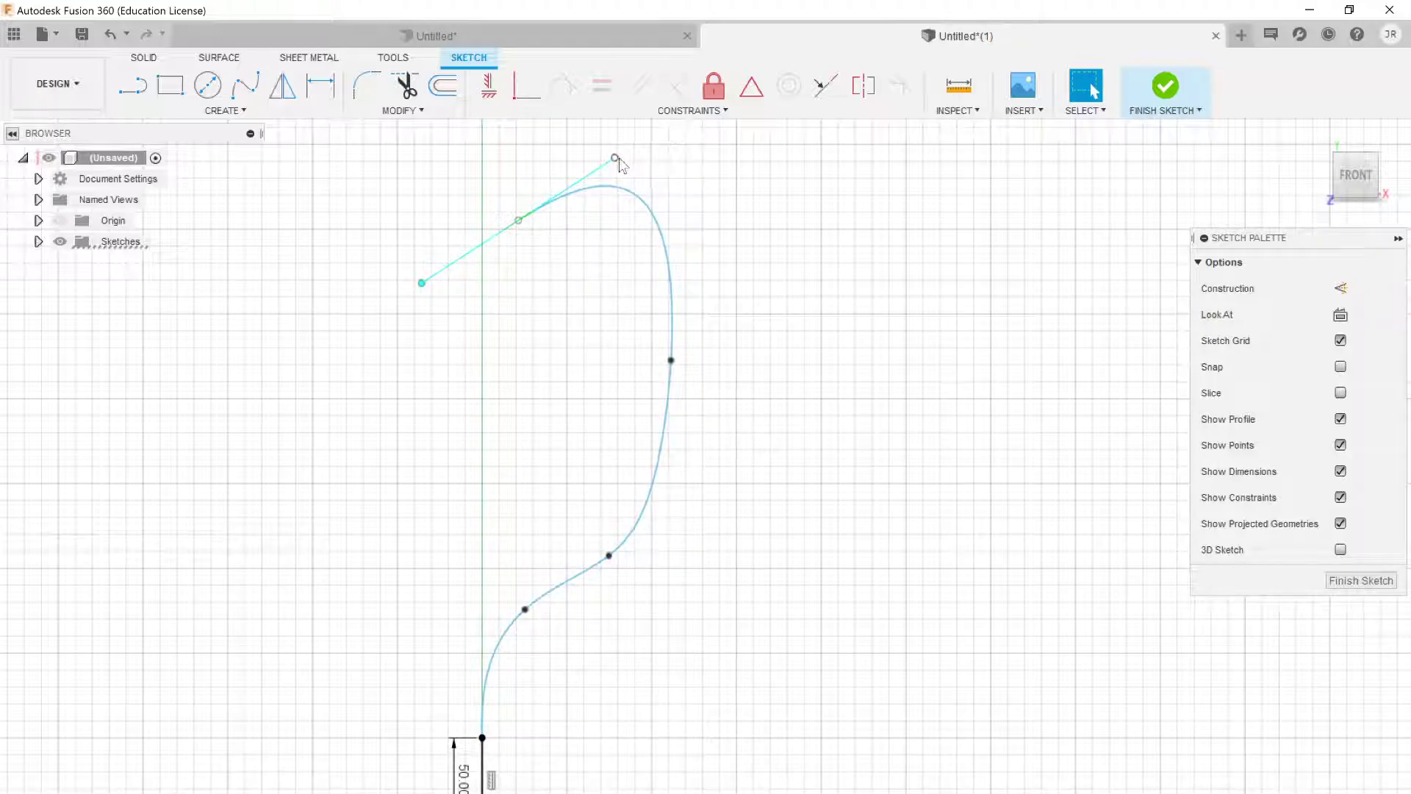
{"action": "left_click_drag", "start_coordinate": [615, 159], "coordinate": [560, 255]}
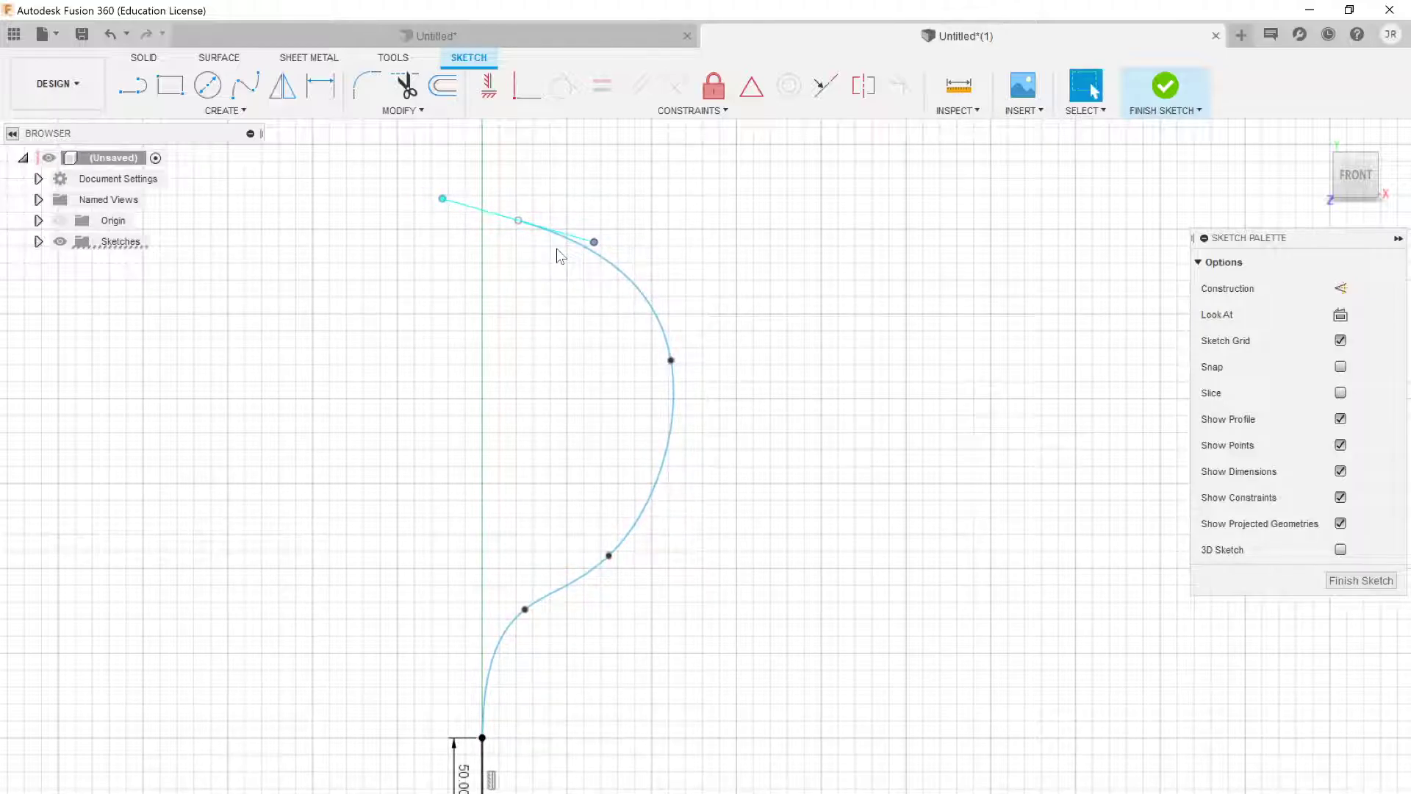
Step: Move the spline's upper end point slightly up and to the right, and finish the sketch
{"action": "left_click", "coordinate": [609, 556]}
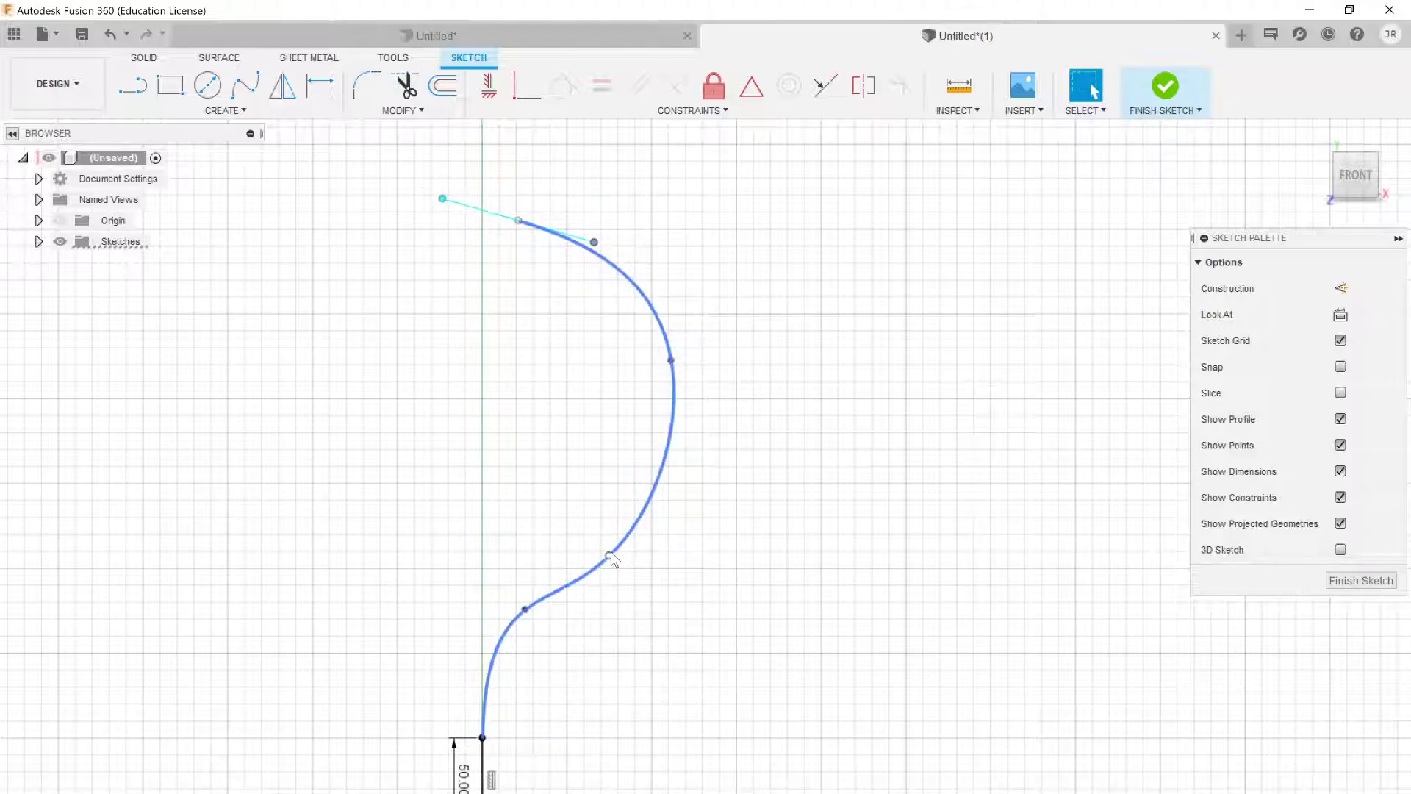
{"action": "left_click", "coordinate": [519, 222]}
{"action": "mouse_move", "coordinate": [520, 223]}
{"action": "left_mouse_down"}
{"action": "mouse_move", "coordinate": [563, 213]}
{"action": "mouse_move", "coordinate": [631, 254]}
{"action": "mouse_move", "coordinate": [593, 294]}
{"action": "mouse_move", "coordinate": [565, 225]}
{"action": "mouse_move", "coordinate": [535, 203]}
{"action": "left_mouse_up"}
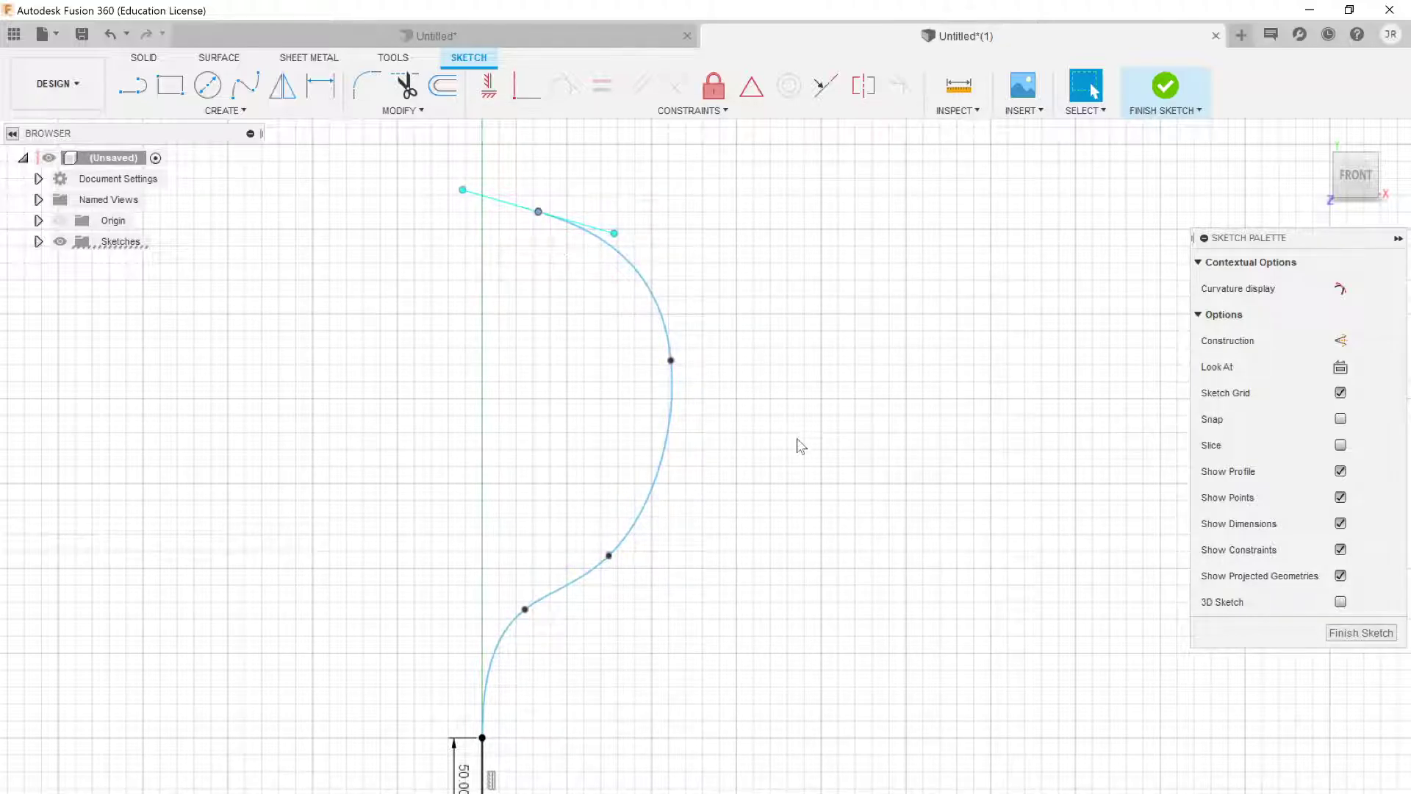
{"action": "left_click", "coordinate": [1359, 633]}
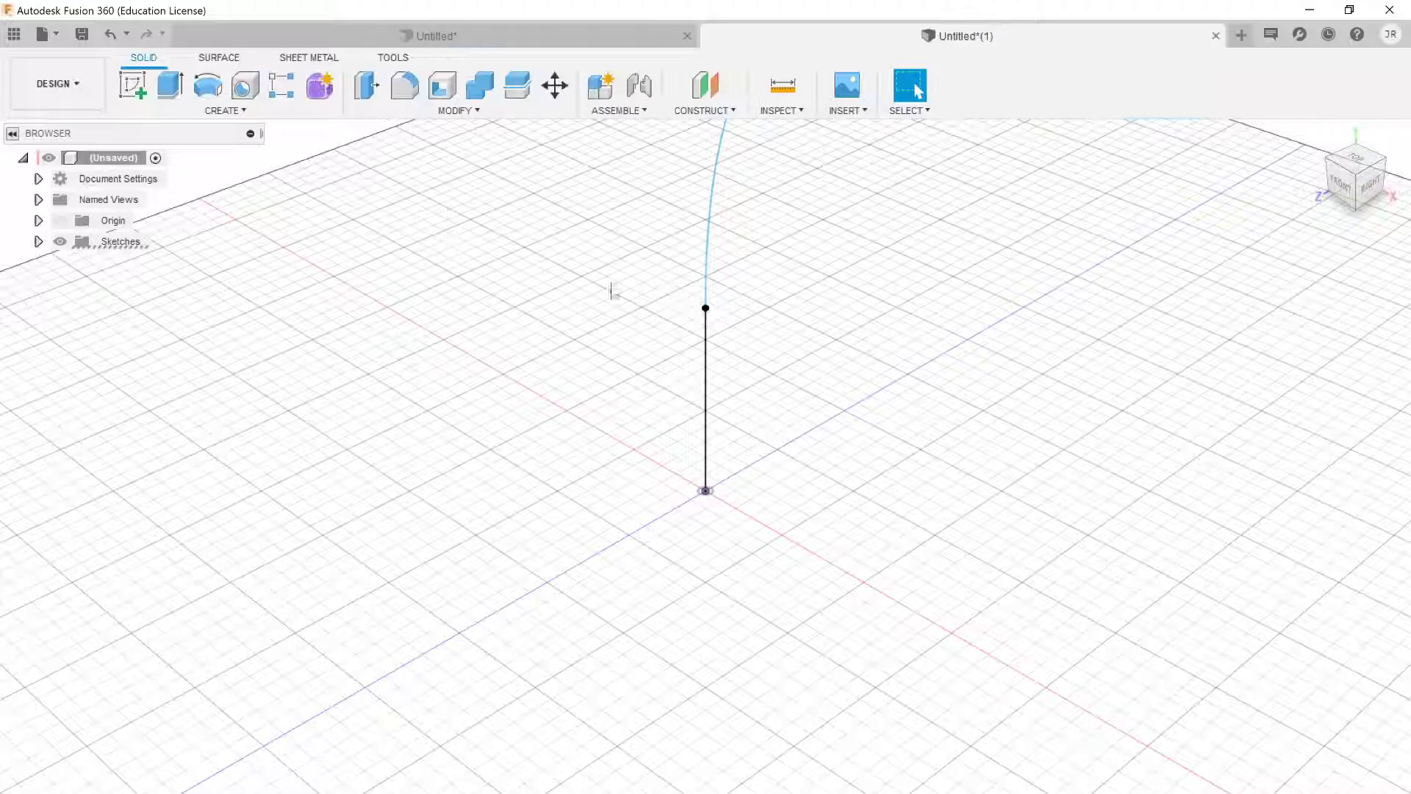
{"action": "left_click", "coordinate": [1344, 186]}
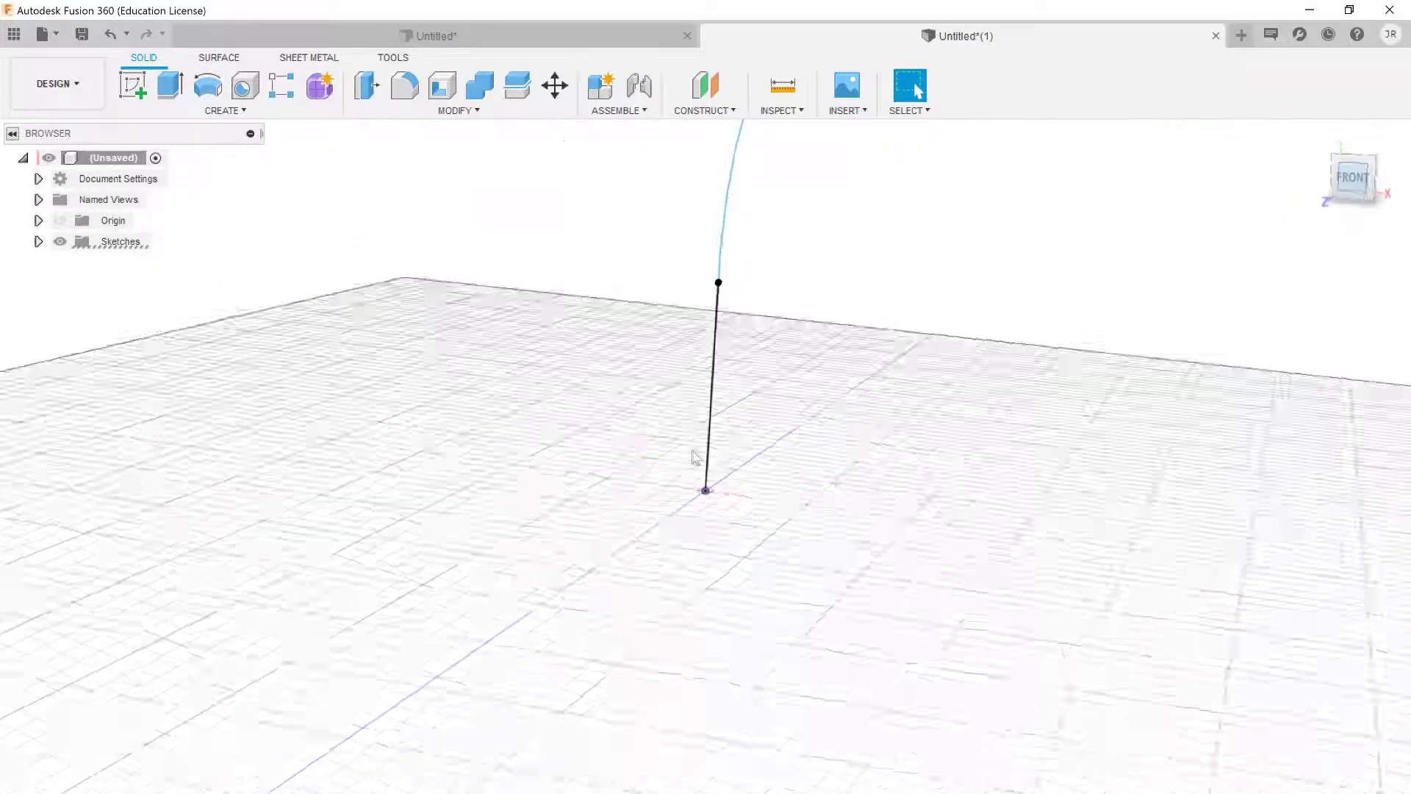
Step: Examine the finished line-and-spline curve from the front and in 3D, from its base at the origin to its upper end
{"action": "scroll", "coordinate": [564, 576], "scroll_direction": "up", "scroll_amount": 8}
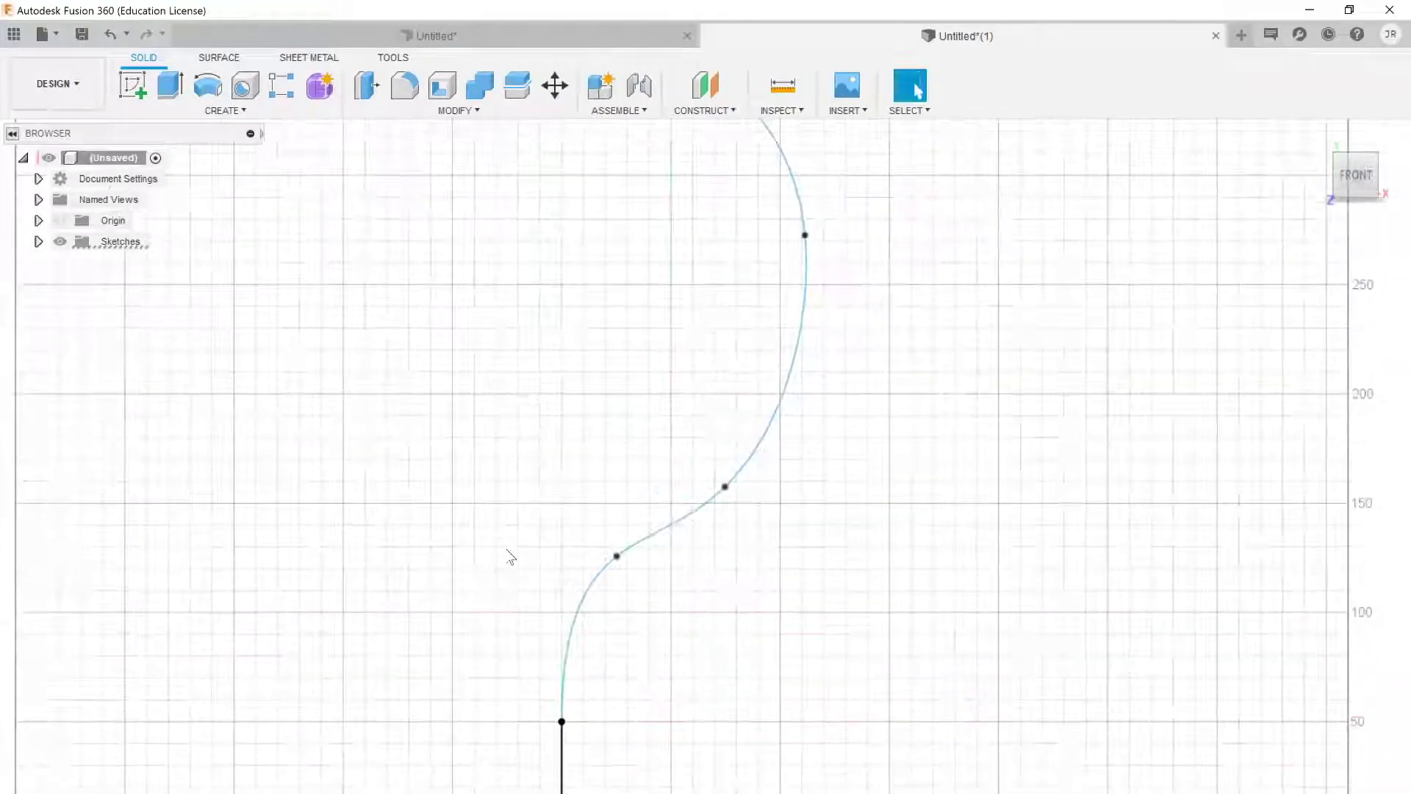
{"action": "scroll", "coordinate": [510, 557], "scroll_direction": "down", "scroll_amount": 4}
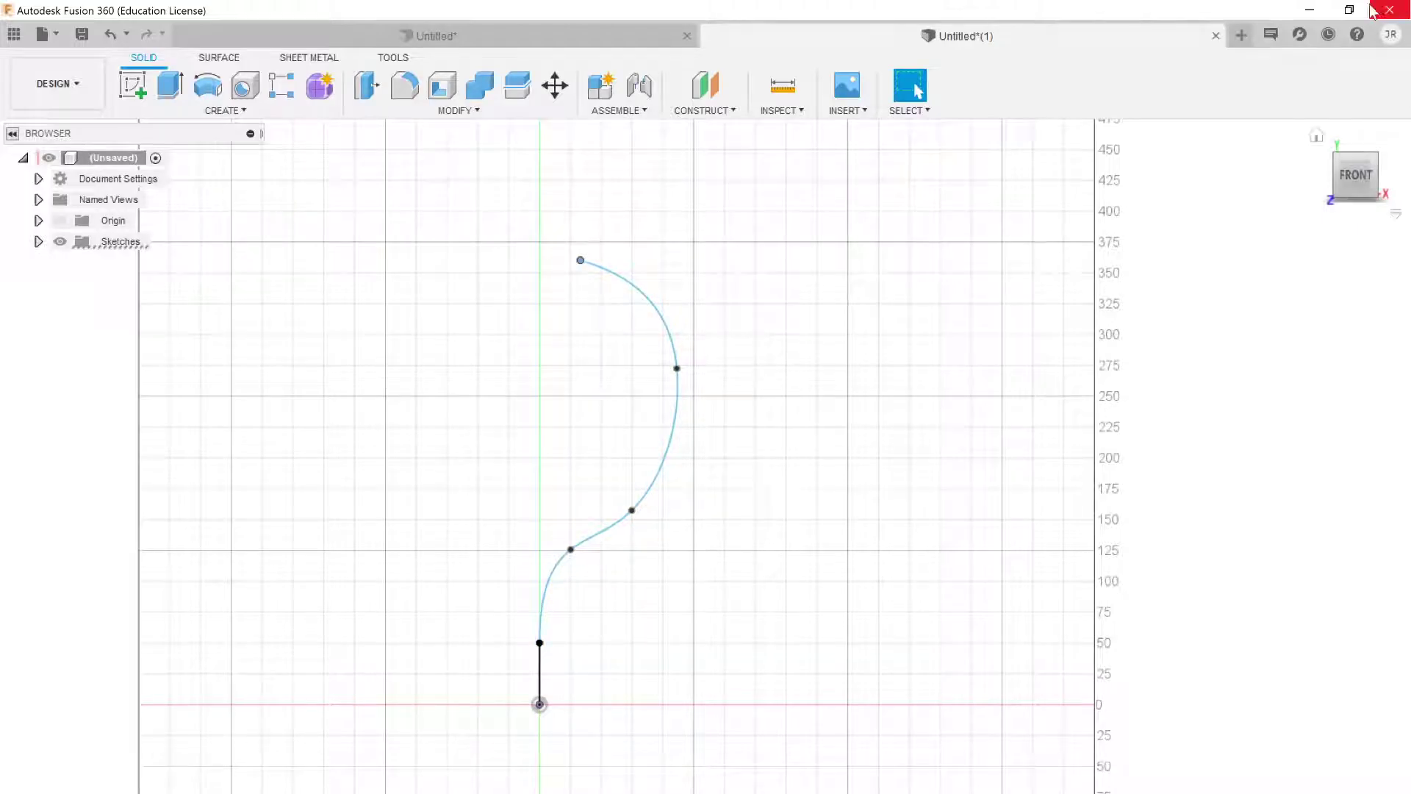
{"action": "left_click", "coordinate": [1316, 135]}
{"action": "scroll", "coordinate": [693, 561], "scroll_direction": "down", "scroll_amount": 5}
{"action": "middle_click_drag", "start_coordinate": [708, 510], "coordinate": [690, 399]}
{"action": "scroll", "coordinate": [691, 399], "scroll_direction": "down", "scroll_amount": 3}
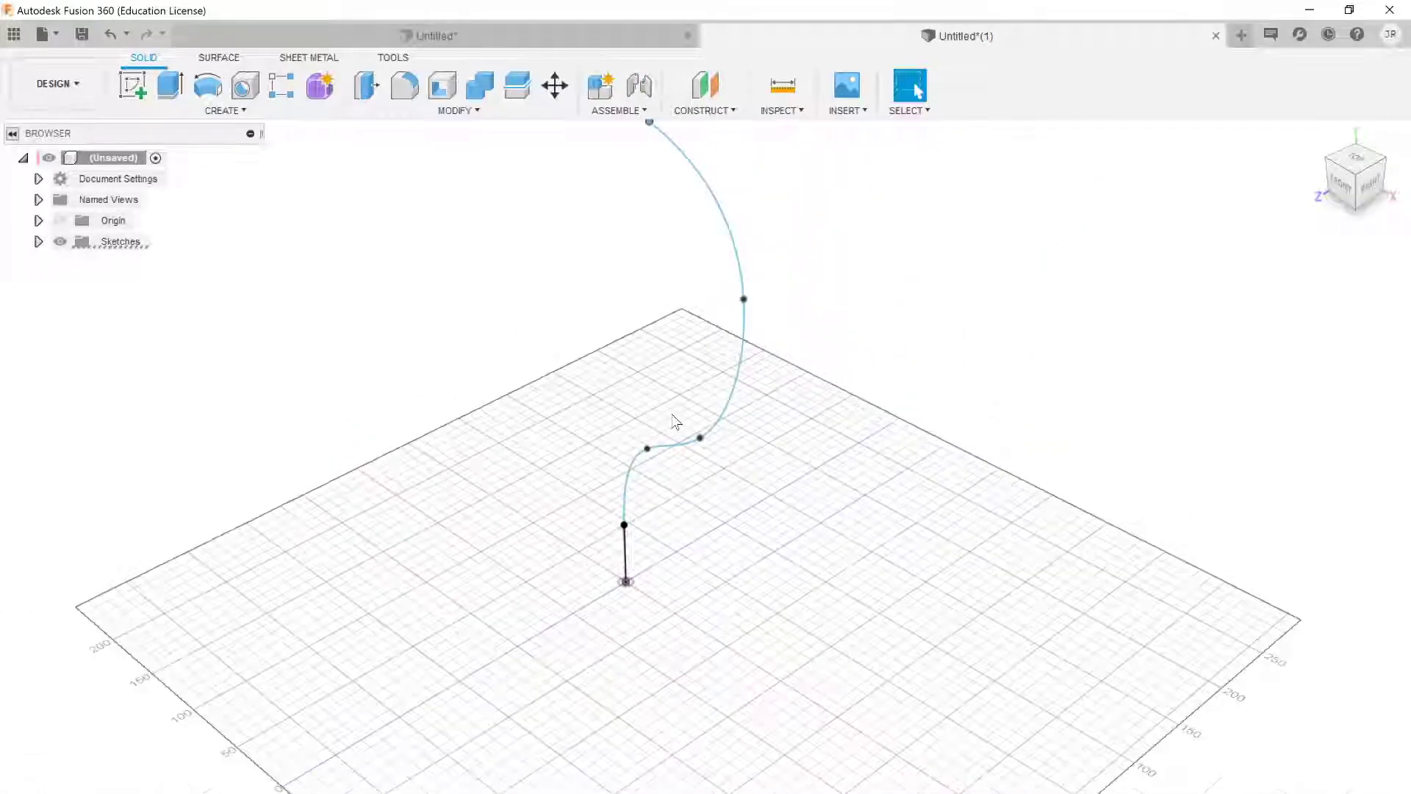
{"action": "mouse_move", "coordinate": [735, 468]}
{"action": "middle_mouse_down", "text": "shift"}
{"action": "mouse_move", "coordinate": [667, 483]}
{"action": "mouse_move", "coordinate": [756, 478]}
{"action": "middle_mouse_up", "text": "shift"}
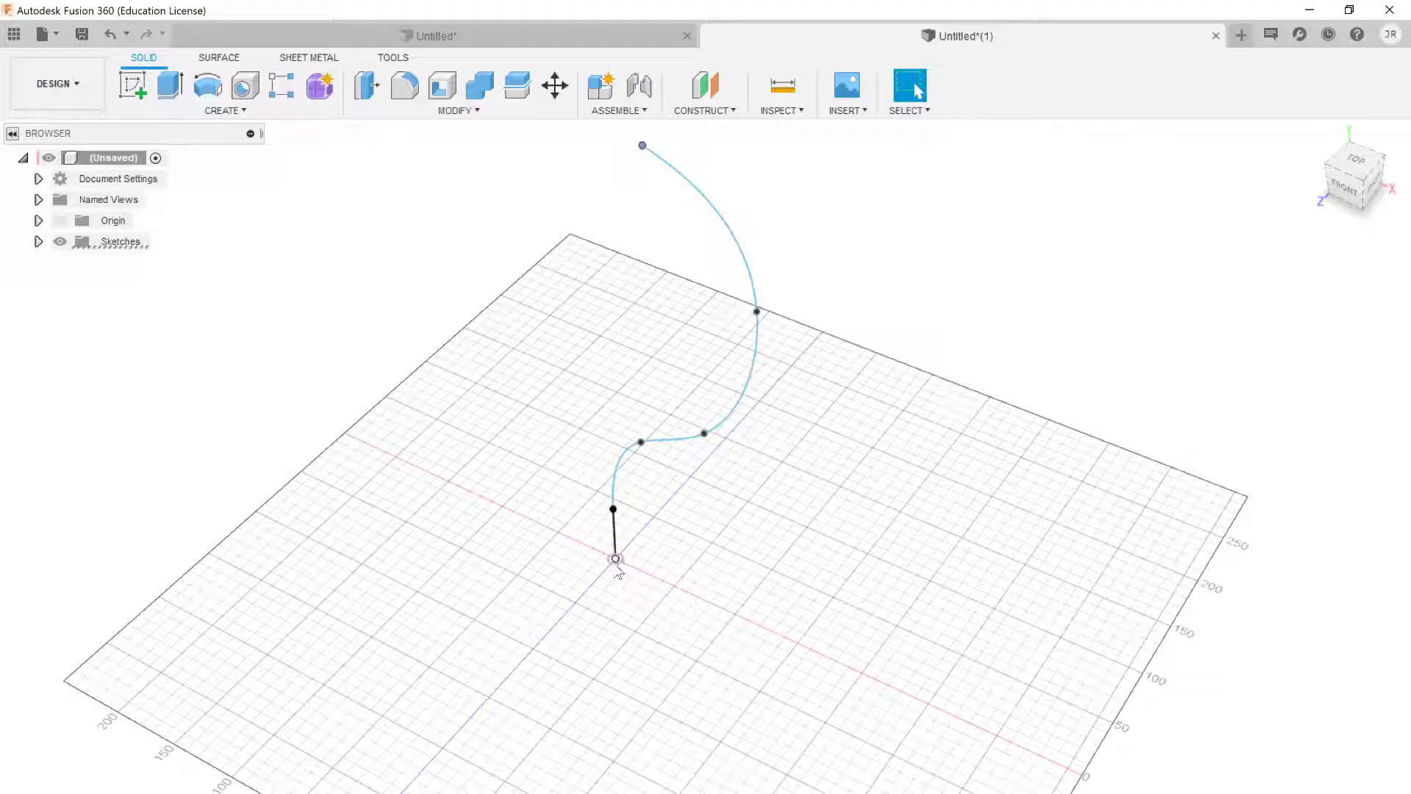
{"action": "middle_click_drag", "start_coordinate": [674, 206], "coordinate": [658, 320]}
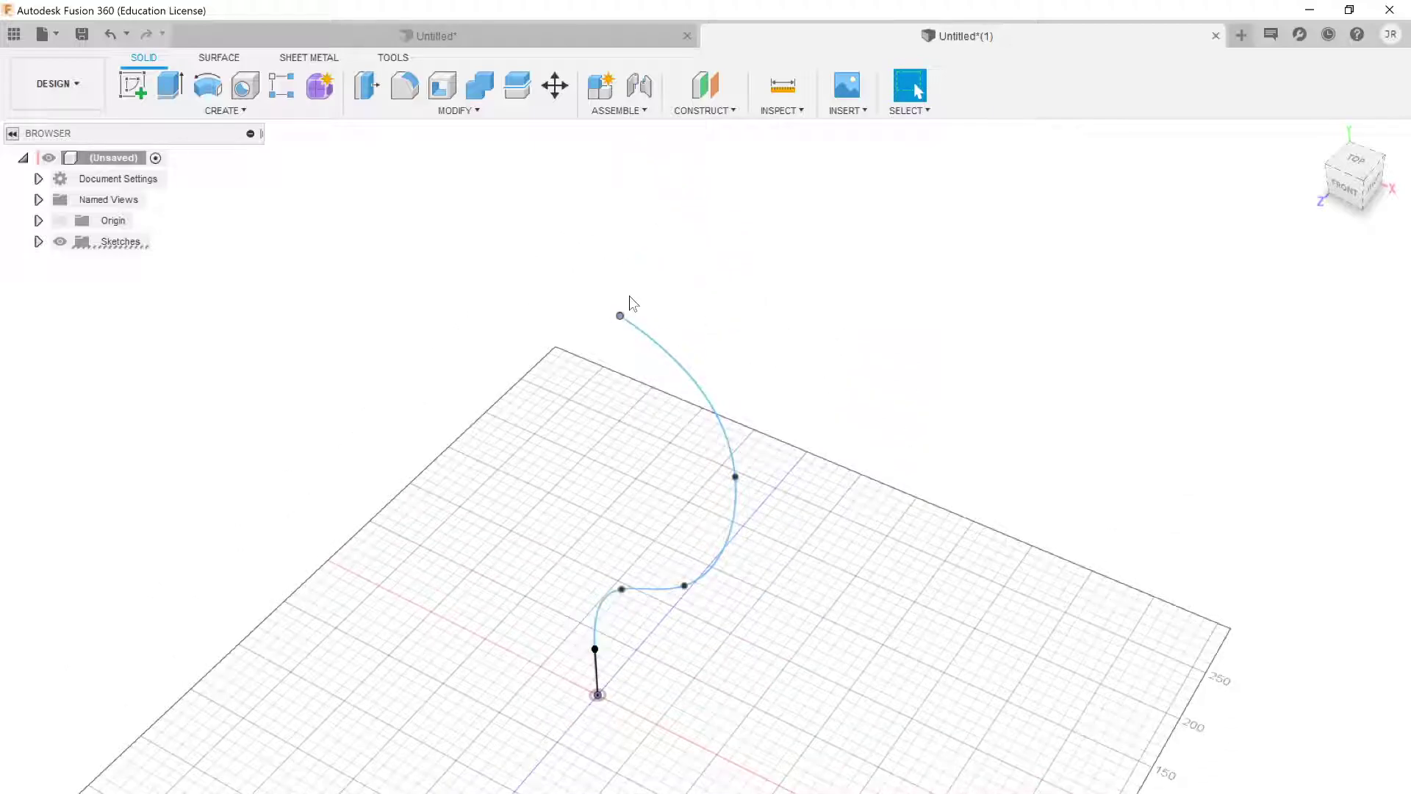
{"action": "middle_click_drag", "start_coordinate": [639, 550], "coordinate": [595, 382]}
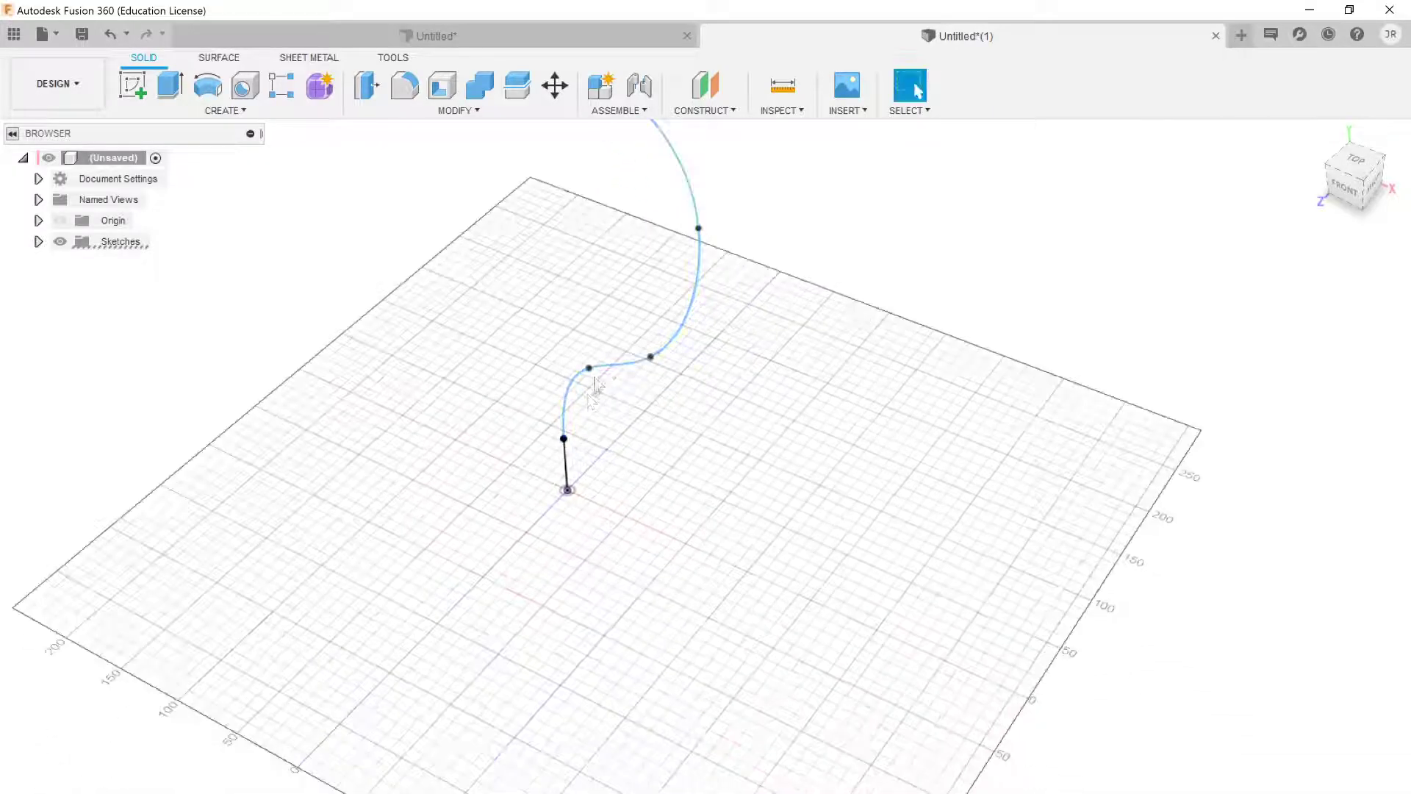
{"action": "scroll", "coordinate": [577, 490], "scroll_direction": "up", "scroll_amount": 4}
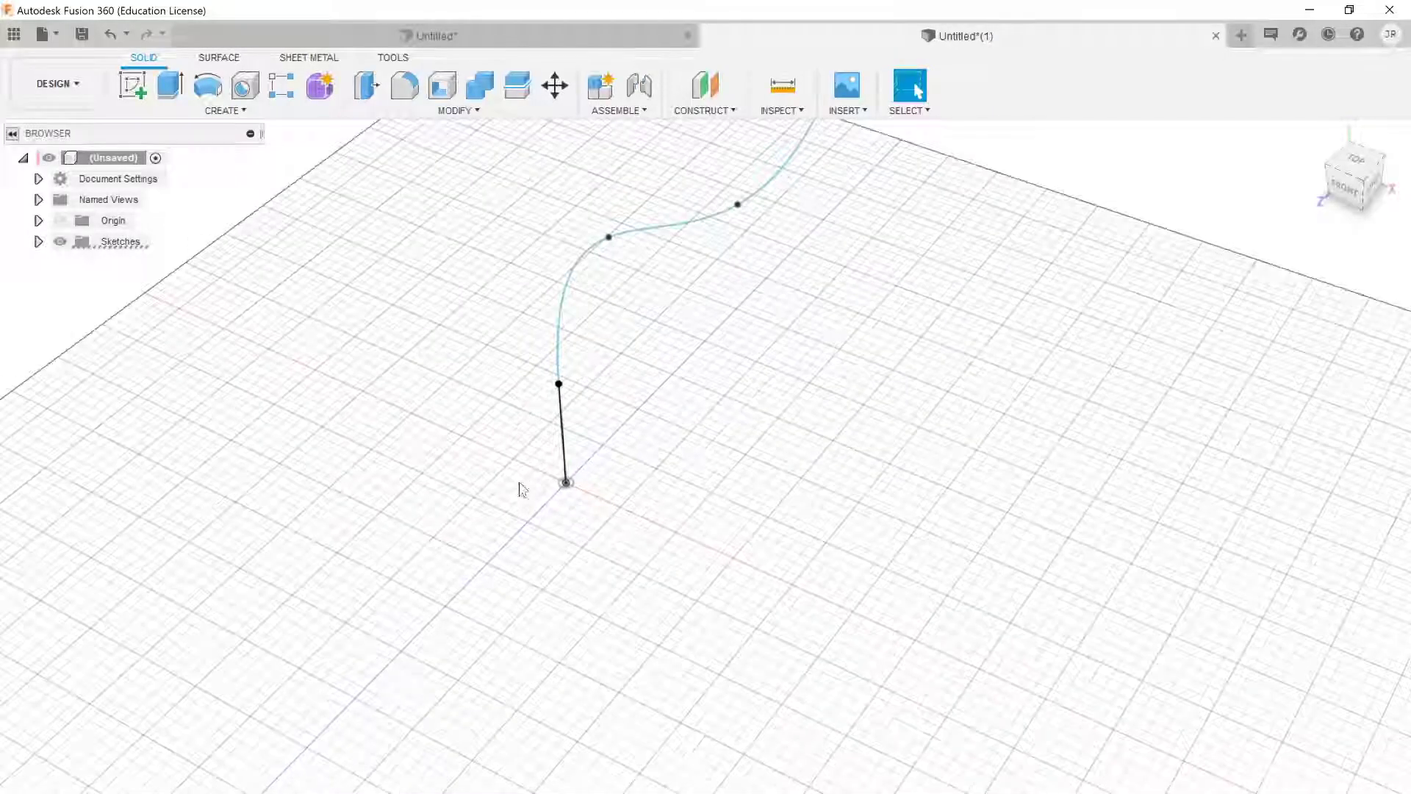
{"action": "left_click", "coordinate": [137, 73]}
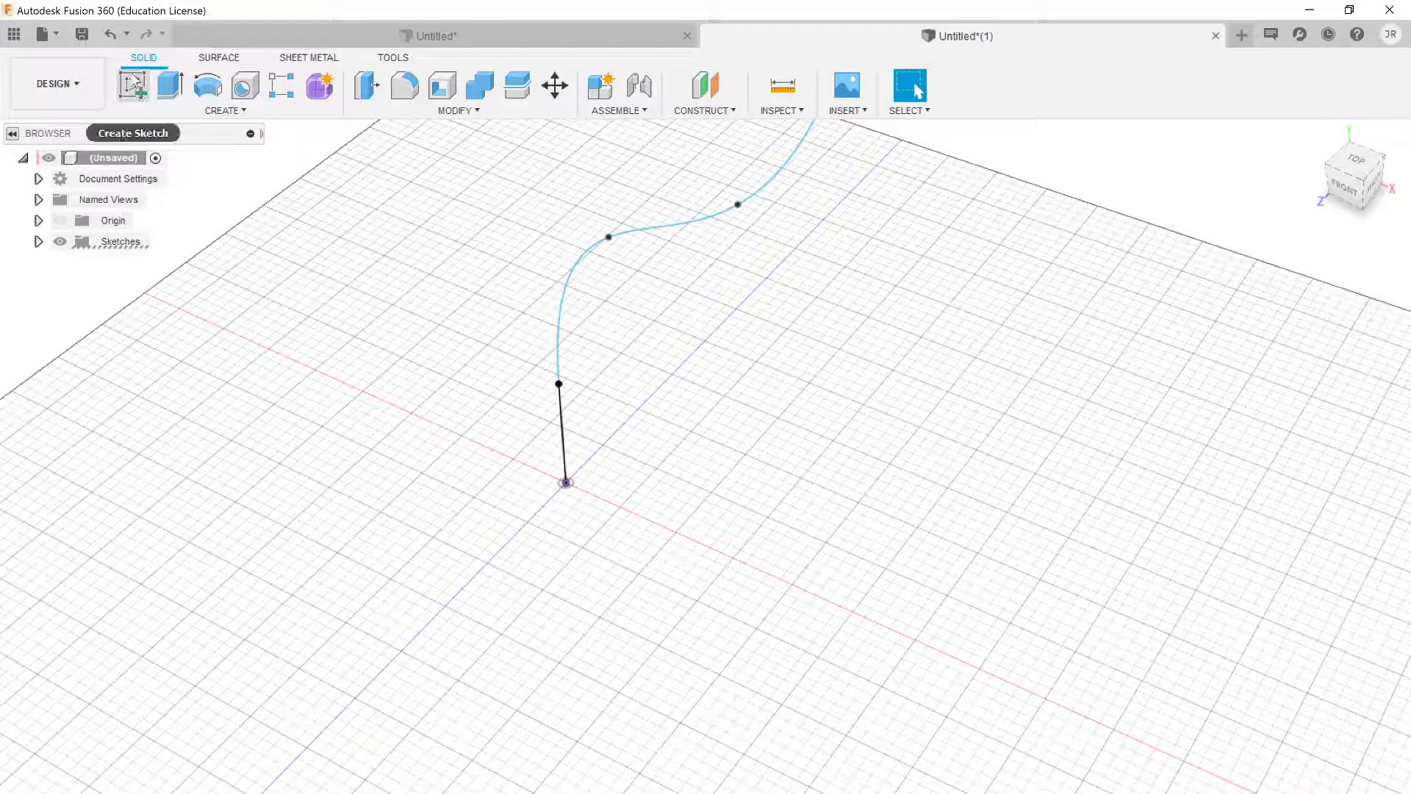
{"action": "left_click", "coordinate": [509, 485]}
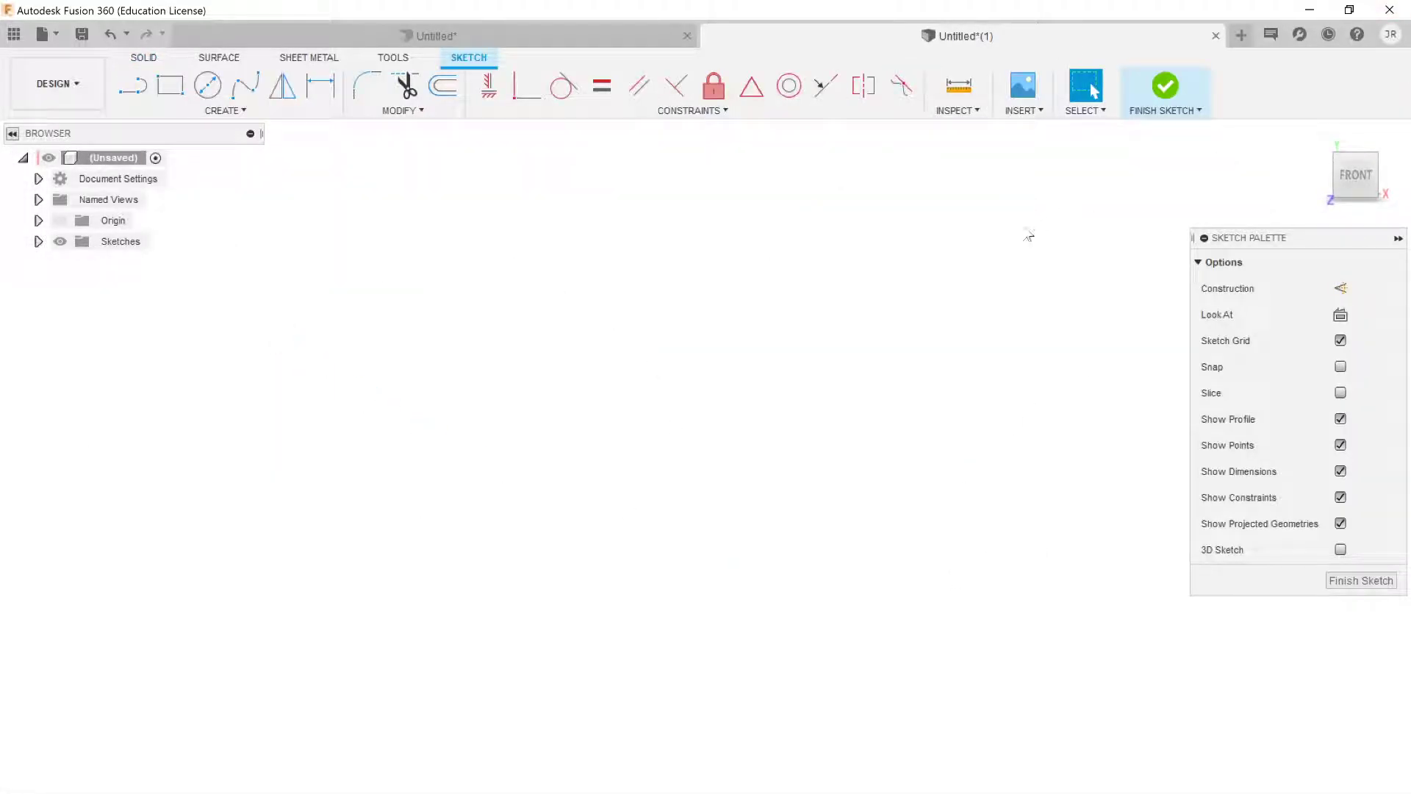
{"action": "key", "text": "ctrl+z"}
Step: Start a new sketch on the horizontal ground plane through the base of the line
{"action": "scroll", "coordinate": [662, 411], "scroll_direction": "down", "scroll_amount": 1}
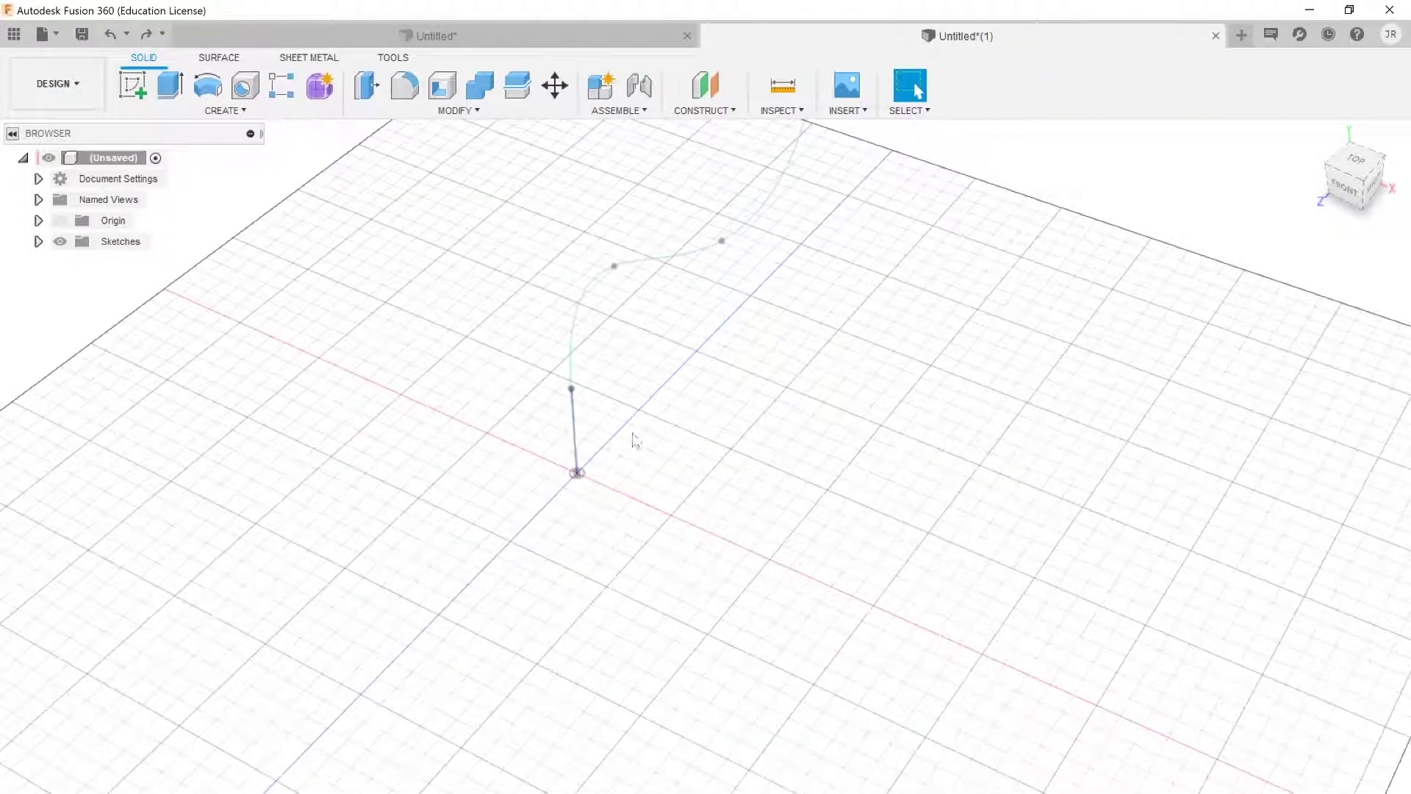
{"action": "left_click", "coordinate": [132, 84]}
{"action": "left_click", "coordinate": [595, 519]}
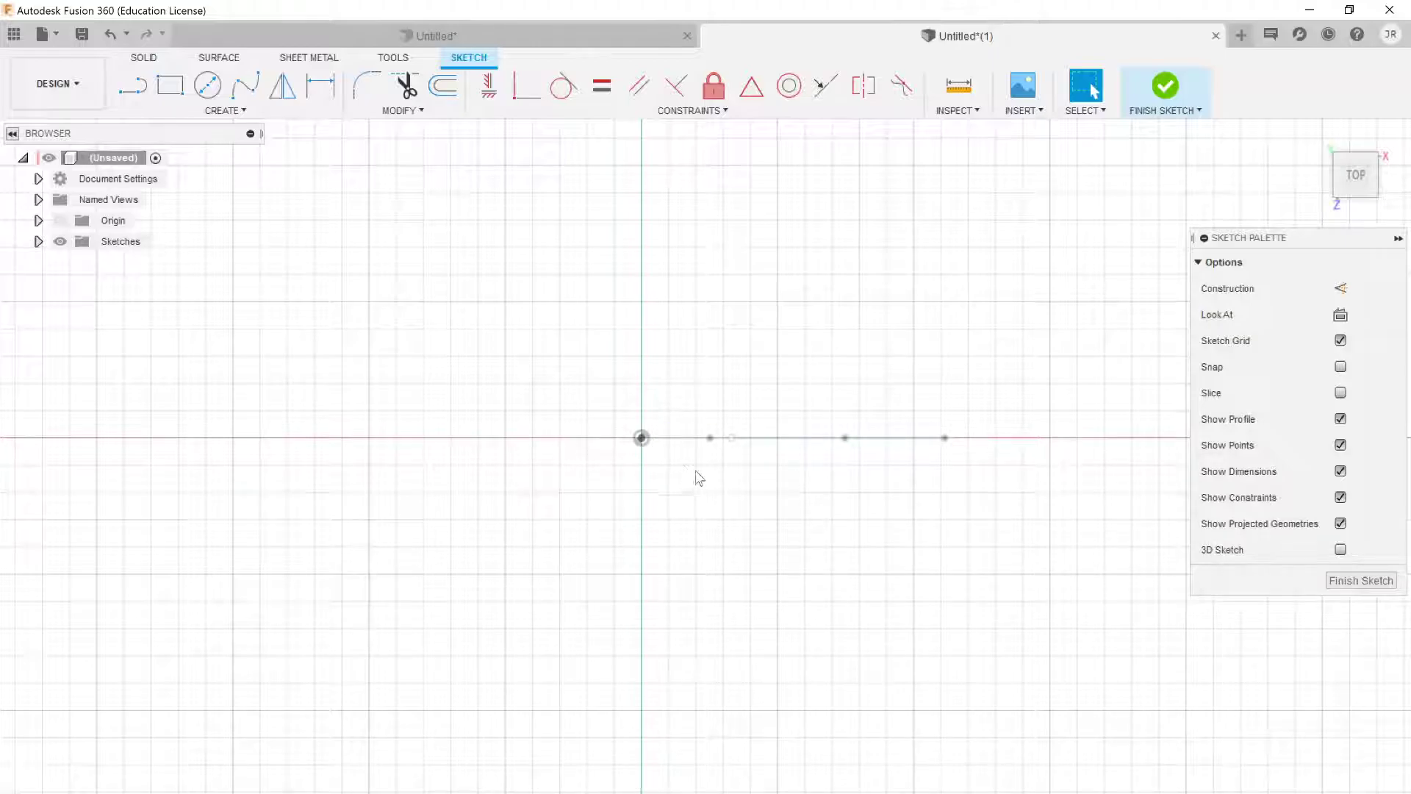
{"action": "scroll", "coordinate": [689, 455], "scroll_direction": "up", "scroll_amount": 3}
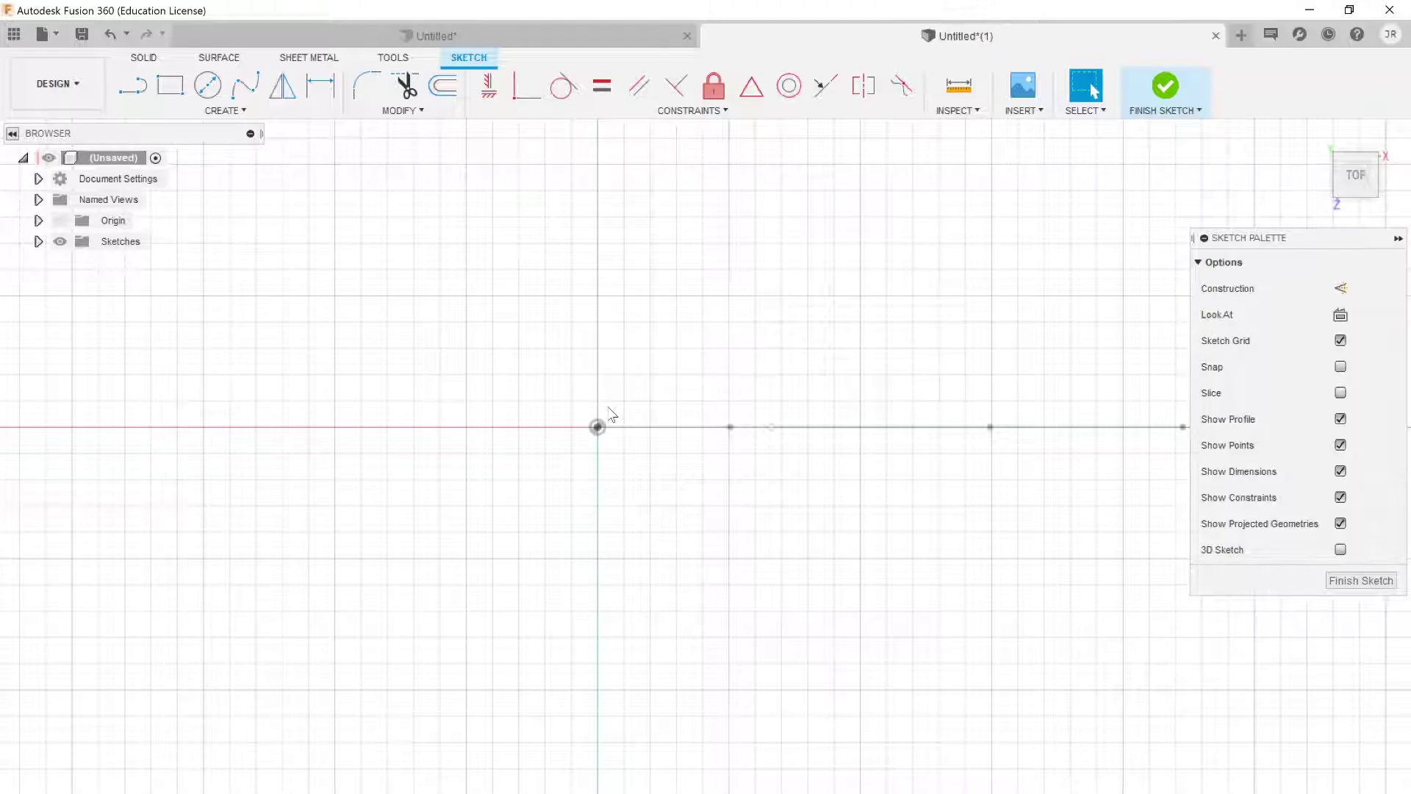
Step: Draw a 10 mm diameter circle centred on the origin at the base of the line, and finish the sketch
{"action": "left_click", "coordinate": [207, 85]}
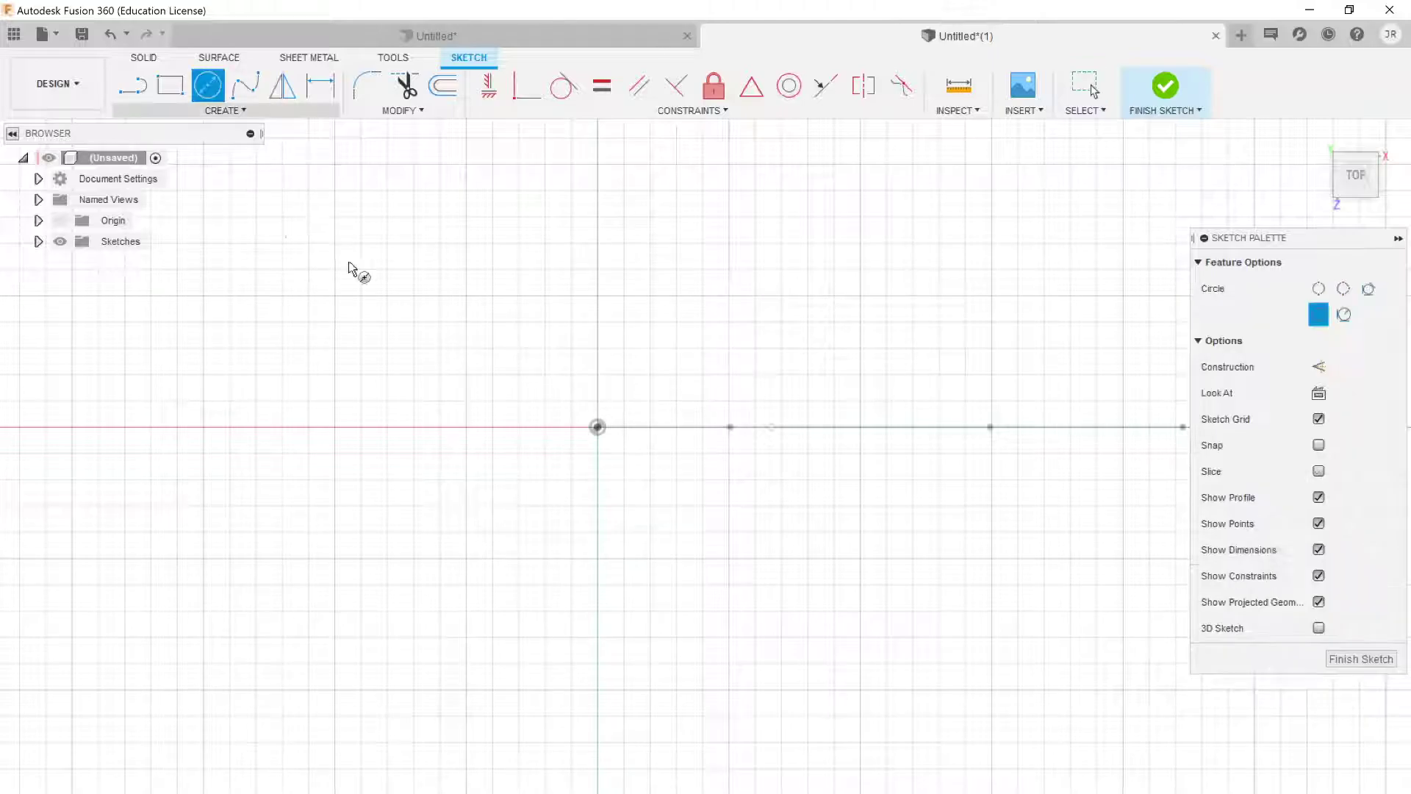
{"action": "left_click", "coordinate": [597, 434]}
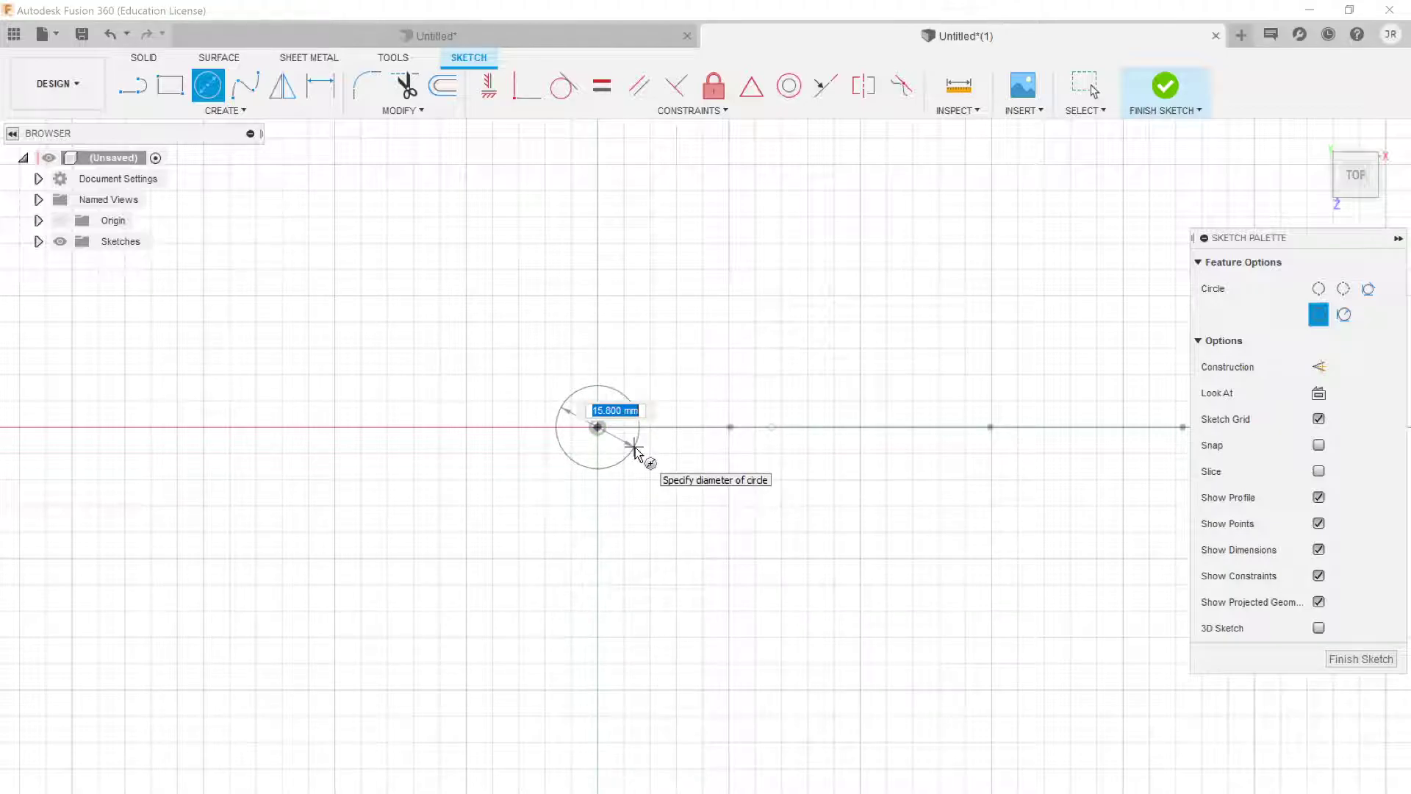
{"action": "type", "text": "10"}
{"action": "key", "text": "Return"}
{"action": "key", "text": "Escape"}
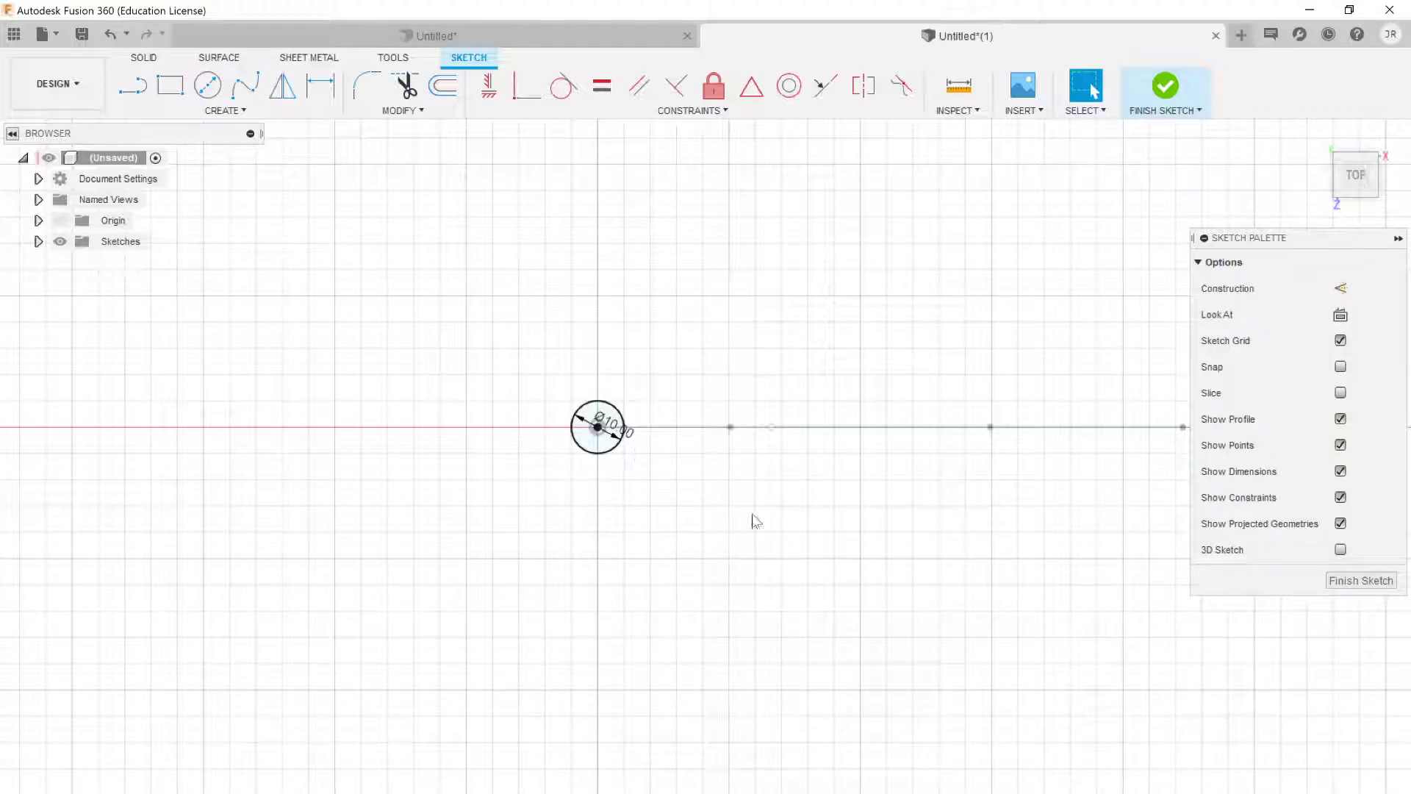
{"action": "mouse_move", "coordinate": [677, 542]}
{"action": "middle_mouse_down", "text": "shift"}
{"action": "mouse_move", "coordinate": [683, 488]}
{"action": "mouse_move", "coordinate": [661, 444]}
{"action": "mouse_move", "coordinate": [677, 285]}
{"action": "mouse_move", "coordinate": [695, 258]}
{"action": "mouse_move", "coordinate": [614, 576]}
{"action": "mouse_move", "coordinate": [685, 406]}
{"action": "mouse_move", "coordinate": [679, 597]}
{"action": "mouse_move", "coordinate": [646, 431]}
{"action": "mouse_move", "coordinate": [709, 599]}
{"action": "mouse_move", "coordinate": [642, 460]}
{"action": "mouse_move", "coordinate": [499, 562]}
{"action": "middle_mouse_up", "text": "shift"}
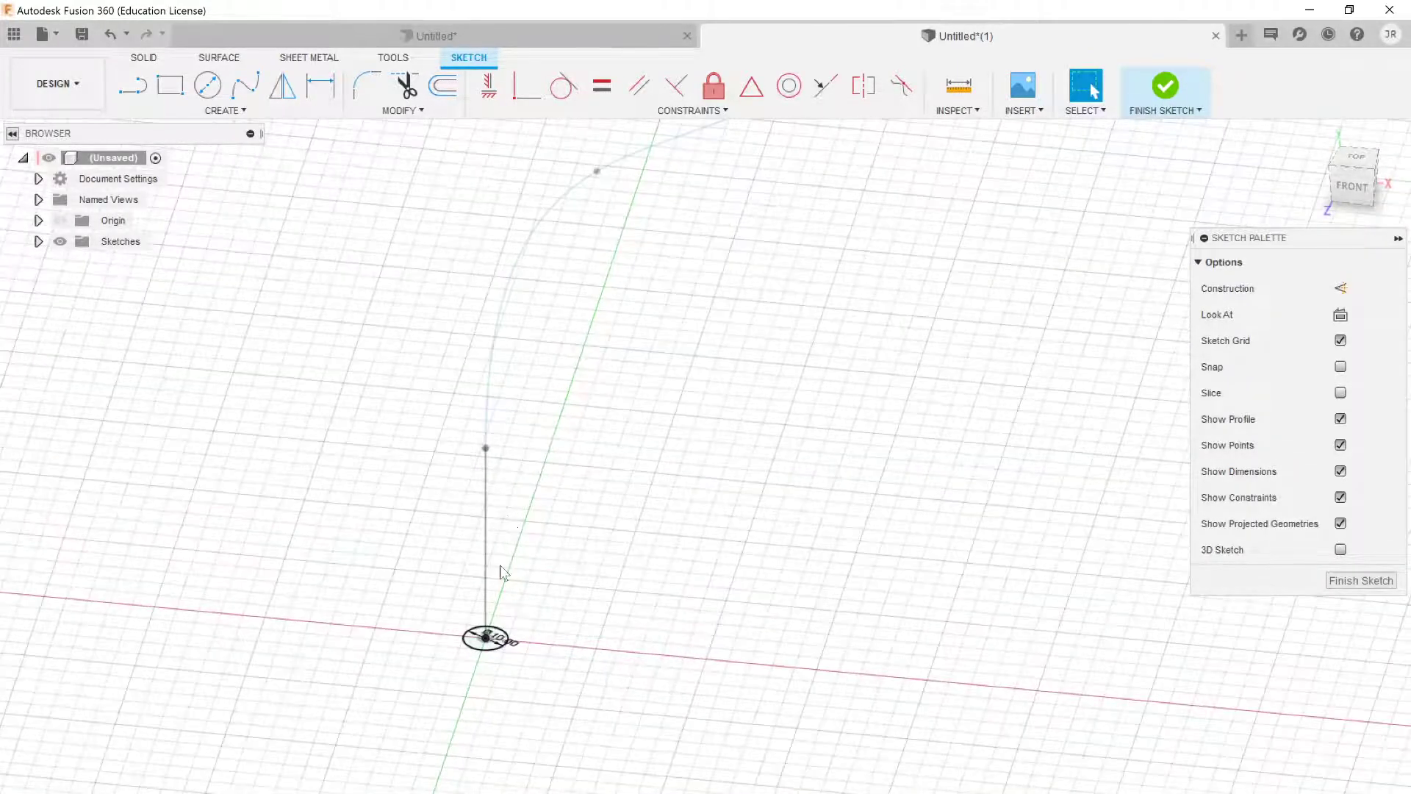
{"action": "scroll", "coordinate": [500, 563], "scroll_direction": "up", "scroll_amount": 2}
{"action": "left_click", "coordinate": [1375, 577]}
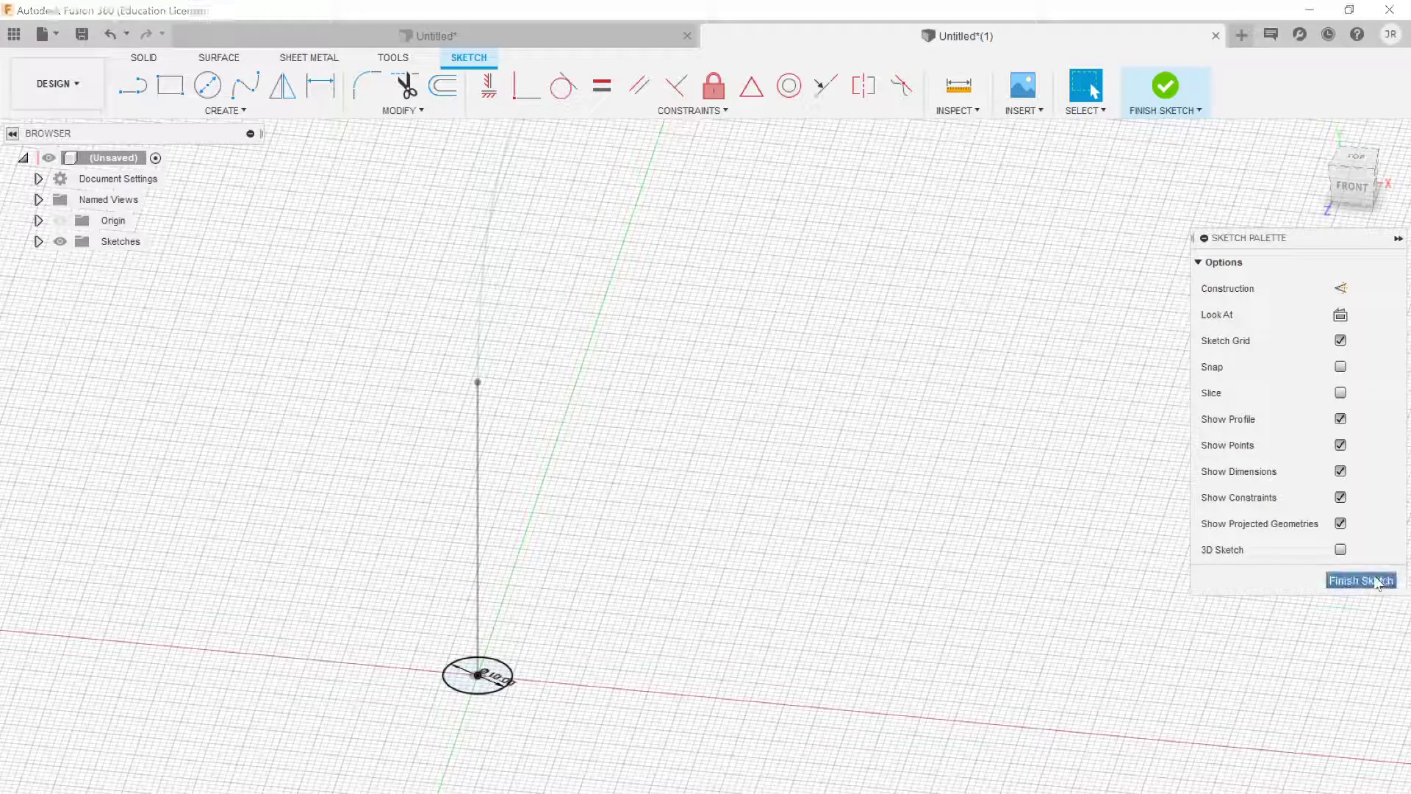
Step: Start a Sweep and select the circle at the base of the line as its profile
{"action": "mouse_move", "coordinate": [324, 705]}
{"action": "middle_mouse_down", "text": "shift"}
{"action": "mouse_move", "coordinate": [456, 583]}
{"action": "mouse_move", "coordinate": [728, 585]}
{"action": "mouse_move", "coordinate": [734, 491]}
{"action": "middle_mouse_up", "text": "shift"}
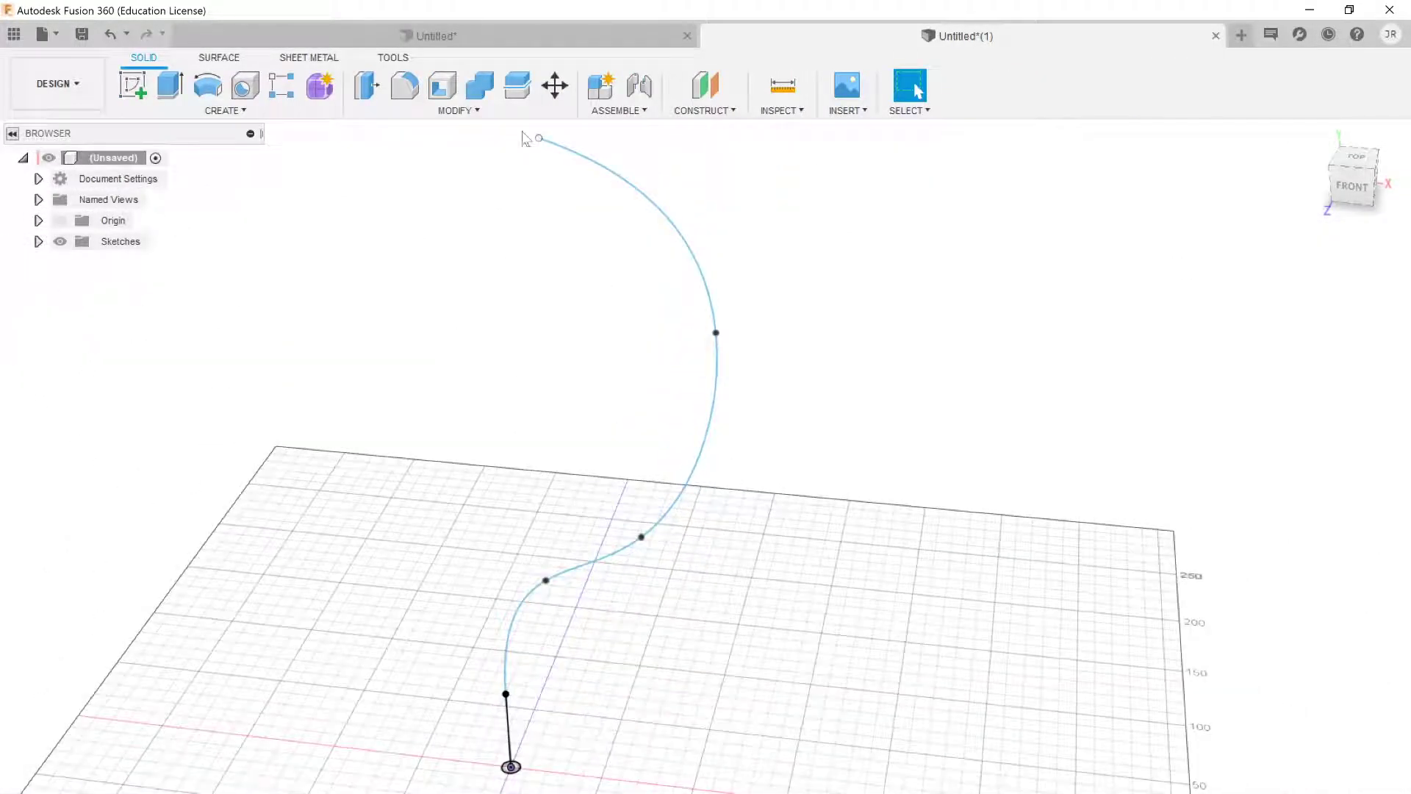
{"action": "scroll", "coordinate": [661, 710], "scroll_direction": "up", "scroll_amount": 4}
{"action": "middle_click_drag", "start_coordinate": [652, 740], "coordinate": [926, 530]}
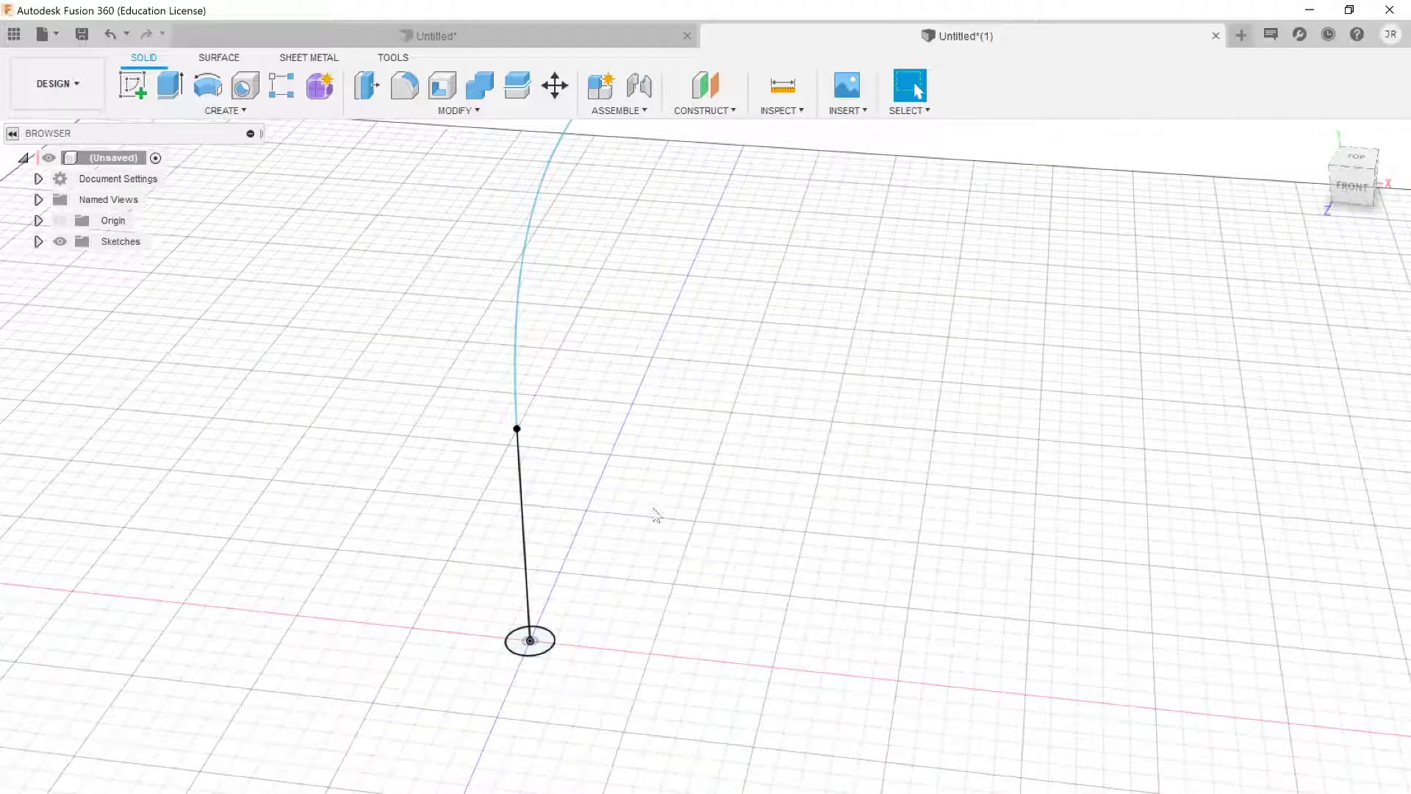
{"action": "left_click", "coordinate": [246, 110]}
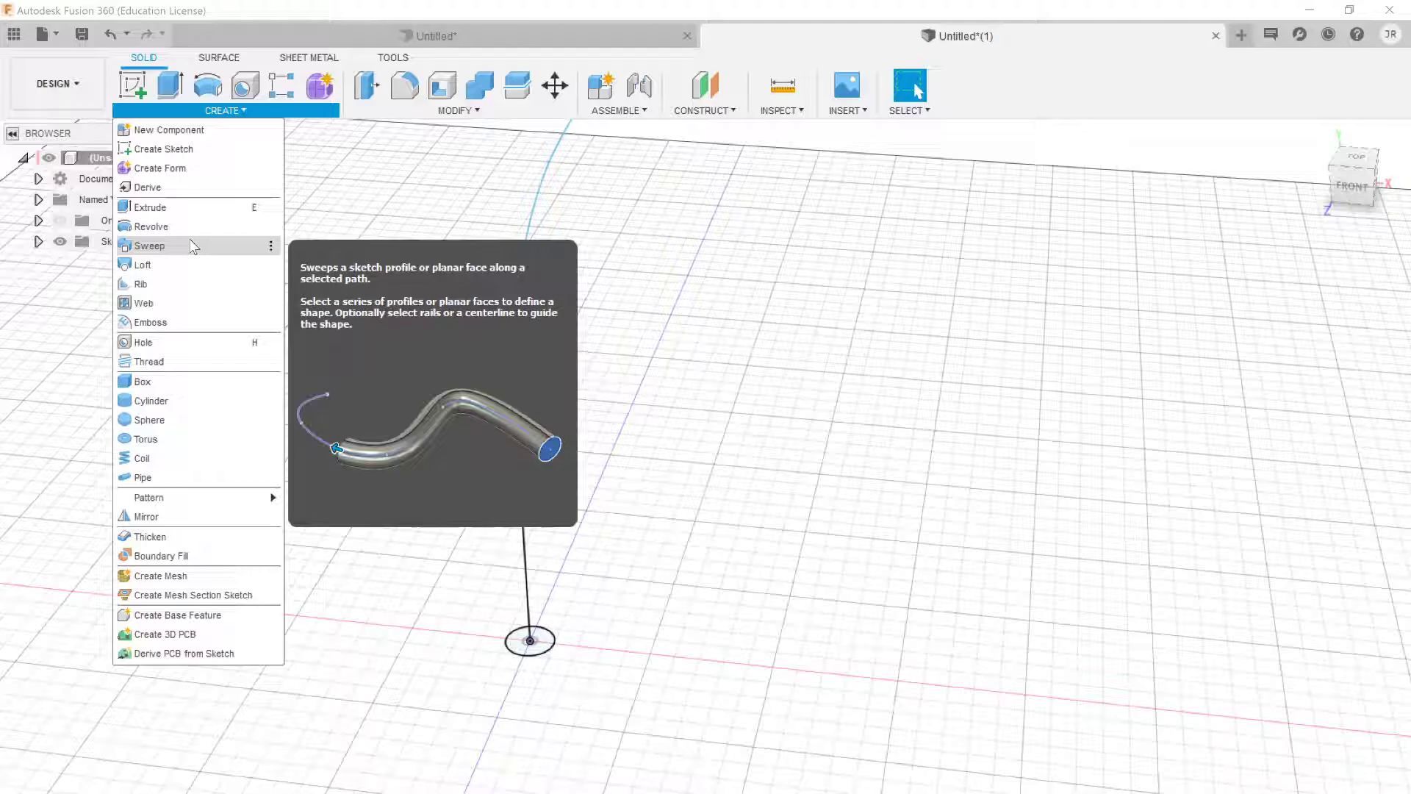
{"action": "left_click", "coordinate": [193, 245]}
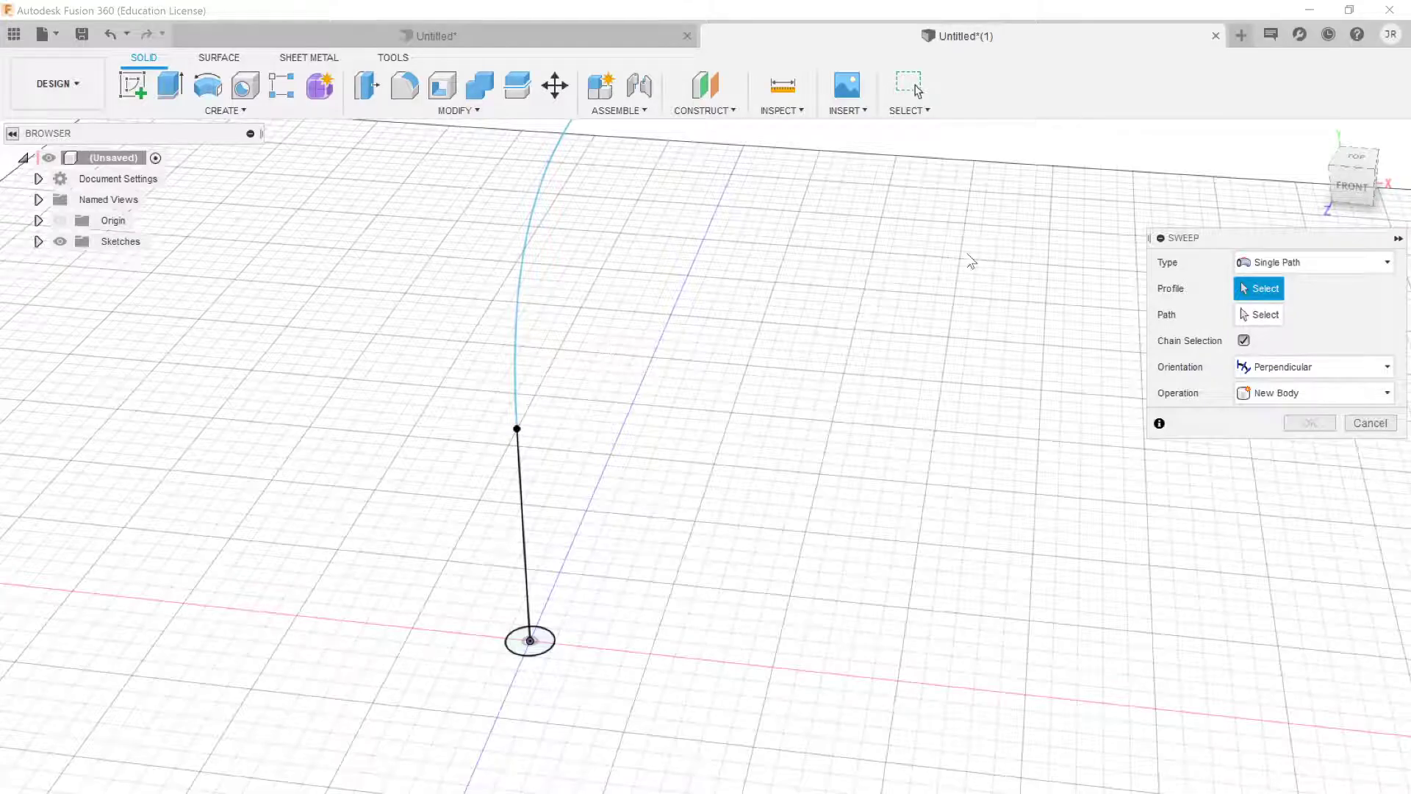
{"action": "scroll", "coordinate": [547, 654], "scroll_direction": "up", "scroll_amount": 3}
{"action": "left_click", "coordinate": [545, 653]}
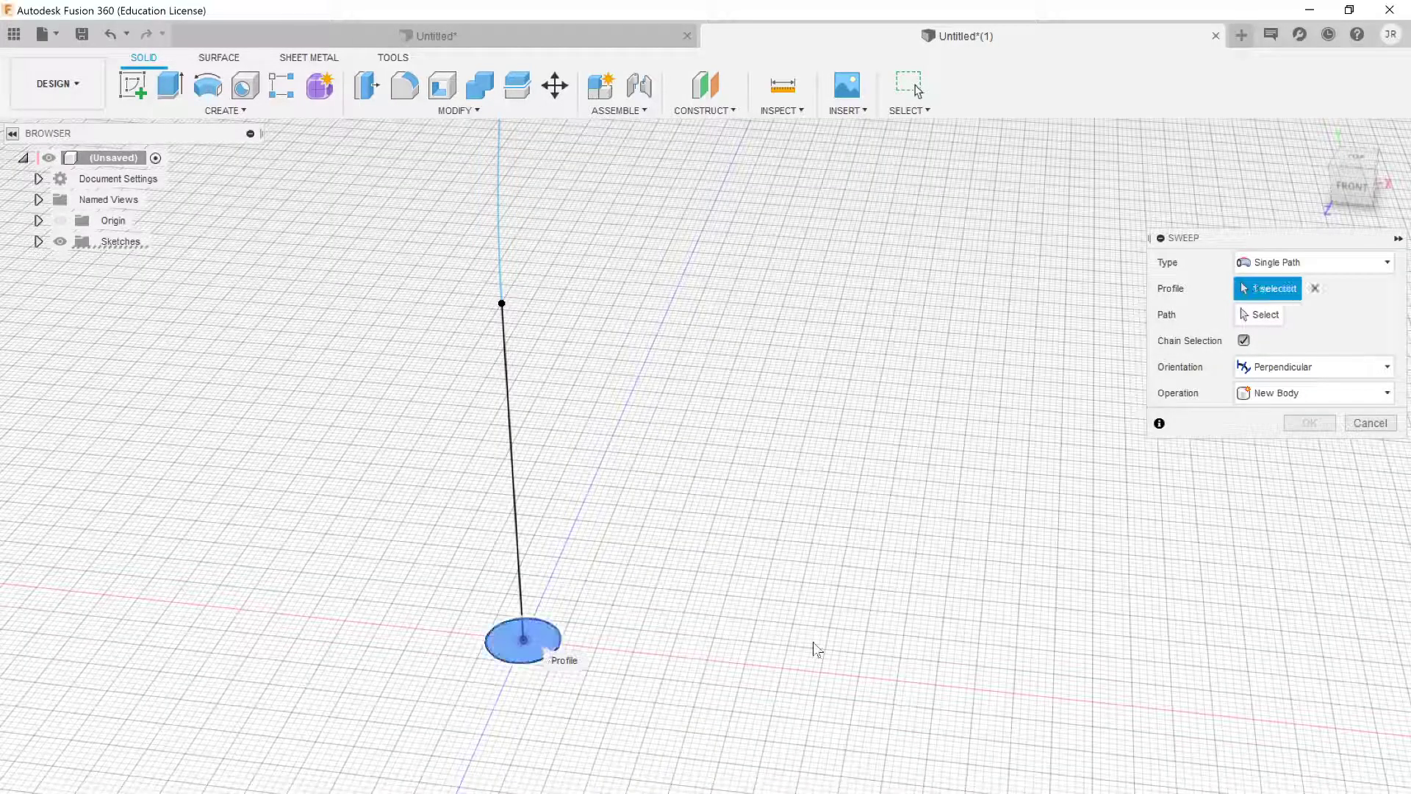
Step: Set the chained line and spline as the sweep path for the circular profile
{"action": "left_click", "coordinate": [1261, 314]}
{"action": "scroll", "coordinate": [456, 338], "scroll_direction": "down", "scroll_amount": 1}
{"action": "middle_click_drag", "start_coordinate": [505, 239], "coordinate": [487, 356]}
{"action": "scroll", "coordinate": [485, 324], "scroll_direction": "down", "scroll_amount": 2}
{"action": "scroll", "coordinate": [562, 310], "scroll_direction": "down", "scroll_amount": 5}
{"action": "middle_click_drag", "start_coordinate": [777, 163], "coordinate": [661, 418]}
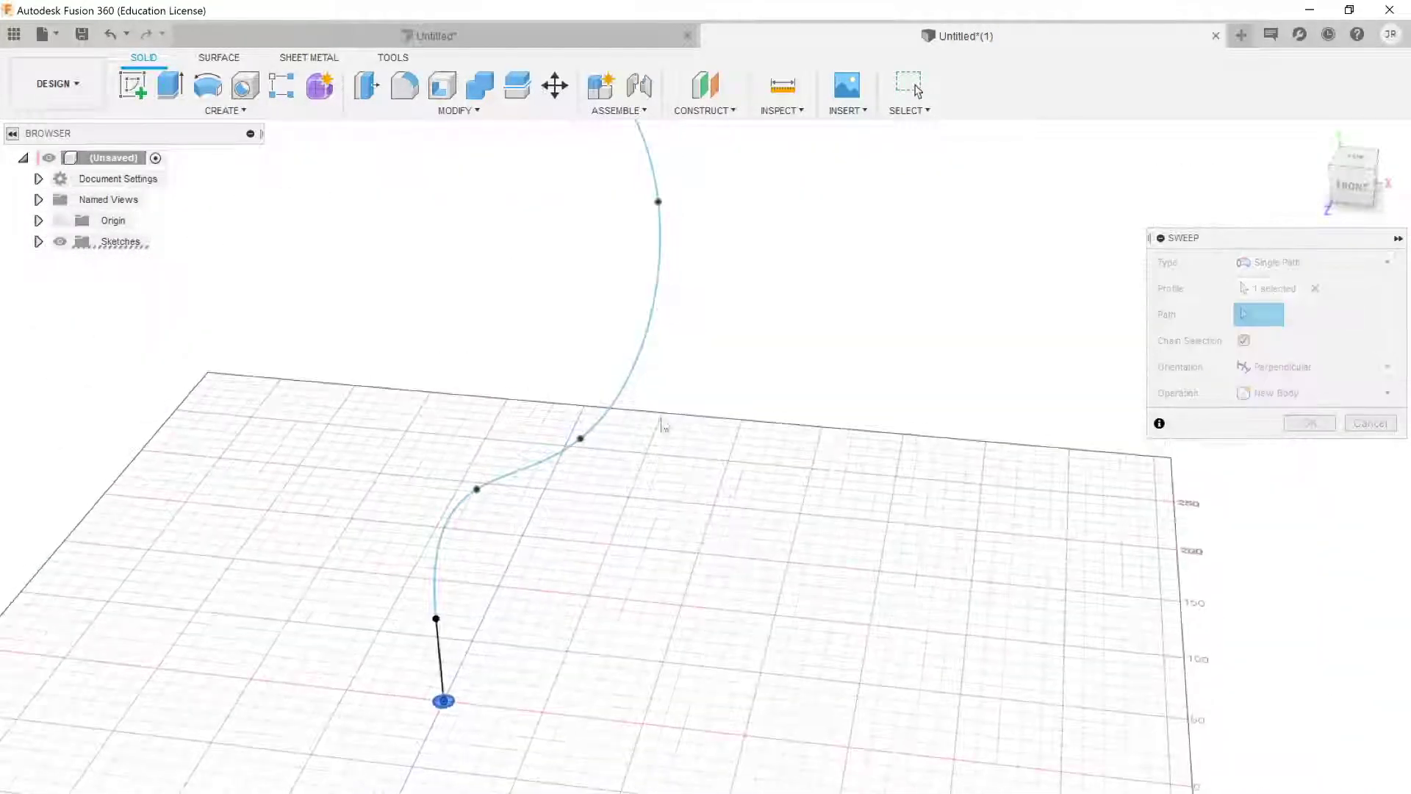
{"action": "left_click", "coordinate": [654, 309]}
{"action": "middle_click_drag", "start_coordinate": [740, 343], "coordinate": [745, 592]}
{"action": "middle_click_drag", "start_coordinate": [414, 573], "coordinate": [632, 533], "text": "shift"}
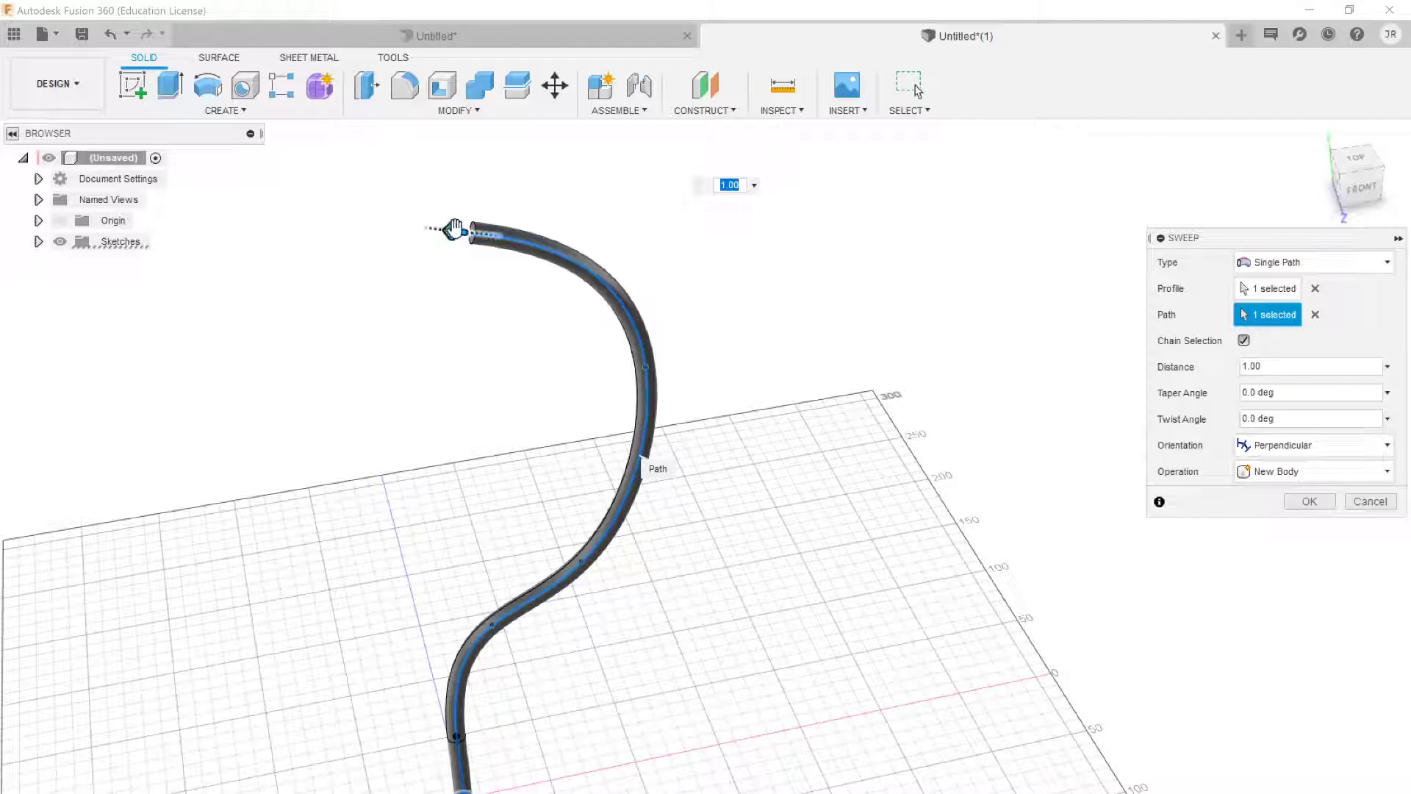
Step: Shorten the sweep distance to 0.425 along the path and return it to the full 1.00
{"action": "left_click_drag", "start_coordinate": [455, 232], "coordinate": [587, 555]}
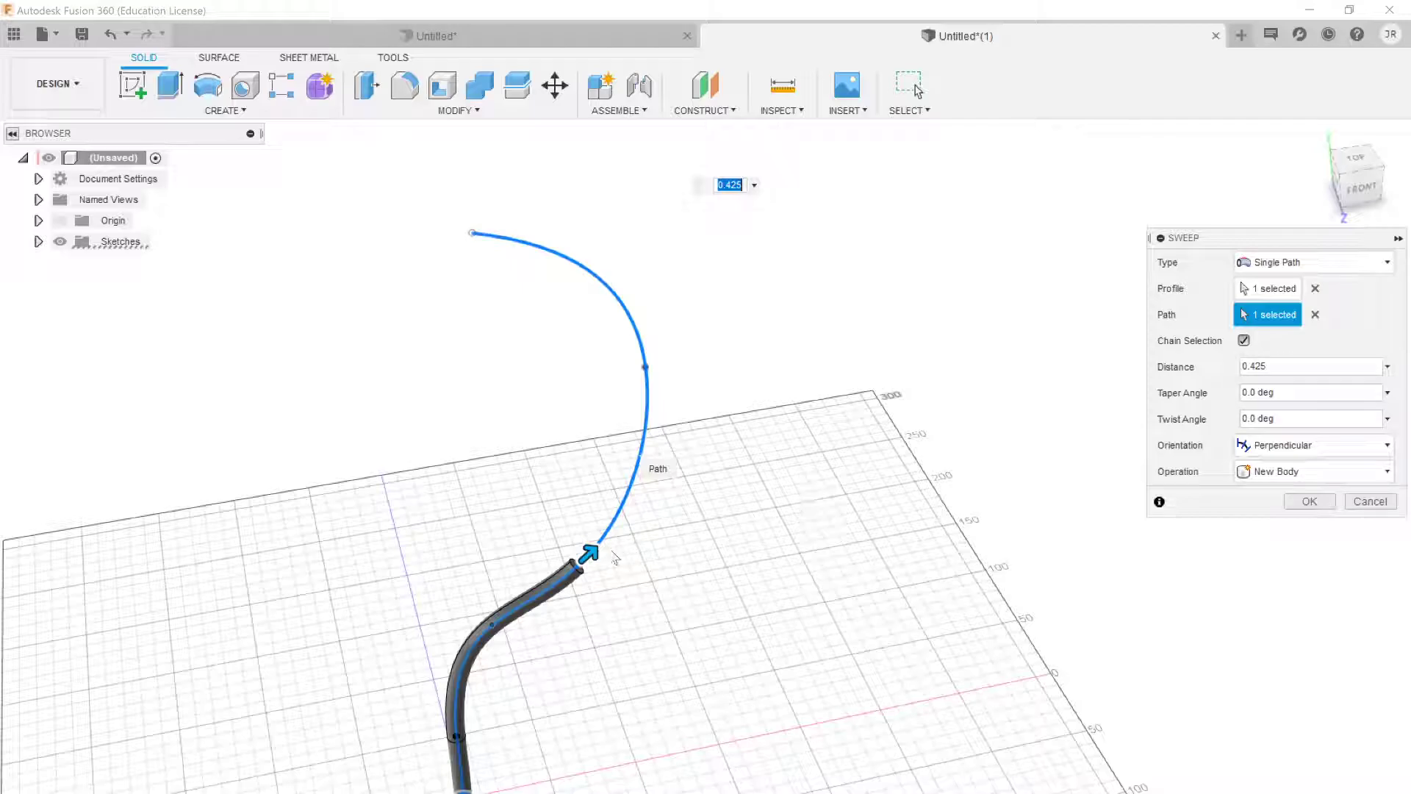
{"action": "left_click_drag", "start_coordinate": [589, 556], "coordinate": [444, 258]}
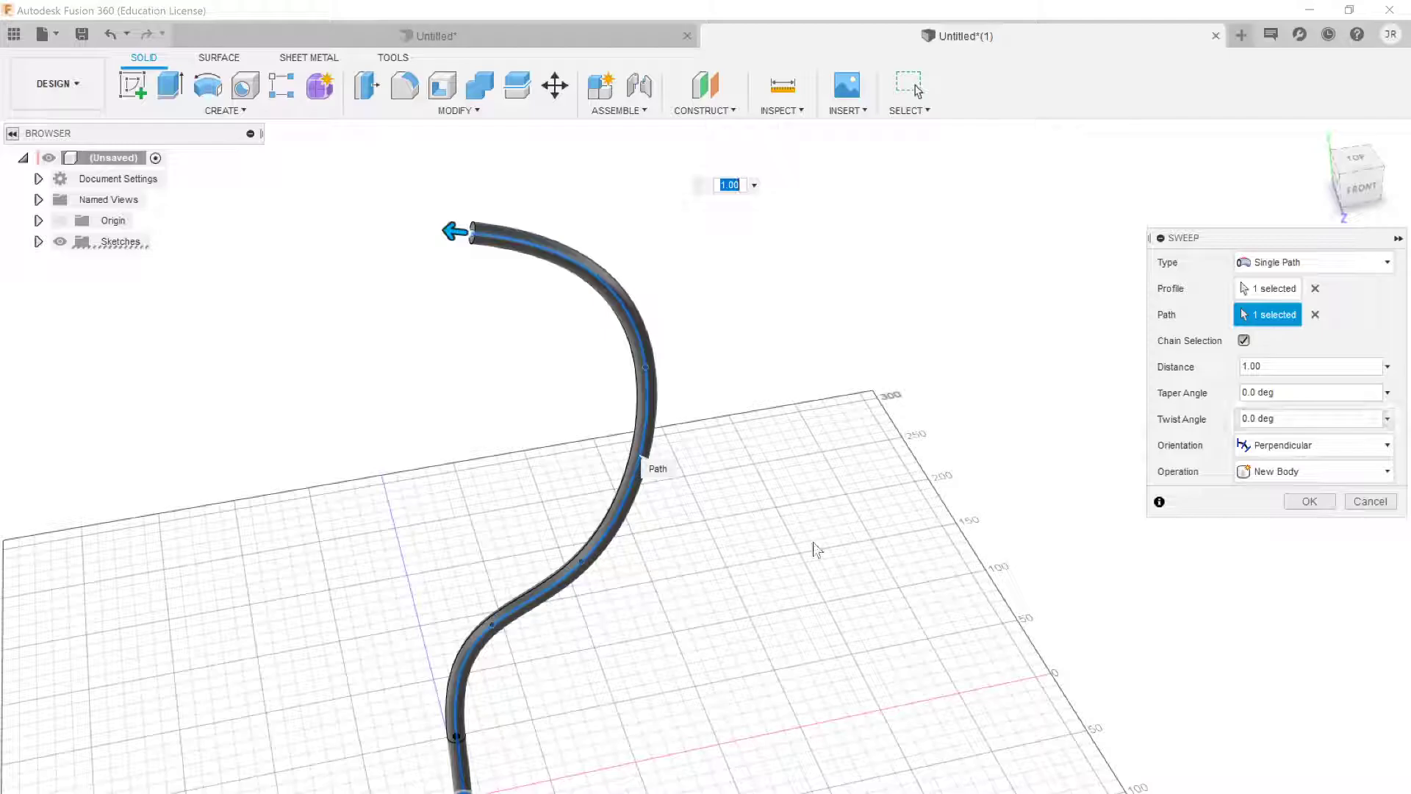
Step: Inspect how the perpendicular sweep follows the path, from the circular profile at the base to the upper end face
{"action": "middle_click_drag", "start_coordinate": [599, 658], "coordinate": [604, 585]}
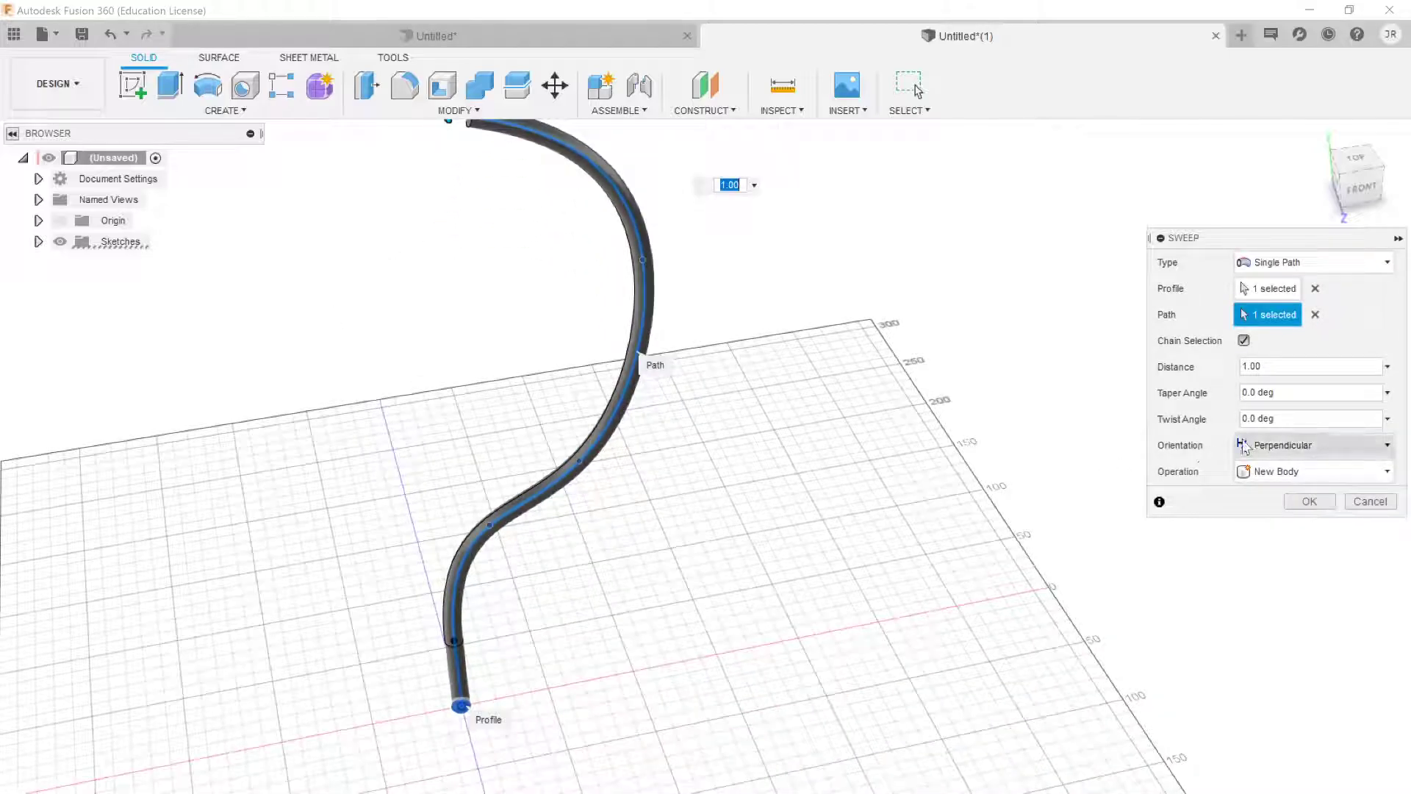
{"action": "scroll", "coordinate": [452, 646], "scroll_direction": "up", "scroll_amount": 3}
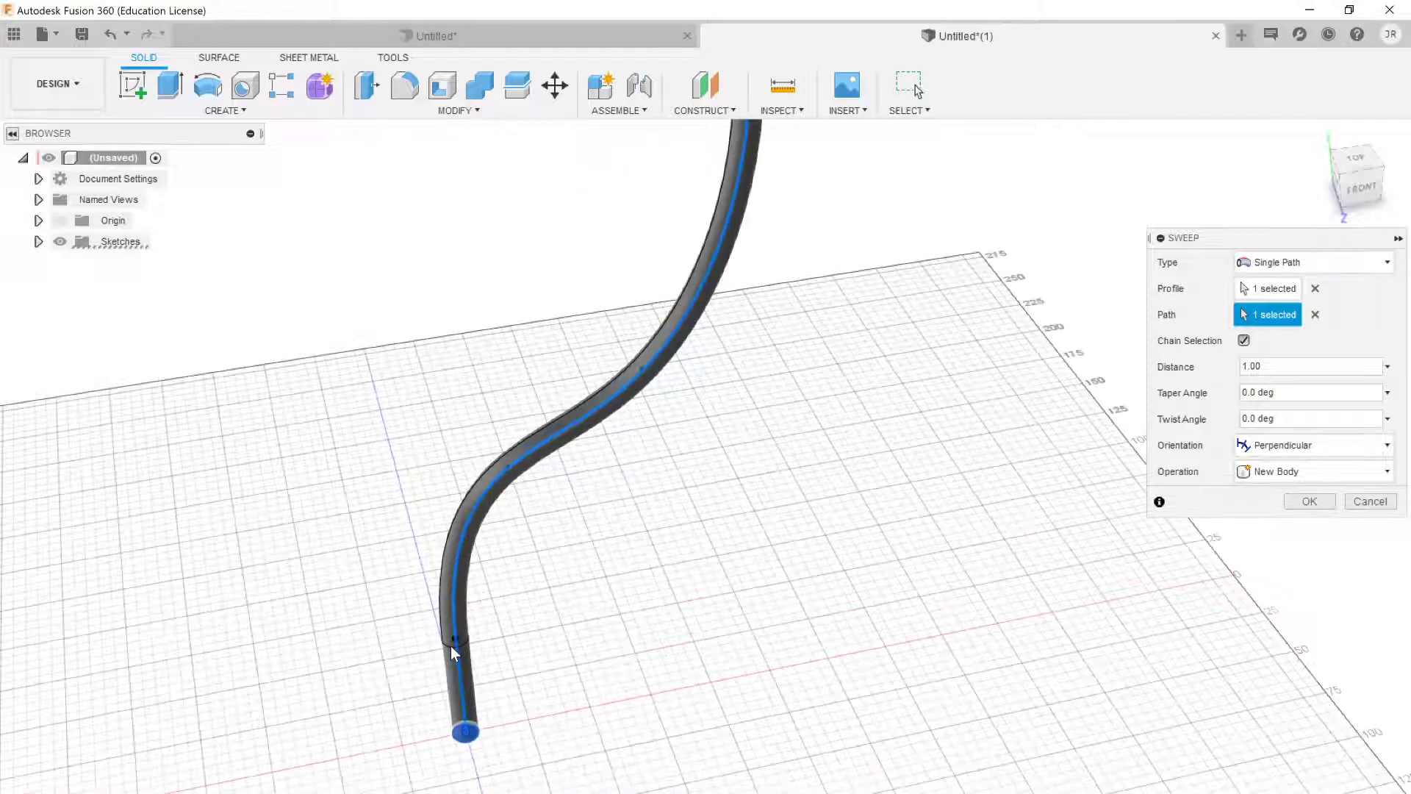
{"action": "scroll", "coordinate": [451, 646], "scroll_direction": "up", "scroll_amount": 2}
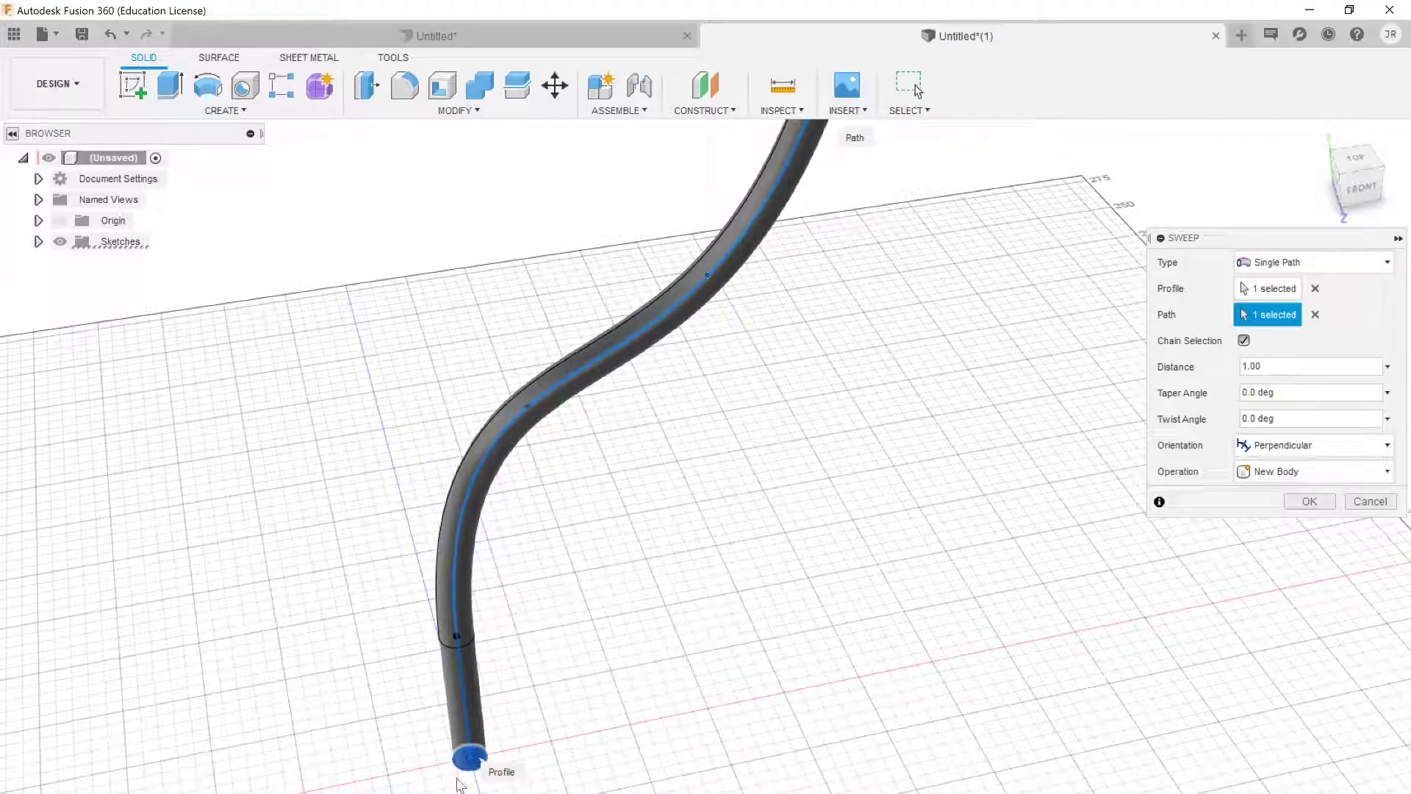
{"action": "middle_click_drag", "start_coordinate": [611, 400], "coordinate": [467, 755]}
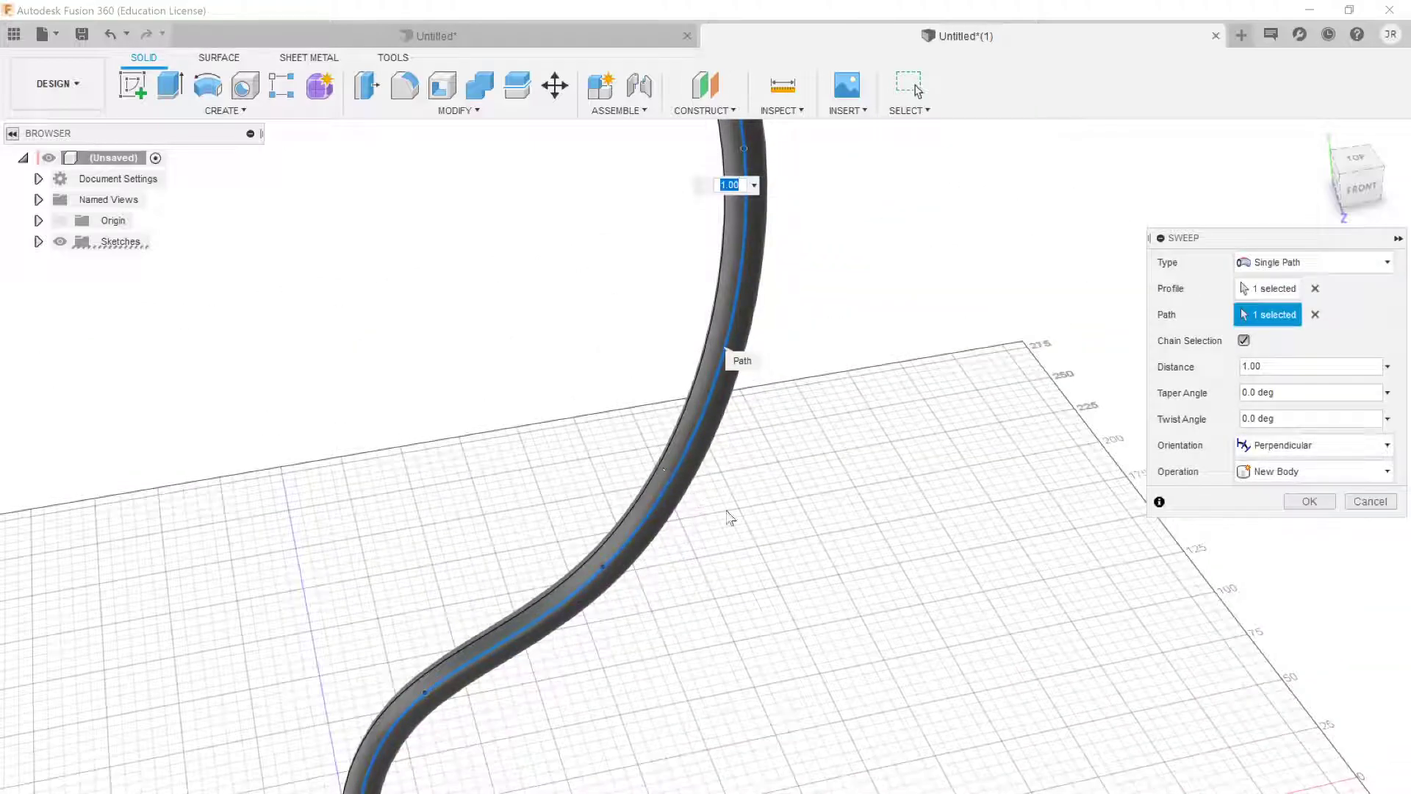
{"action": "middle_click_drag", "start_coordinate": [756, 497], "coordinate": [749, 453], "text": "shift"}
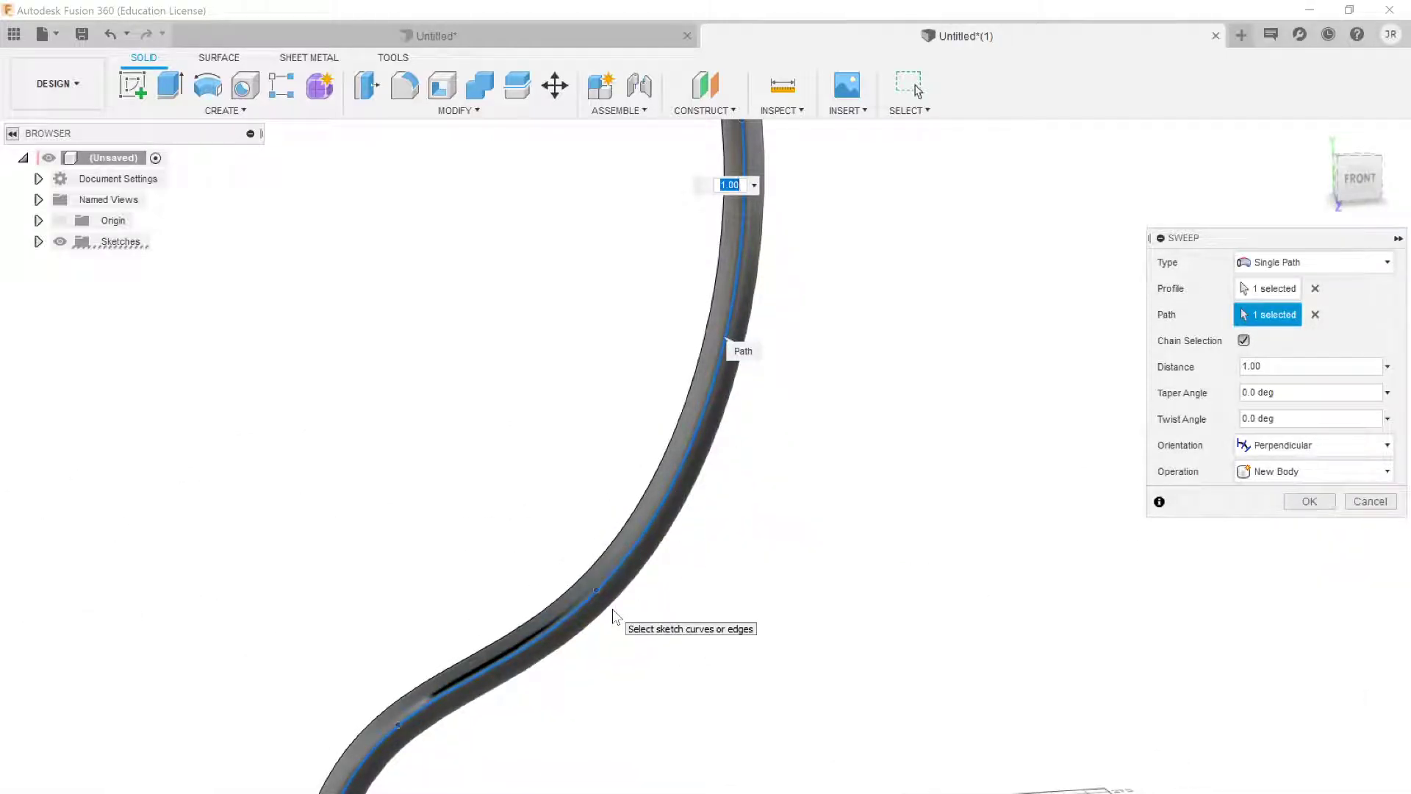
{"action": "middle_click_drag", "start_coordinate": [880, 271], "coordinate": [893, 617]}
{"action": "middle_click_drag", "start_coordinate": [744, 539], "coordinate": [430, 193], "text": "shift"}
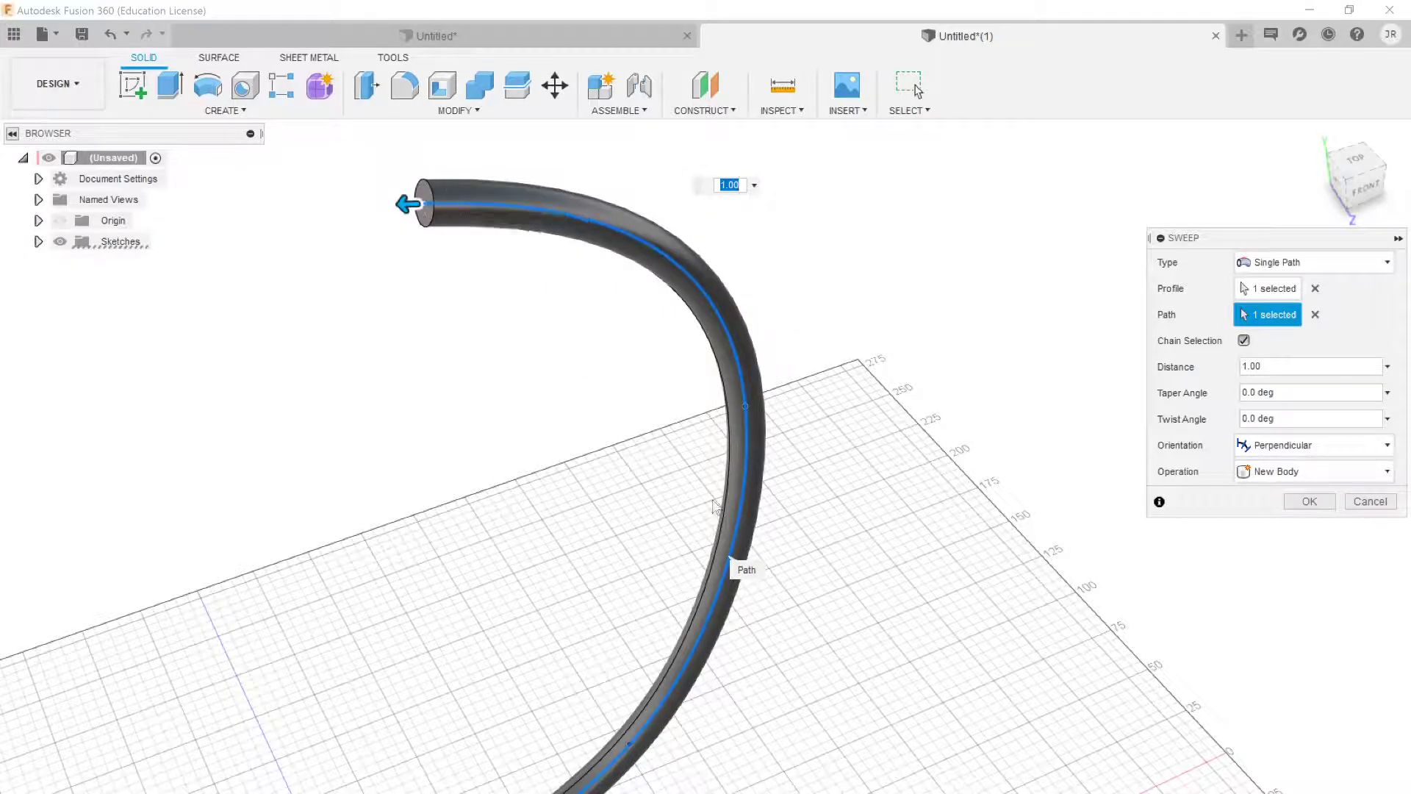
Step: Change the sweep's orientation to Parallel and inspect the tube's shape around the lower bends
{"action": "left_click", "coordinate": [1319, 446]}
{"action": "left_click", "coordinate": [1271, 491]}
{"action": "middle_click_drag", "start_coordinate": [625, 696], "coordinate": [652, 482]}
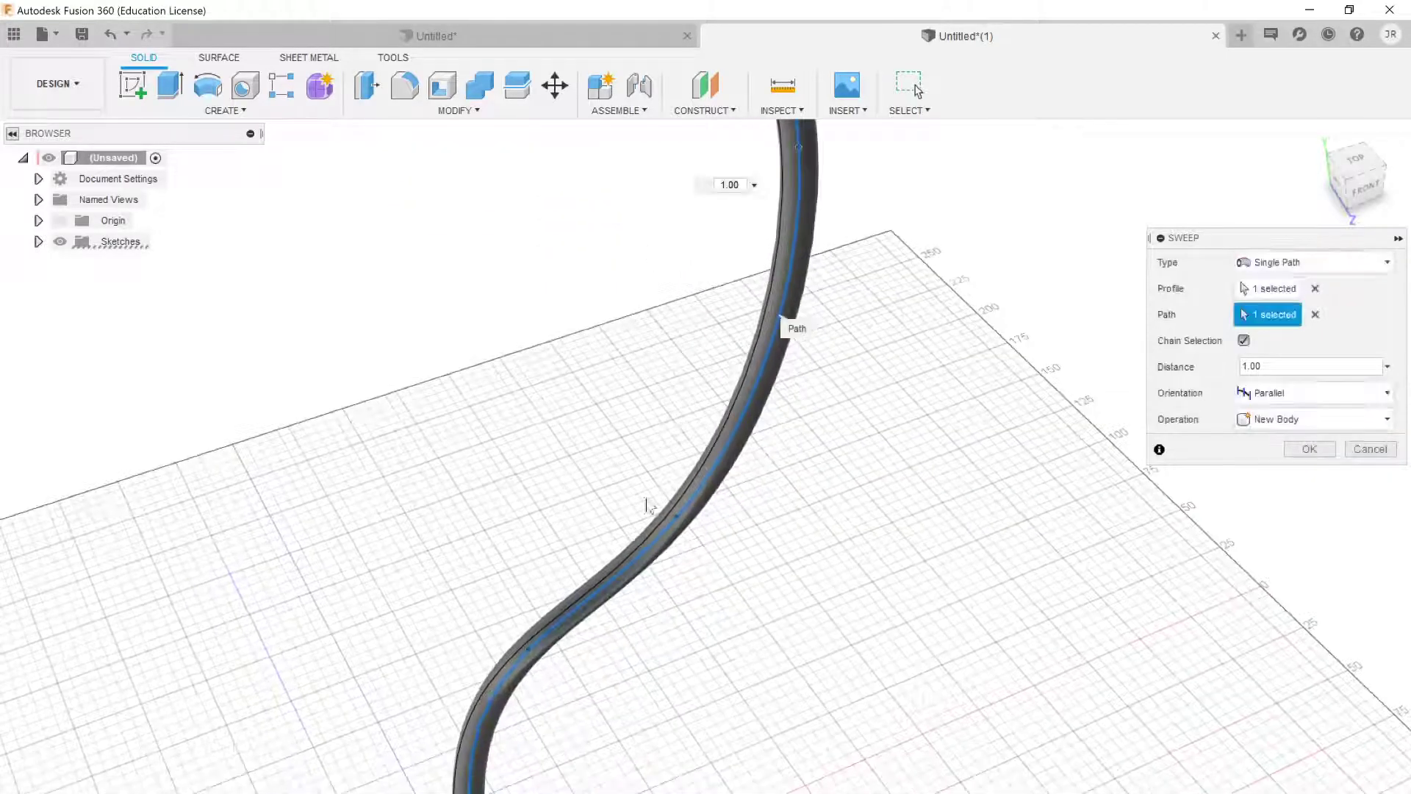
{"action": "middle_click_drag", "start_coordinate": [646, 683], "coordinate": [651, 345], "text": "shift"}
{"action": "middle_click_drag", "start_coordinate": [478, 501], "coordinate": [473, 592], "text": "shift"}
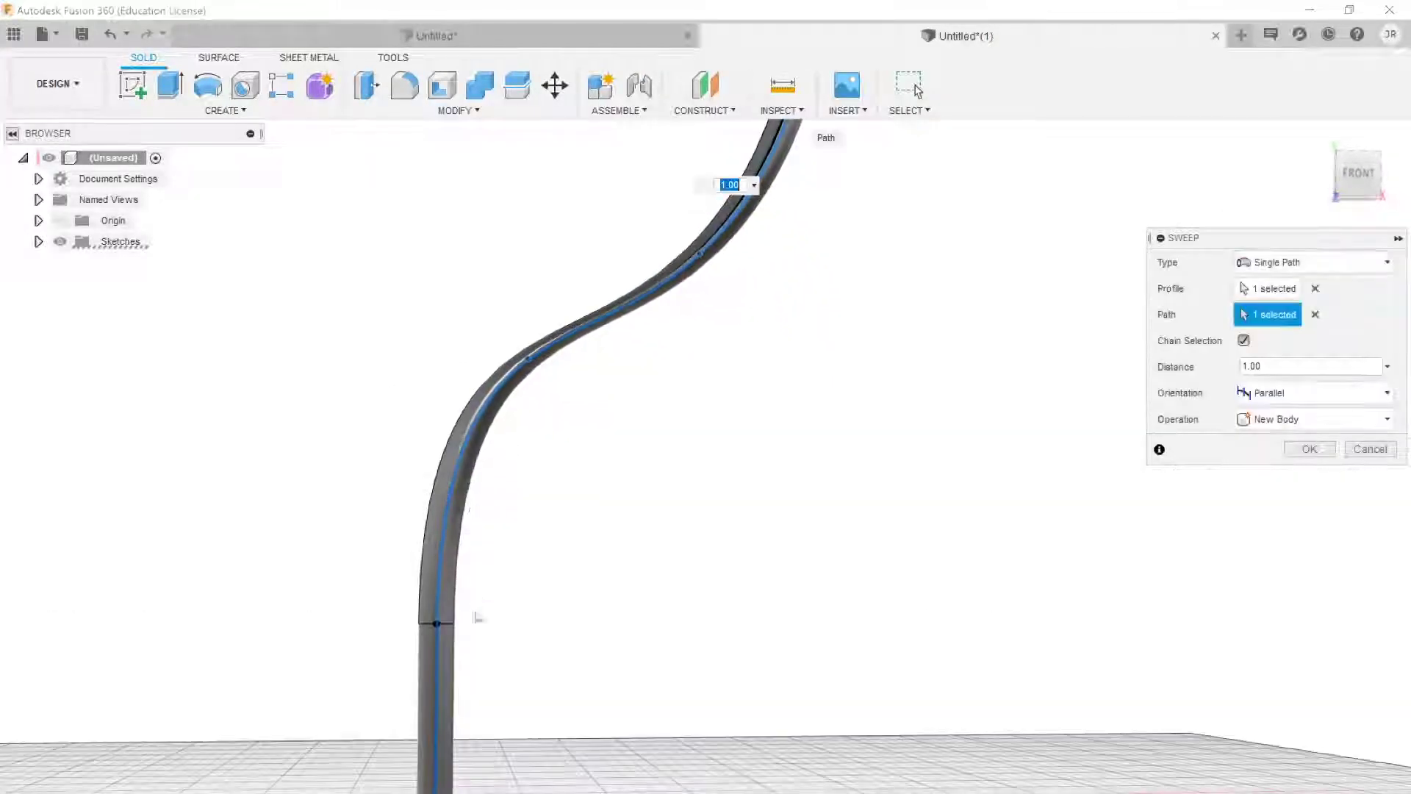
{"action": "scroll", "coordinate": [478, 451], "scroll_direction": "up", "scroll_amount": 2}
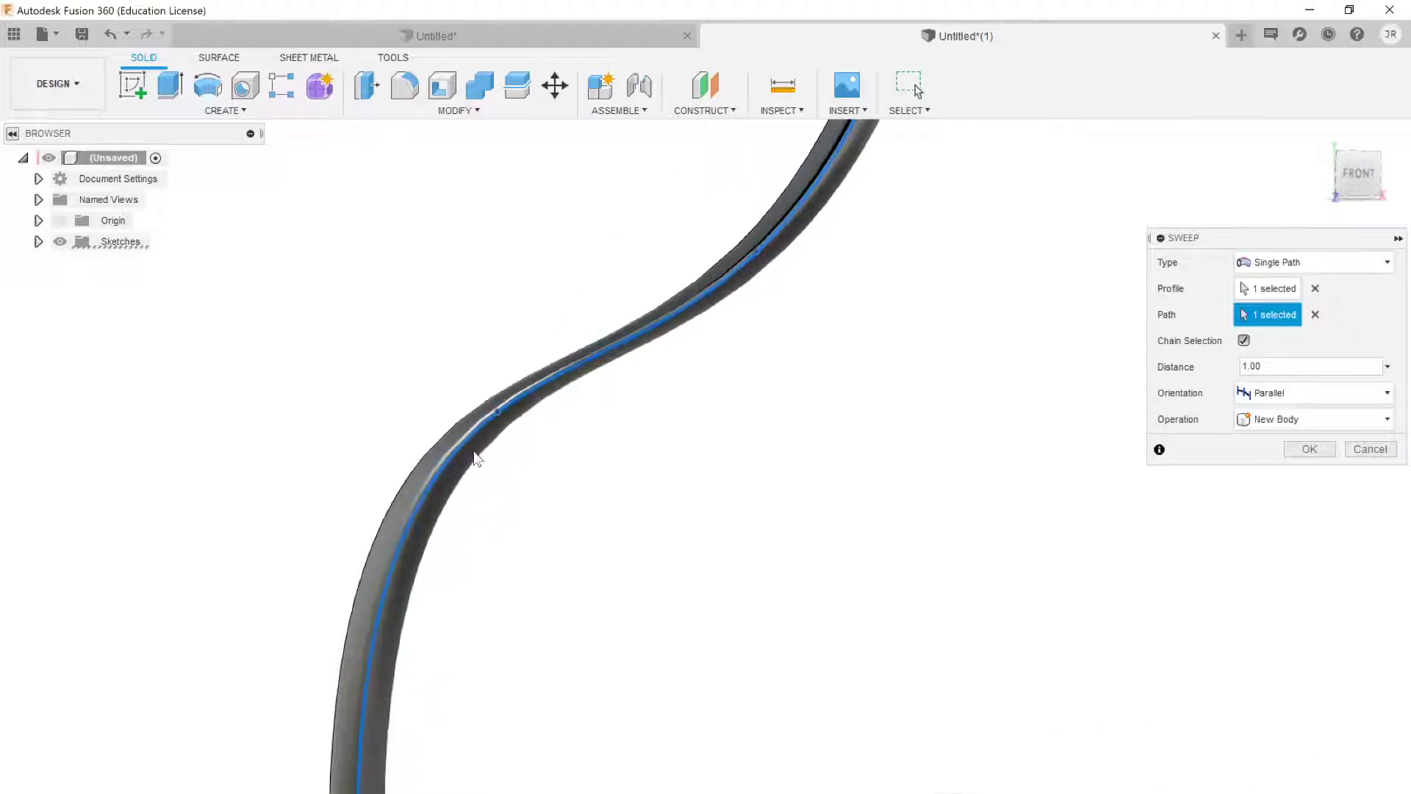
Step: Inspect the parallel sweep from the lower bends up to the orientation of its end face at the upper tip
{"action": "middle_click_drag", "start_coordinate": [615, 367], "coordinate": [561, 585], "text": "shift"}
{"action": "middle_click_drag", "start_coordinate": [609, 636], "coordinate": [531, 351], "text": "shift"}
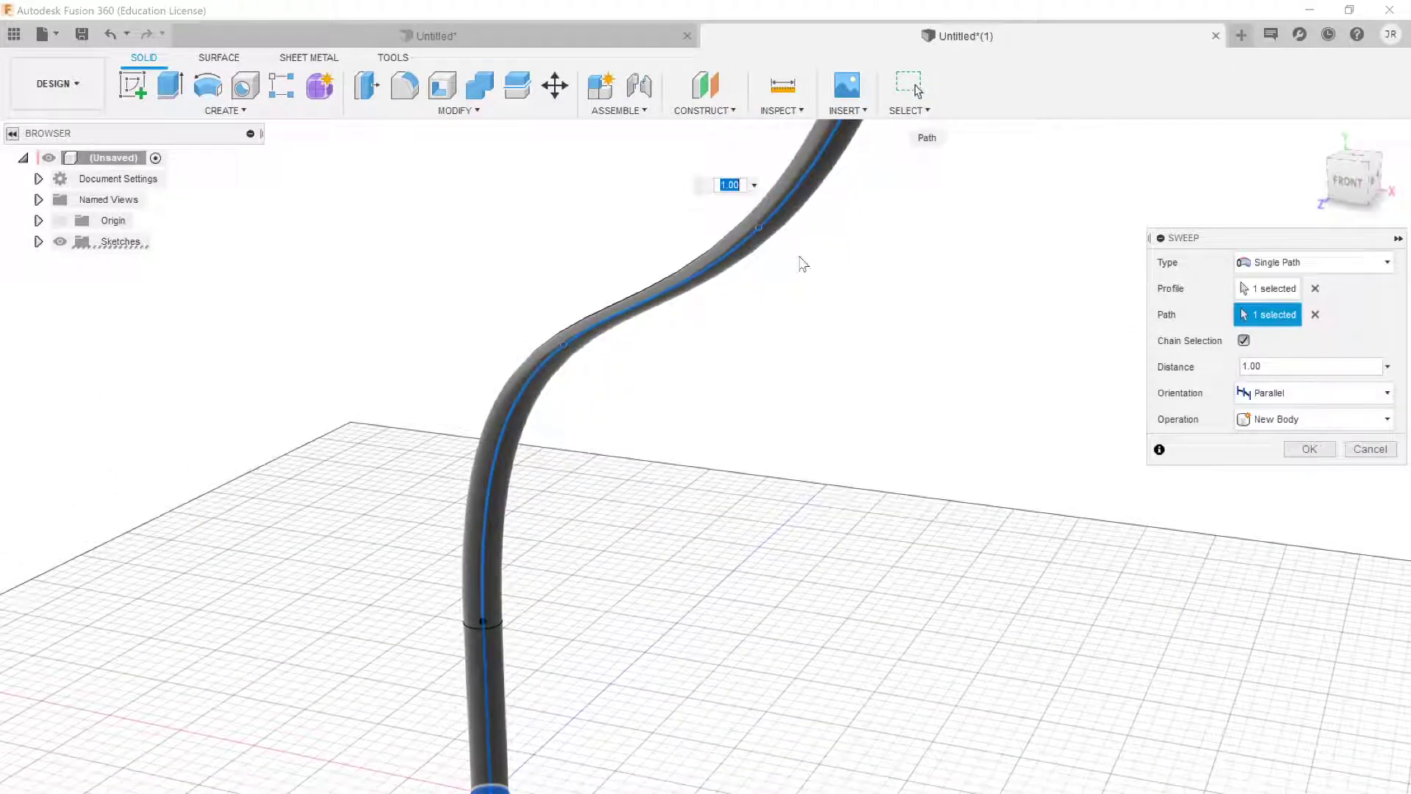
{"action": "scroll", "coordinate": [647, 719], "scroll_direction": "down", "scroll_amount": 2}
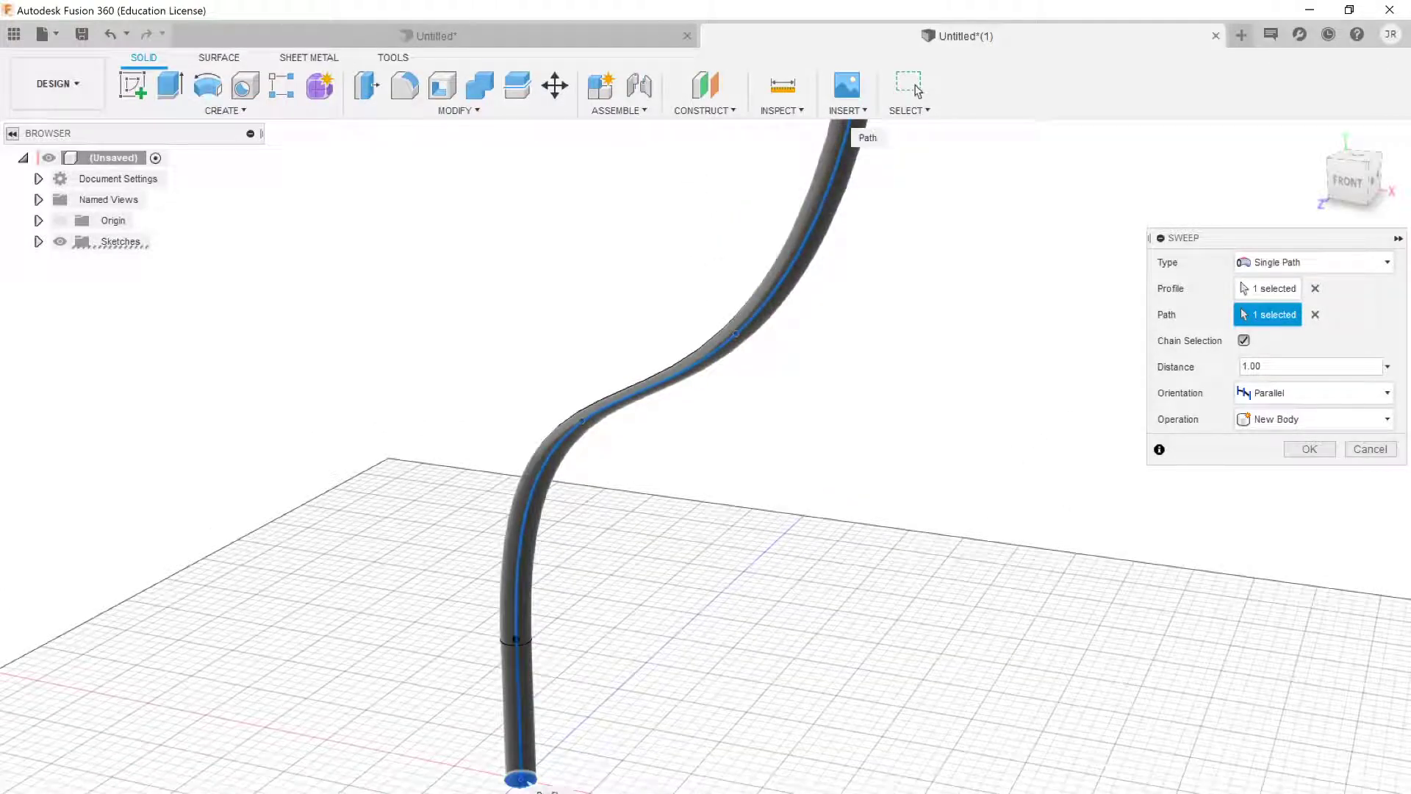
{"action": "middle_click_drag", "start_coordinate": [741, 306], "coordinate": [698, 779]}
{"action": "middle_click_drag", "start_coordinate": [646, 220], "coordinate": [690, 421]}
{"action": "scroll", "coordinate": [659, 375], "scroll_direction": "up", "scroll_amount": 3}
{"action": "scroll", "coordinate": [660, 372], "scroll_direction": "up", "scroll_amount": 2}
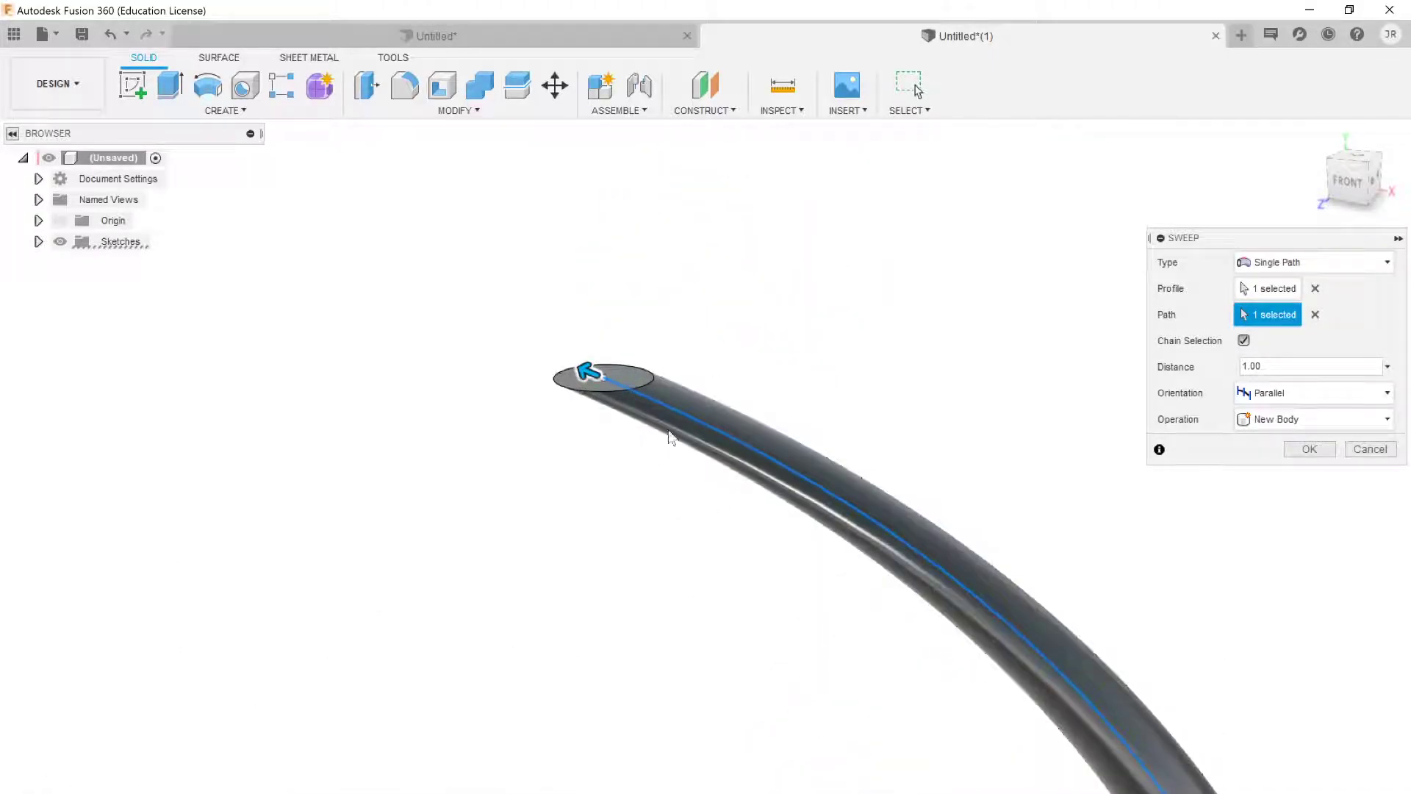
{"action": "middle_click_drag", "start_coordinate": [667, 441], "coordinate": [683, 401], "text": "shift"}
Step: Examine how the parallel sweep's thickness varies along the large upper curve and back down towards the straight base section
{"action": "scroll", "coordinate": [677, 580], "scroll_direction": "down", "scroll_amount": 3}
{"action": "middle_click_drag", "start_coordinate": [686, 649], "coordinate": [705, 274]}
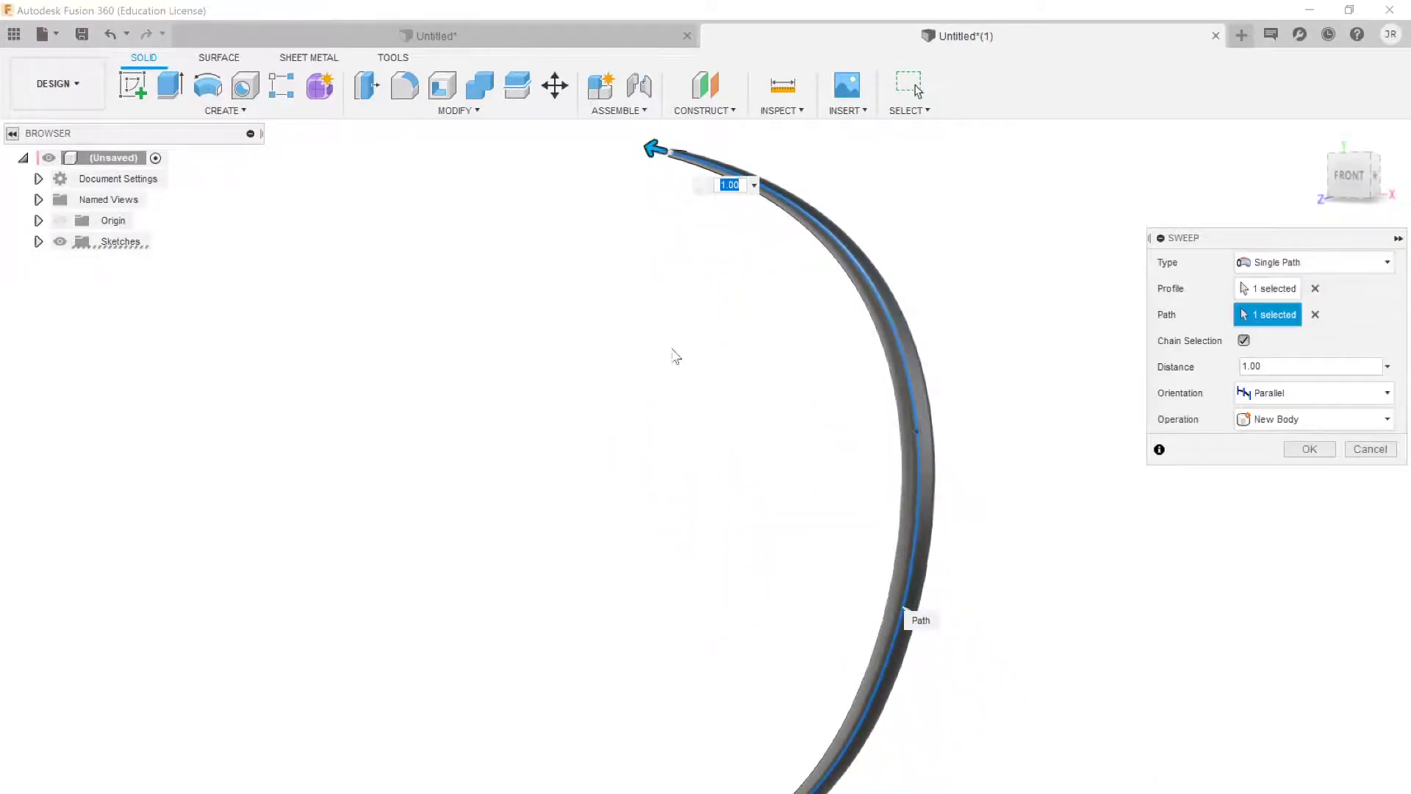
{"action": "scroll", "coordinate": [676, 381], "scroll_direction": "down", "scroll_amount": 2}
{"action": "scroll", "coordinate": [692, 435], "scroll_direction": "down", "scroll_amount": 2}
{"action": "middle_click_drag", "start_coordinate": [725, 471], "coordinate": [842, 507]}
{"action": "scroll", "coordinate": [768, 277], "scroll_direction": "up", "scroll_amount": 4}
{"action": "middle_click_drag", "start_coordinate": [768, 277], "coordinate": [532, 197]}
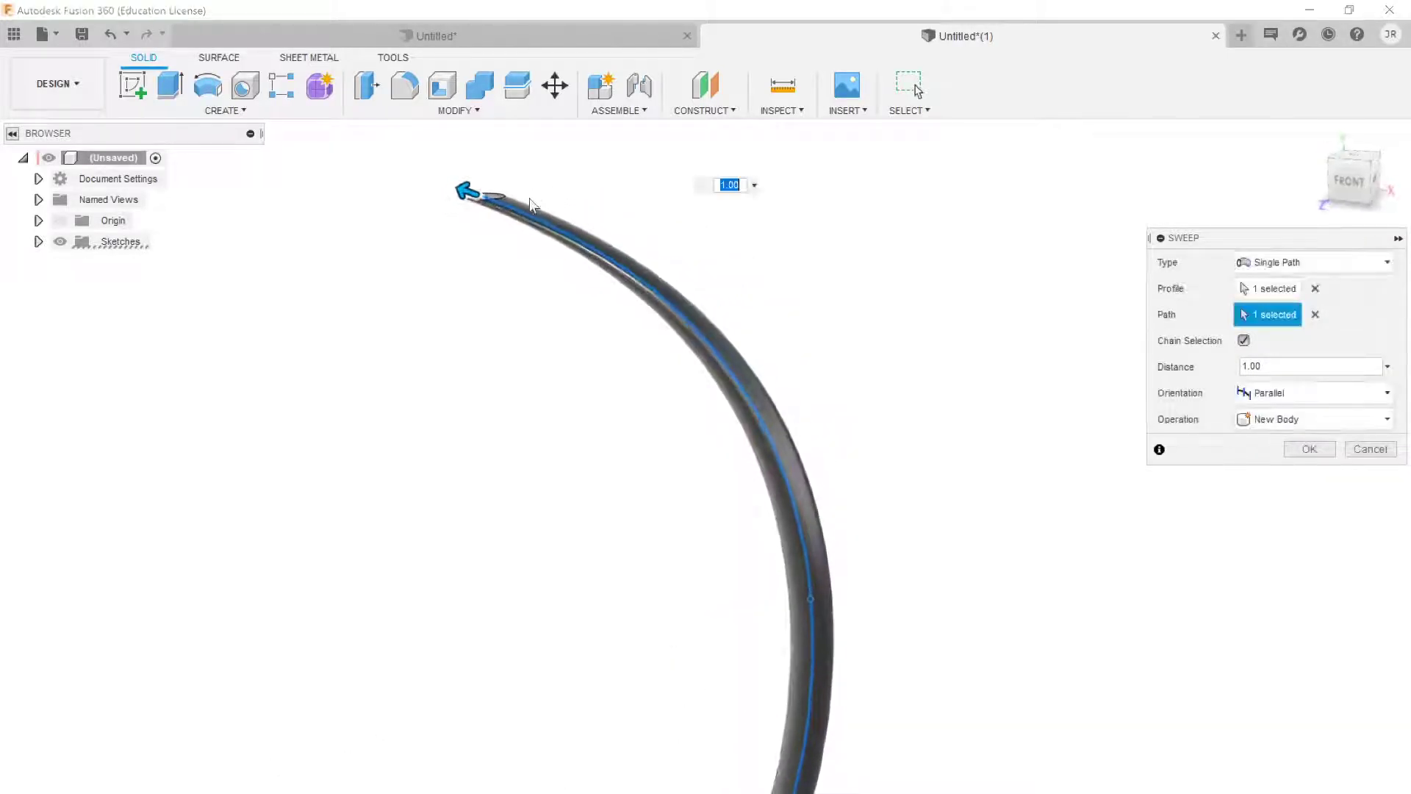
{"action": "scroll", "coordinate": [664, 664], "scroll_direction": "down", "scroll_amount": 3}
{"action": "middle_click_drag", "start_coordinate": [664, 665], "coordinate": [712, 479], "text": "shift"}
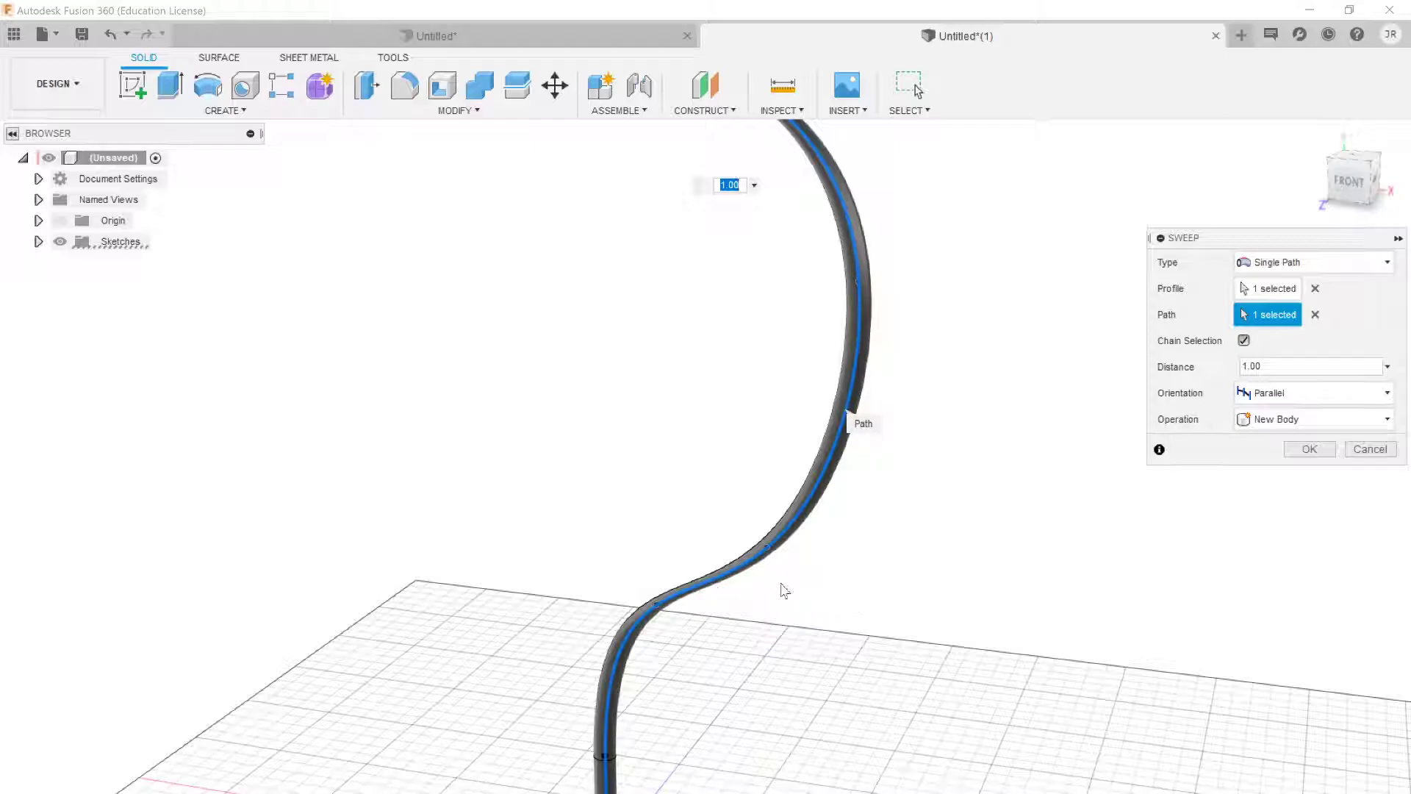
Step: Set the sweep's orientation back to Perpendicular and create the full-length sweep as a new body
{"action": "left_click", "coordinate": [1369, 395]}
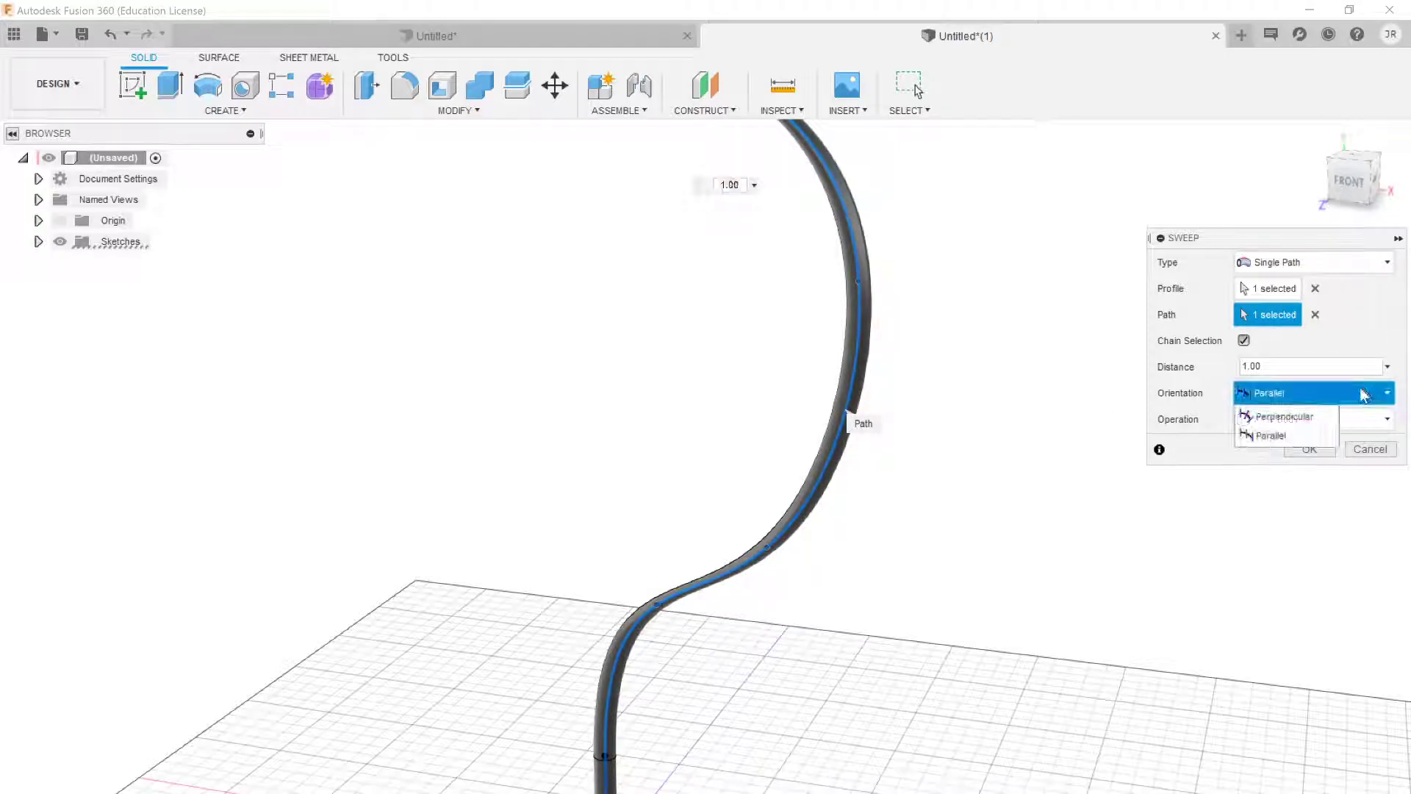
{"action": "left_click", "coordinate": [1271, 412]}
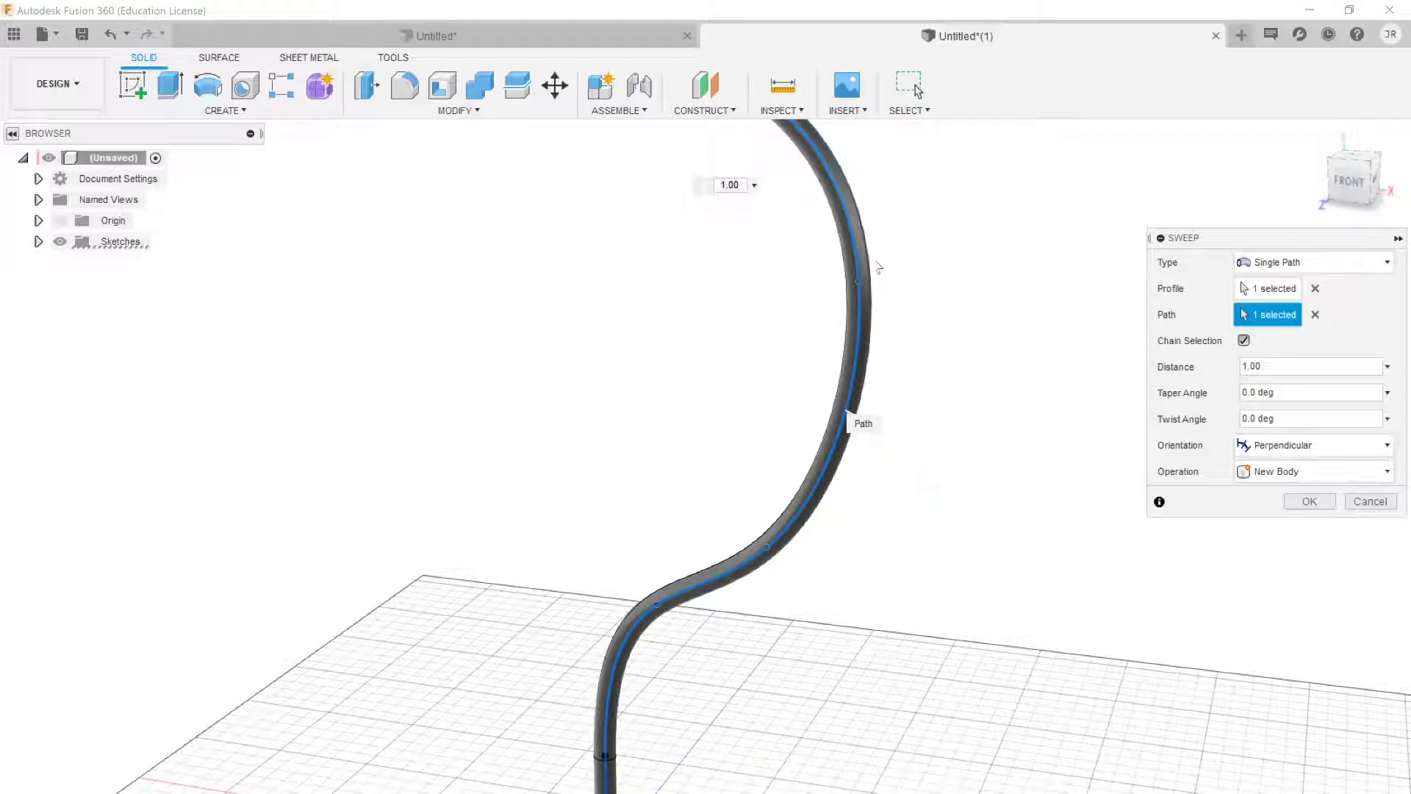
{"action": "scroll", "coordinate": [635, 420], "scroll_direction": "down", "scroll_amount": 5}
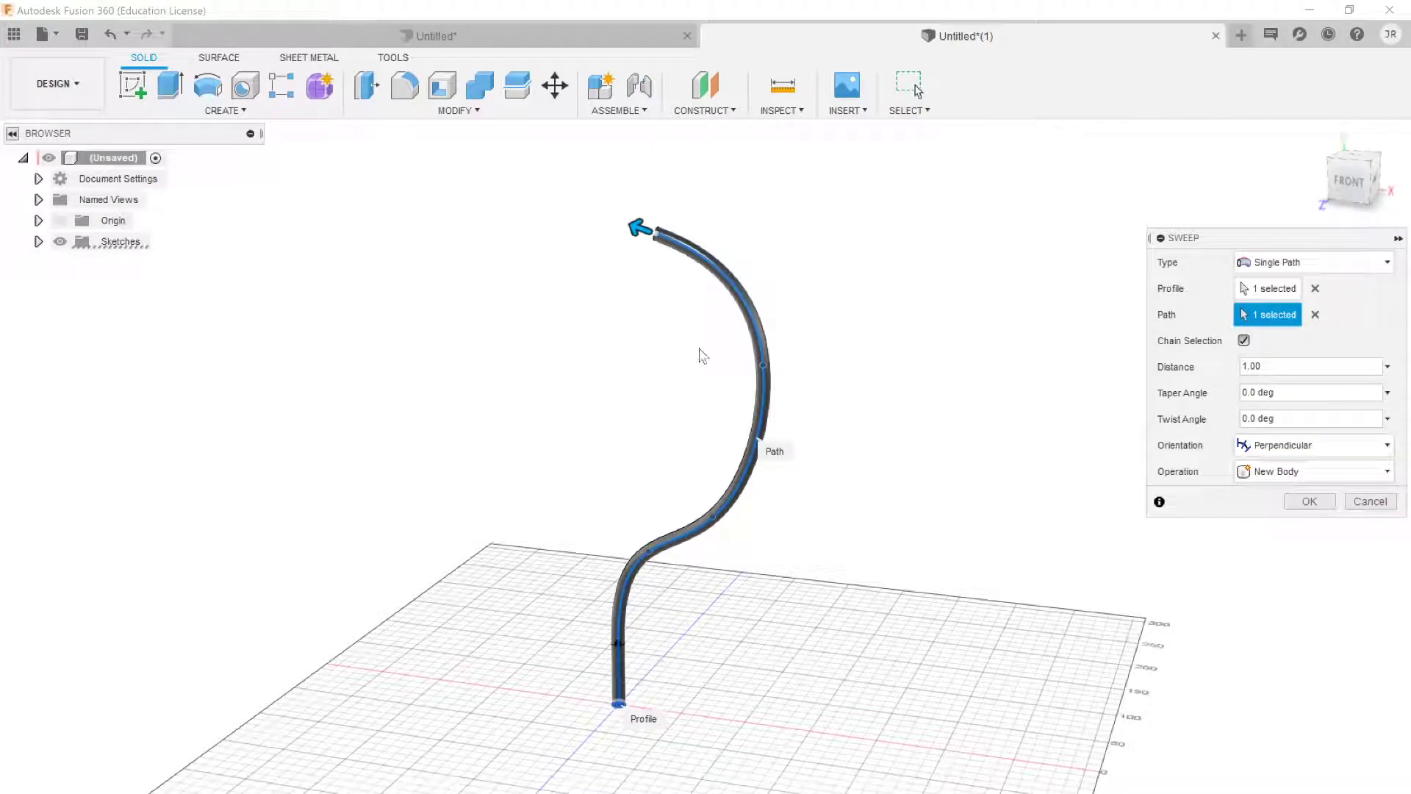
{"action": "left_click", "coordinate": [1307, 503]}
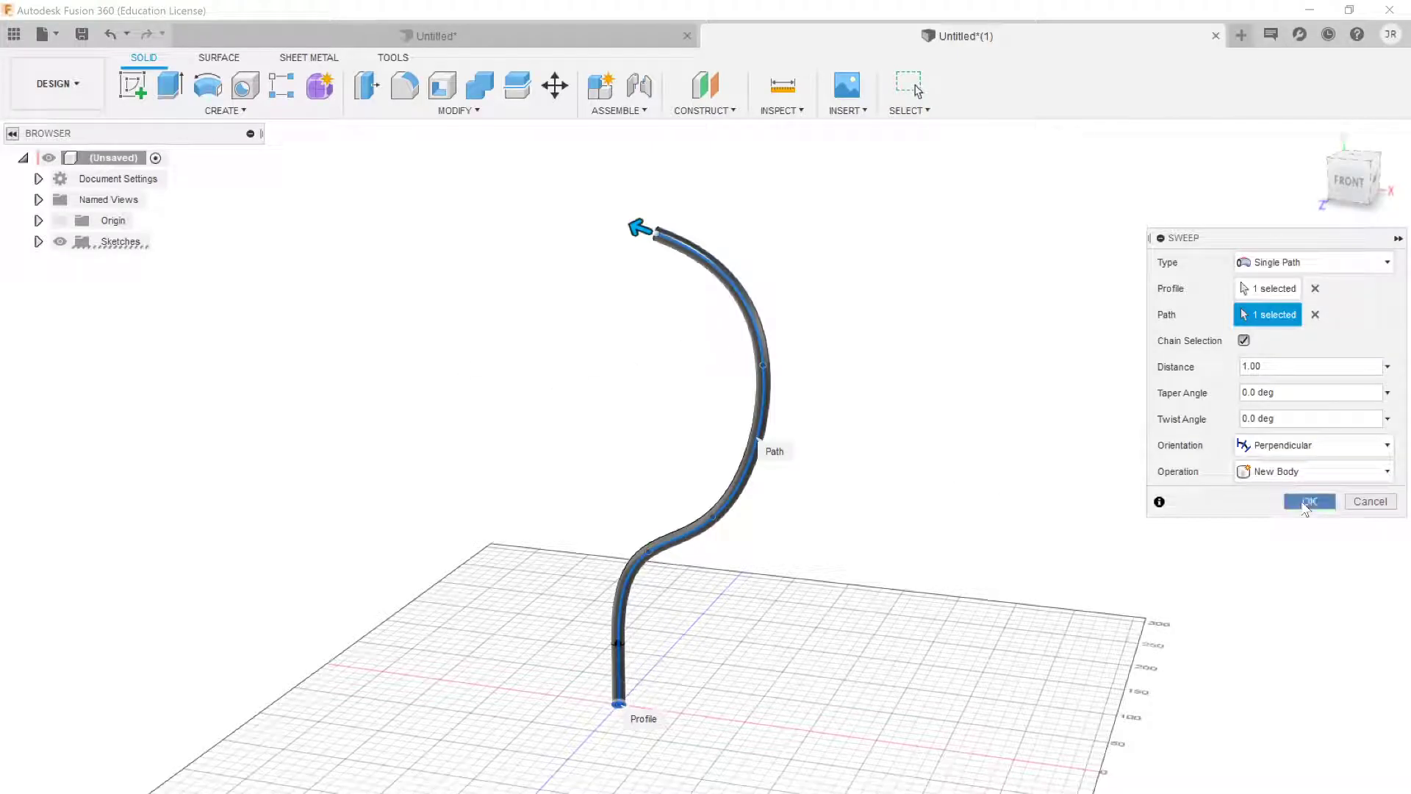